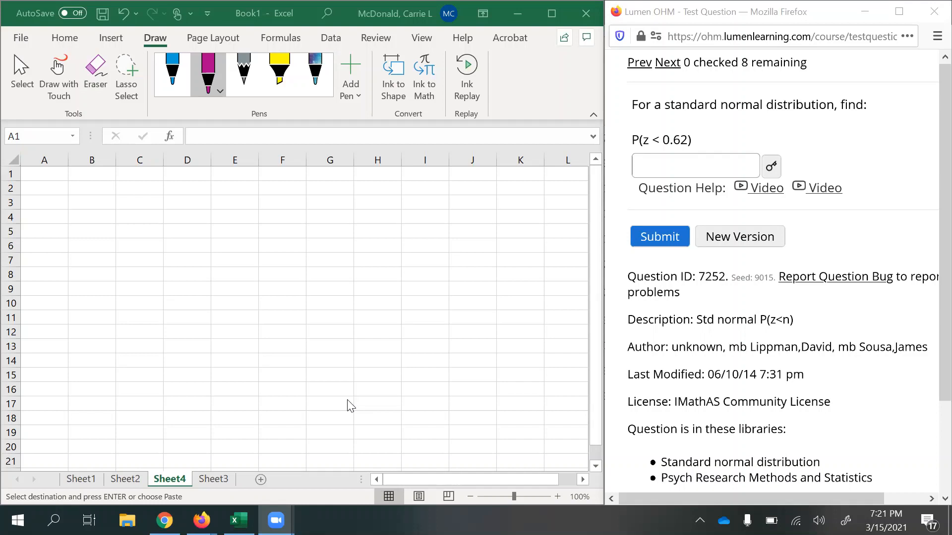
Label cell A1 "Left Area" on Sheet4
{"action": "scroll", "coordinate": [349, 406], "scroll_direction": "up", "scroll_amount": 8}
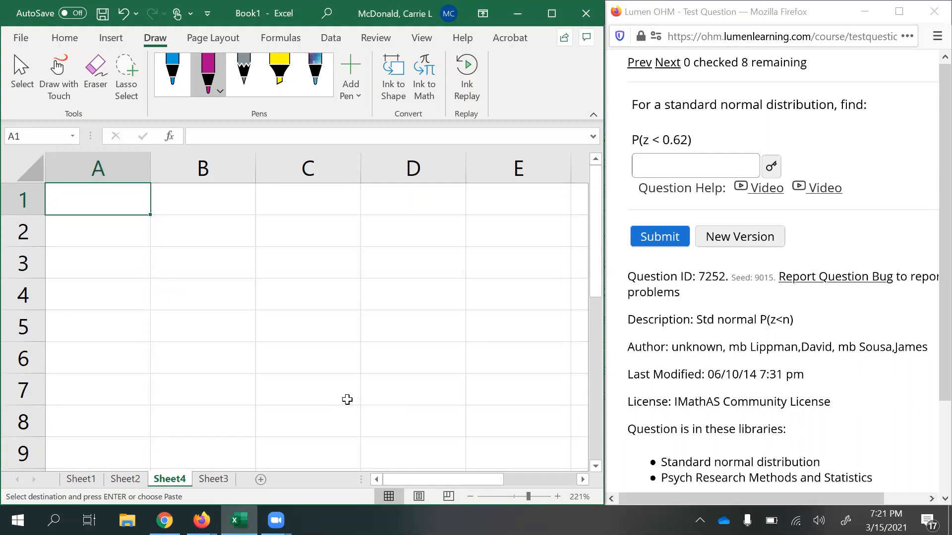
{"action": "type", "text": "Le"}
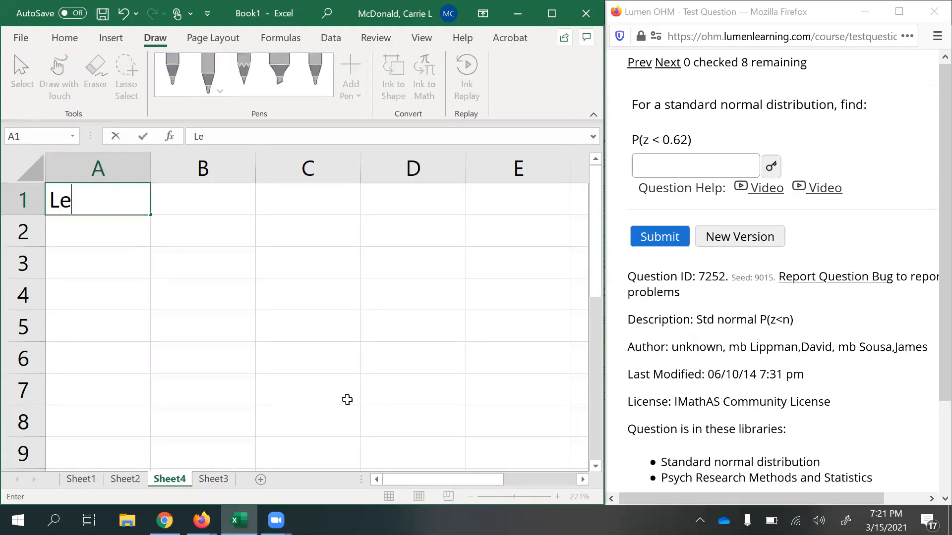
{"action": "type", "text": "ft Area"}
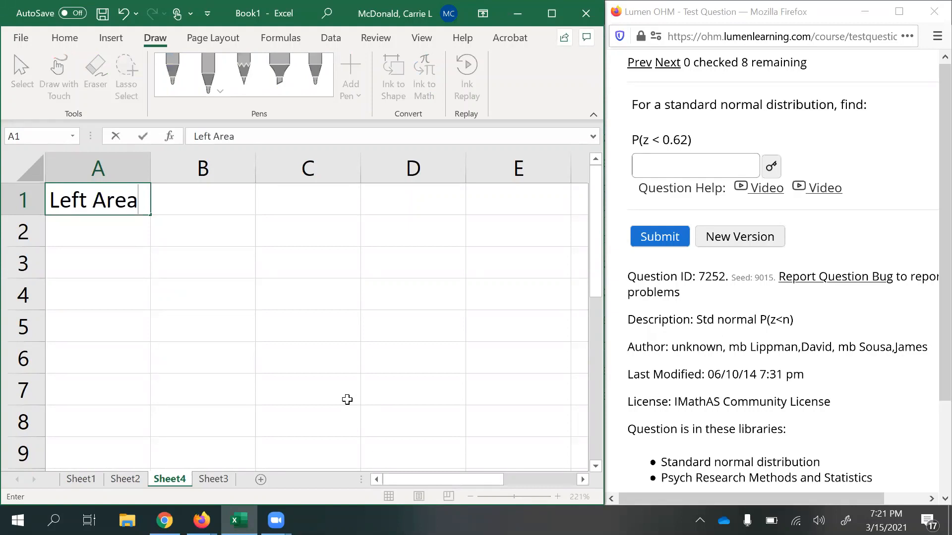
{"action": "key", "text": "Return"}
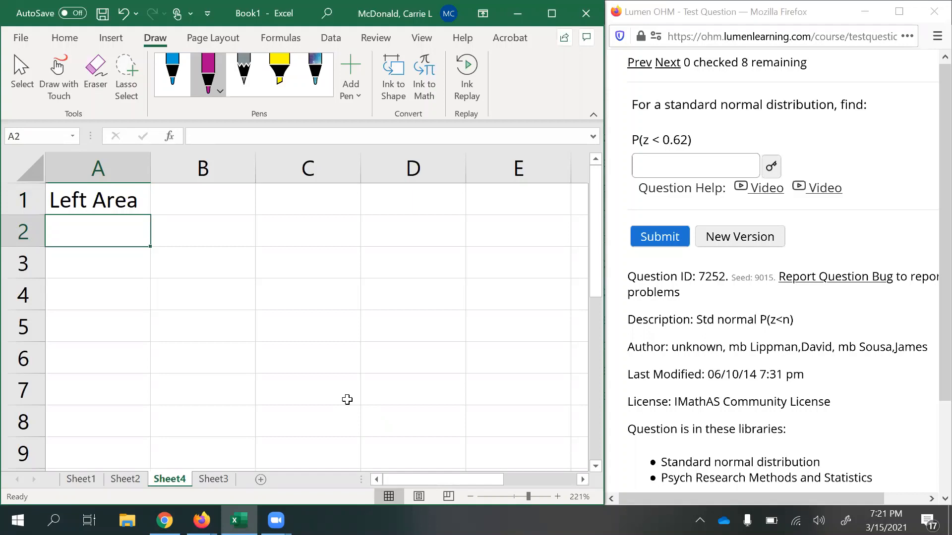
Label cell A2 "Zbound" and enter the question's z value 0.62 in B2
{"action": "double_click", "coordinate": [655, 142]}
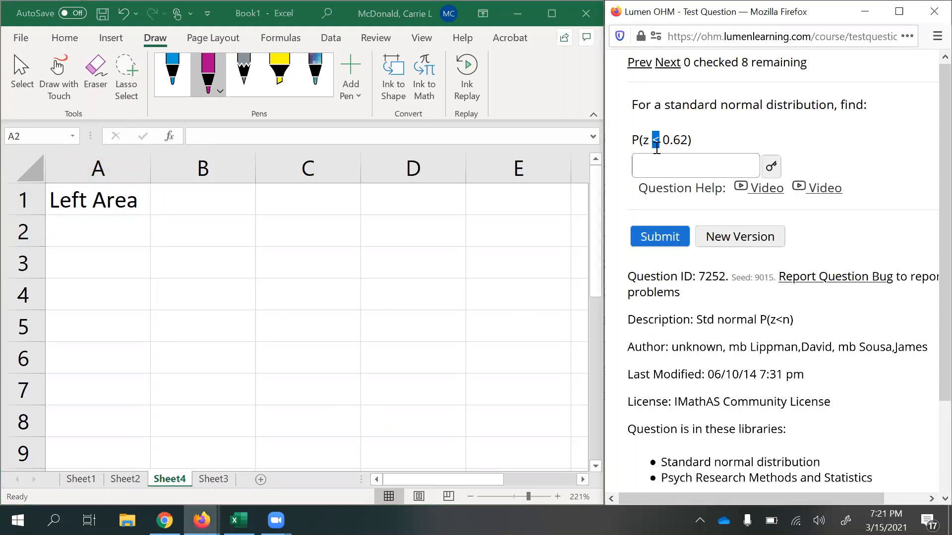
{"action": "left_click_drag", "start_coordinate": [663, 140], "coordinate": [689, 141]}
{"action": "left_click", "coordinate": [60, 223]}
{"action": "type", "text": "Zbound"}
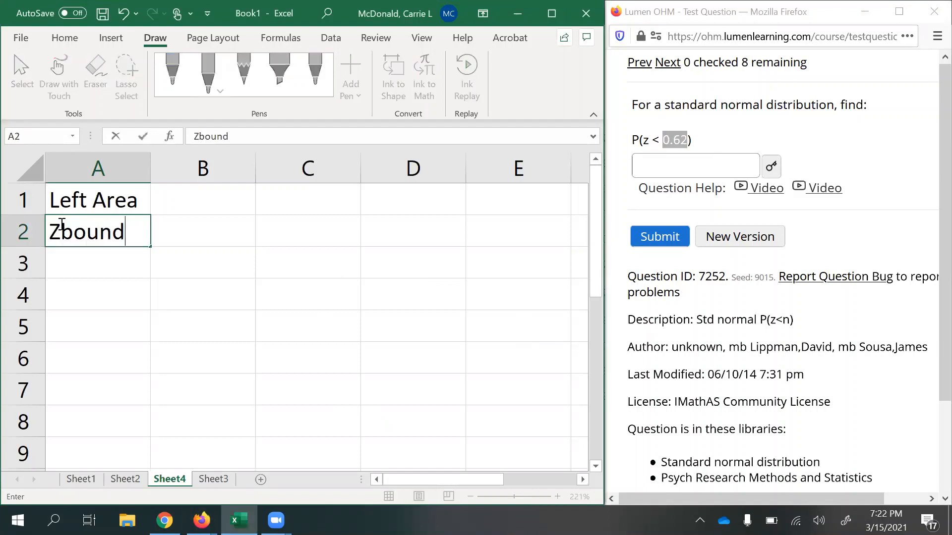
{"action": "key", "text": "Tab"}
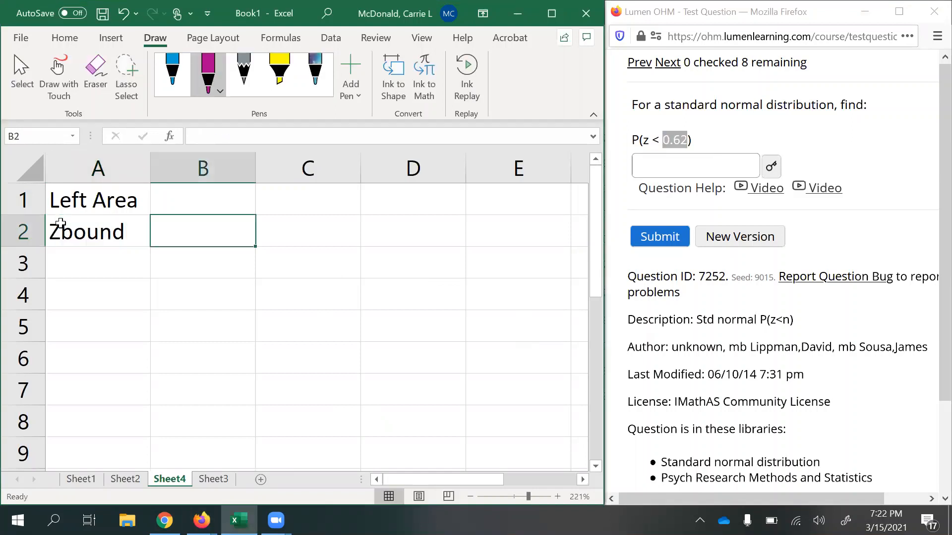
{"action": "type", "text": "."}
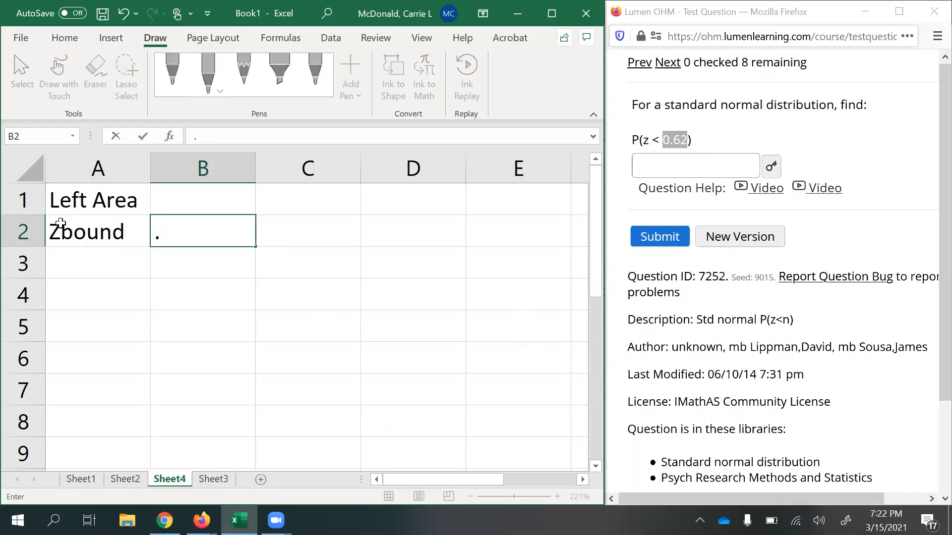
{"action": "type", "text": "2"}
{"action": "key", "text": "BackSpace"}
{"action": "type", "text": "62"}
{"action": "key", "text": "Return"}
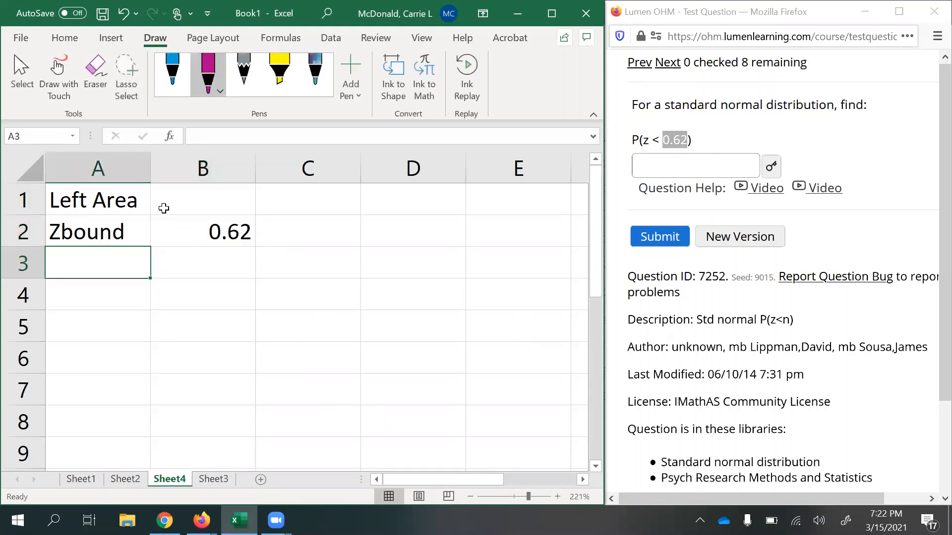
Begin a "norm." formula in B1 to compare the NORM.DIST and NORM.INV function descriptions, and discard the entry
{"action": "left_click", "coordinate": [168, 204]}
{"action": "type", "text": "=norm"}
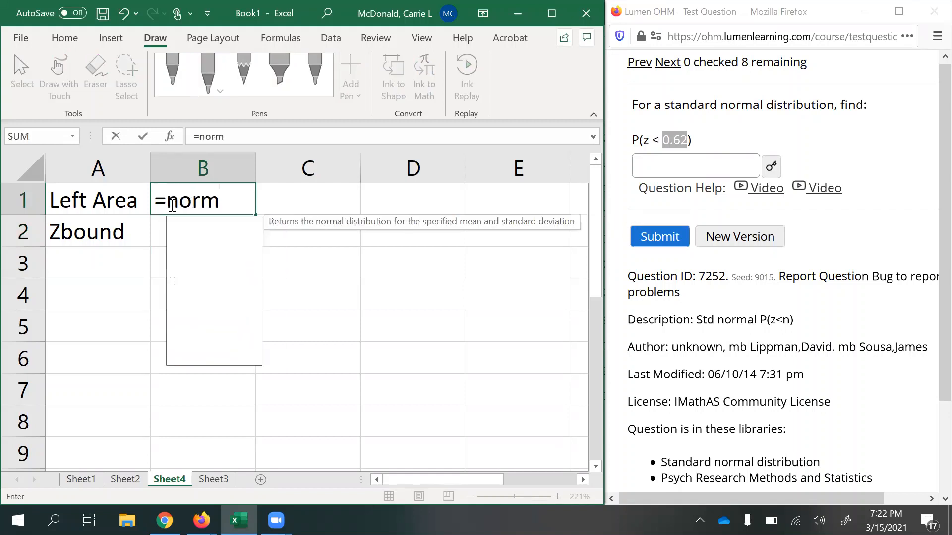
{"action": "type", "text": "."}
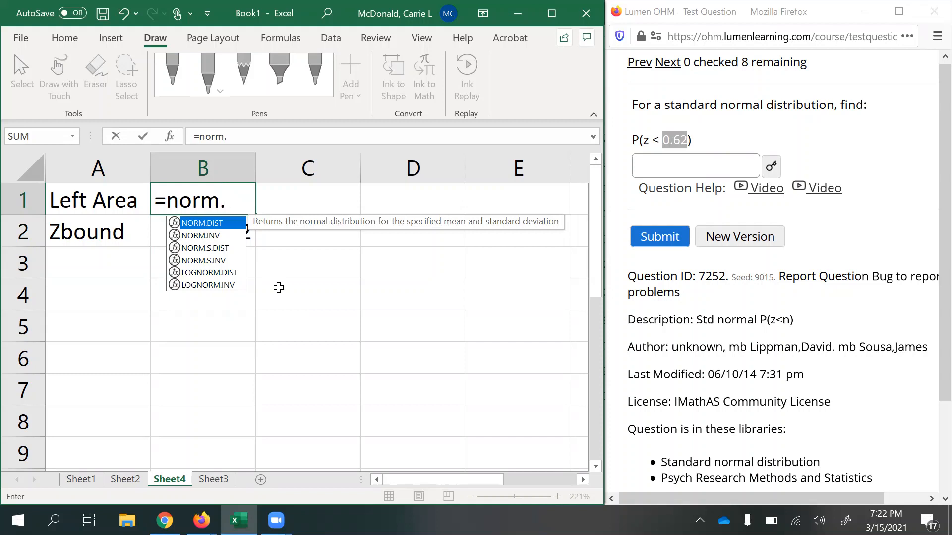
{"action": "left_click", "coordinate": [205, 235]}
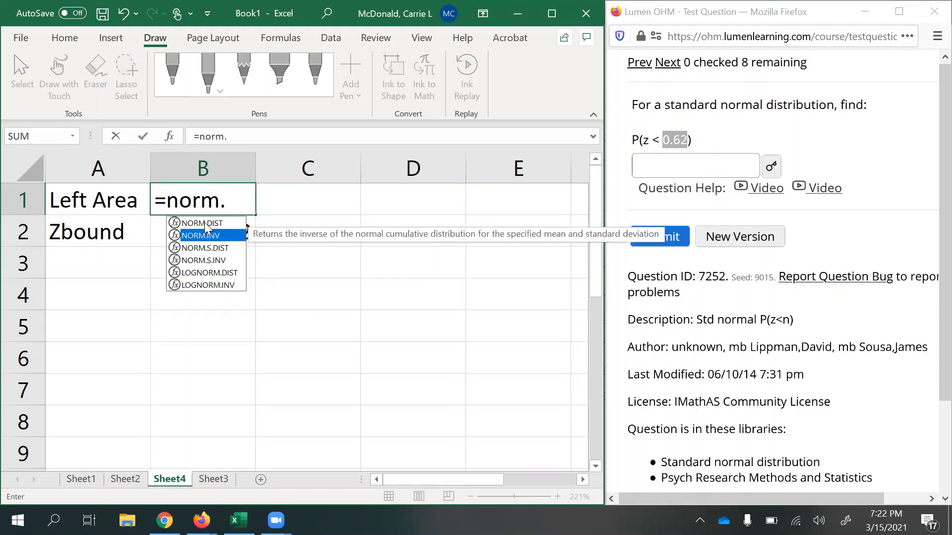
{"action": "left_click", "coordinate": [207, 224]}
{"action": "left_click", "coordinate": [214, 236]}
{"action": "left_click", "coordinate": [211, 224]}
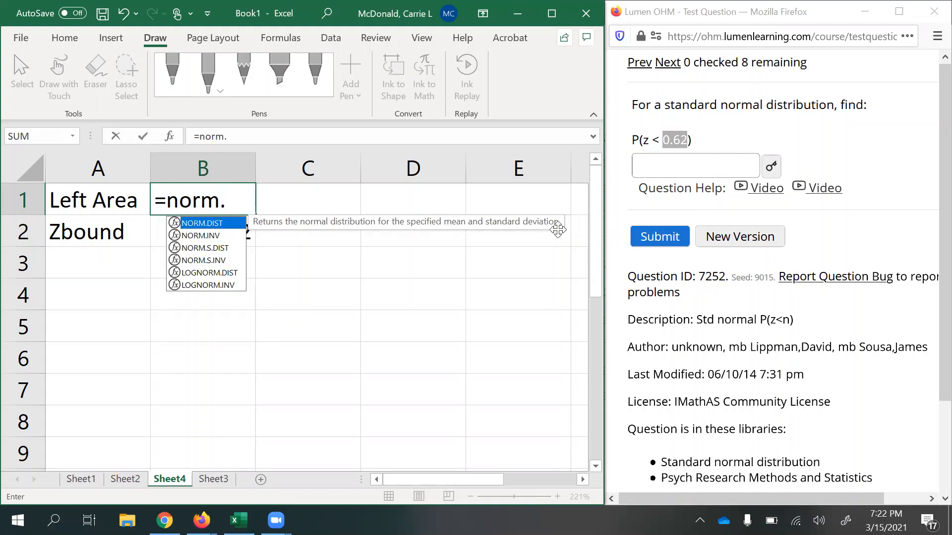
{"action": "left_click", "coordinate": [199, 237]}
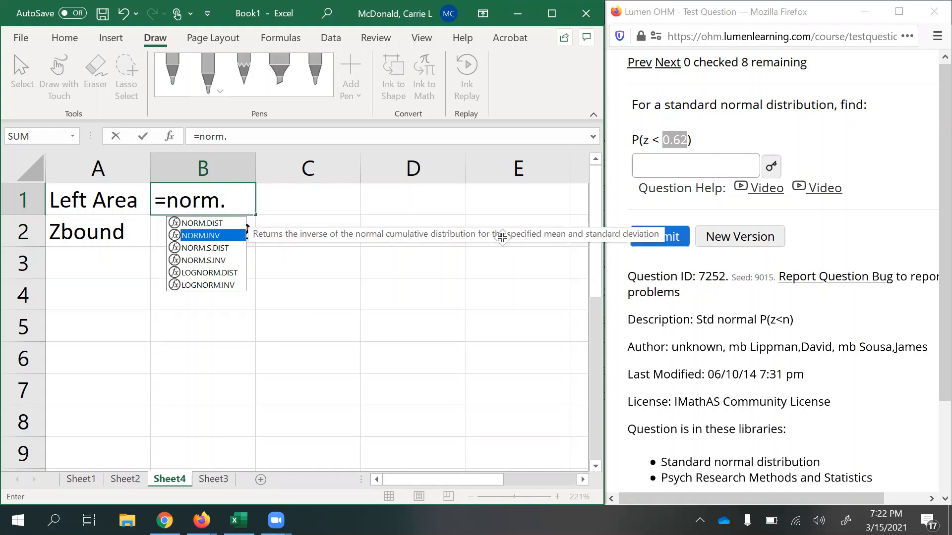
{"action": "left_click", "coordinate": [411, 293]}
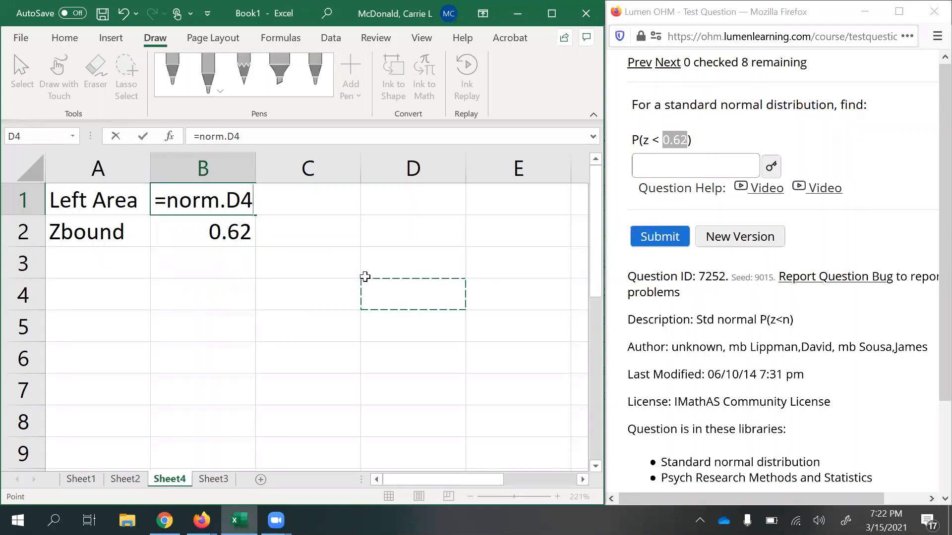
{"action": "key", "text": "BackSpace"}
{"action": "key", "text": "BackSpace"}
{"action": "key", "text": "BackSpace"}
{"action": "key", "text": "BackSpace"}
{"action": "key", "text": "BackSpace"}
{"action": "key", "text": "BackSpace"}
{"action": "key", "text": "BackSpace"}
{"action": "key", "text": "BackSpace"}
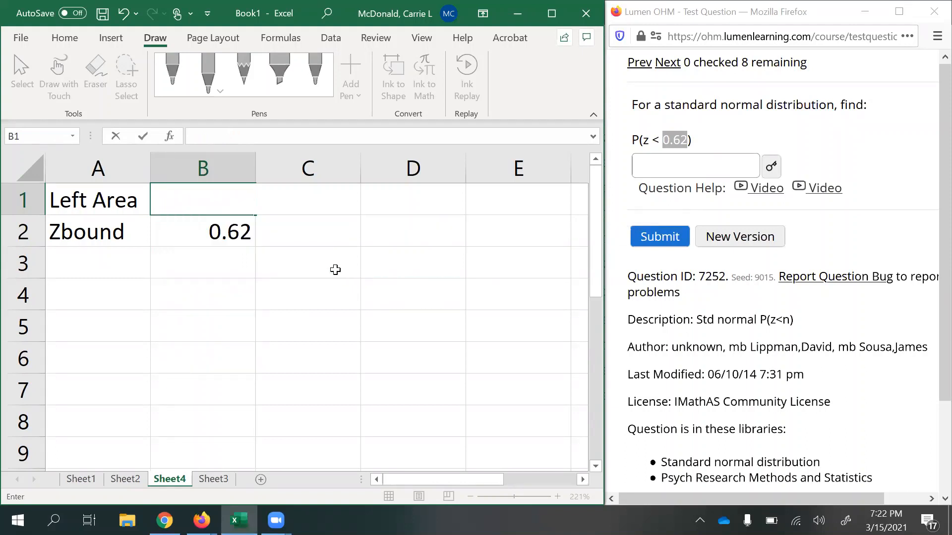
{"action": "left_click", "coordinate": [335, 269]}
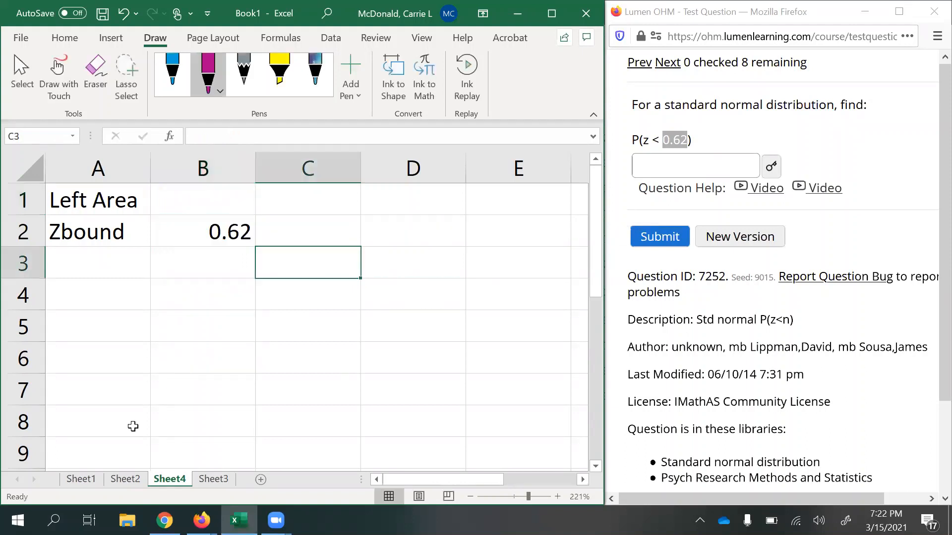
Enter "=norm.dist() when" in cell D1 as plain text rather than as a formula
{"action": "left_click", "coordinate": [363, 204]}
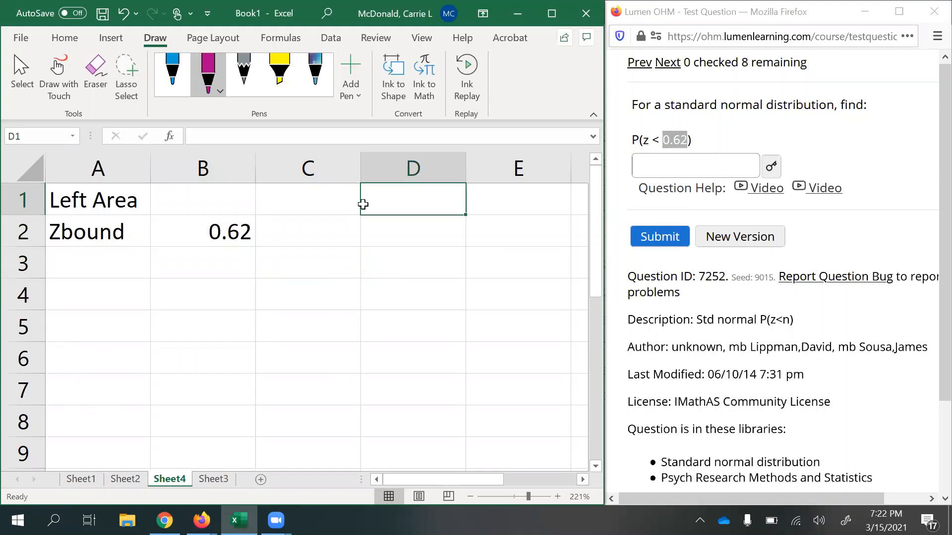
{"action": "type", "text": "'"}
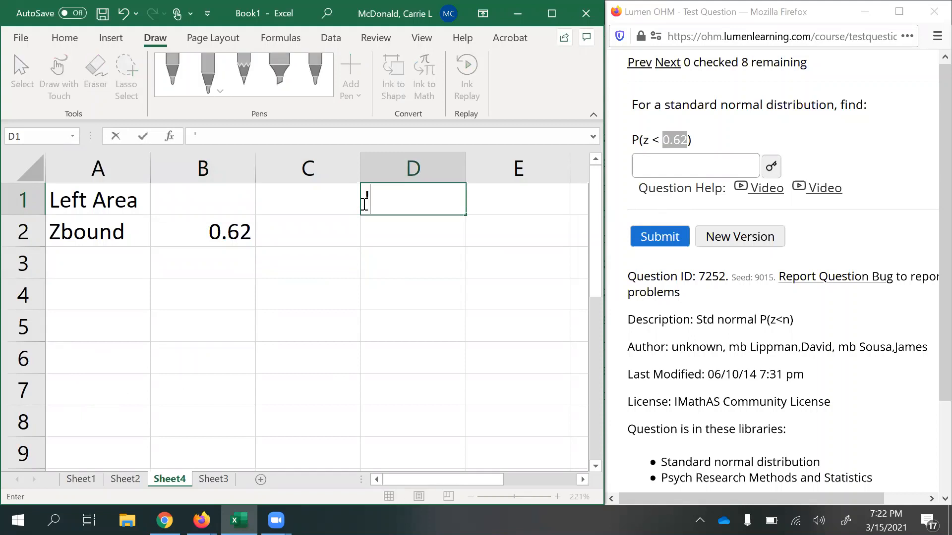
{"action": "type", "text": "=nm"}
{"action": "key", "text": "BackSpace"}
{"action": "type", "text": "=nmo"}
{"action": "key", "text": "BackSpace"}
{"action": "key", "text": "BackSpace"}
{"action": "type", "text": "orm.d"}
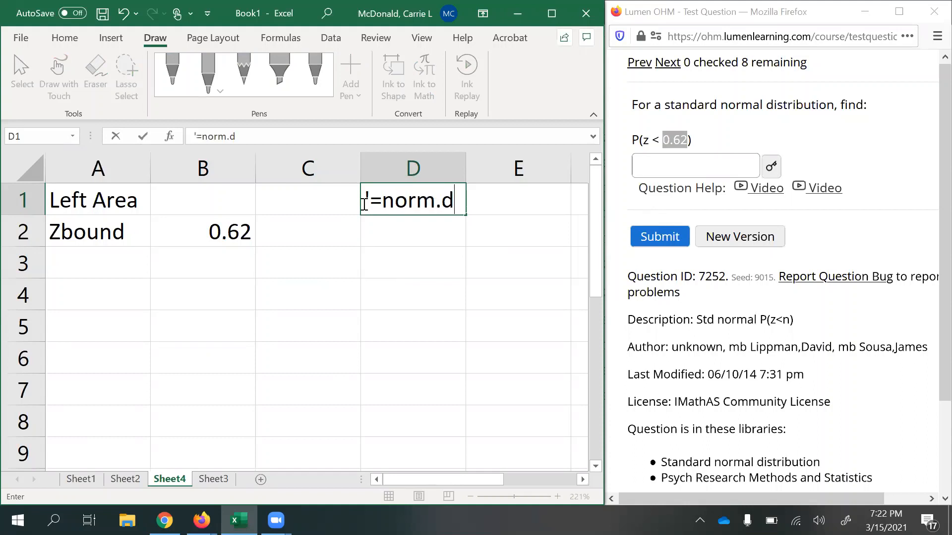
{"action": "type", "text": "ist()"}
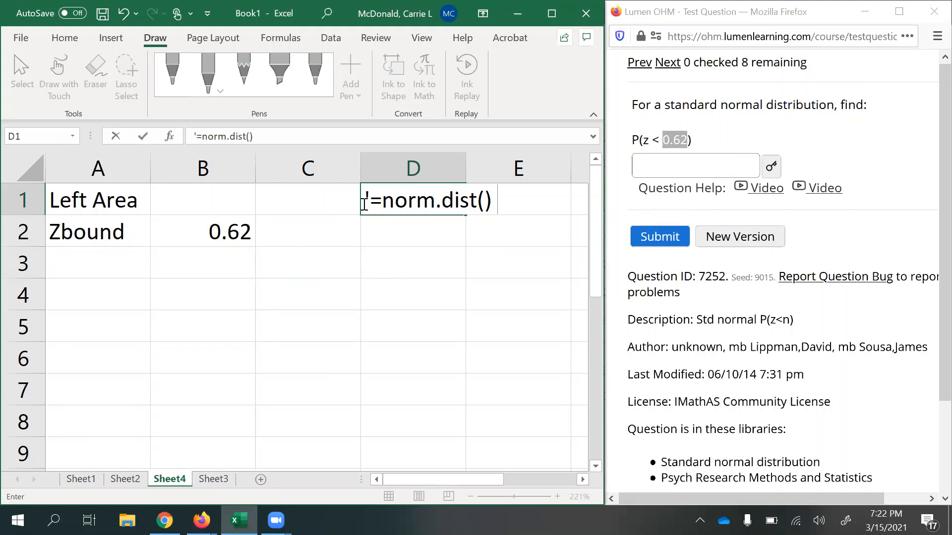
{"action": "type", "text": " when"}
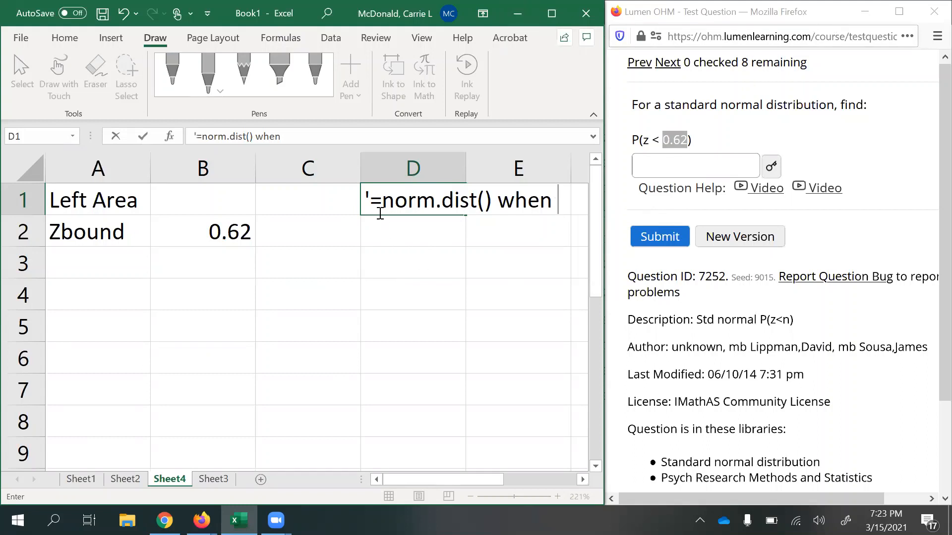
{"action": "left_click", "coordinate": [346, 285]}
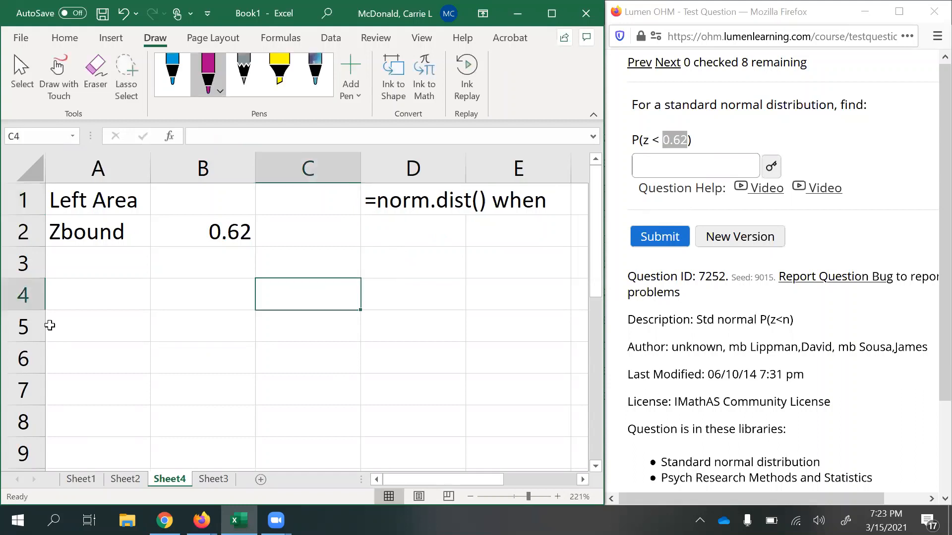
Write the note "Use NORM.DIST() to find an AREA (Probability)" in cell A6
{"action": "left_click", "coordinate": [122, 353]}
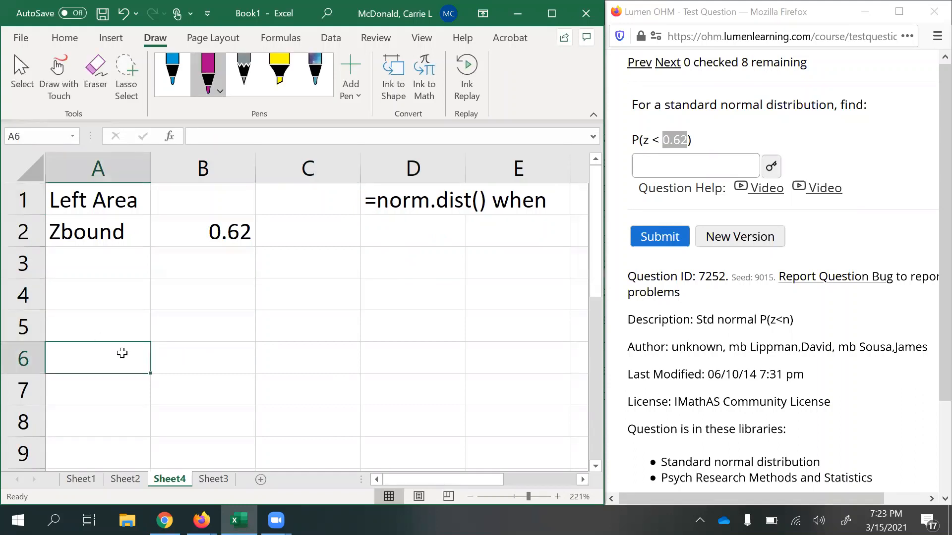
{"action": "type", "text": "Use Norm"}
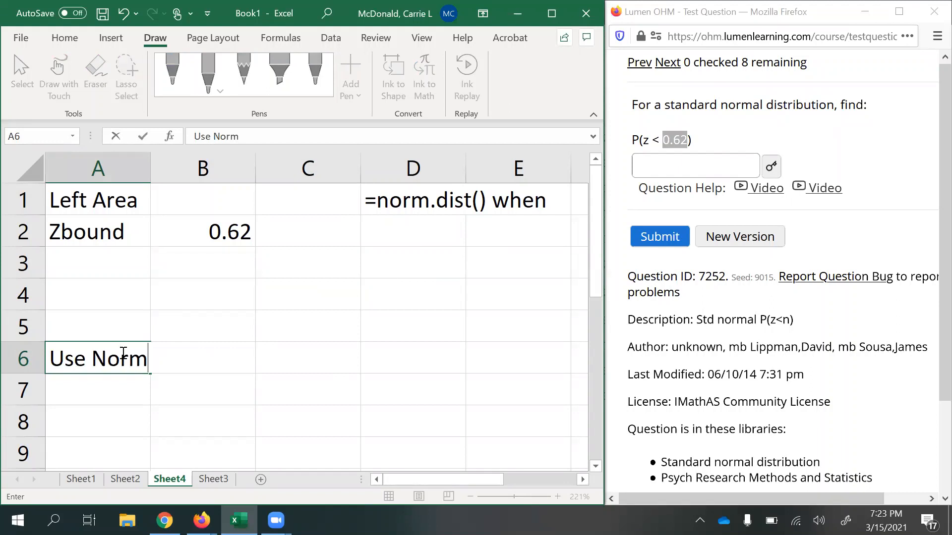
{"action": "key", "text": "BackSpace"}
{"action": "key", "text": "BackSpace"}
{"action": "key", "text": "BackSpace"}
{"action": "type", "text": "ORM>"}
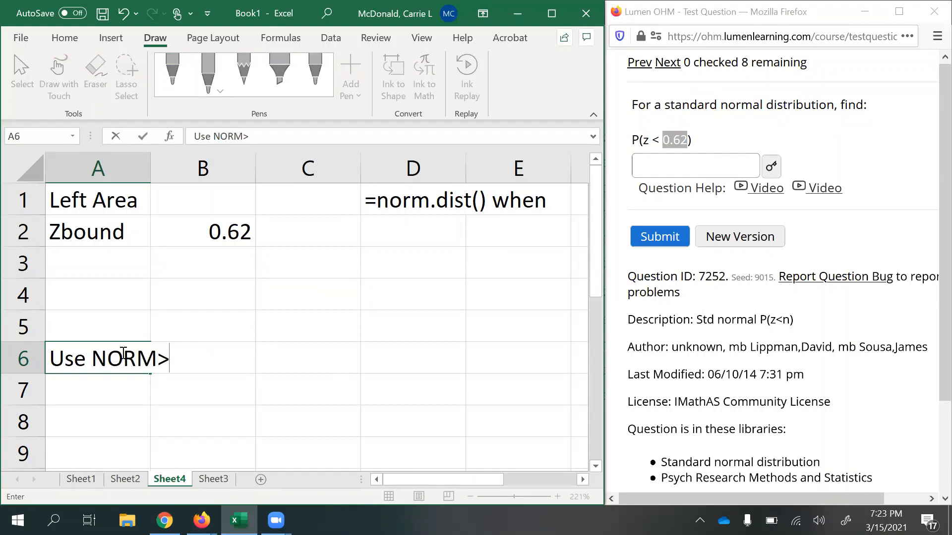
{"action": "key", "text": "BackSpace"}
{"action": "type", "text": ".DIST"}
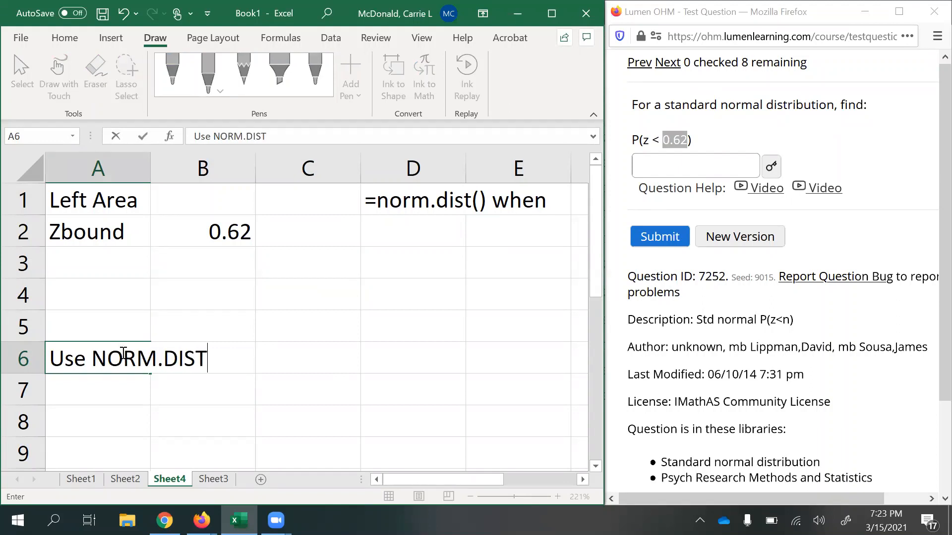
{"action": "type", "text": "() to find an"}
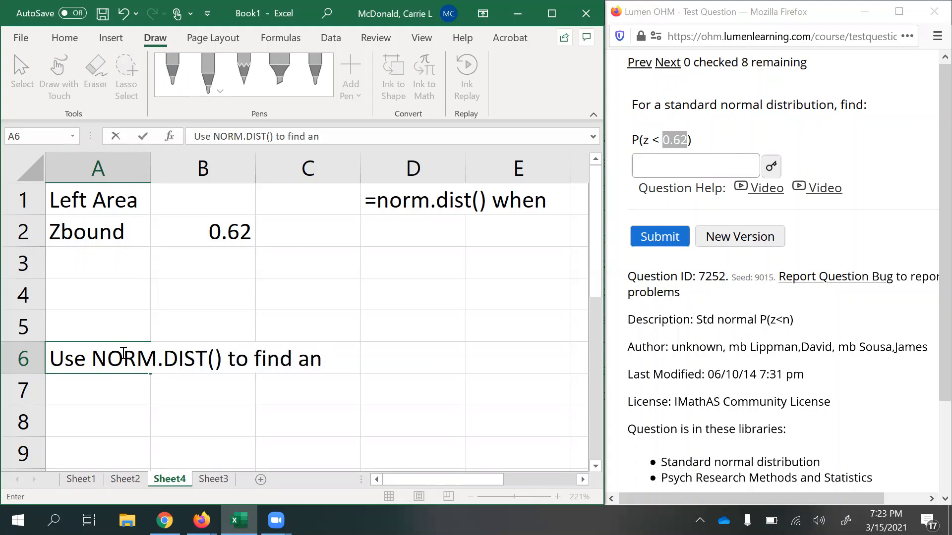
{"action": "type", "text": " AREA "}
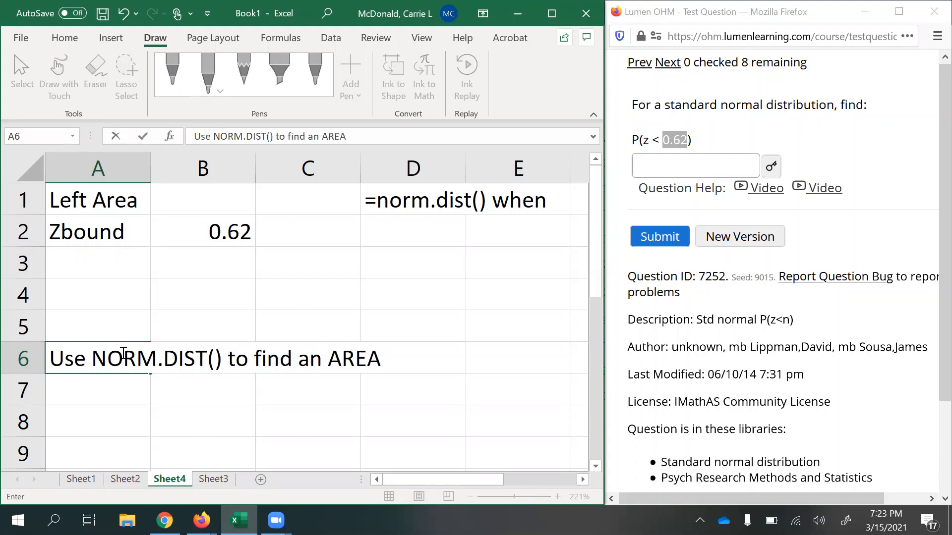
{"action": "type", "text": "(Probability)"}
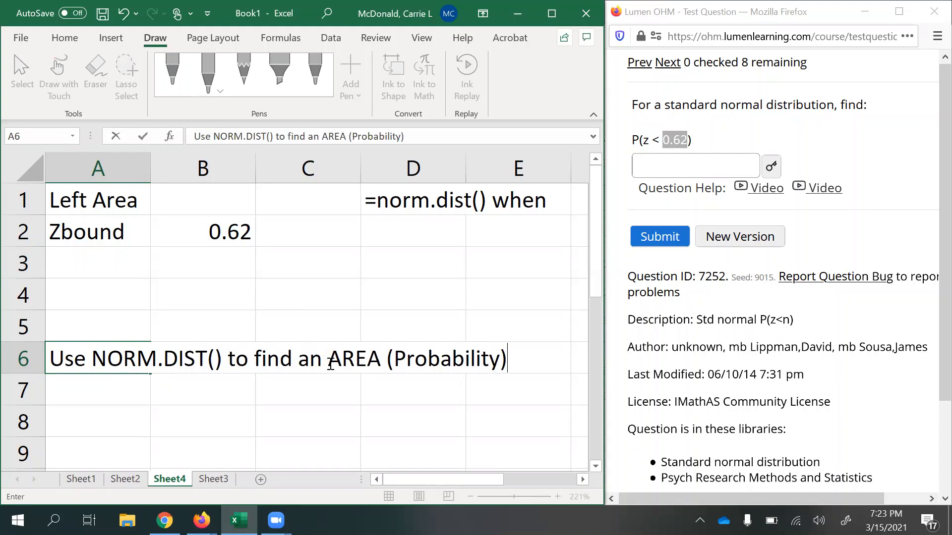
Reword the end of the A6 note so it reads "Use NORM.DIST() to find Probability (area)"
{"action": "left_click_drag", "start_coordinate": [299, 366], "coordinate": [570, 397]}
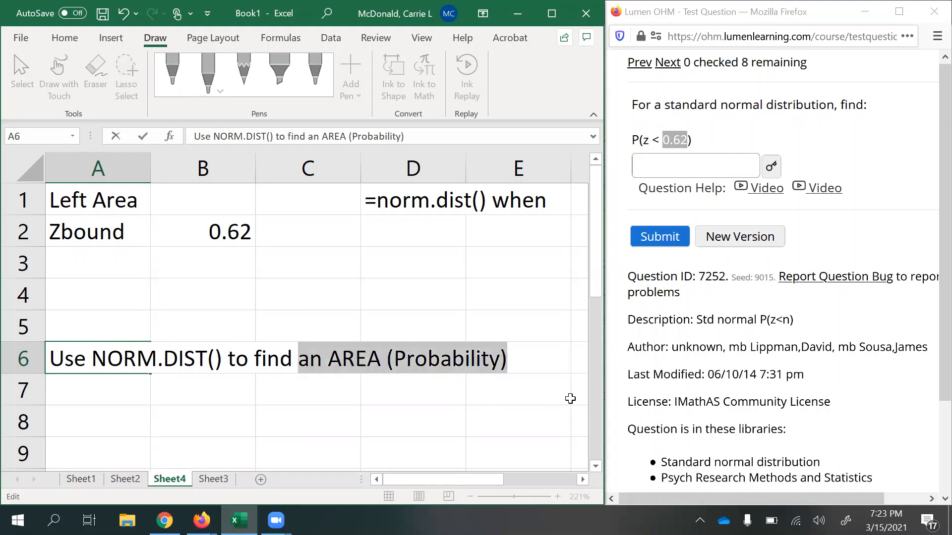
{"action": "type", "text": "Probability "}
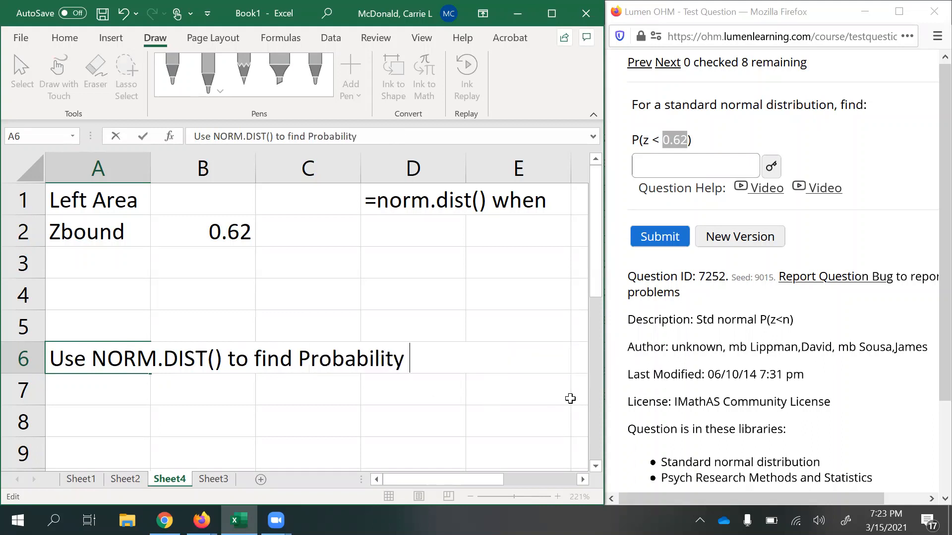
{"action": "type", "text": "(area)"}
{"action": "key", "text": "Return"}
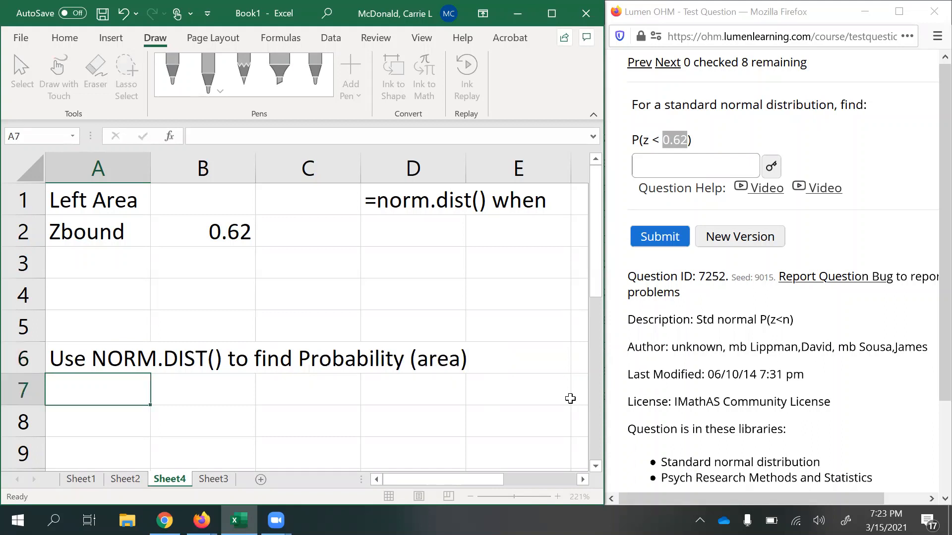
Write the note "Use NORM.INV() to find a boundary from a known area" in cell A7
{"action": "type", "text": "Use NORM"}
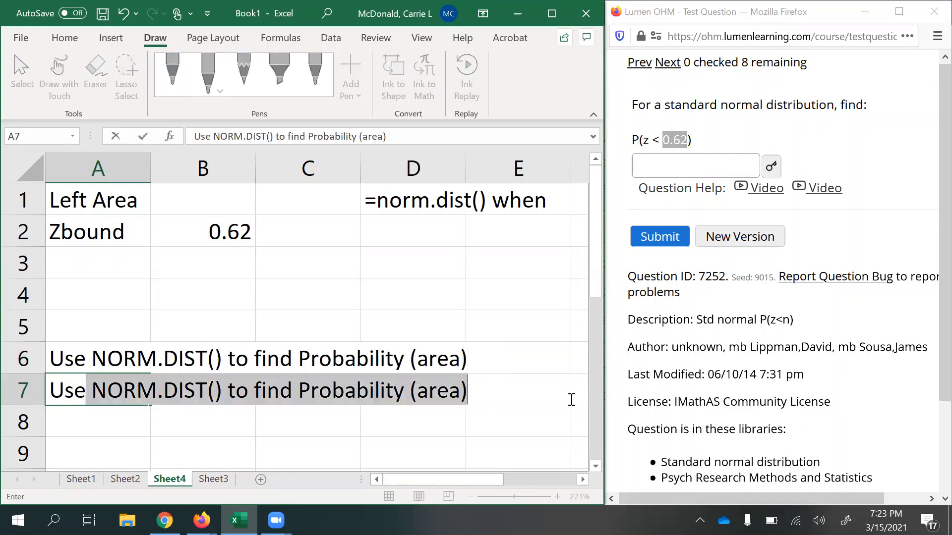
{"action": "type", "text": ">"}
{"action": "key", "text": "BackSpace"}
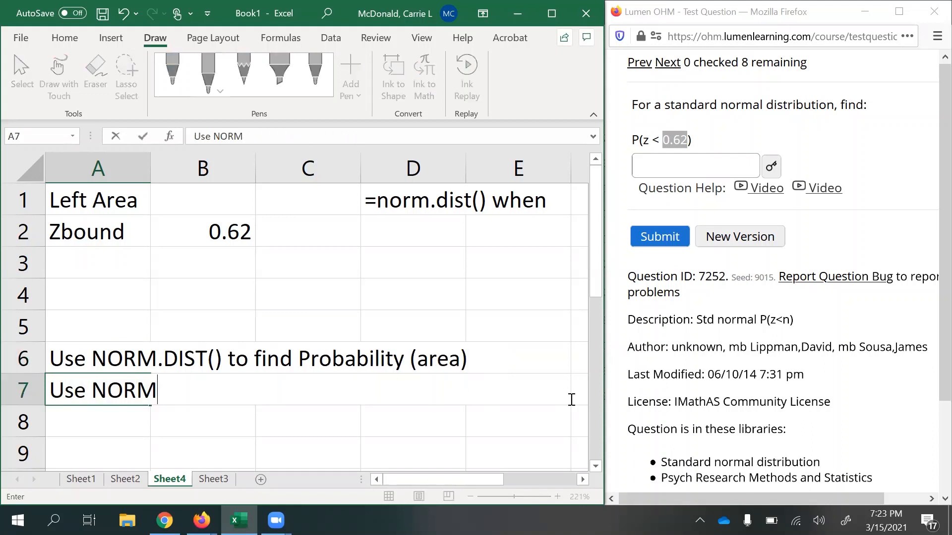
{"action": "type", "text": ".INV() to find "}
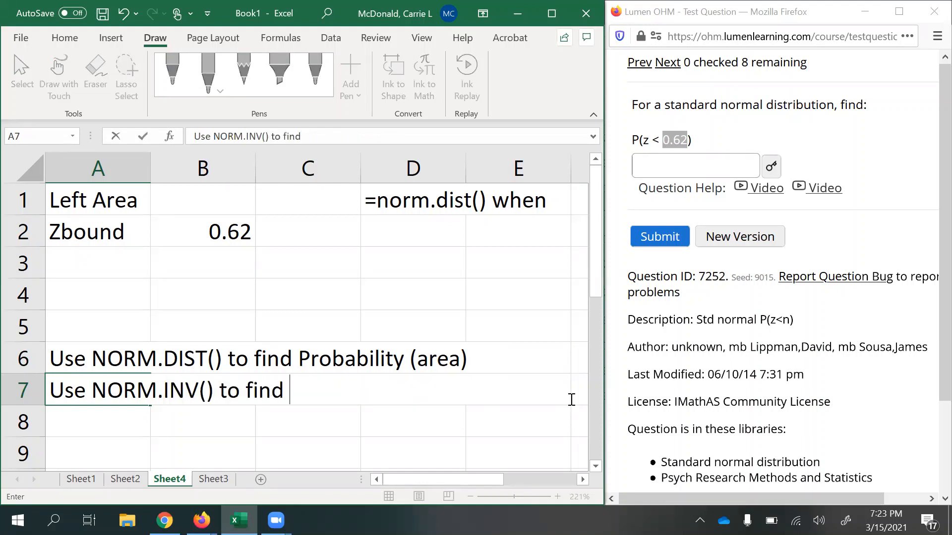
{"action": "type", "text": "a boundary"}
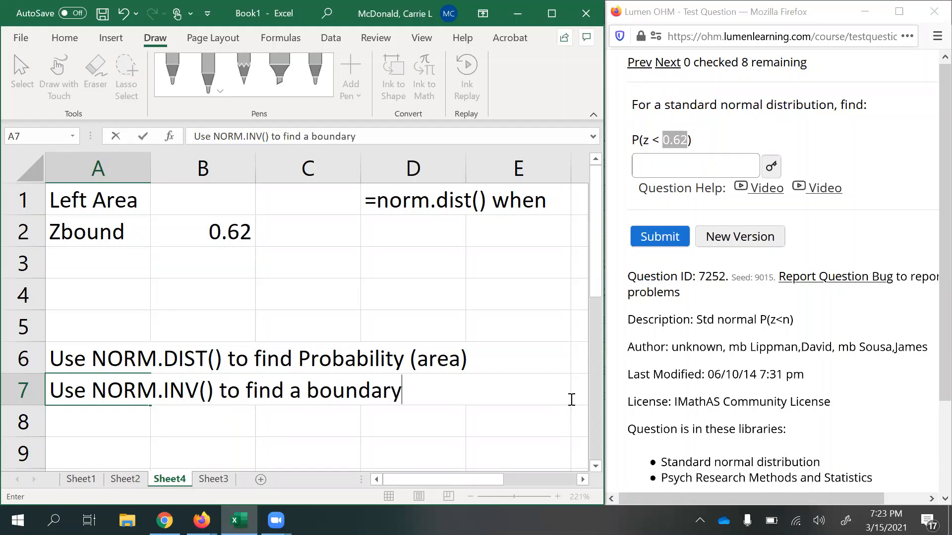
{"action": "type", "text": " from a n"}
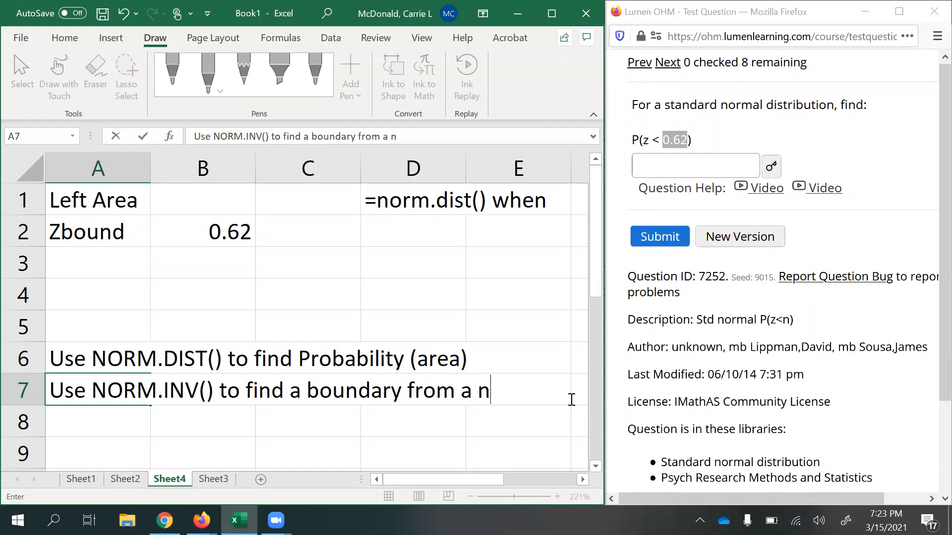
{"action": "key", "text": "BackSpace"}
{"action": "type", "text": "known area."}
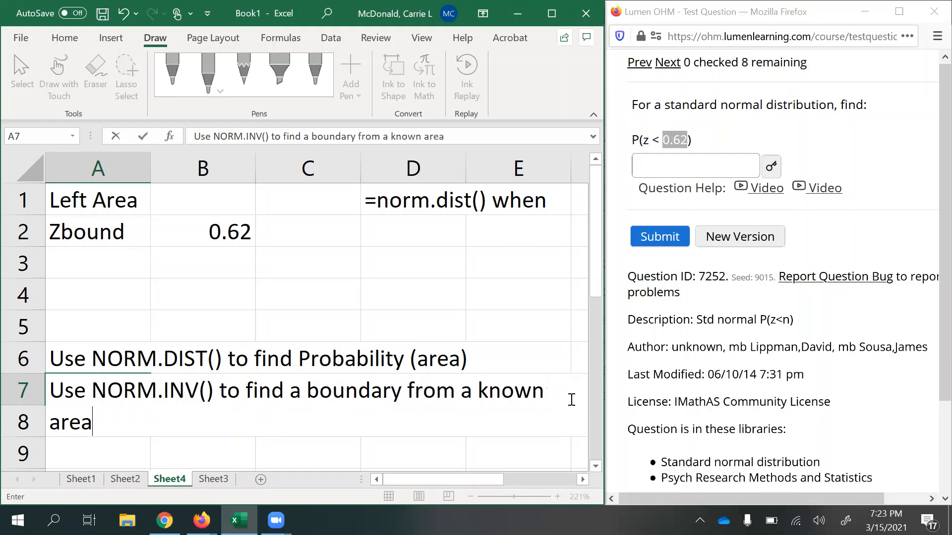
{"action": "left_click", "coordinate": [526, 363]}
Extend the NORM.DIST note in A6 with "from a known boundary." at its end
{"action": "left_click", "coordinate": [138, 373]}
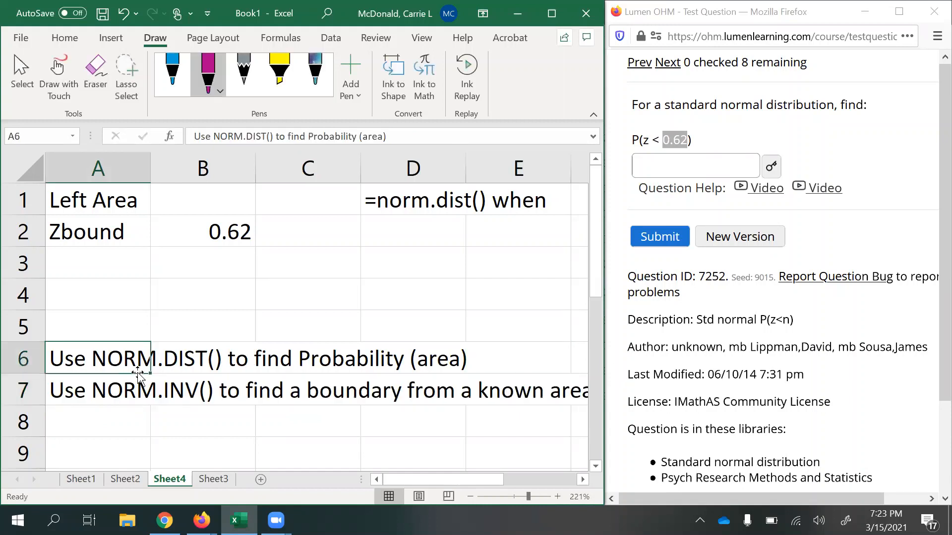
{"action": "left_click", "coordinate": [417, 132]}
{"action": "type", "text": "fronm"}
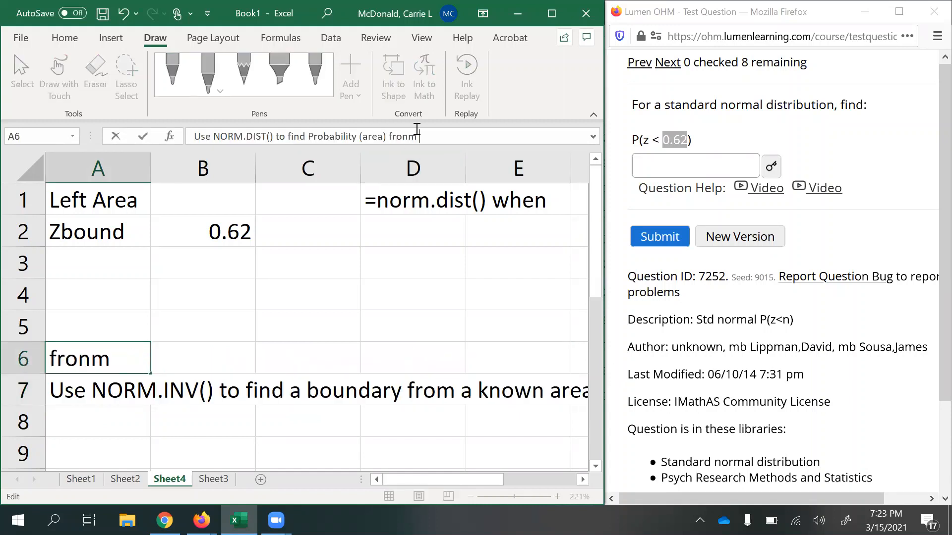
{"action": "key", "text": "BackSpace"}
{"action": "key", "text": "BackSpace"}
{"action": "type", "text": "m a nk"}
{"action": "key", "text": "BackSpace"}
{"action": "type", "text": "know"}
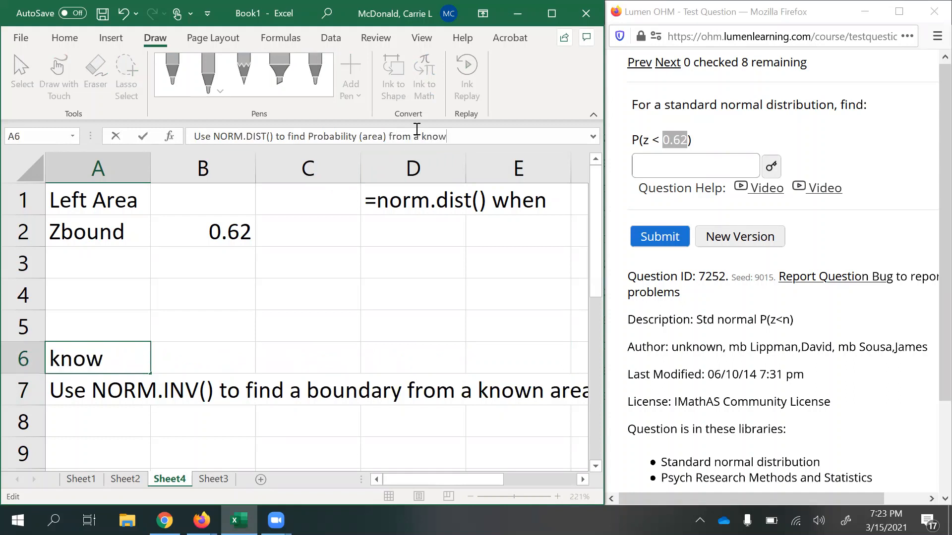
{"action": "type", "text": "n boundarty"}
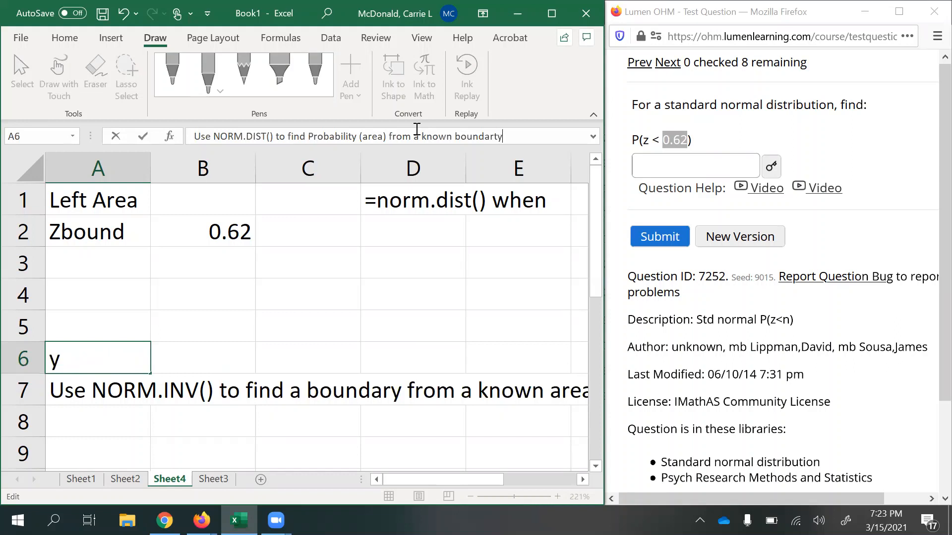
{"action": "type", "text": "."}
{"action": "key", "text": "BackSpace"}
{"action": "key", "text": "BackSpace"}
{"action": "key", "text": "BackSpace"}
{"action": "type", "text": "y"}
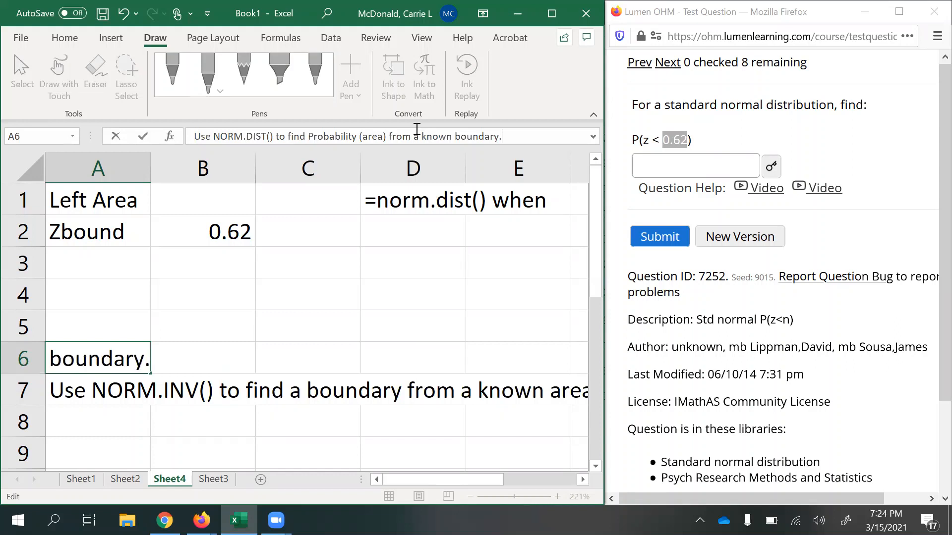
{"action": "type", "text": "."}
{"action": "left_click", "coordinate": [384, 321]}
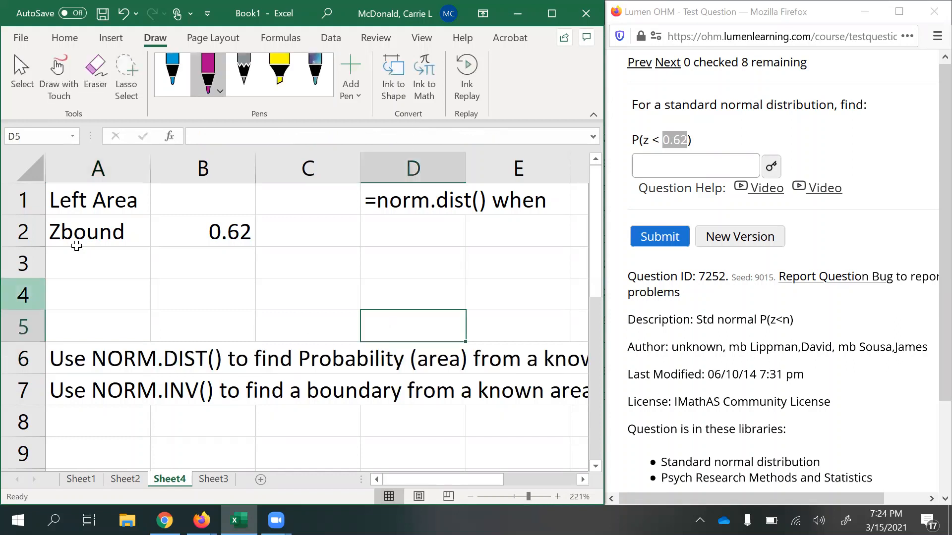
Examine the 0.62 bound in B2, the expression P(z < 0.62) and the words "standard" and "normal distribution" in the homework question
{"action": "left_click", "coordinate": [192, 232]}
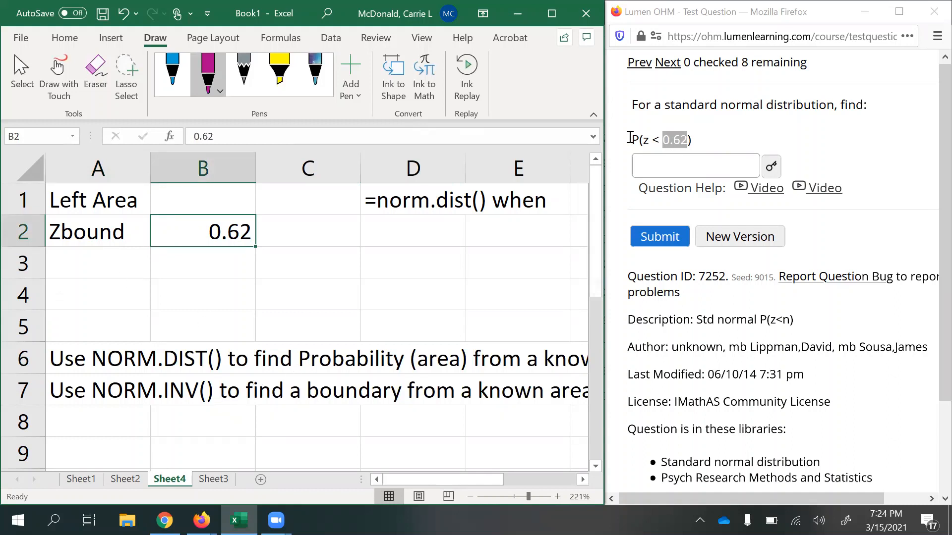
{"action": "left_click_drag", "start_coordinate": [634, 141], "coordinate": [645, 142]}
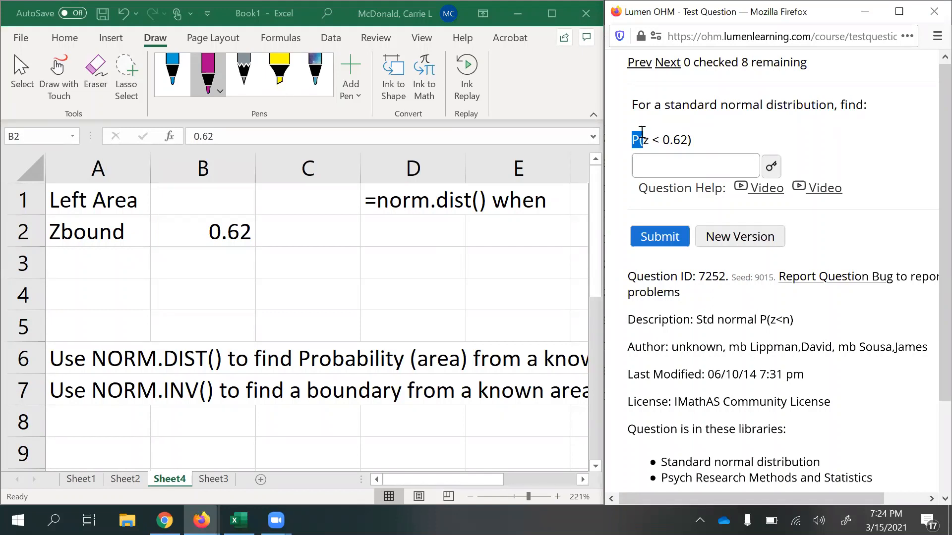
{"action": "left_click", "coordinate": [633, 144]}
{"action": "left_click_drag", "start_coordinate": [636, 137], "coordinate": [691, 137]}
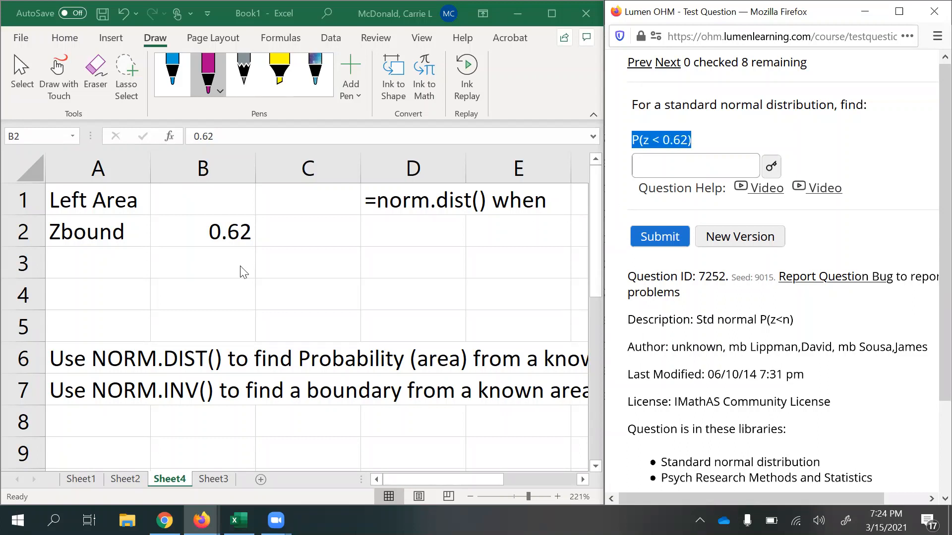
{"action": "left_click", "coordinate": [712, 134]}
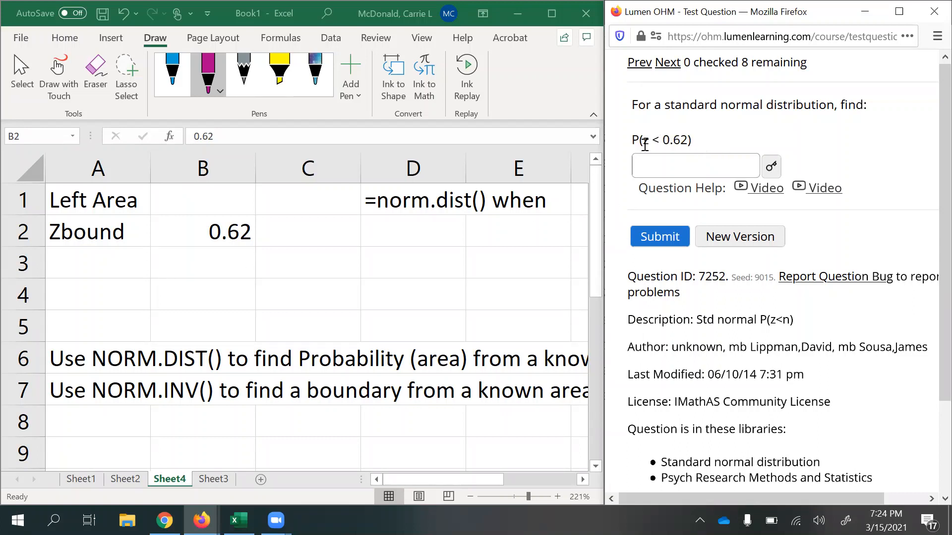
{"action": "left_click_drag", "start_coordinate": [638, 143], "coordinate": [632, 143]}
{"action": "left_click_drag", "start_coordinate": [720, 105], "coordinate": [836, 104]}
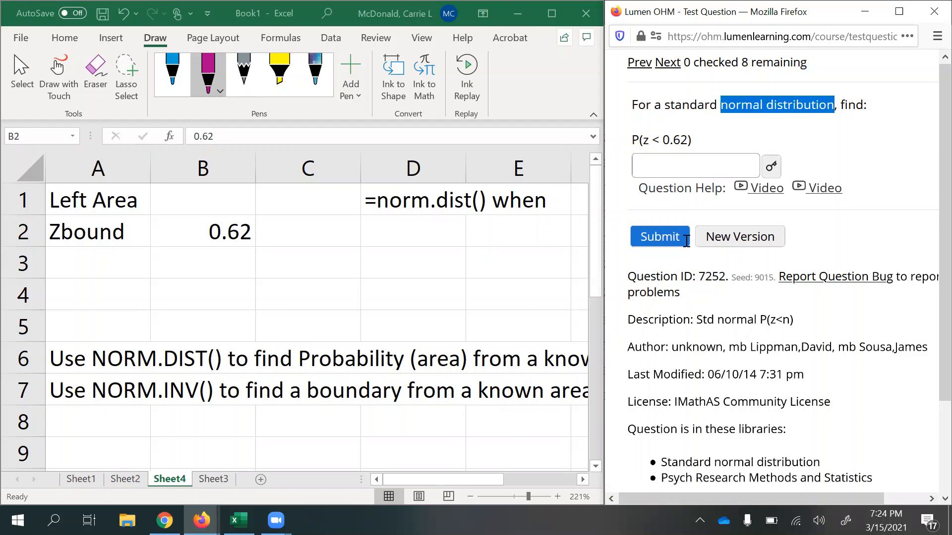
{"action": "left_click_drag", "start_coordinate": [664, 104], "coordinate": [719, 105]}
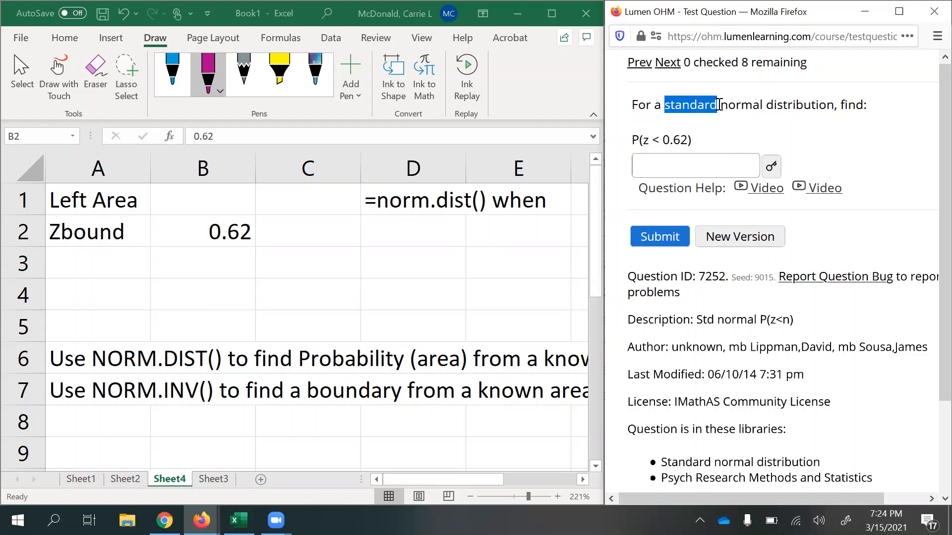
Write the note "STANDARD: mean = 0 and std.dev.=1" in cell A8
{"action": "left_click", "coordinate": [61, 425]}
{"action": "double_click", "coordinate": [61, 425]}
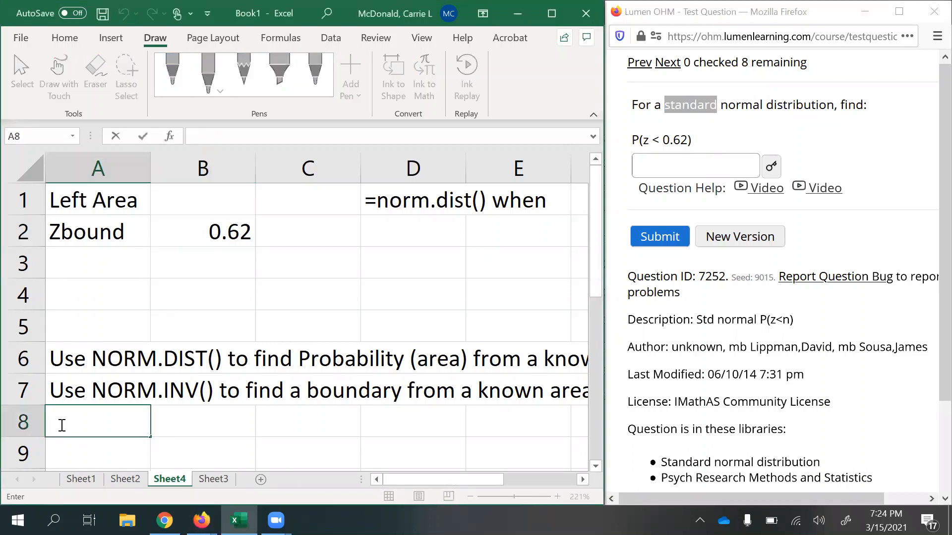
{"action": "type", "text": "STANDARD"}
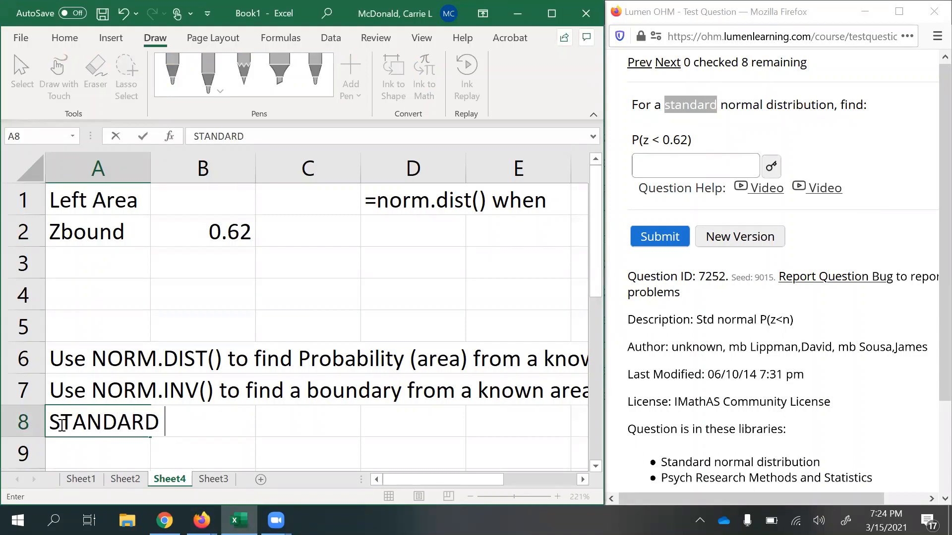
{"action": "type", "text": "me"}
{"action": "key", "text": "BackSpace"}
{"action": "key", "text": "BackSpace"}
{"action": "key", "text": "BackSpace"}
{"action": "type", "text": ": mean = "}
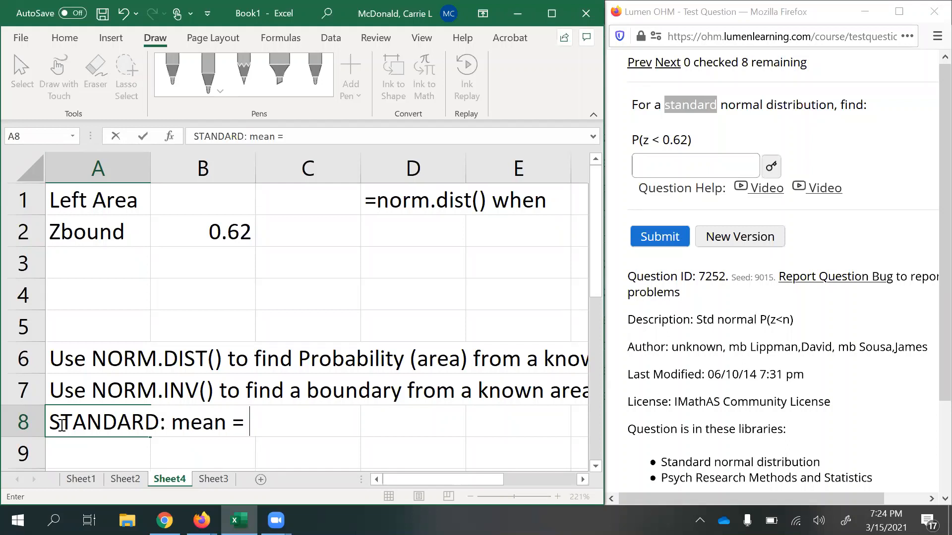
{"action": "type", "text": "0 "}
{"action": "type", "text": "S"}
{"action": "key", "text": "BackSpace"}
{"action": "key", "text": "BackSpace"}
{"action": "type", "text": "and S"}
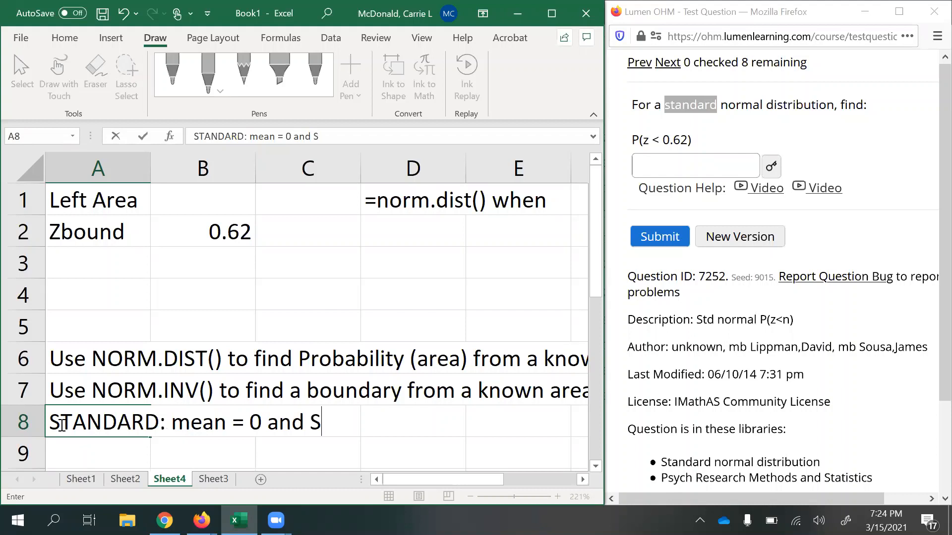
{"action": "key", "text": "BackSpace"}
{"action": "type", "text": "std.dev."}
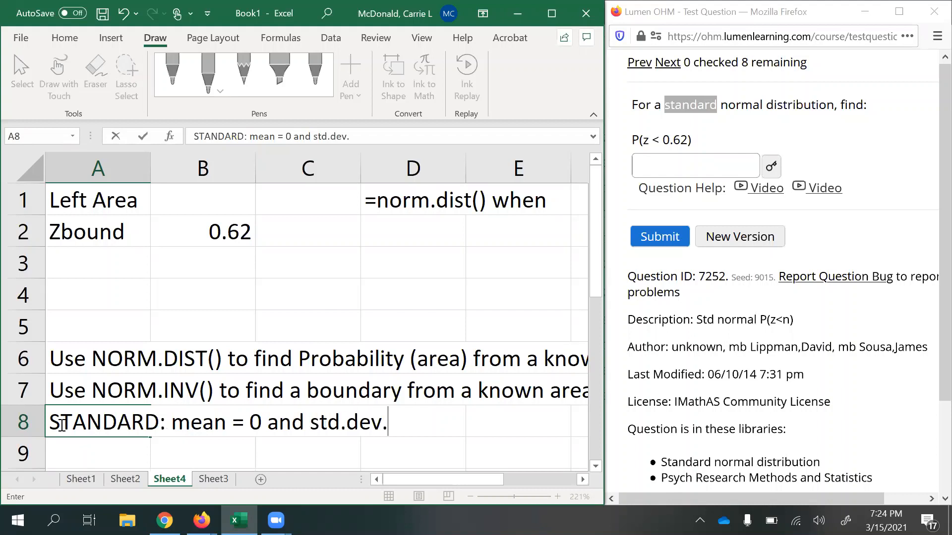
{"action": "type", "text": "=1"}
{"action": "key", "text": "Return"}
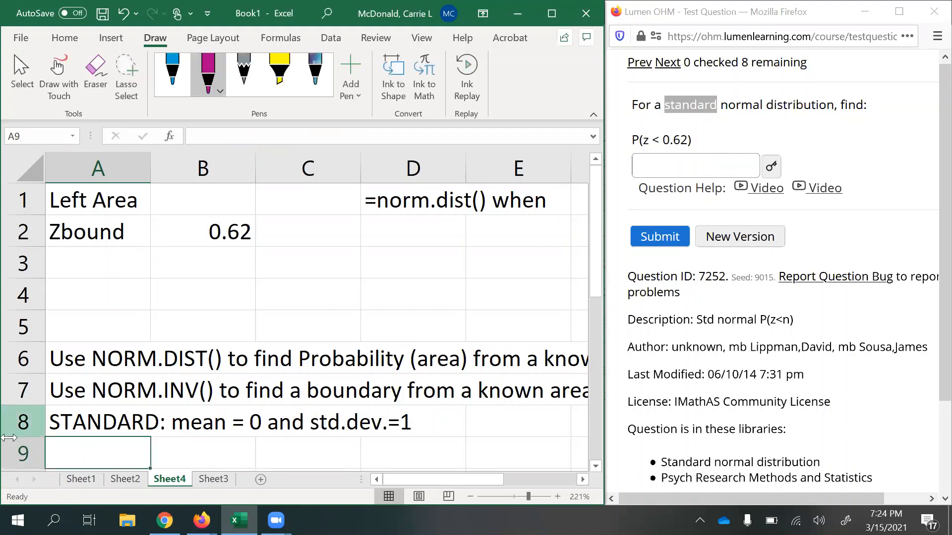
Start a NORM.DIST formula in B1 with 0.62 as x and 0 as the mean
{"action": "left_click", "coordinate": [188, 196]}
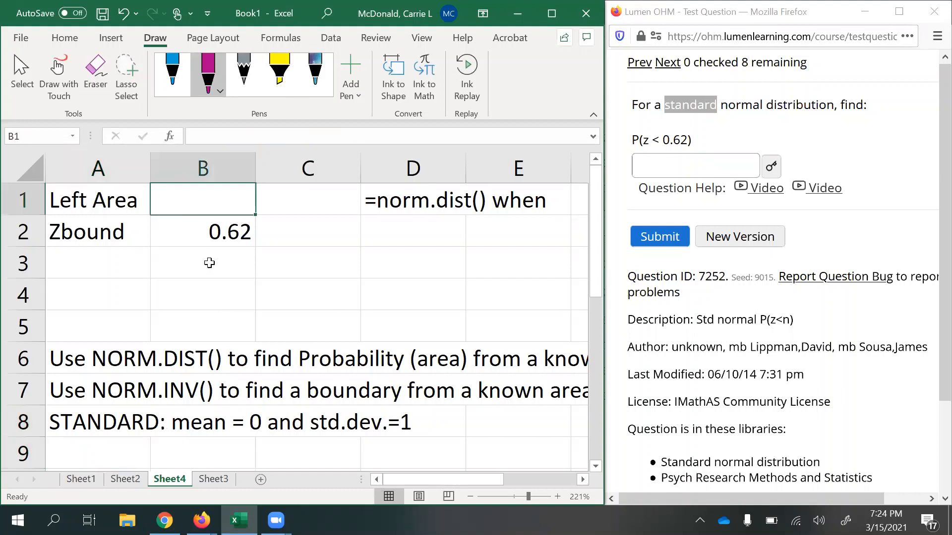
{"action": "type", "text": "=norm.d"}
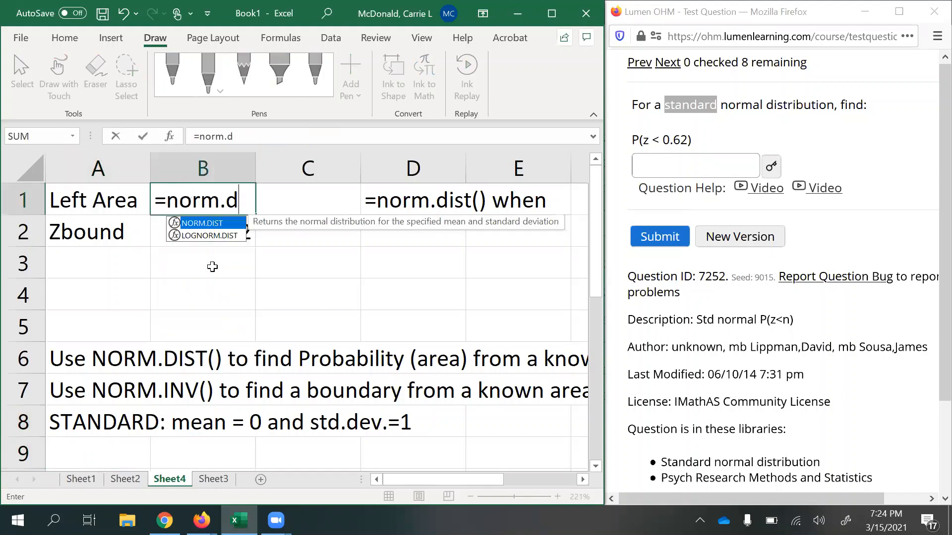
{"action": "type", "text": "ist("}
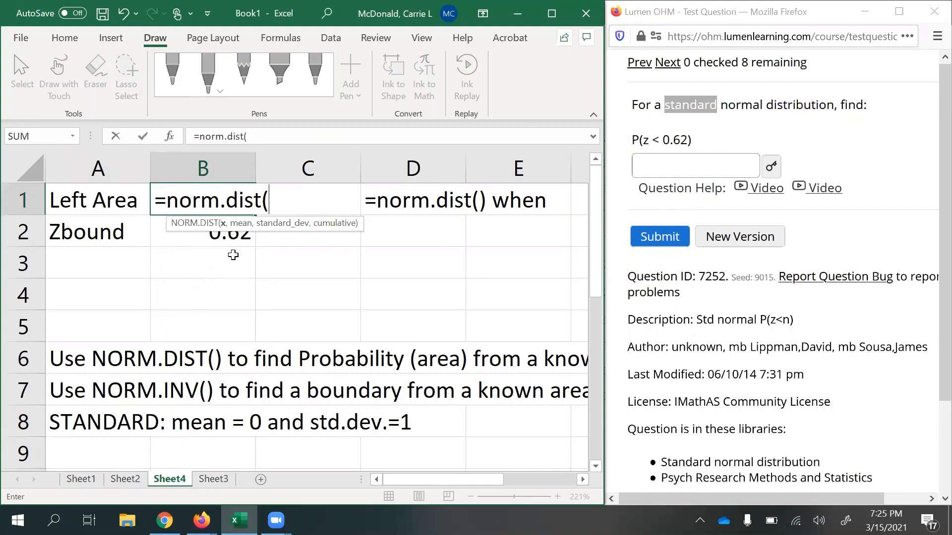
{"action": "type", "text": "0.62"}
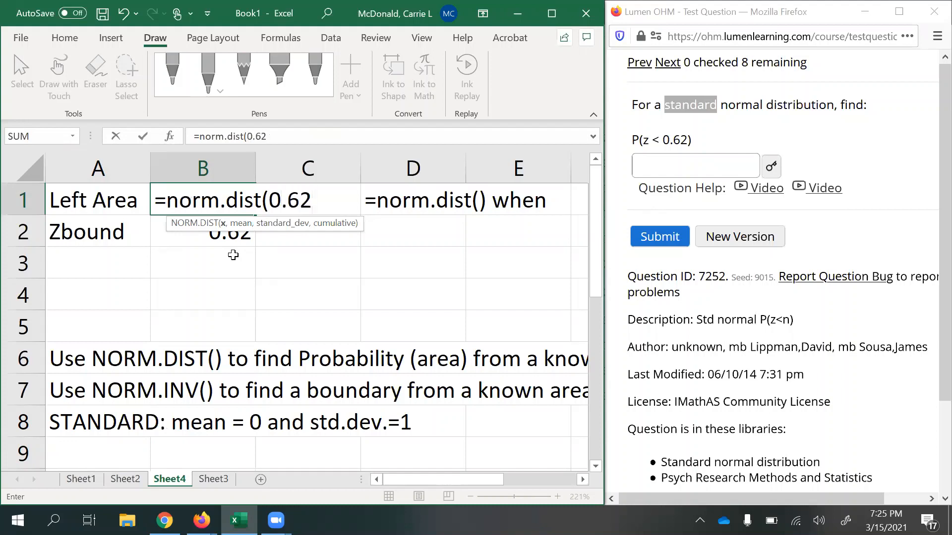
{"action": "type", "text": ", 0"}
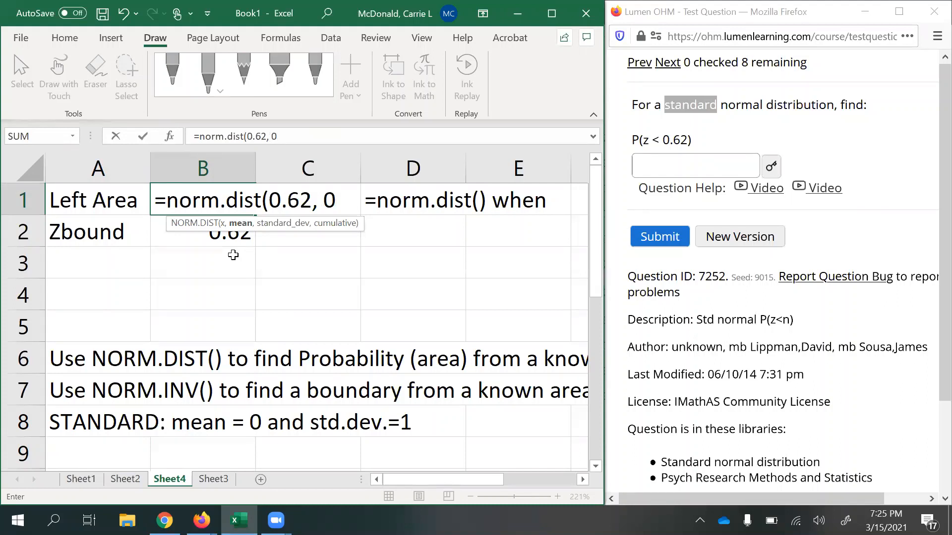
Complete the NORM.DIST formula in B1 with a standard deviation of 1 and TRUE for the cumulative argument
{"action": "double_click", "coordinate": [645, 142]}
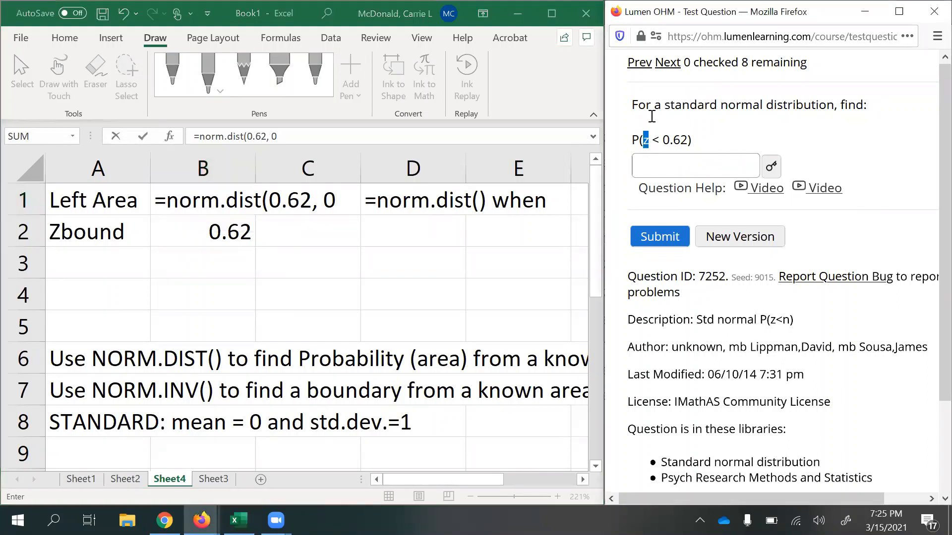
{"action": "left_click_drag", "start_coordinate": [670, 106], "coordinate": [720, 107]}
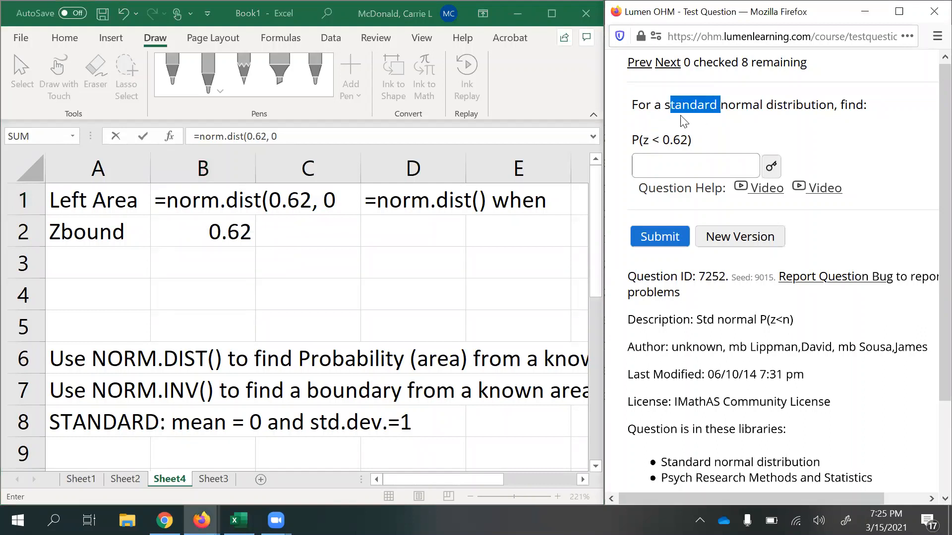
{"action": "left_click_drag", "start_coordinate": [660, 105], "coordinate": [719, 99]}
{"action": "left_click", "coordinate": [216, 211]}
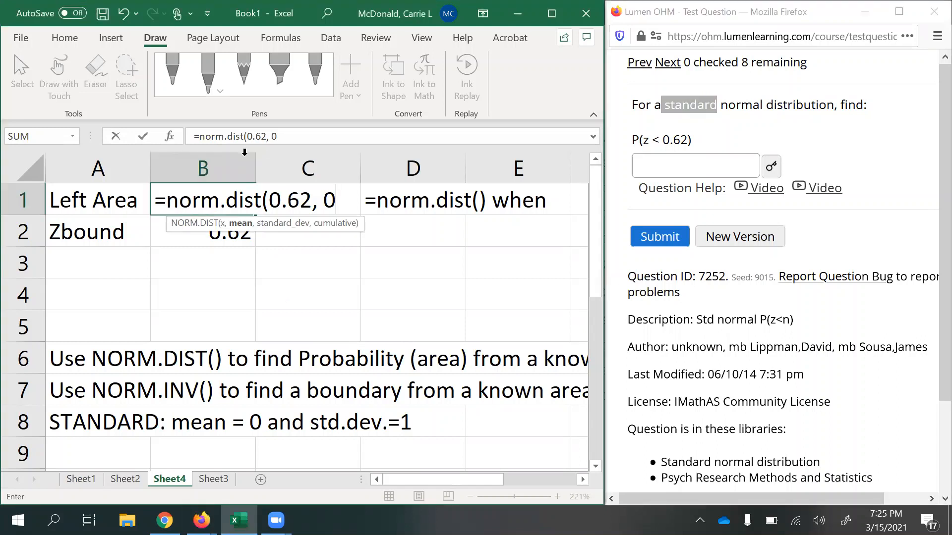
{"action": "left_click", "coordinate": [288, 135]}
{"action": "type", "text": ", 1"}
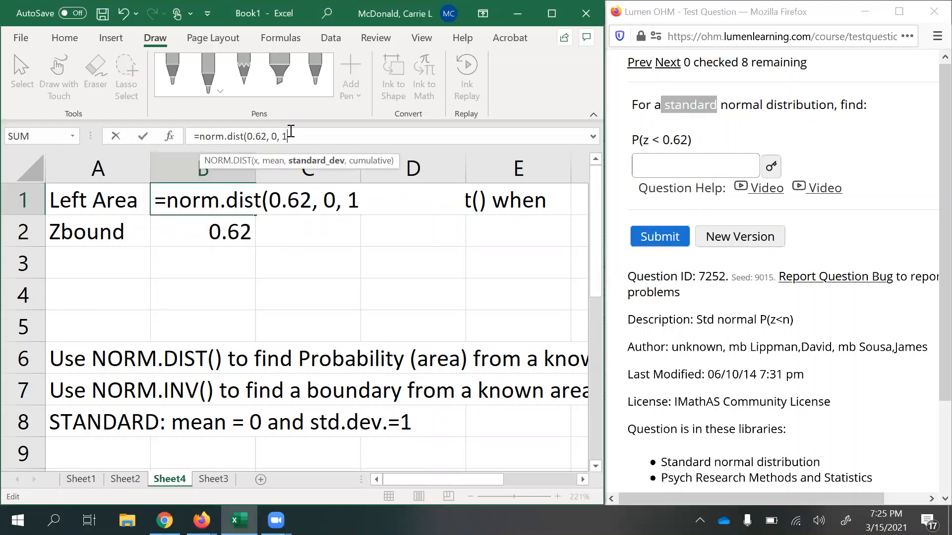
{"action": "key", "text": "BackSpace"}
{"action": "type", "text": "1,"}
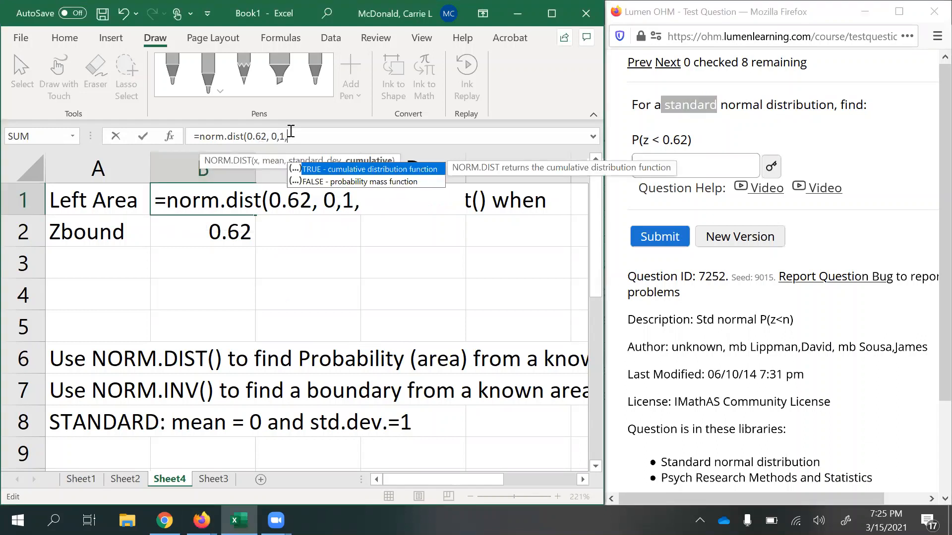
{"action": "double_click", "coordinate": [326, 169]}
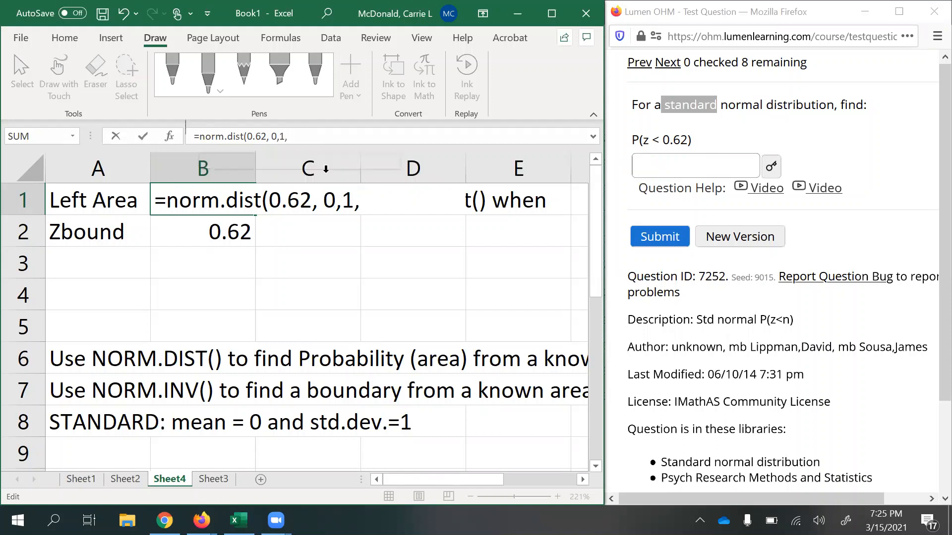
{"action": "type", "text": ")"}
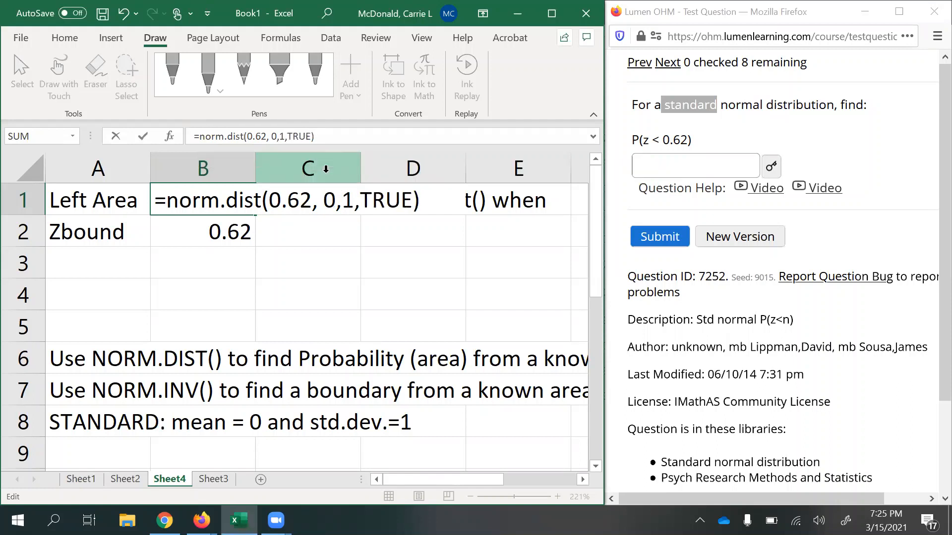
{"action": "key", "text": "Return"}
Copy the left area result from B1 into the homework question's answer field and submit it
{"action": "left_click", "coordinate": [222, 197]}
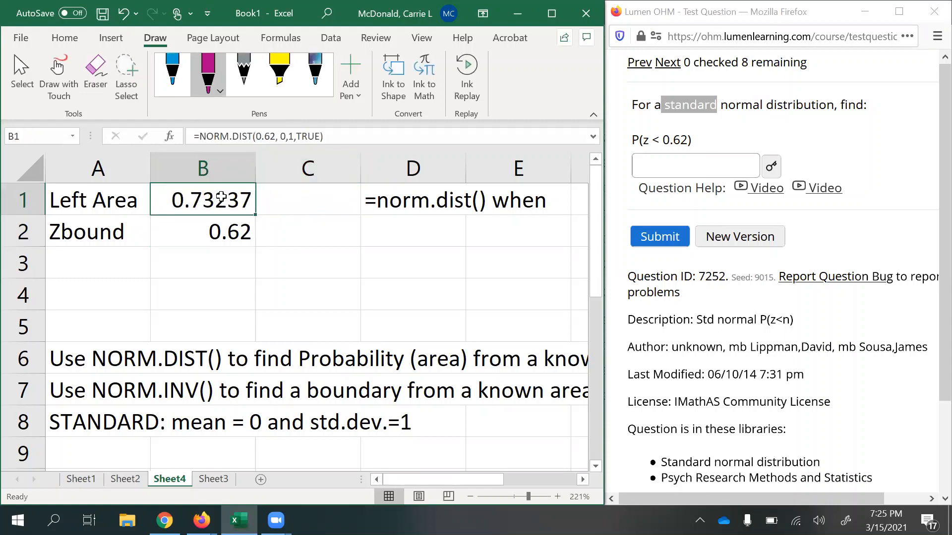
{"action": "key", "text": "ctrl+c"}
{"action": "left_click", "coordinate": [716, 163]}
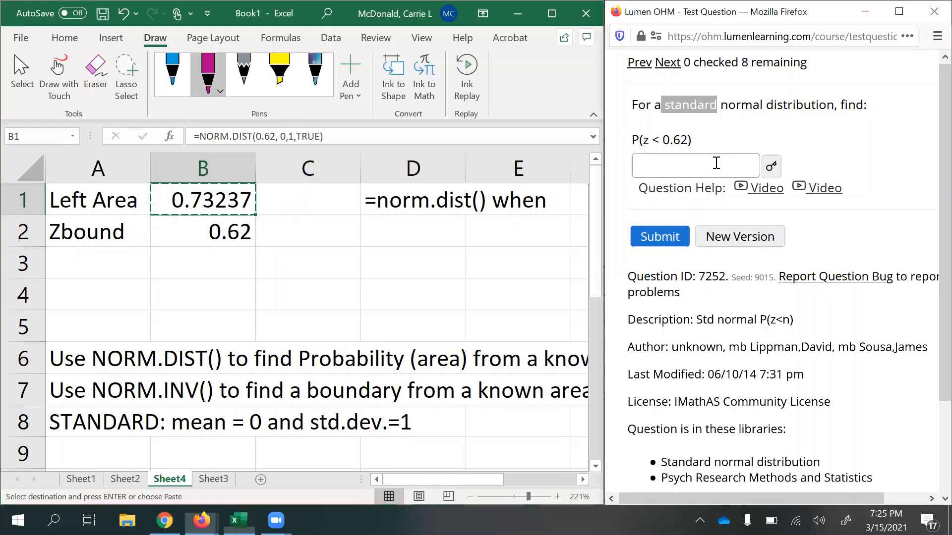
{"action": "key", "text": "ctrl+v"}
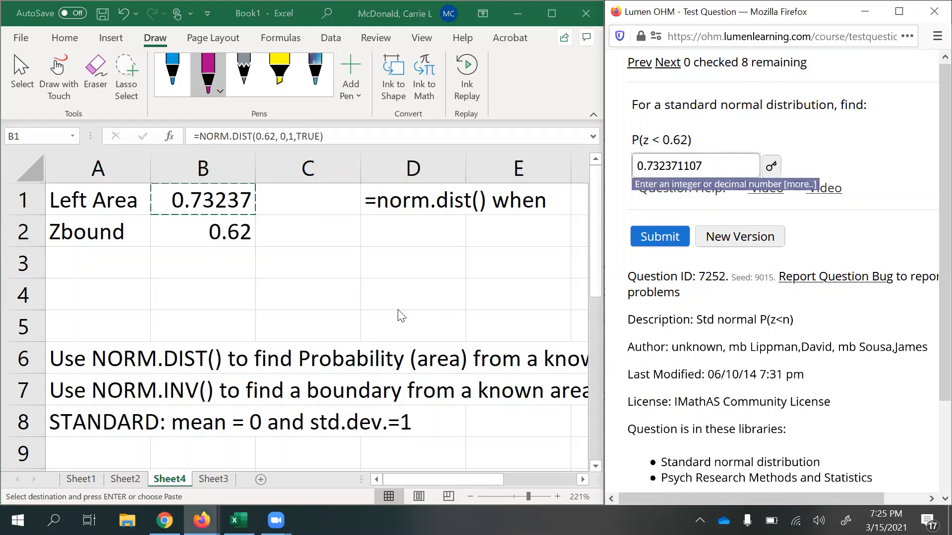
{"action": "key", "text": "Return"}
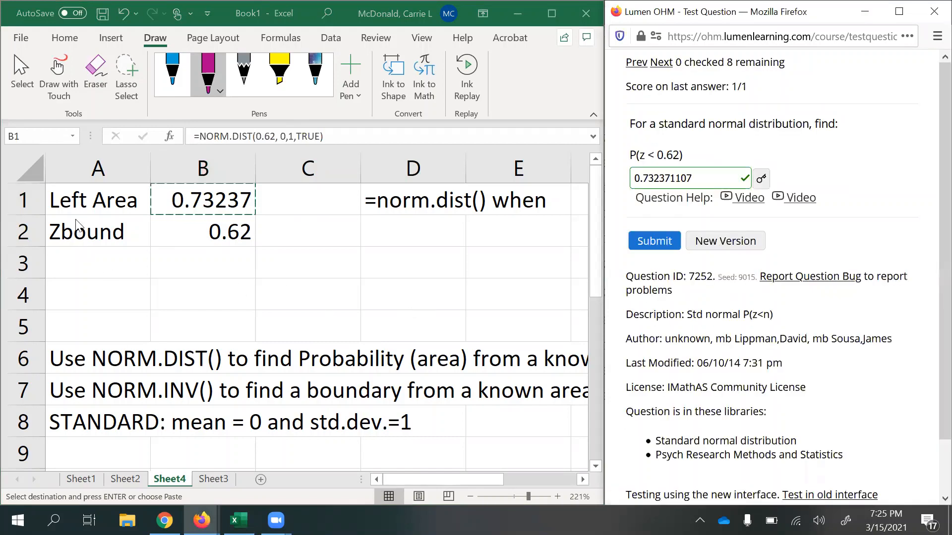
Review the Left Area label, the notes in A6 and A7 and the question's less-than sign, and advance to the next homework question
{"action": "left_click", "coordinate": [79, 196]}
{"action": "left_click", "coordinate": [82, 199]}
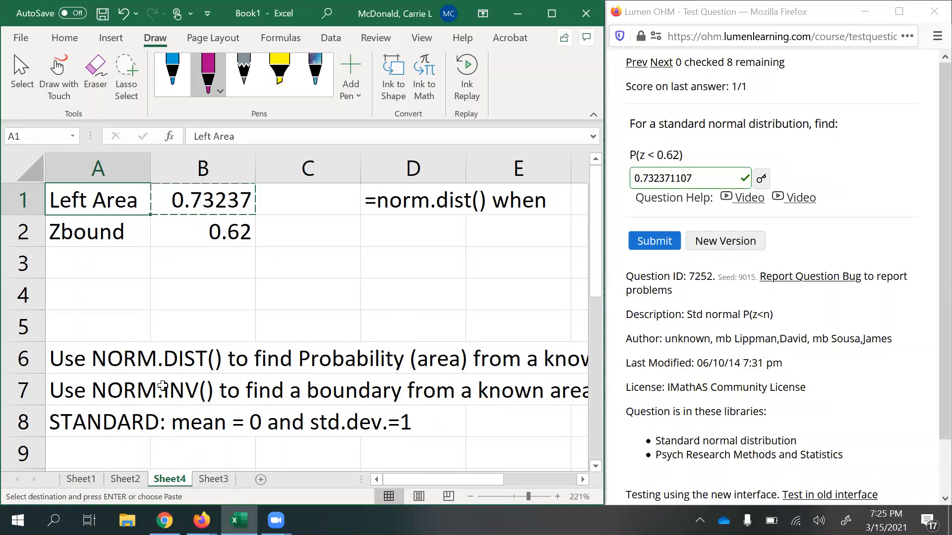
{"action": "left_click", "coordinate": [134, 367]}
{"action": "left_click", "coordinate": [143, 389]}
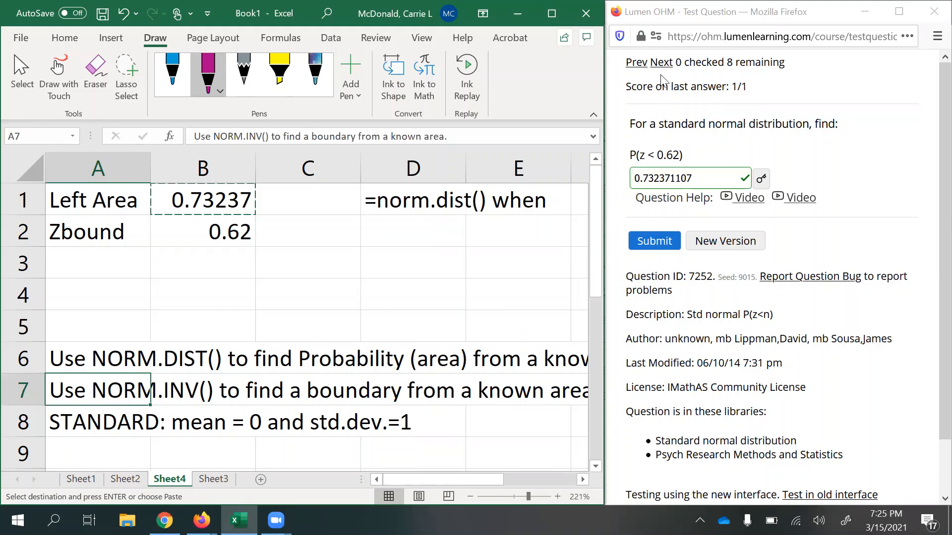
{"action": "left_click", "coordinate": [654, 157]}
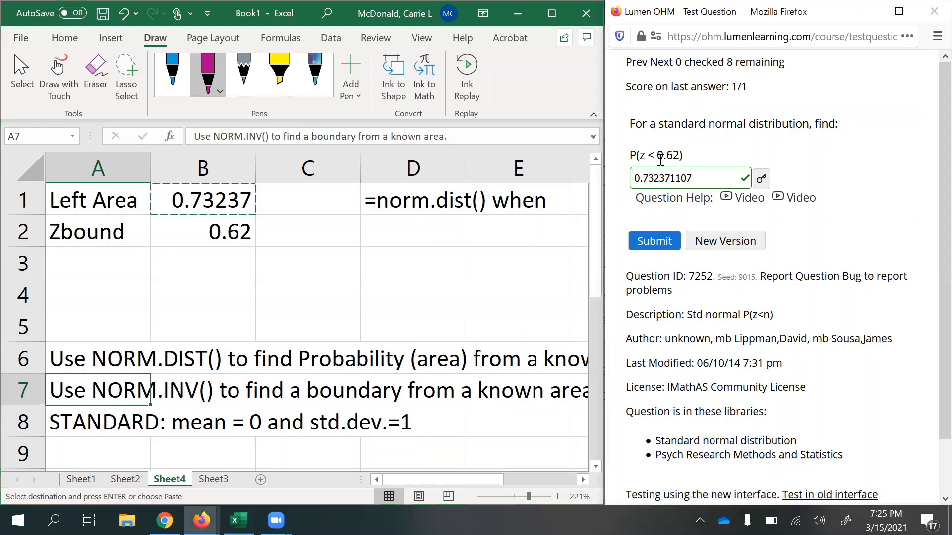
{"action": "left_click_drag", "start_coordinate": [653, 156], "coordinate": [645, 155]}
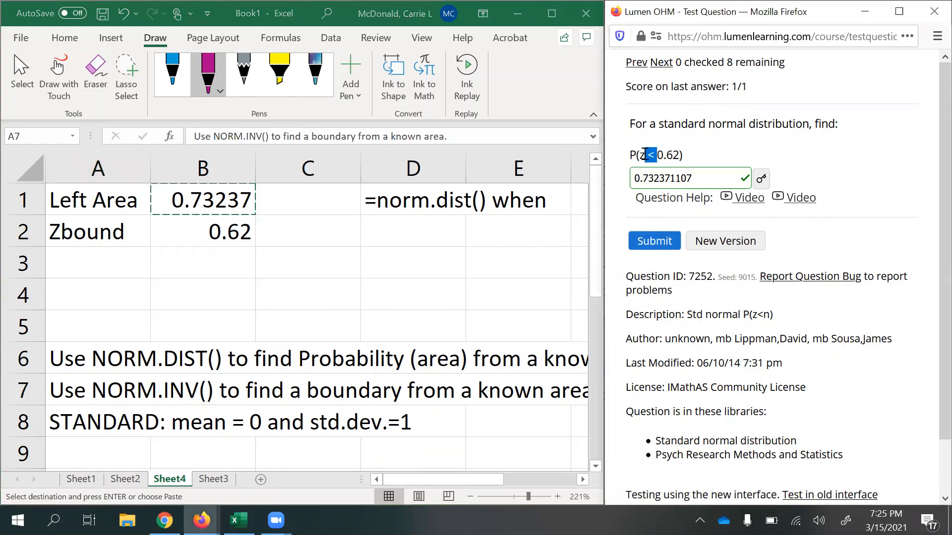
{"action": "left_click", "coordinate": [660, 62]}
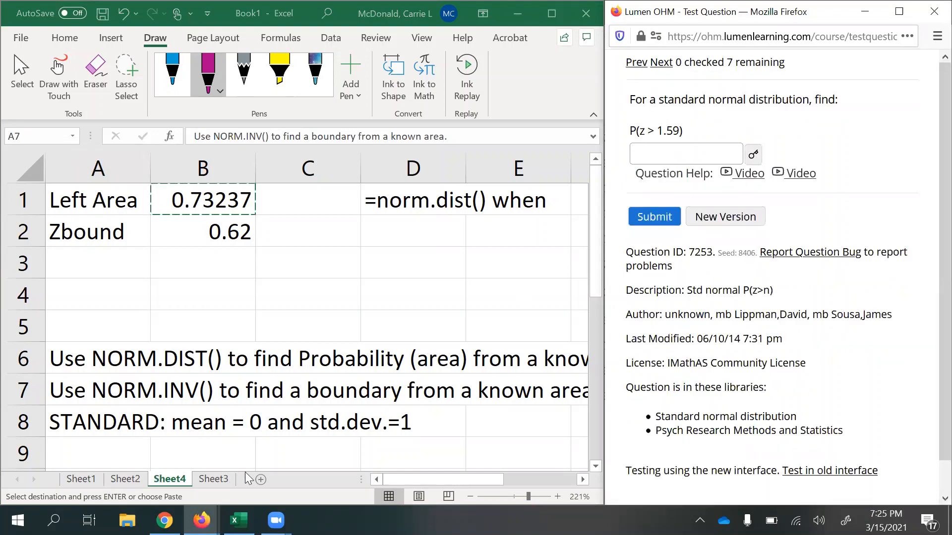
Add a new worksheet and enter the labels "Right area" in A1 and "Left area" in A2
{"action": "left_click", "coordinate": [261, 479]}
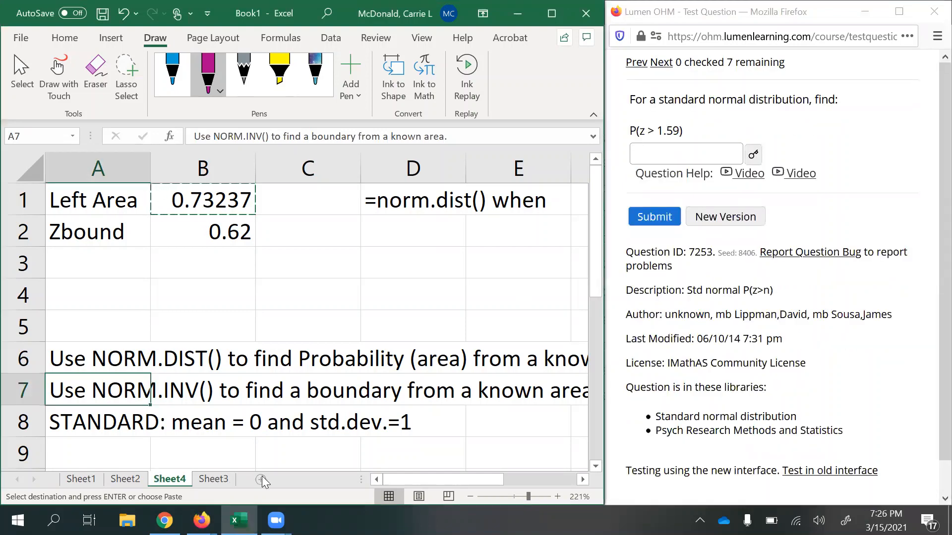
{"action": "left_click", "coordinate": [262, 479]}
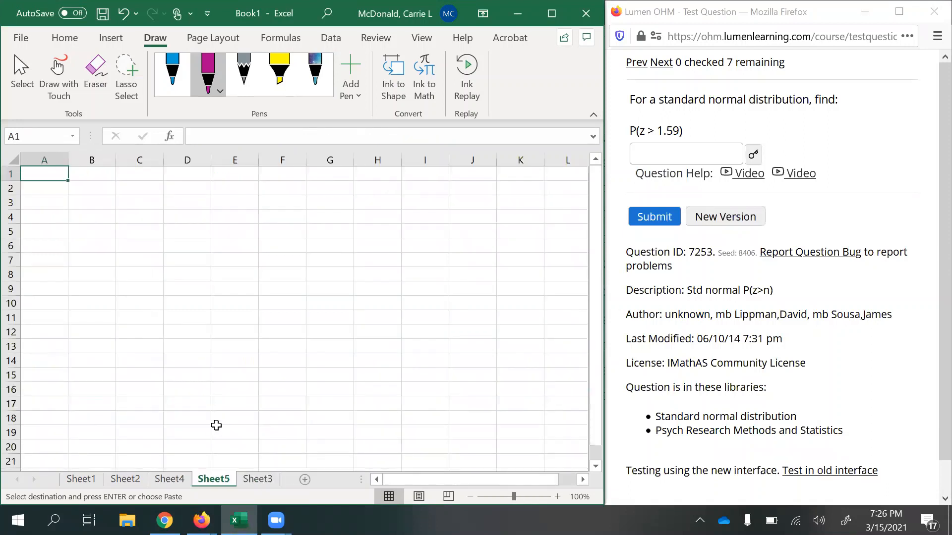
{"action": "scroll", "coordinate": [216, 425], "scroll_direction": "up", "scroll_amount": 5}
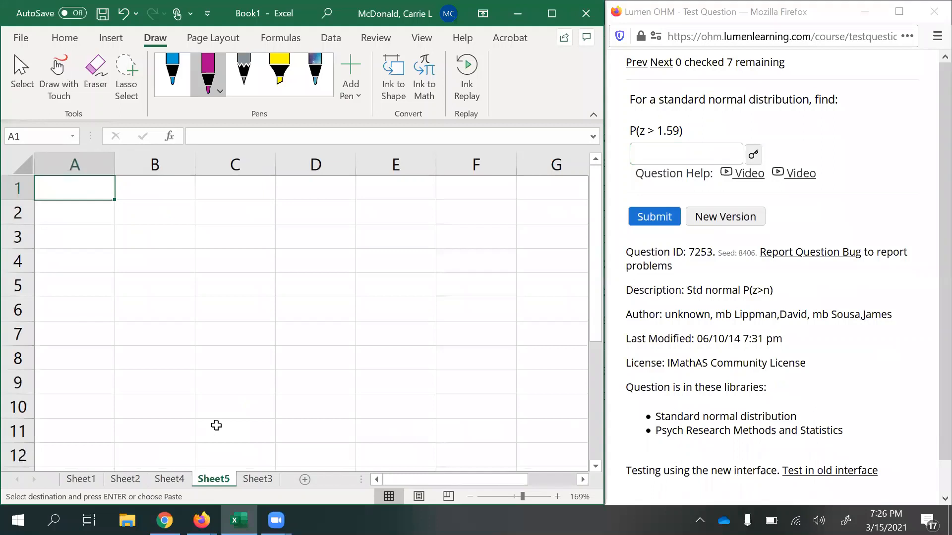
{"action": "type", "text": "Right area"}
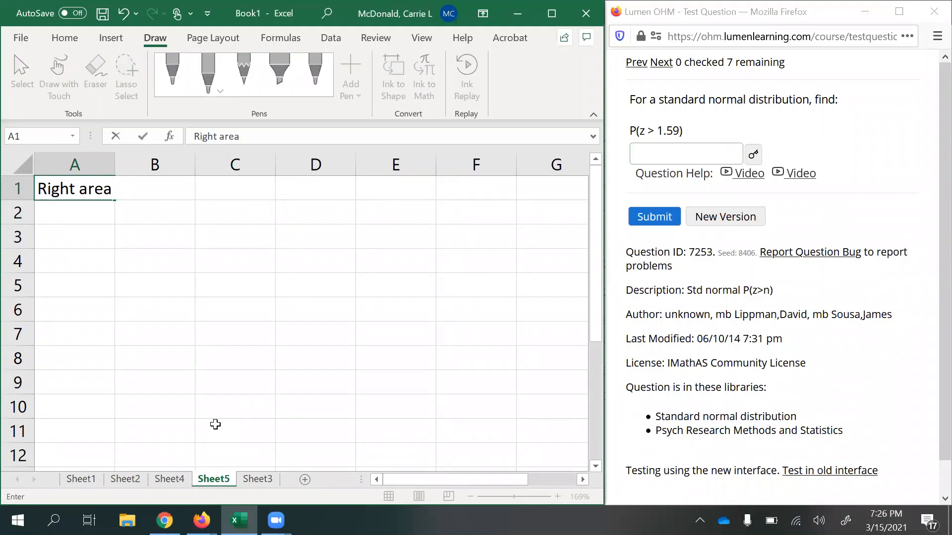
{"action": "key", "text": "Return"}
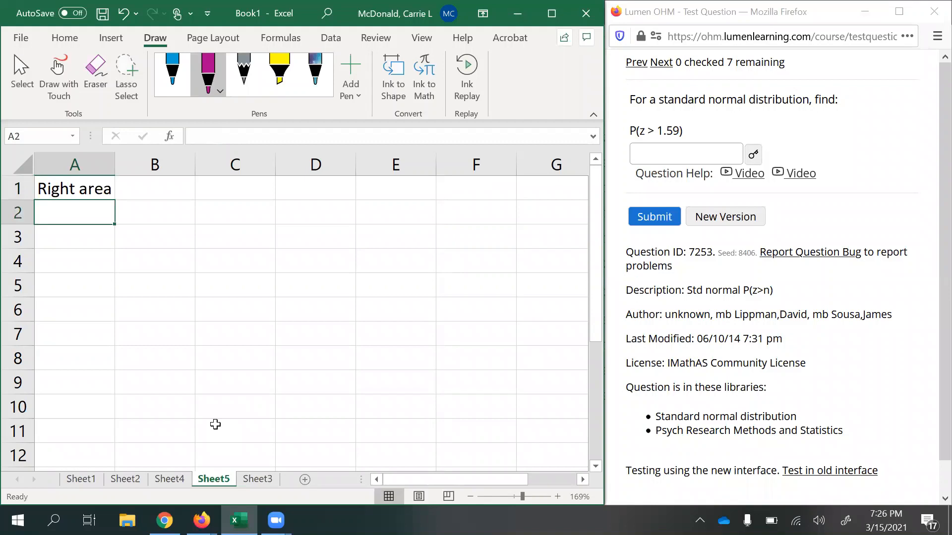
{"action": "type", "text": "Left area"}
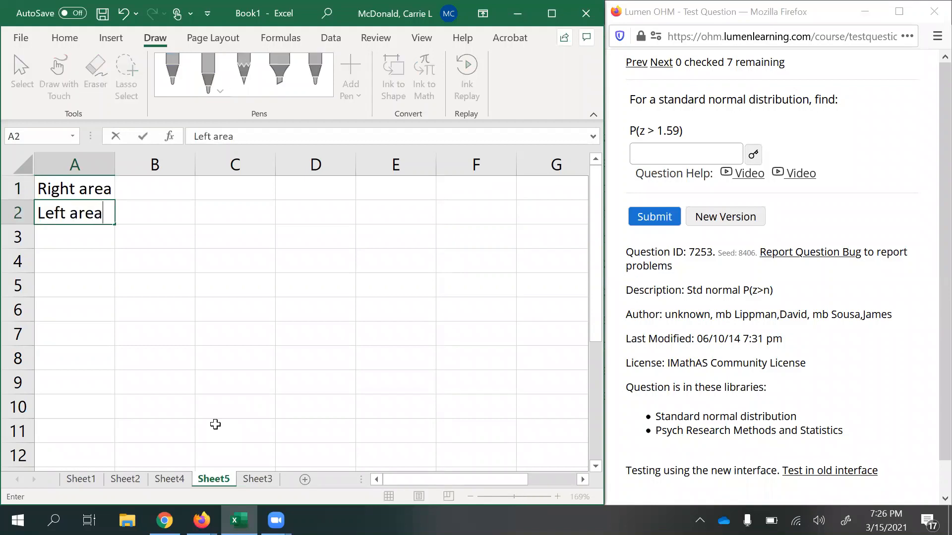
Write "=1-left area" as a text note in cell B1 beside the Right area label
{"action": "left_click", "coordinate": [159, 190]}
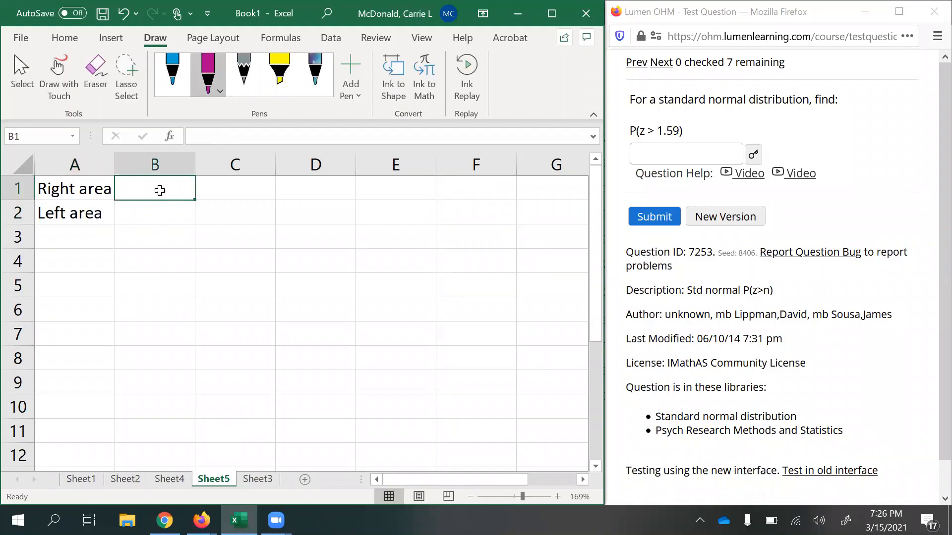
{"action": "type", "text": "'=1"}
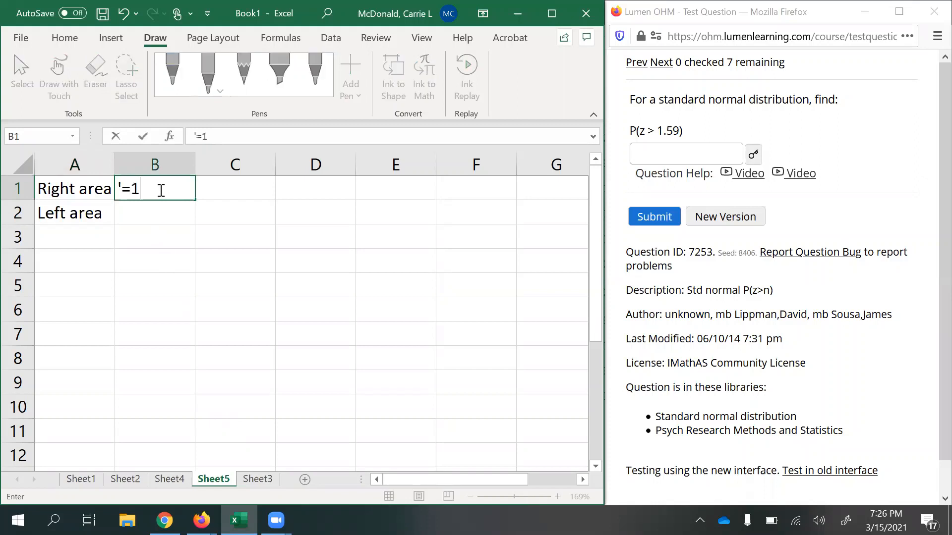
{"action": "type", "text": "-left area"}
{"action": "left_click", "coordinate": [165, 237]}
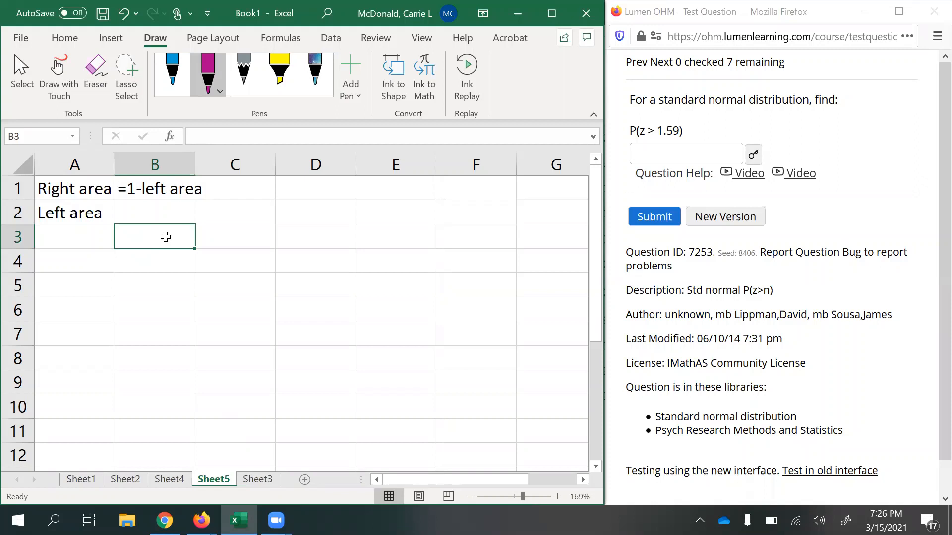
Label A3 "Zbound" and enter the question's bound 1.59 in B3
{"action": "left_click", "coordinate": [126, 213]}
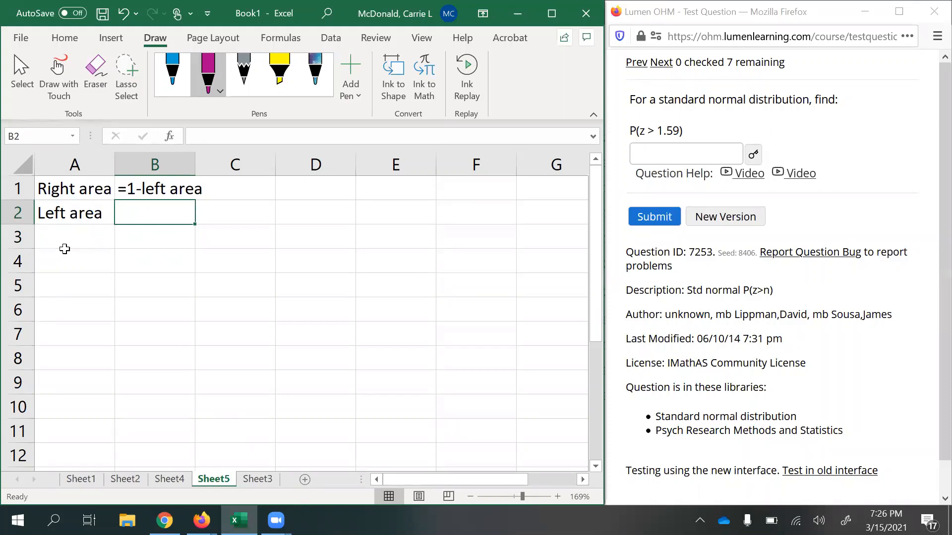
{"action": "left_click", "coordinate": [65, 250]}
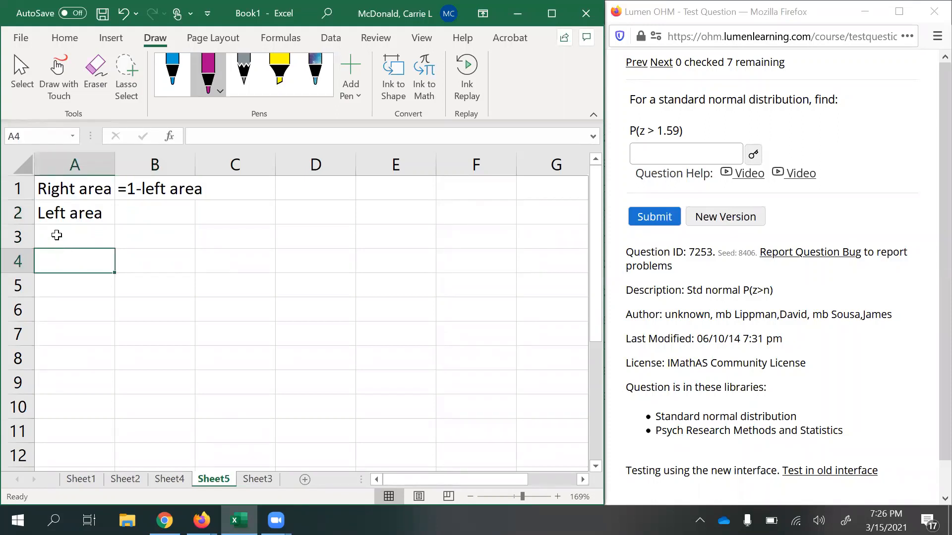
{"action": "left_click", "coordinate": [56, 233]}
{"action": "type", "text": "Zbound"}
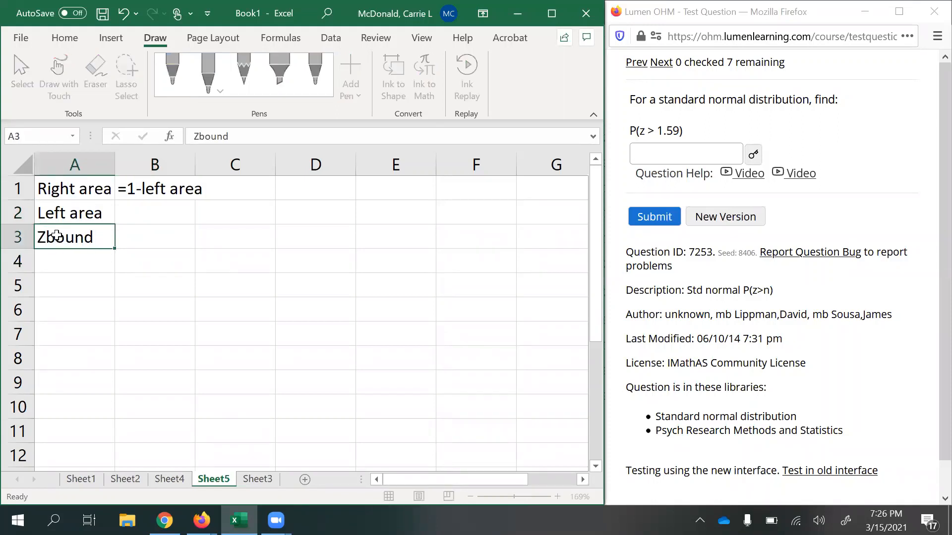
{"action": "key", "text": "Tab"}
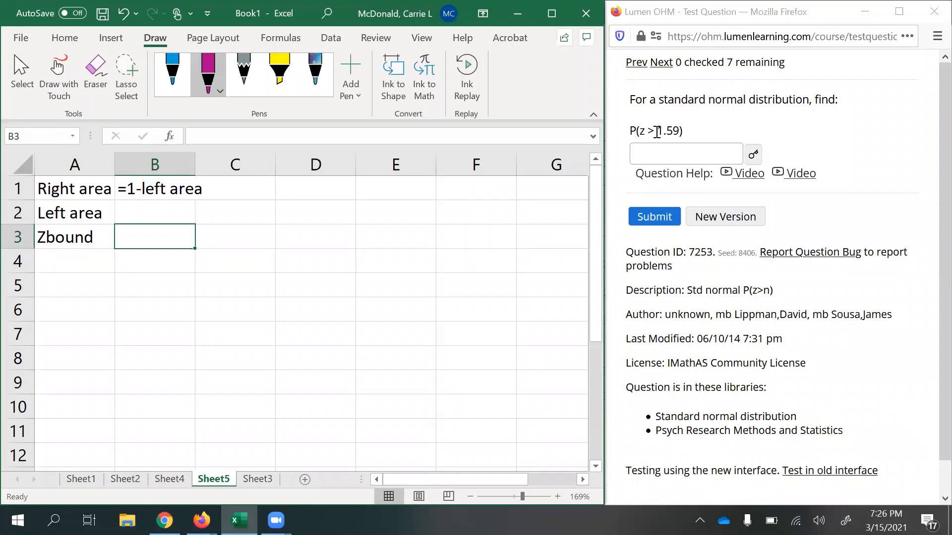
{"action": "left_click_drag", "start_coordinate": [657, 131], "coordinate": [688, 131]}
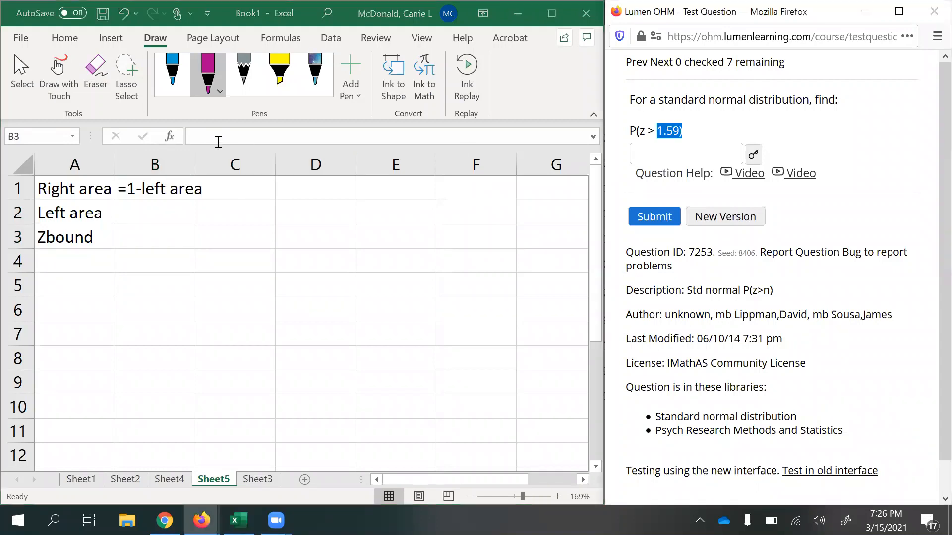
{"action": "left_click", "coordinate": [161, 237]}
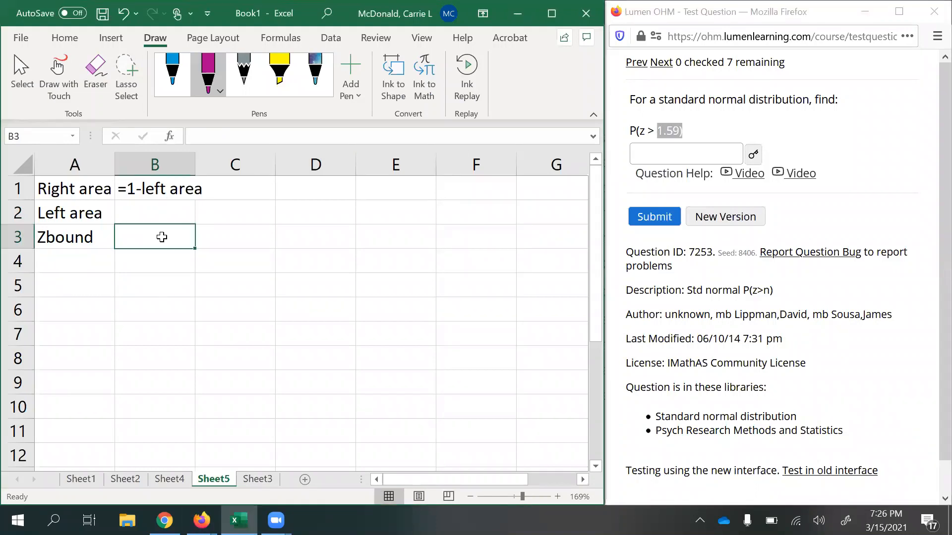
{"action": "type", "text": "1.59"}
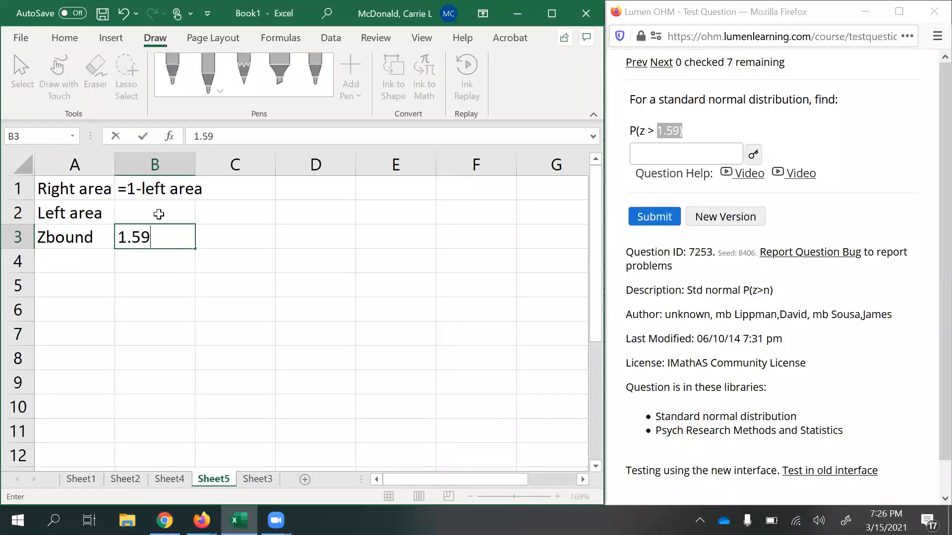
Calculate the left area in B2 with the formula =norm.dist(1.59,0,1,1)
{"action": "left_click", "coordinate": [160, 212]}
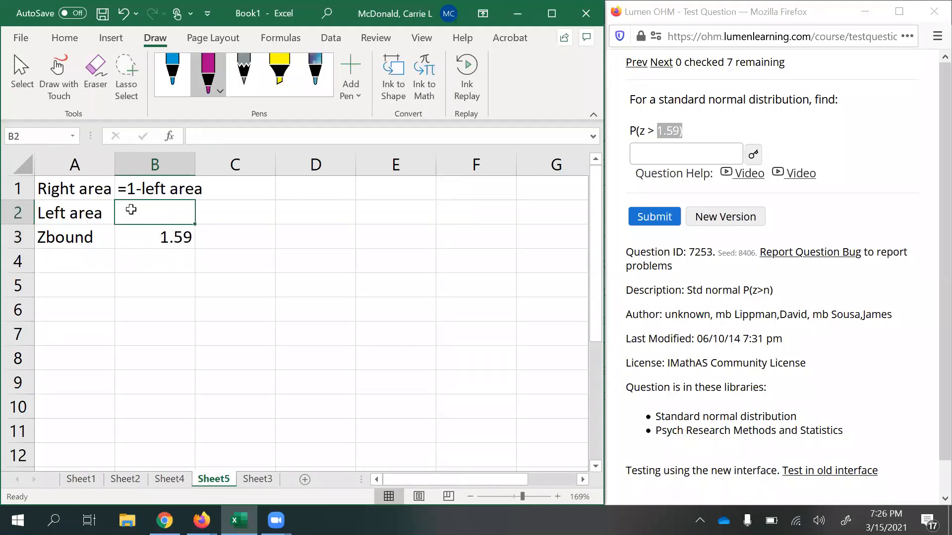
{"action": "type", "text": "=norm.dist"}
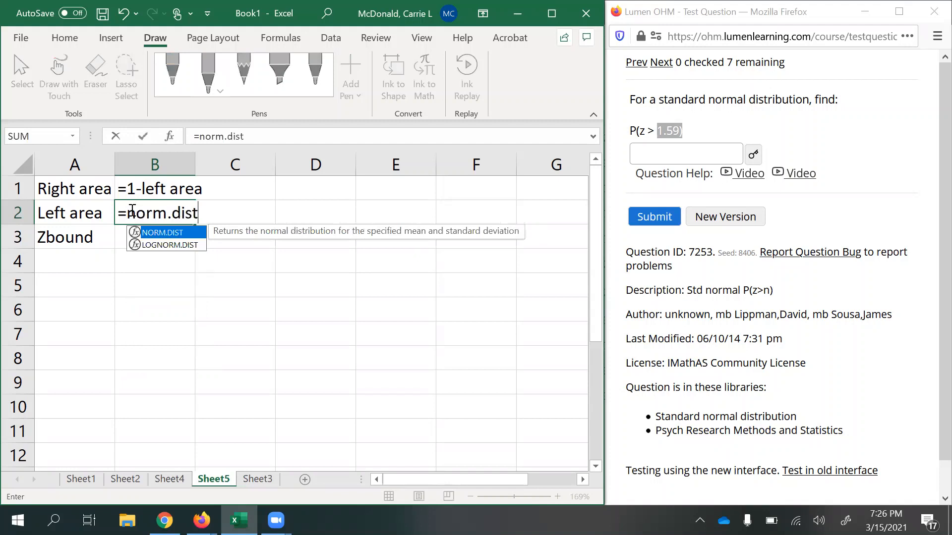
{"action": "type", "text": "("}
{"action": "left_click", "coordinate": [151, 258]}
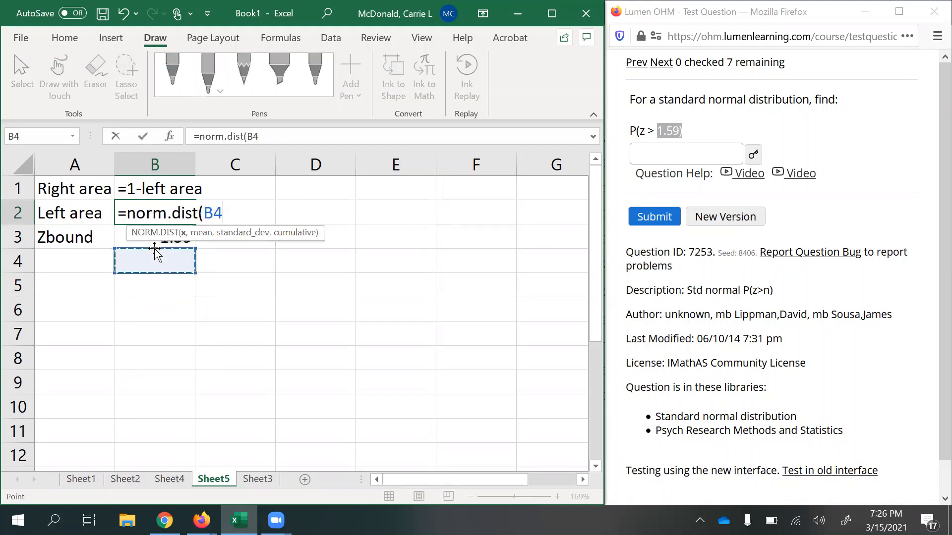
{"action": "left_click", "coordinate": [129, 241]}
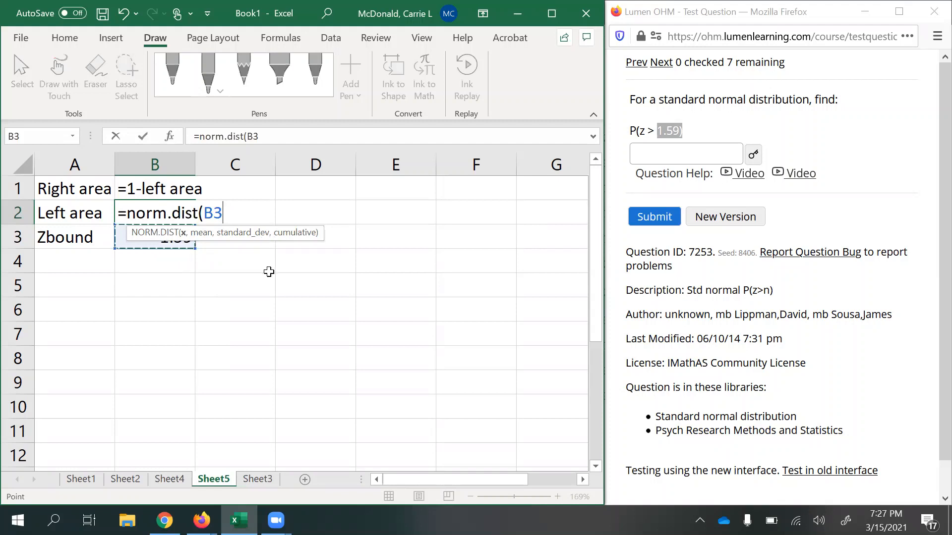
{"action": "key", "text": "BackSpace"}
{"action": "key", "text": "BackSpace"}
{"action": "type", "text": "1."}
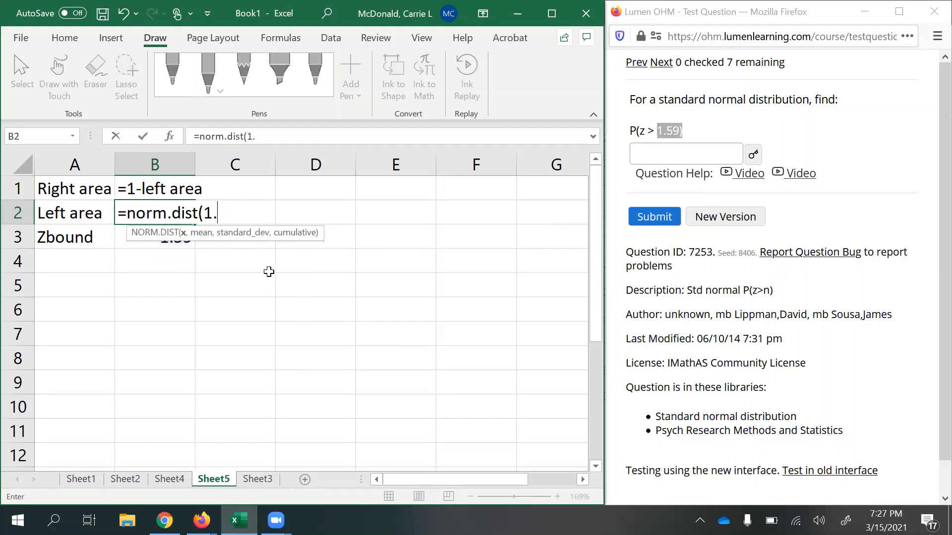
{"action": "type", "text": "59,"}
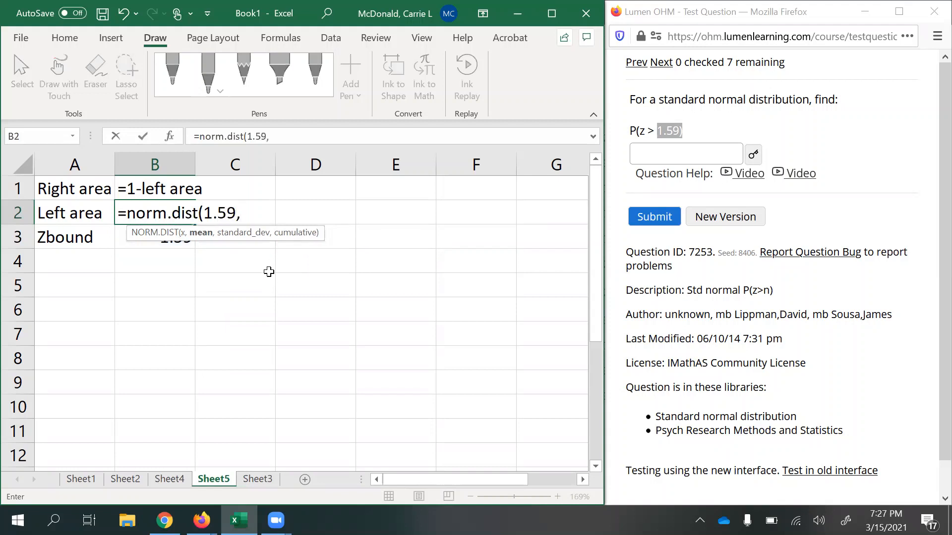
{"action": "type", "text": "0,"}
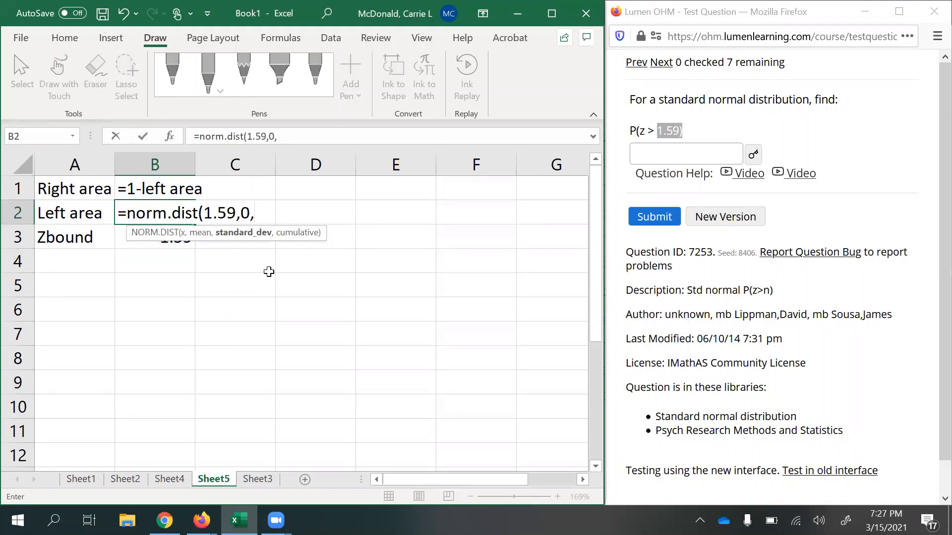
{"action": "type", "text": "1,1"}
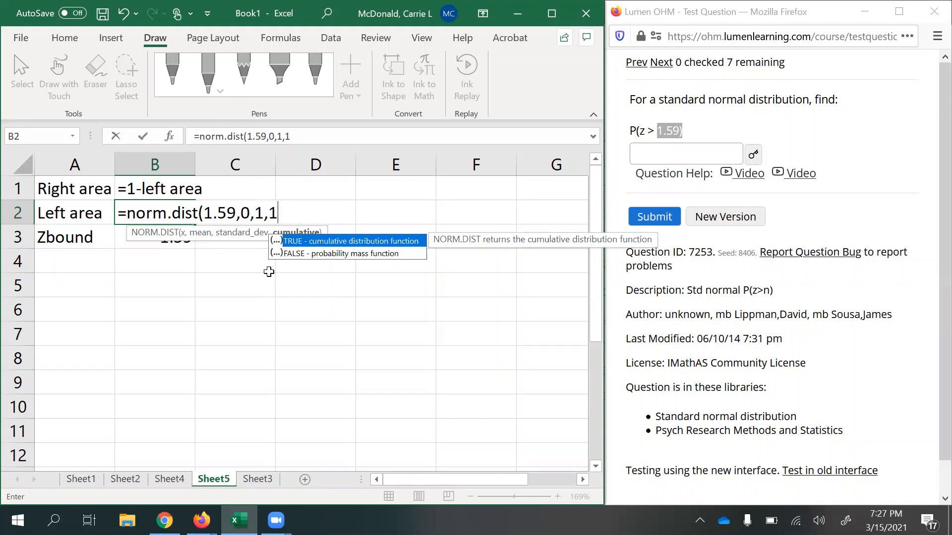
{"action": "type", "text": ")"}
{"action": "key", "text": "Return"}
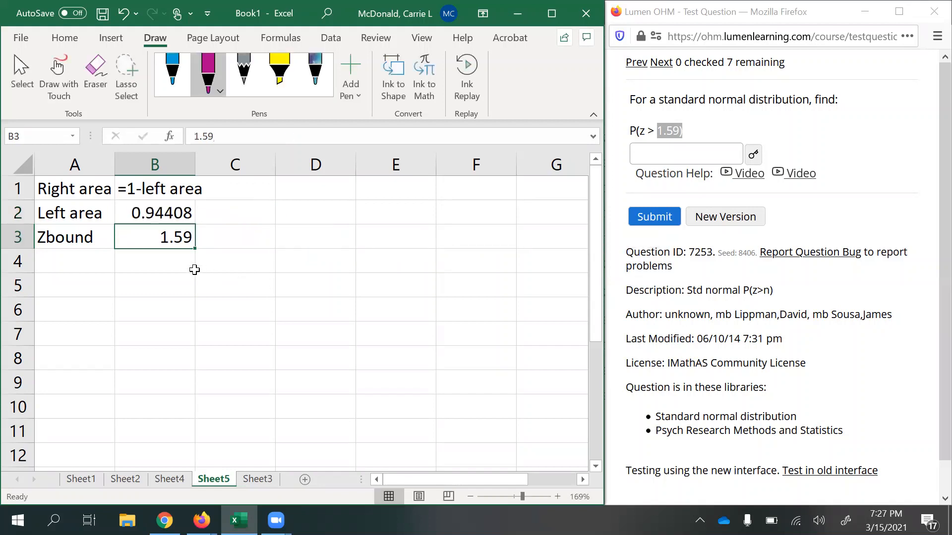
Re-enter the left area formula in B2 as =norm.dist(B3,0,1,1), using the bound's cell reference instead of the typed number
{"action": "left_click", "coordinate": [165, 209]}
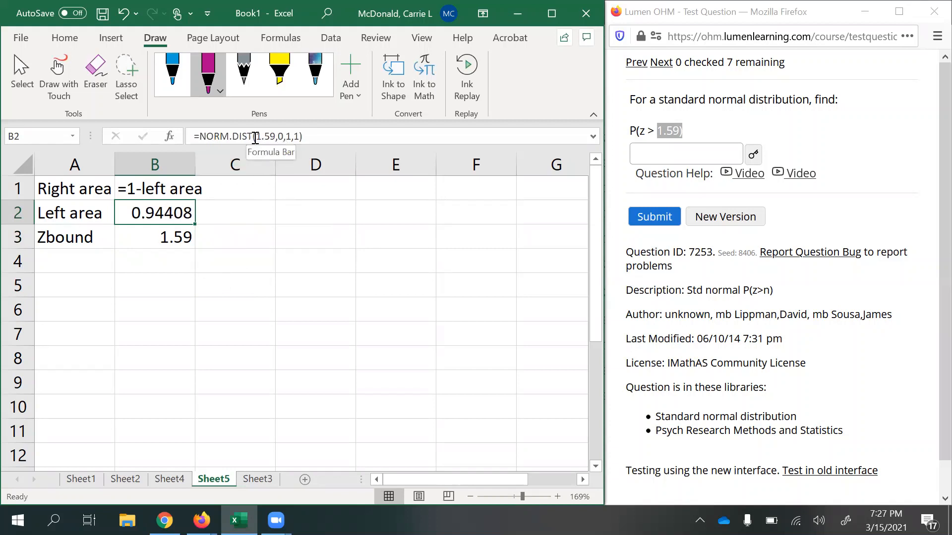
{"action": "left_click_drag", "start_coordinate": [253, 142], "coordinate": [274, 148]}
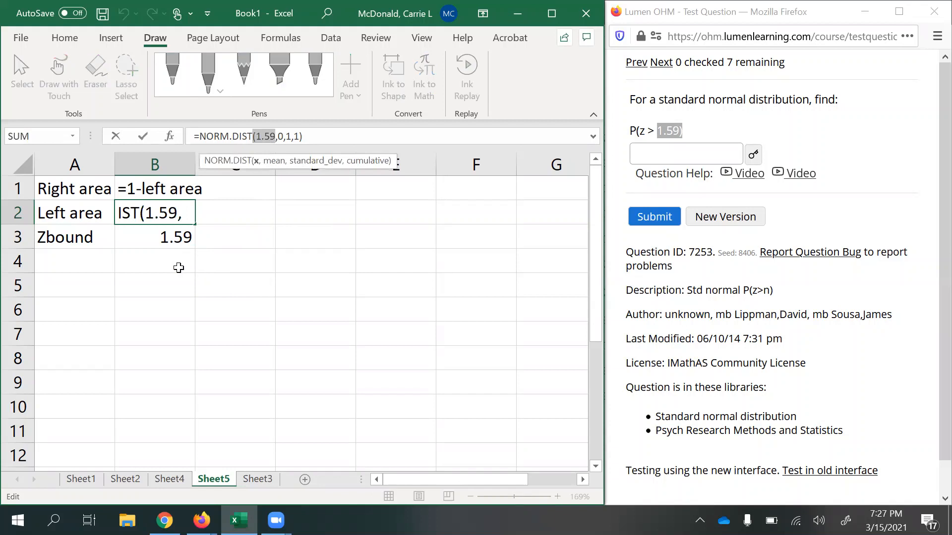
{"action": "left_click", "coordinate": [178, 267]}
{"action": "left_click", "coordinate": [155, 210]}
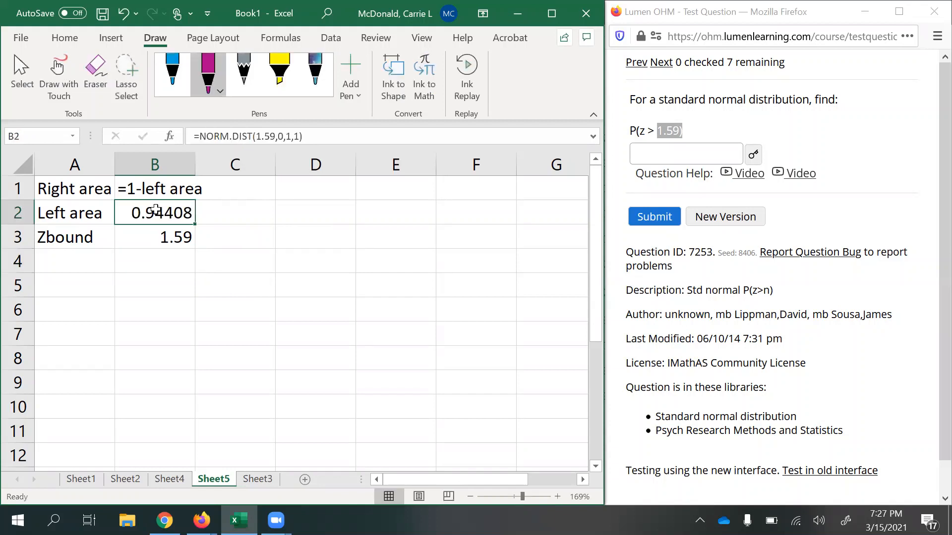
{"action": "type", "text": "=norm.dist"}
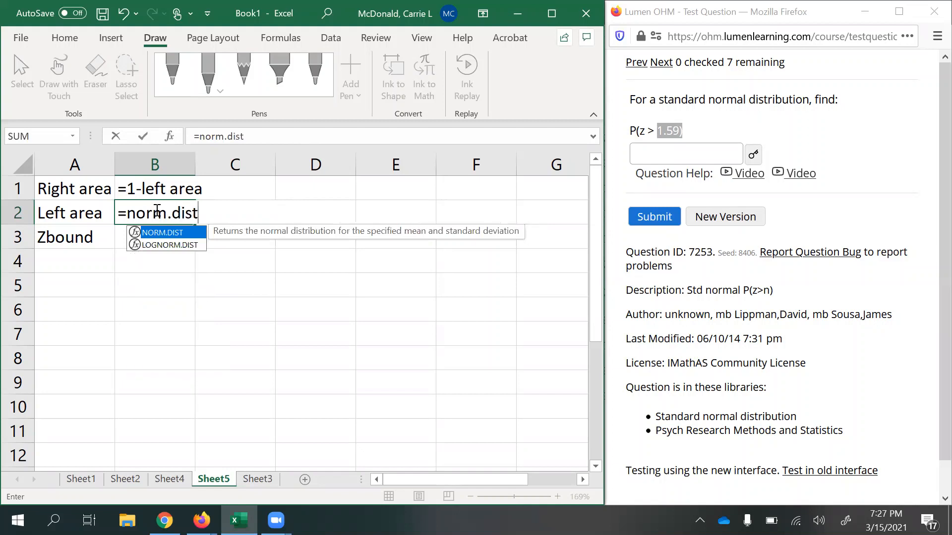
{"action": "type", "text": "("}
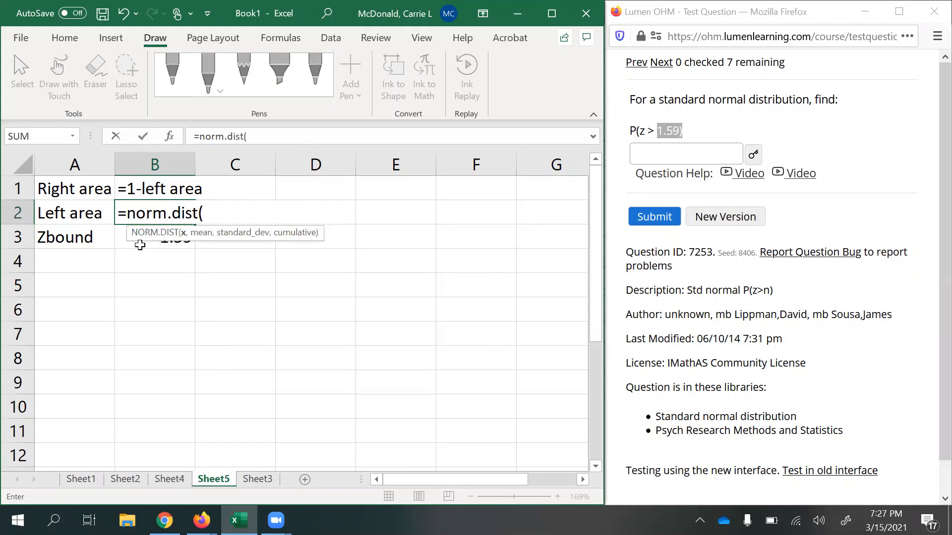
{"action": "left_click", "coordinate": [120, 242]}
{"action": "type", "text": ",0,"}
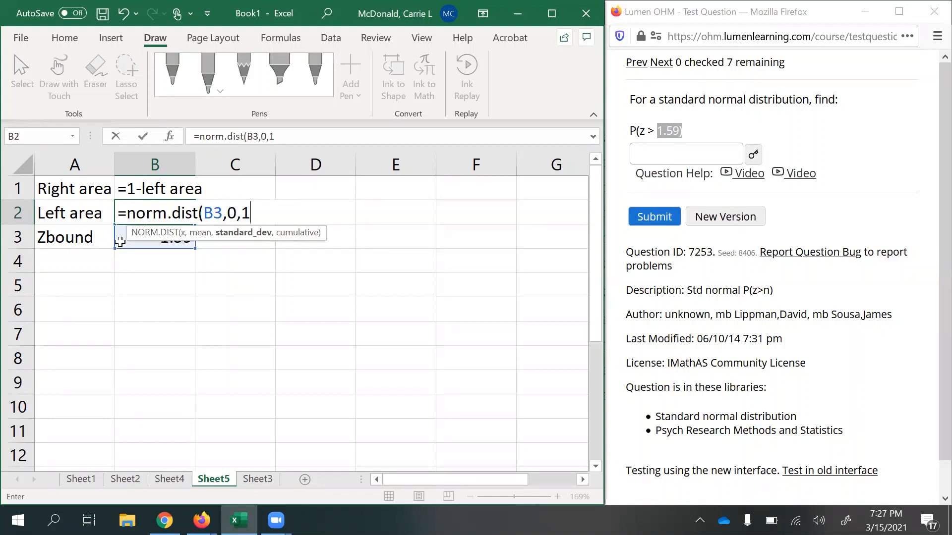
{"action": "type", "text": "1,1"}
{"action": "key", "text": "Return"}
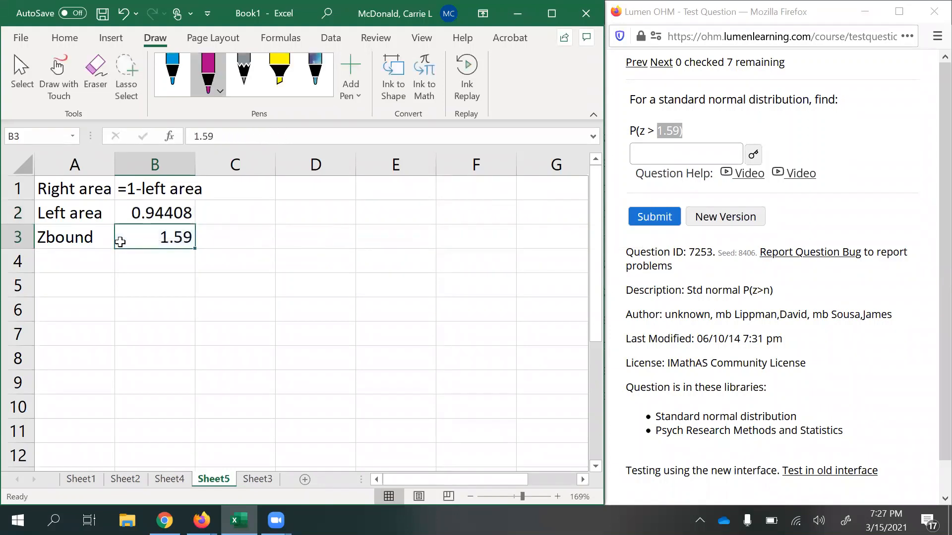
Clear the contents of cells A1:B4 to start the sheet over
{"action": "left_click_drag", "start_coordinate": [45, 187], "coordinate": [173, 253]}
{"action": "right_click", "coordinate": [173, 254]}
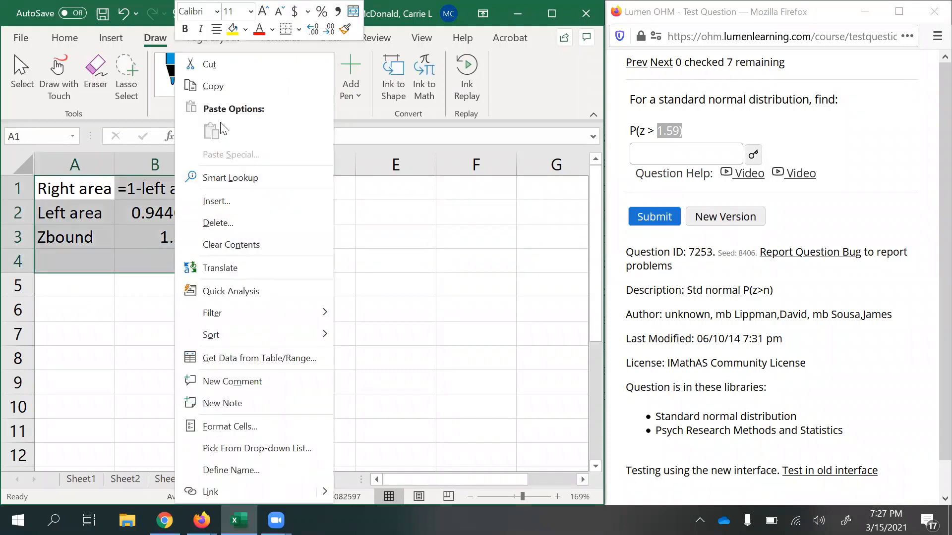
{"action": "left_click", "coordinate": [214, 244]}
Enter the labels "Mean", "s" and "Bound" in cells A1 to A3
{"action": "left_click", "coordinate": [64, 189]}
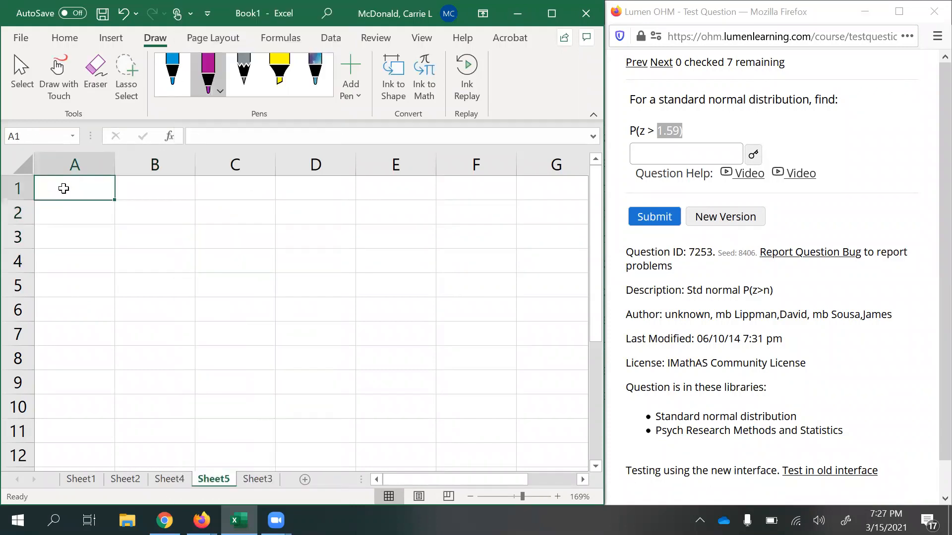
{"action": "type", "text": "Mean"}
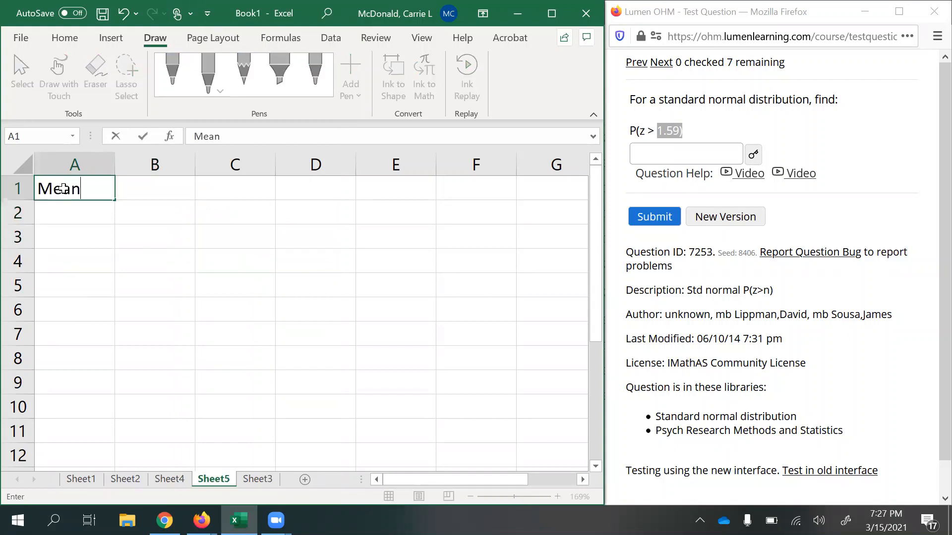
{"action": "key", "text": "Return"}
{"action": "type", "text": "s"}
{"action": "key", "text": "Return"}
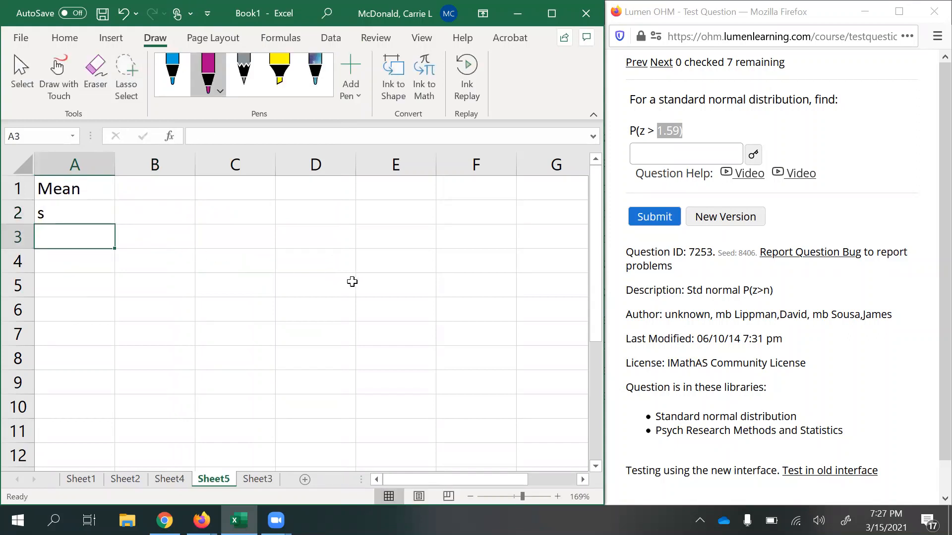
{"action": "type", "text": "Bound"}
{"action": "key", "text": "Return"}
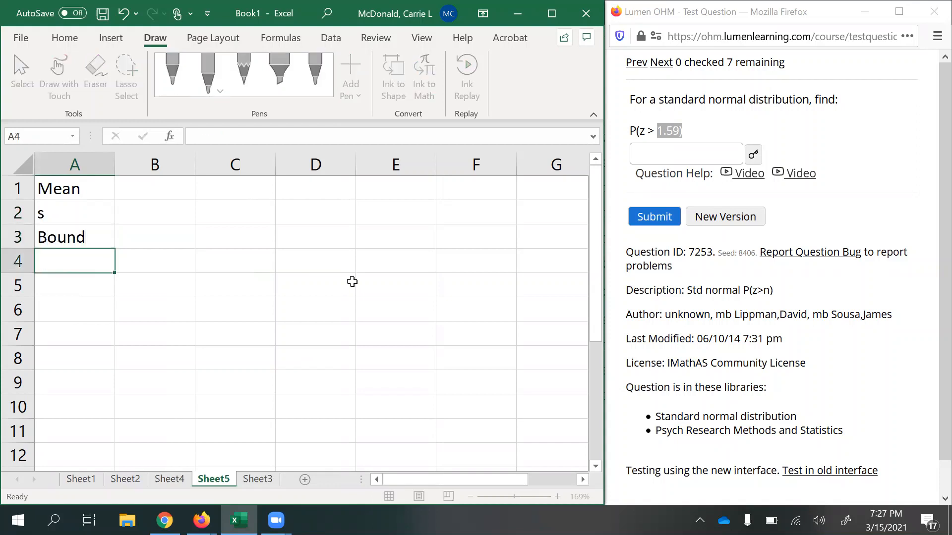
Enter the labels "Left area", "Right area" and "Between area" in cells A4 to A6
{"action": "type", "text": "Left area"}
{"action": "type", "text": "igh"}
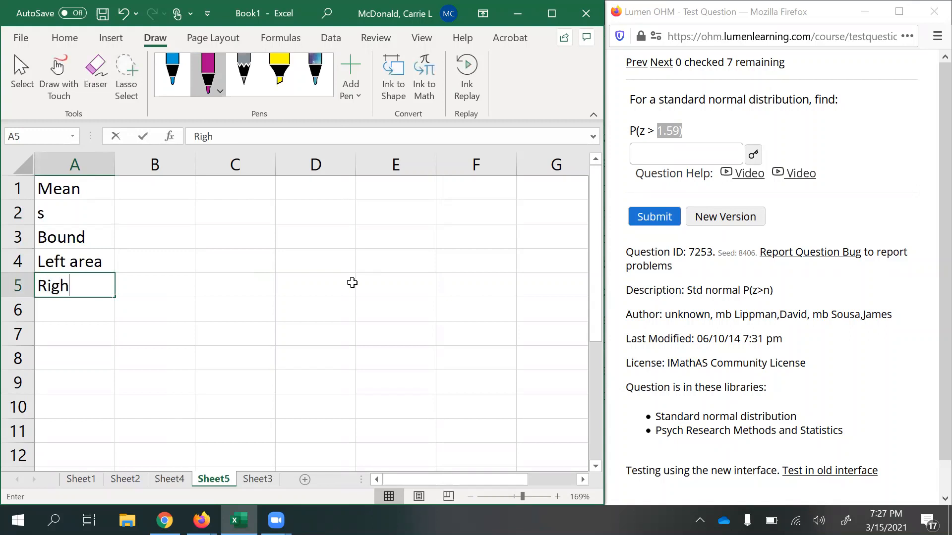
{"action": "type", "text": "t area"}
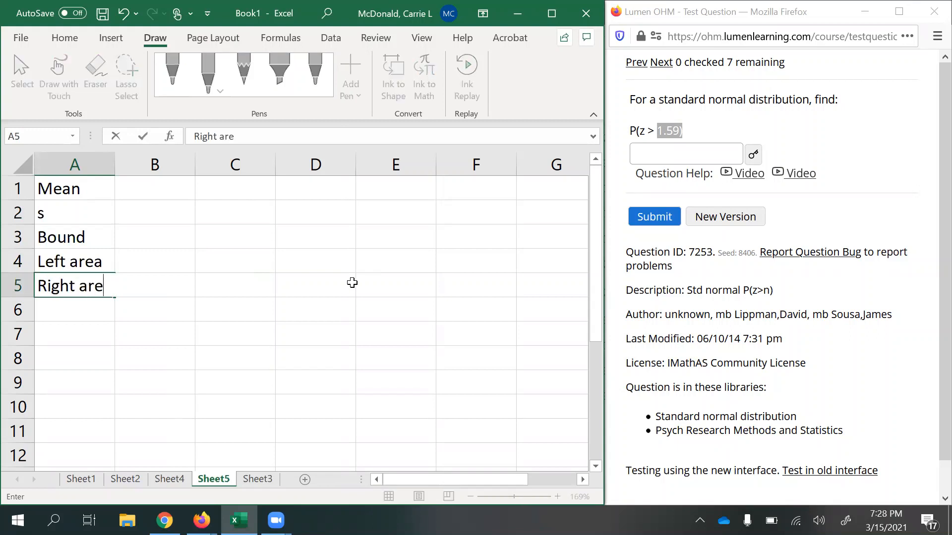
{"action": "key", "text": "Return"}
{"action": "type", "text": "Between"}
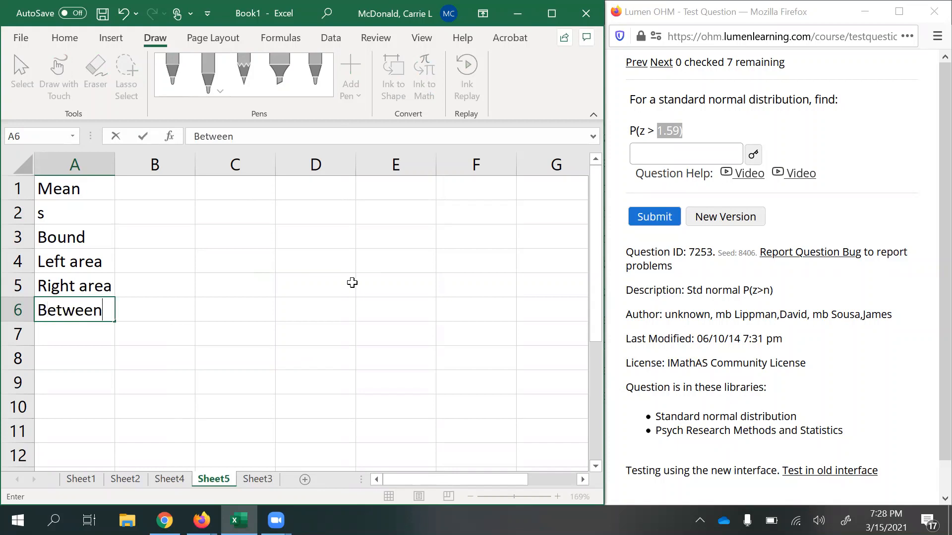
{"action": "type", "text": " area"}
{"action": "key", "text": "Return"}
Enter the mean 0 in B1, the standard deviation 1 in B2 and the bound 1.59 in B3
{"action": "left_click", "coordinate": [142, 199]}
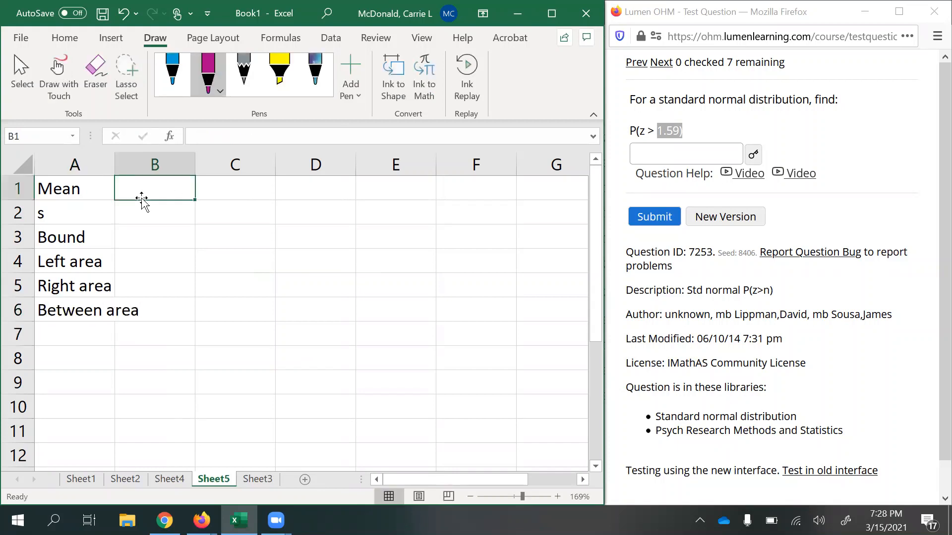
{"action": "type", "text": "0"}
{"action": "key", "text": "Return"}
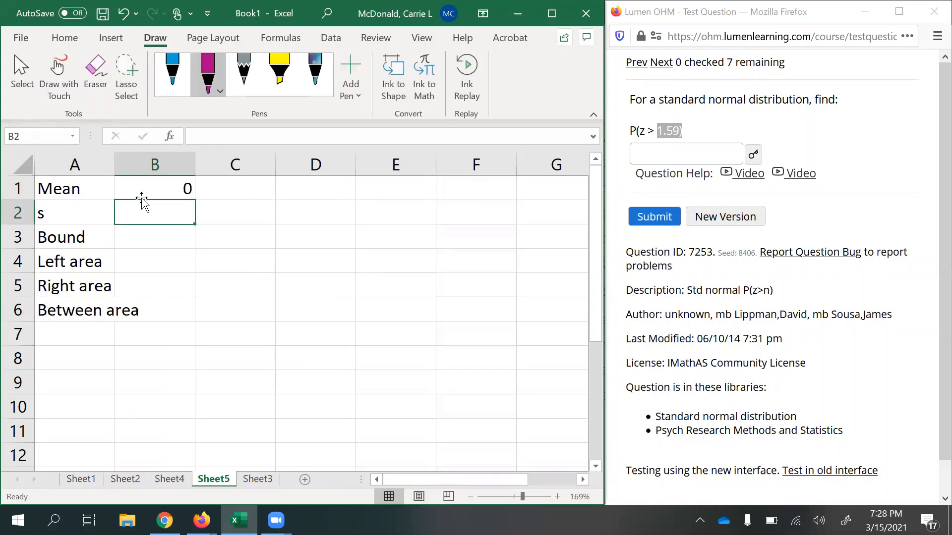
{"action": "type", "text": "1"}
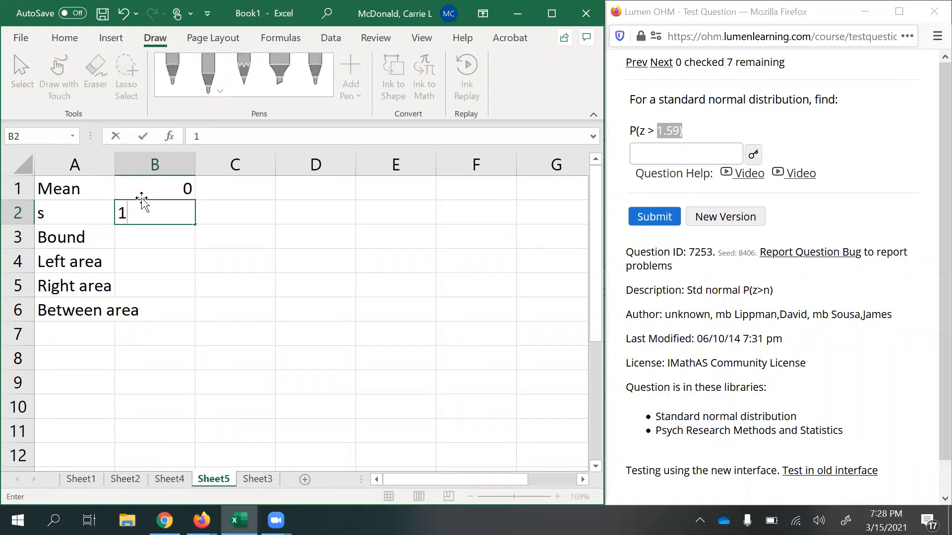
{"action": "key", "text": "Return"}
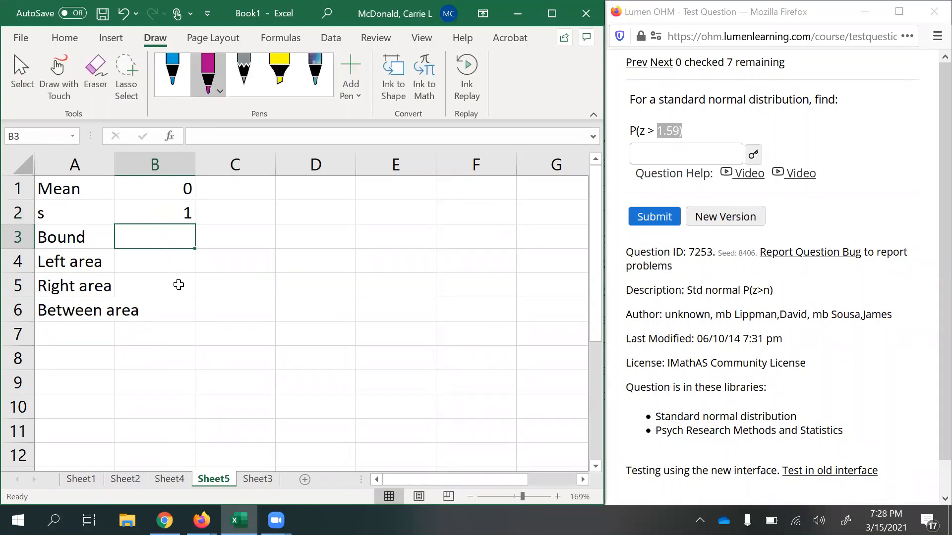
{"action": "type", "text": "1.59"}
{"action": "key", "text": "Return"}
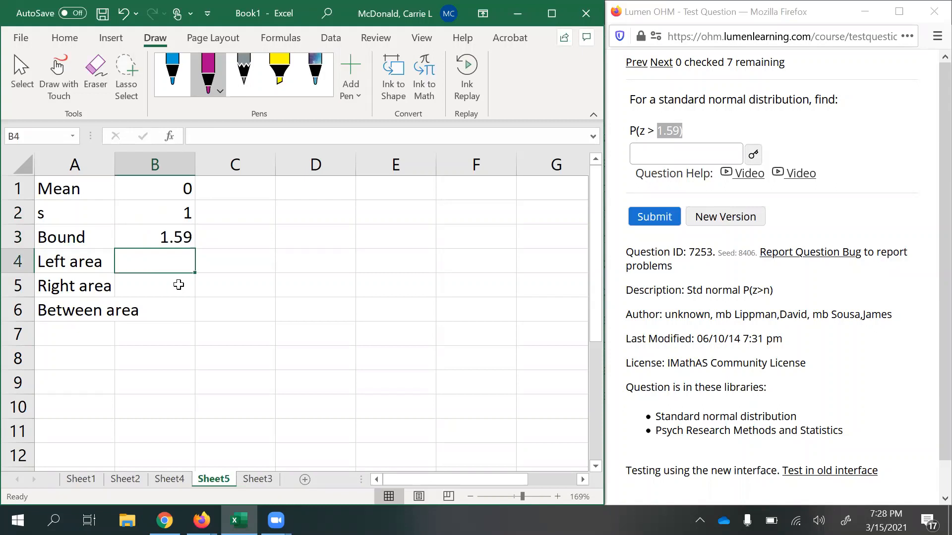
Try to enter the left-area formula =norm.dist(B3,B1,B2) in B4, referencing the bound, mean and standard deviation cells
{"action": "type", "text": "=norm.d"}
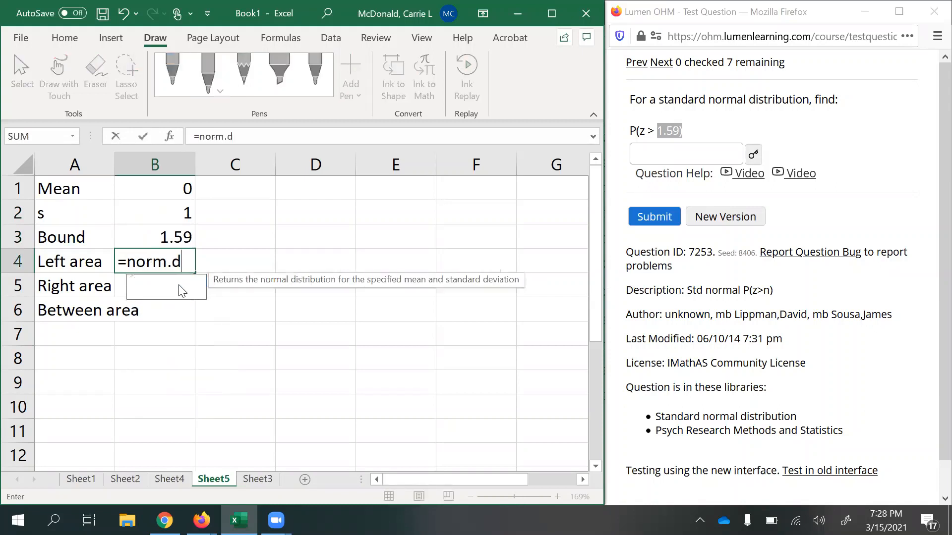
{"action": "type", "text": "ist("}
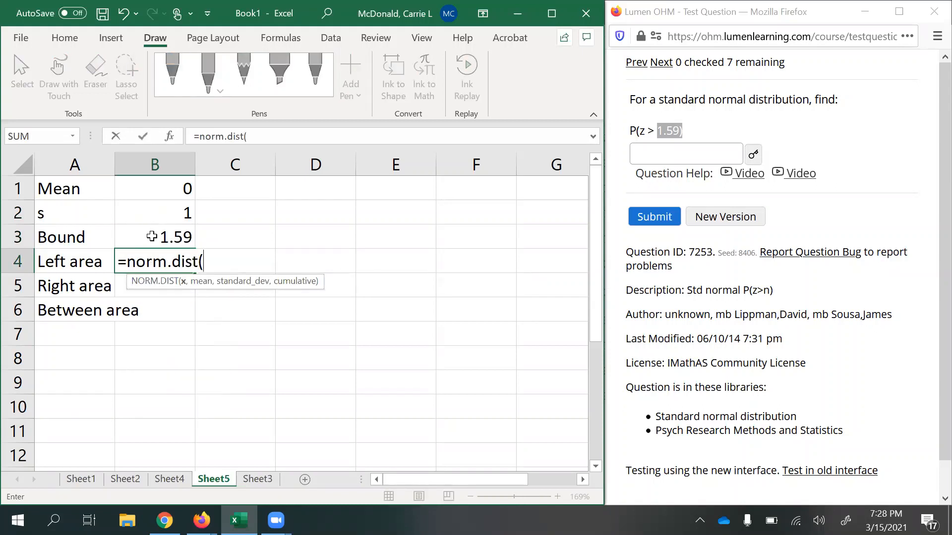
{"action": "left_click", "coordinate": [152, 236]}
{"action": "type", "text": ","}
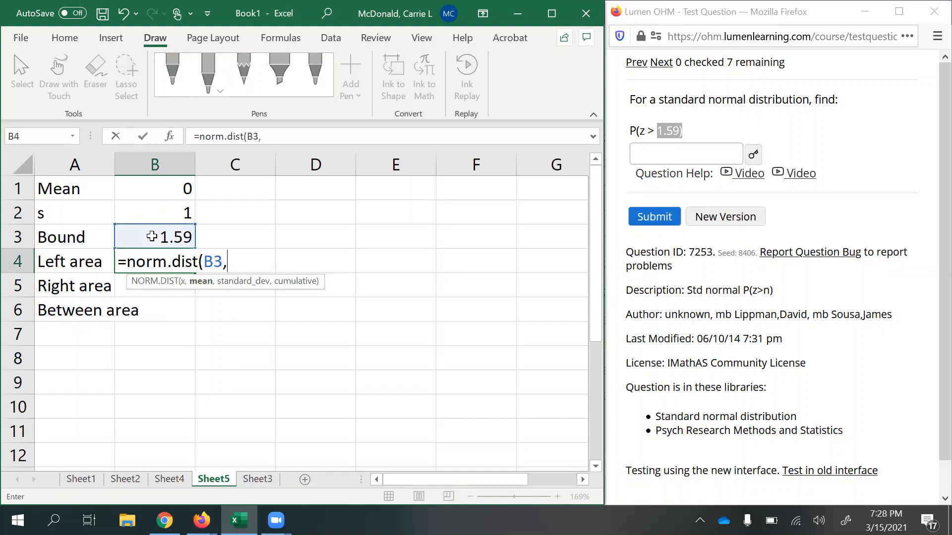
{"action": "left_click", "coordinate": [149, 191]}
{"action": "type", "text": ","}
{"action": "left_click", "coordinate": [148, 209]}
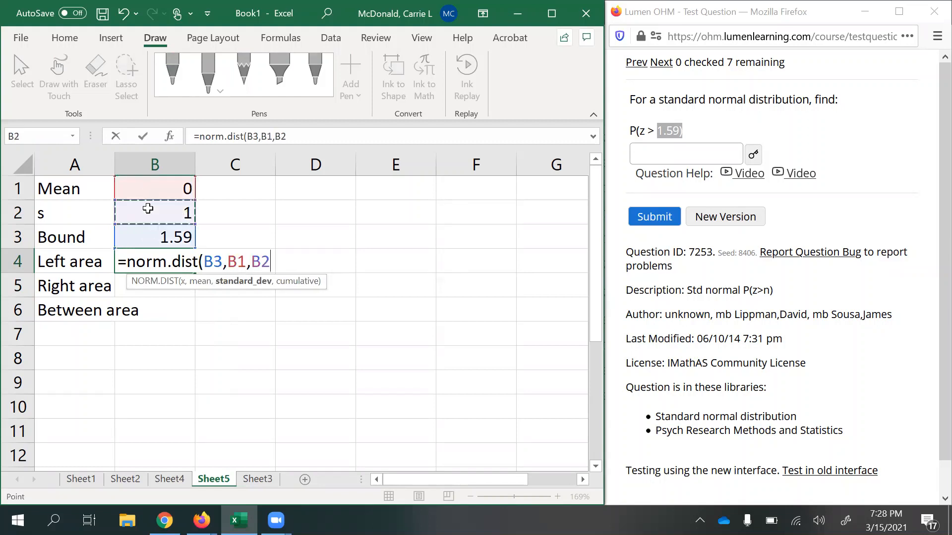
{"action": "type", "text": ")"}
{"action": "key", "text": "Return"}
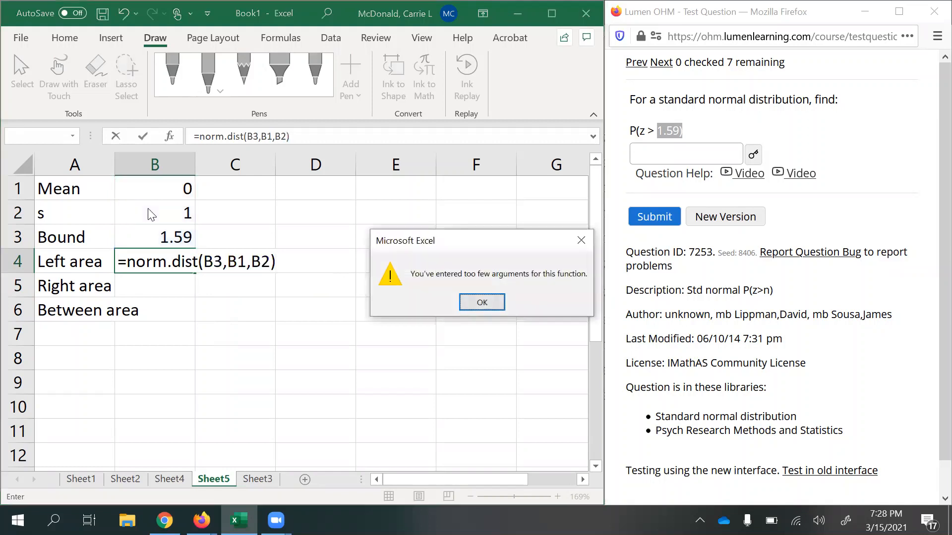
Add the cumulative argument 1 to the left-area formula in B4, making it =norm.dist(B3,B1,B2,1)
{"action": "left_click", "coordinate": [477, 304]}
{"action": "left_click", "coordinate": [298, 135]}
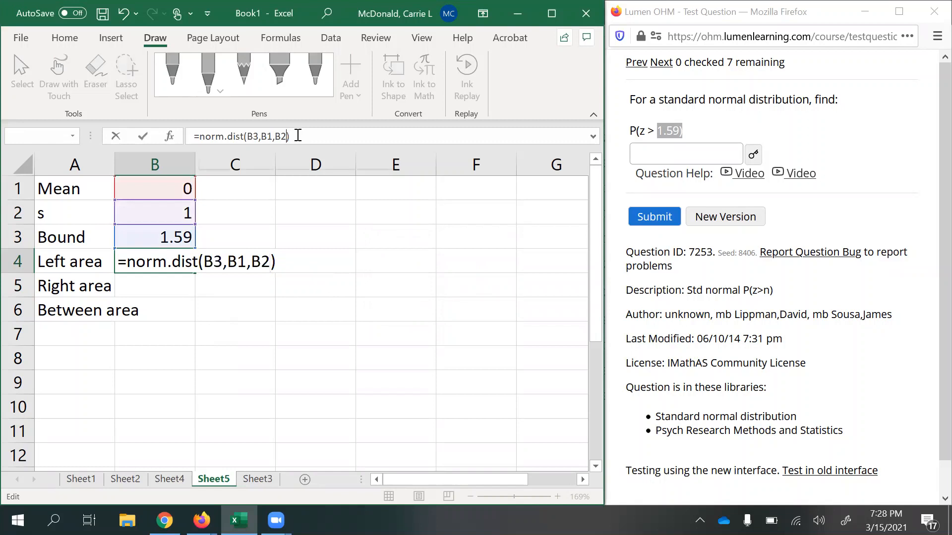
{"action": "key", "text": "BackSpace"}
{"action": "type", "text": "m"}
{"action": "key", "text": "BackSpace"}
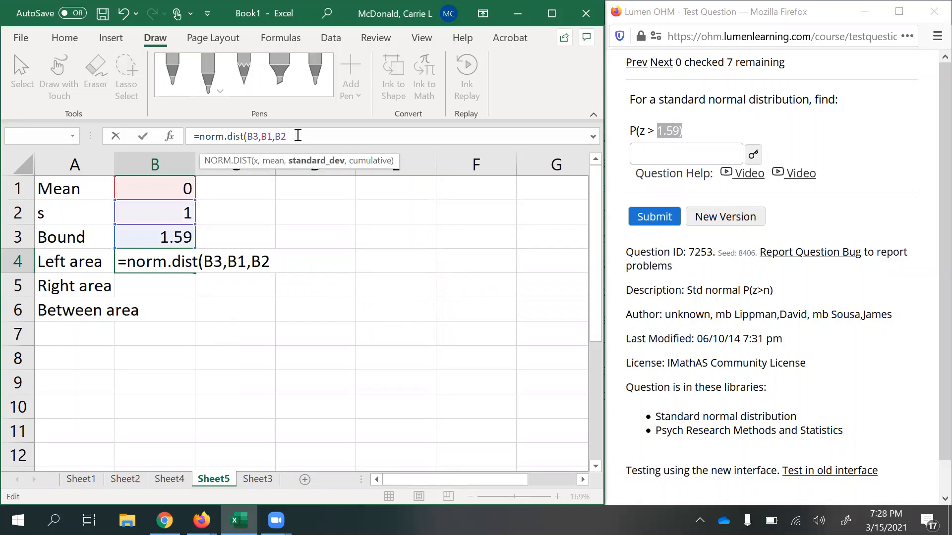
{"action": "type", "text": ",1"}
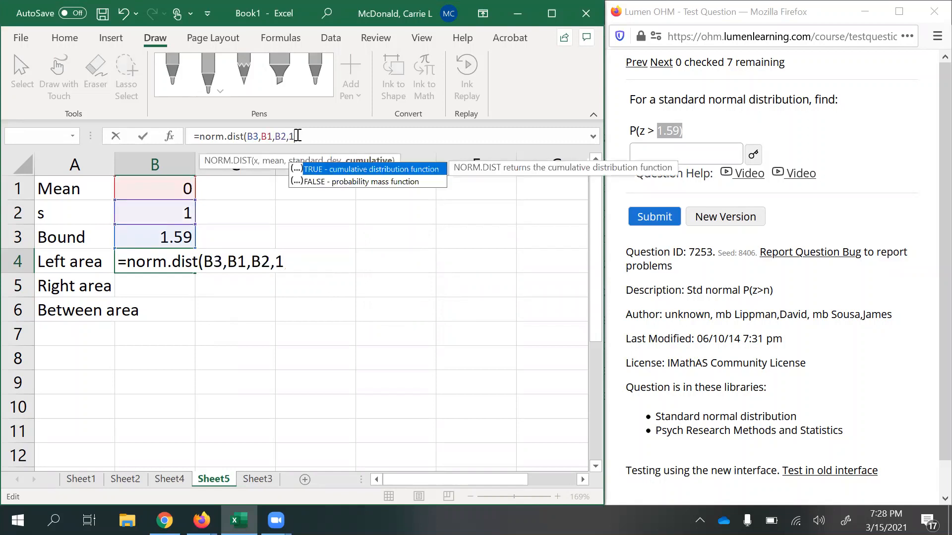
{"action": "type", "text": ")"}
{"action": "key", "text": "Return"}
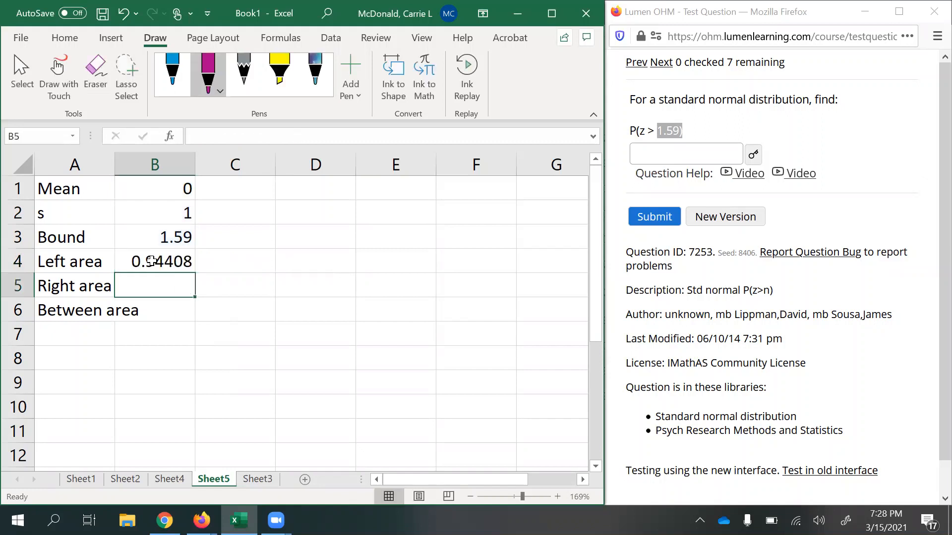
Enter the right-area formula =1-B4 in B5
{"action": "type", "text": "=1-"}
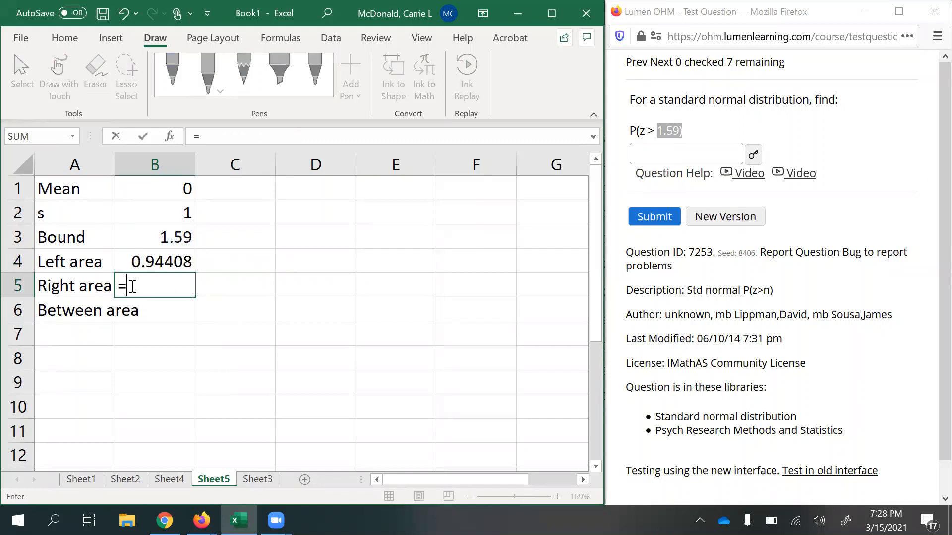
{"action": "left_click", "coordinate": [142, 252]}
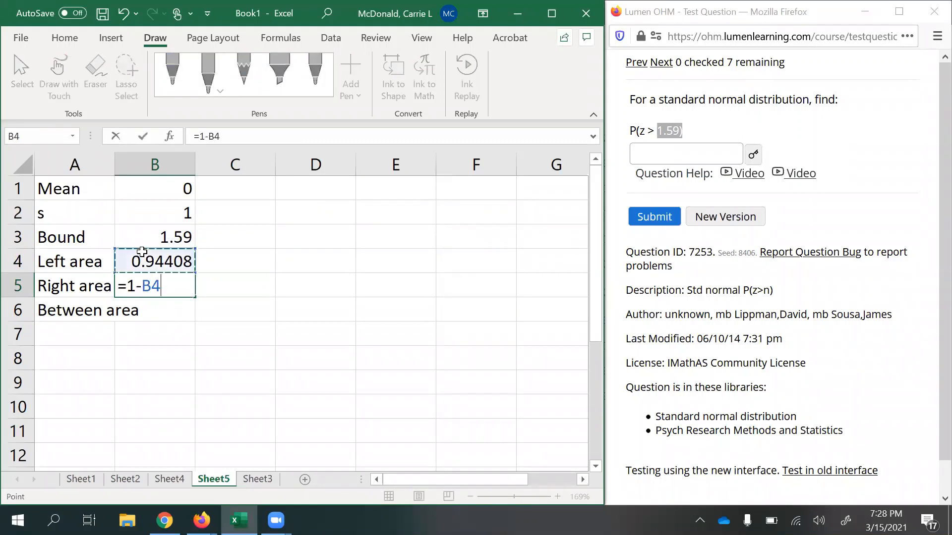
{"action": "key", "text": "Return"}
Copy the right area from B5 into the answer box for P(z > 1.59) in Firefox and submit it
{"action": "left_click", "coordinate": [159, 292]}
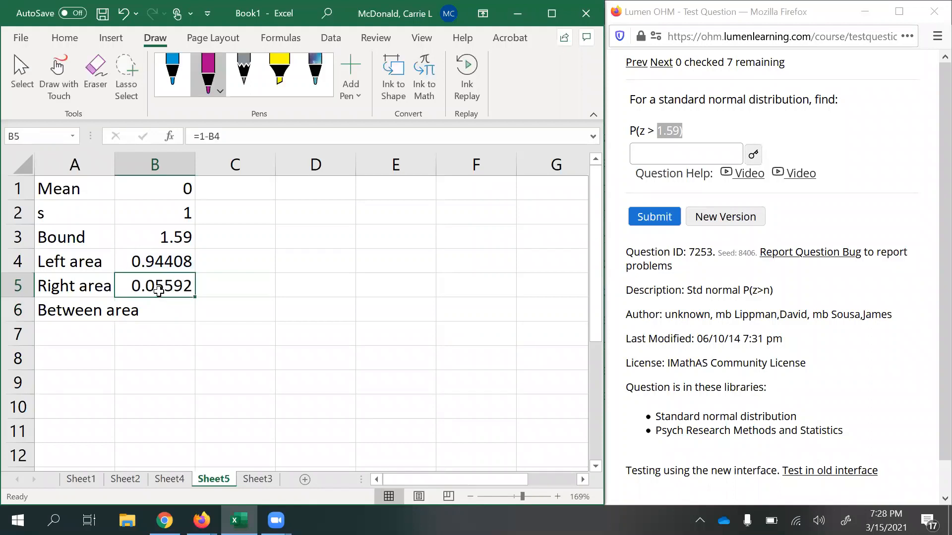
{"action": "key", "text": "ctrl+c"}
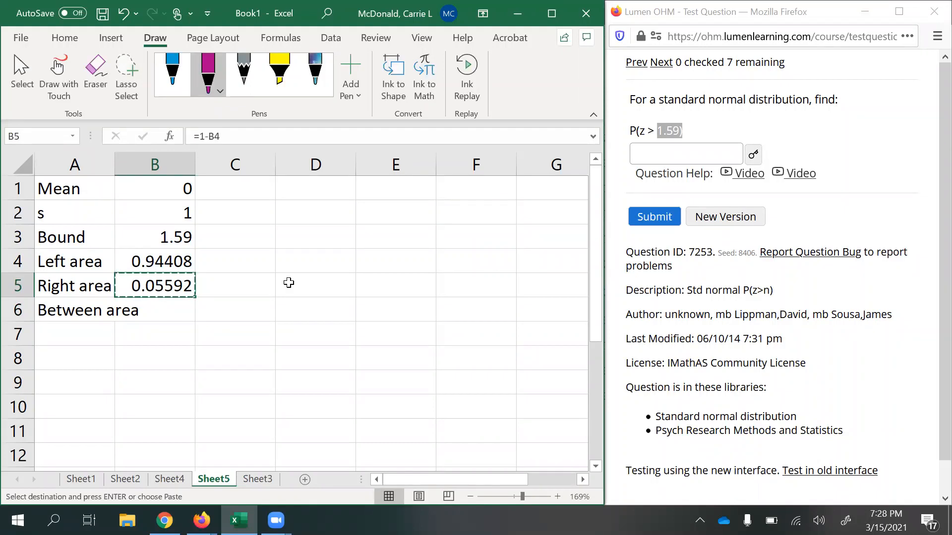
{"action": "left_click", "coordinate": [655, 159]}
{"action": "key", "text": "ctrl+v"}
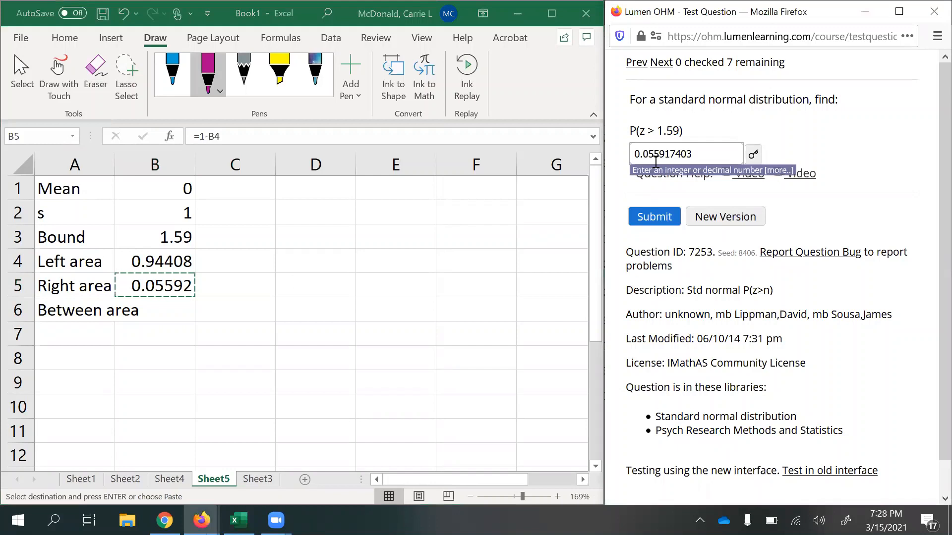
{"action": "key", "text": "Return"}
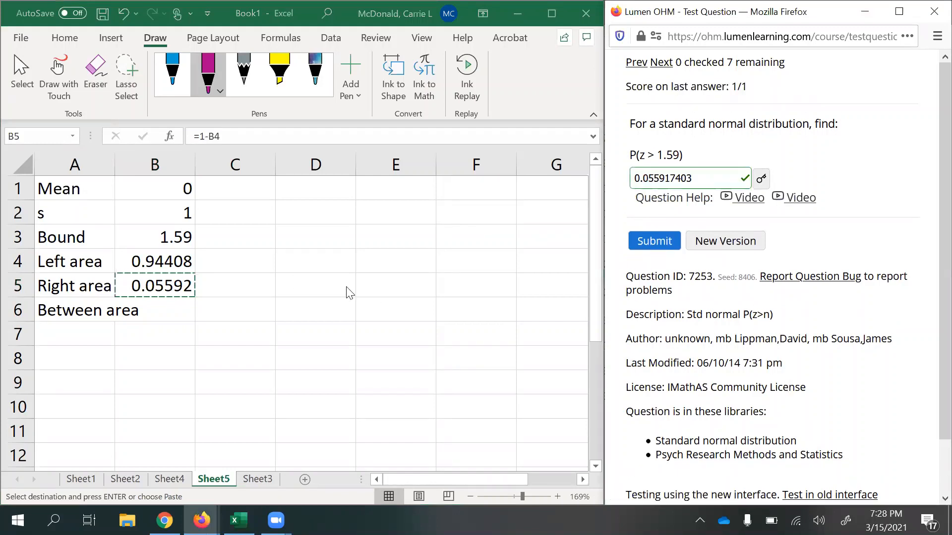
Generate a new version of the question and set the bound in B3 of the Excel sheet to -0.49
{"action": "left_click", "coordinate": [155, 195]}
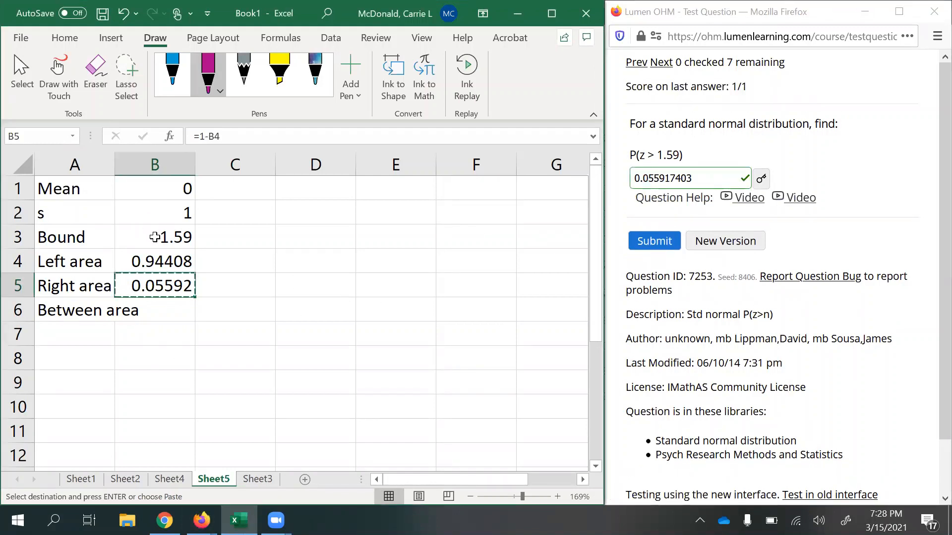
{"action": "left_click", "coordinate": [710, 246]}
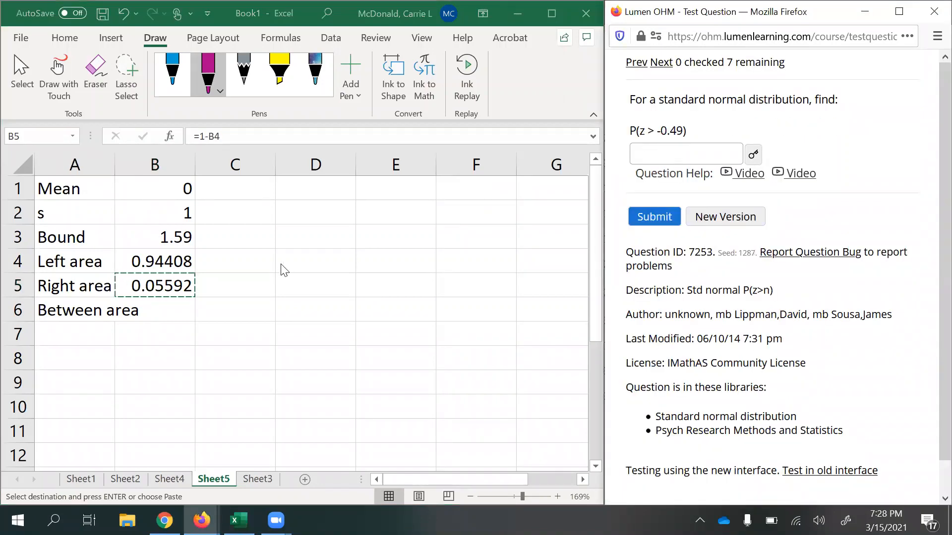
{"action": "double_click", "coordinate": [641, 130]}
{"action": "left_click", "coordinate": [162, 199]}
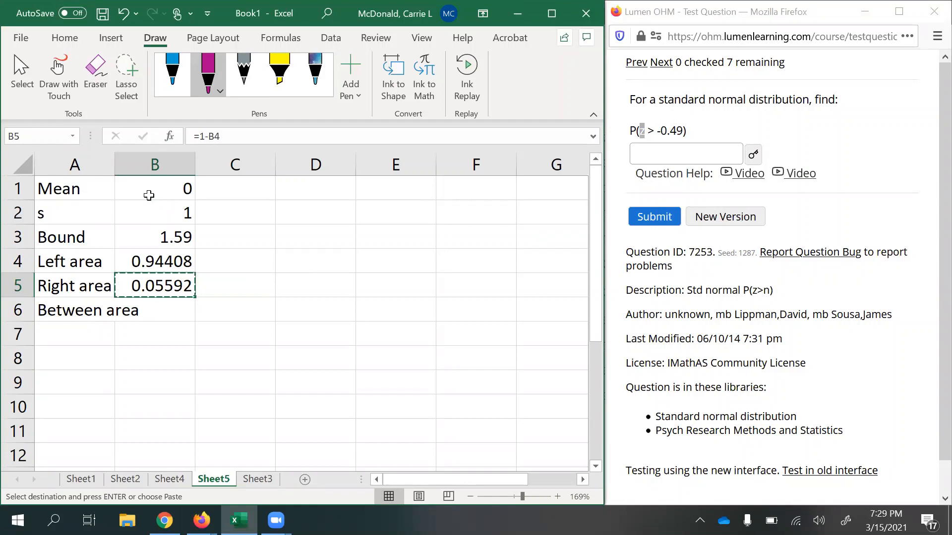
{"action": "left_click", "coordinate": [149, 193]}
{"action": "left_click", "coordinate": [154, 214]}
{"action": "left_click", "coordinate": [165, 237]}
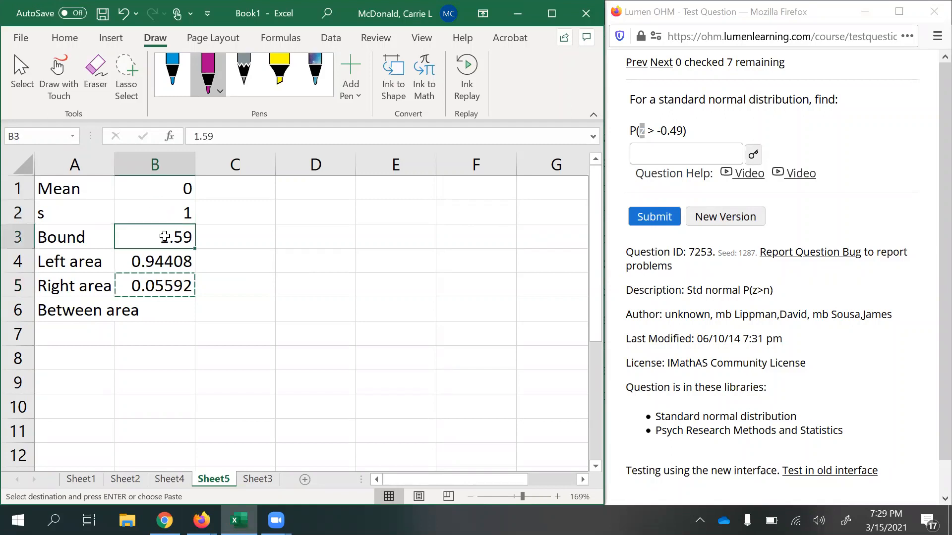
{"action": "type", "text": "-0"}
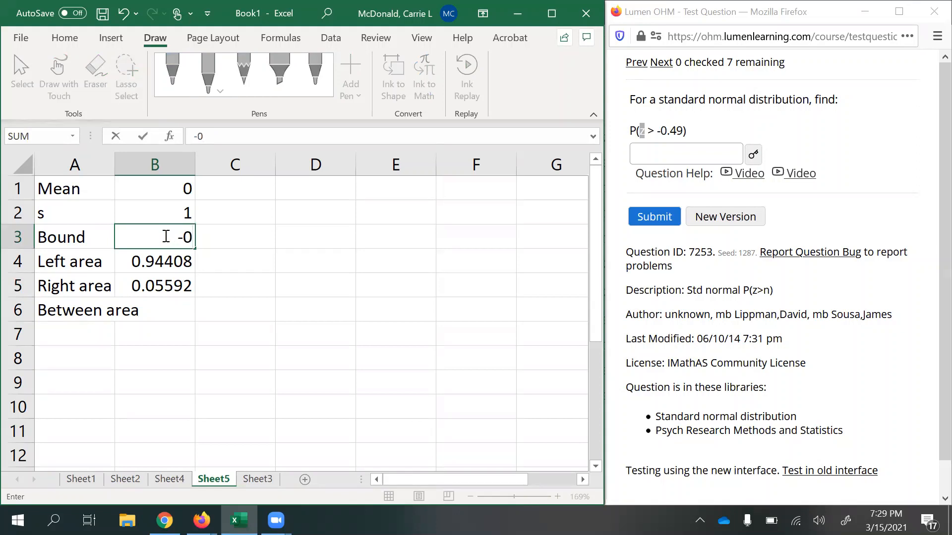
{"action": "type", "text": ".49"}
{"action": "key", "text": "Return"}
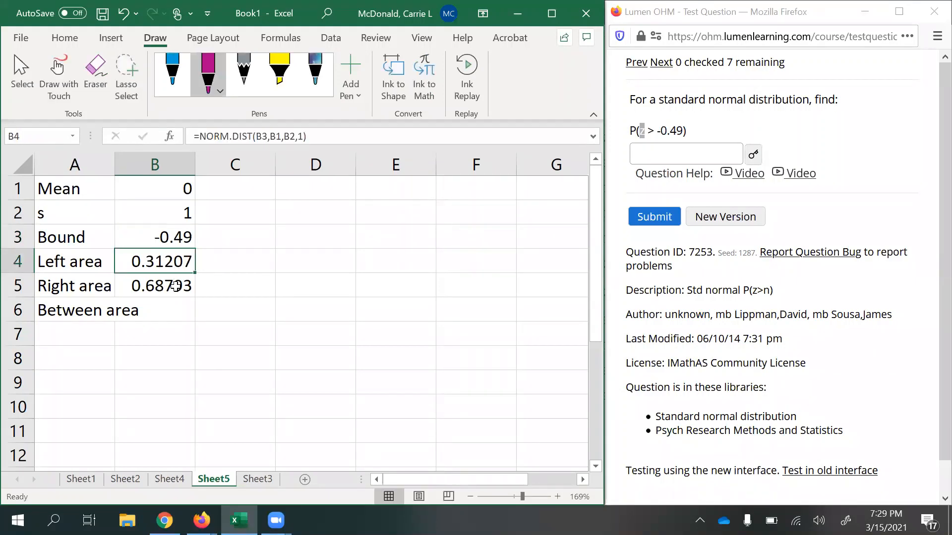
Copy the right area from B5 into the answer box for P(z > -0.49) in Firefox and submit it
{"action": "left_click", "coordinate": [175, 286]}
{"action": "key", "text": "ctrl+c"}
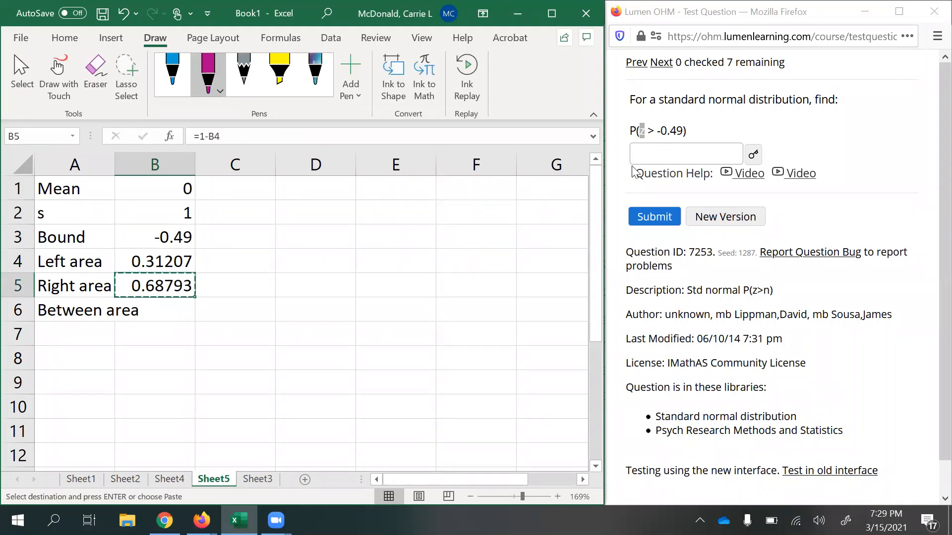
{"action": "left_click", "coordinate": [674, 150]}
{"action": "key", "text": "ctrl+v"}
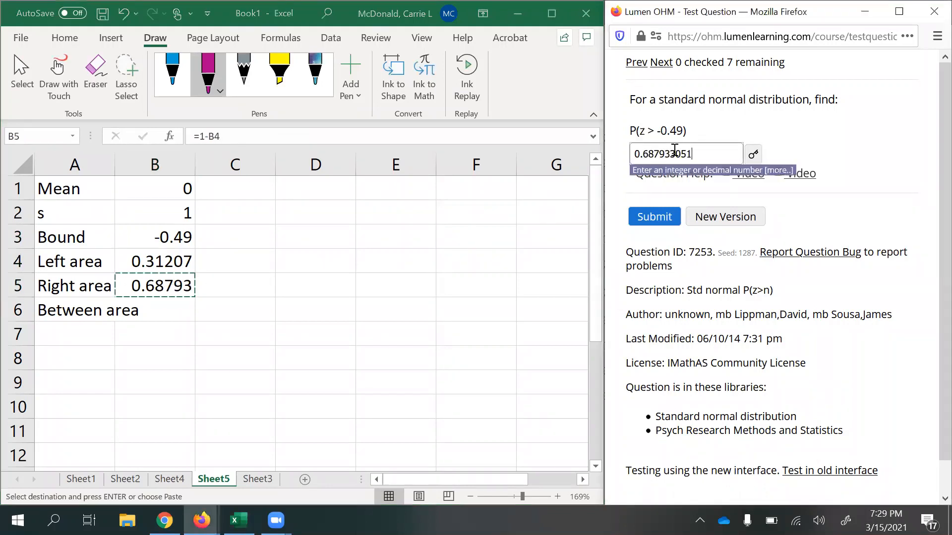
{"action": "key", "text": "Return"}
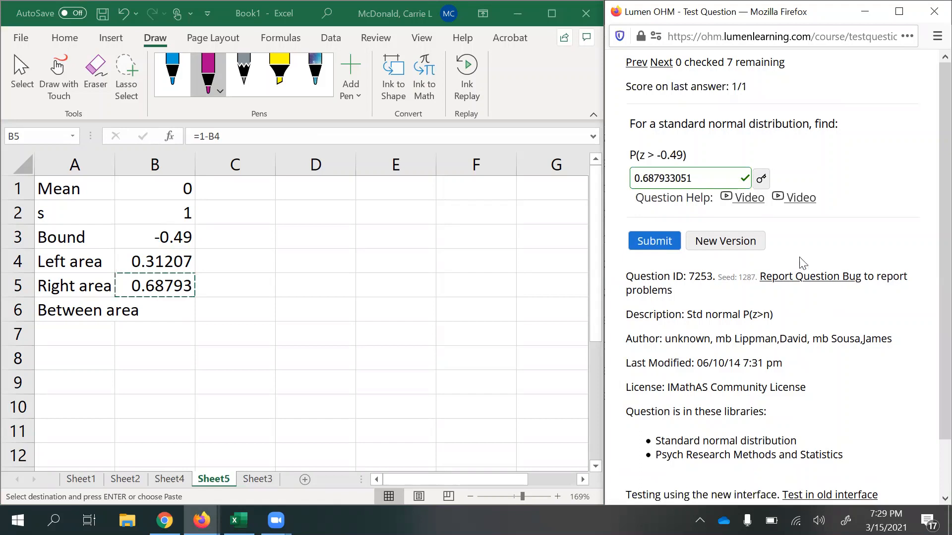
Generate another version of the question and set the bound in B3 of the Excel sheet to 2.6
{"action": "left_click", "coordinate": [739, 243]}
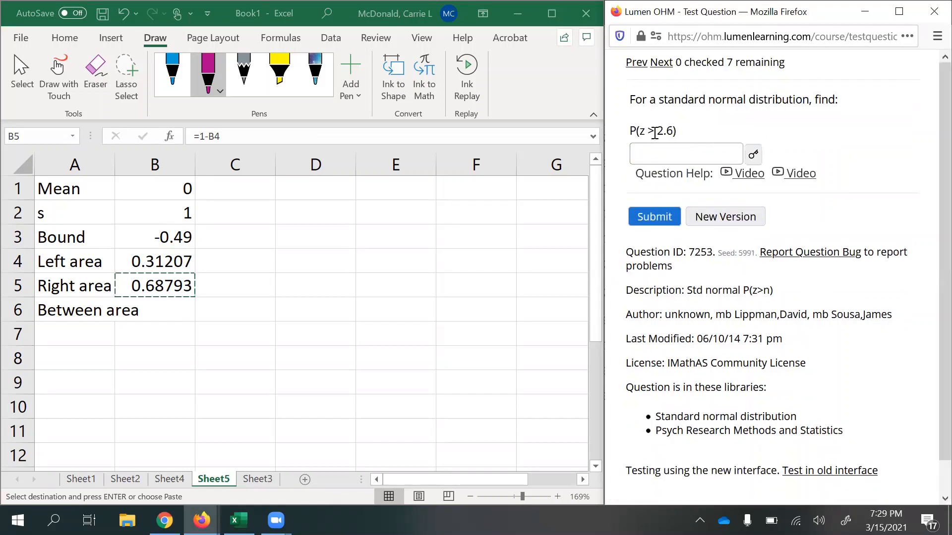
{"action": "left_click_drag", "start_coordinate": [648, 132], "coordinate": [640, 129]}
{"action": "left_click", "coordinate": [171, 236]}
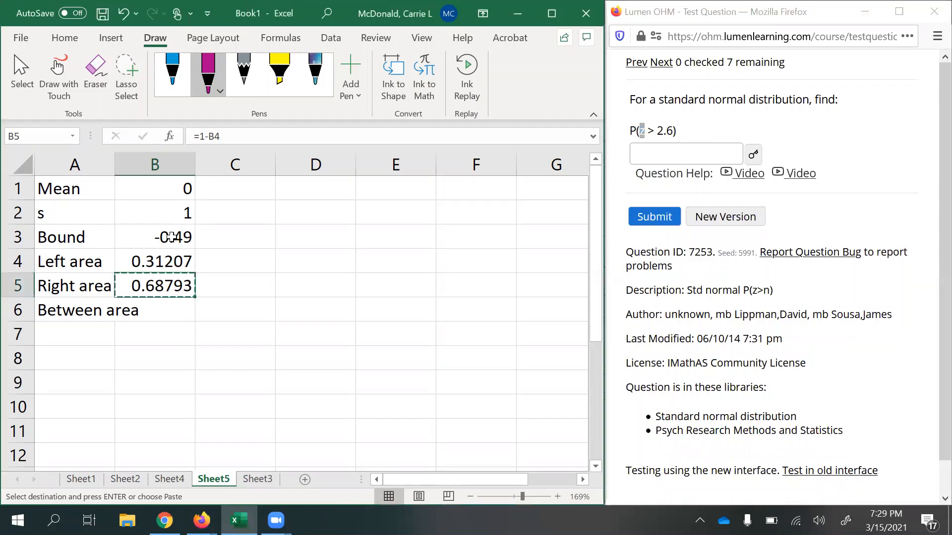
{"action": "left_click", "coordinate": [171, 237]}
{"action": "left_click", "coordinate": [87, 236]}
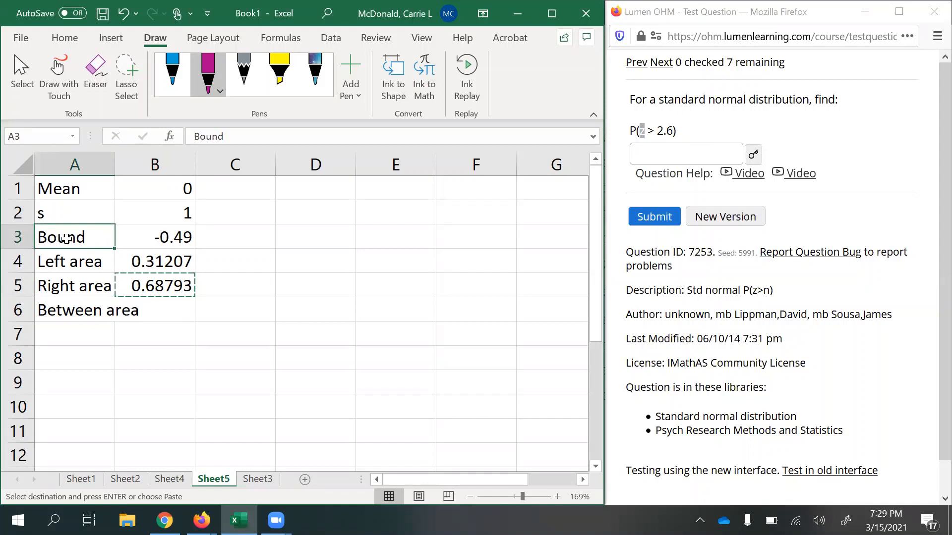
{"action": "left_click", "coordinate": [178, 193]}
{"action": "left_click", "coordinate": [157, 219]}
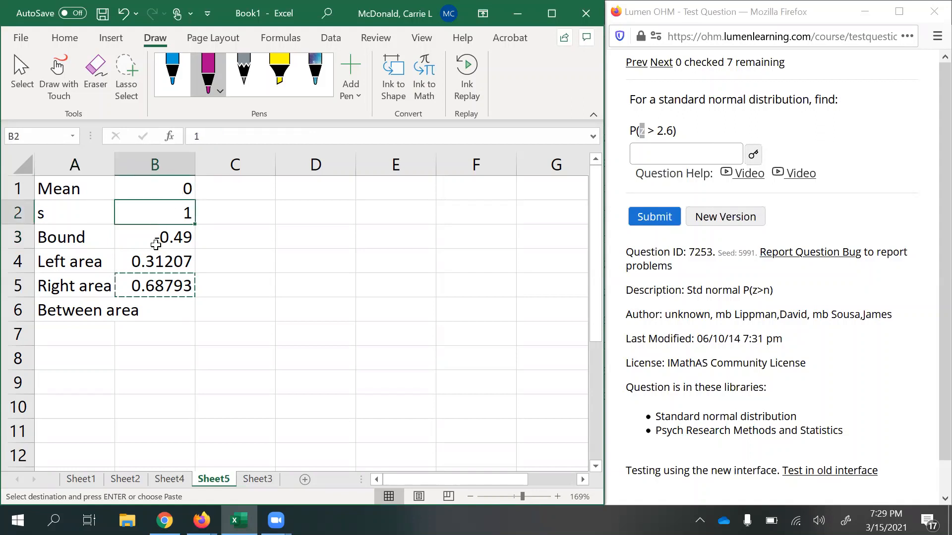
{"action": "left_click", "coordinate": [156, 237]}
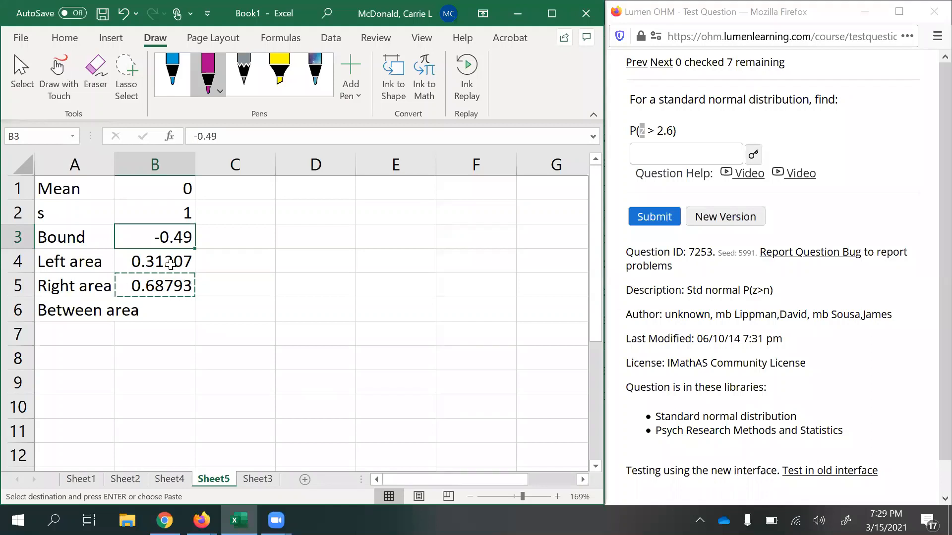
{"action": "type", "text": "2.6]"}
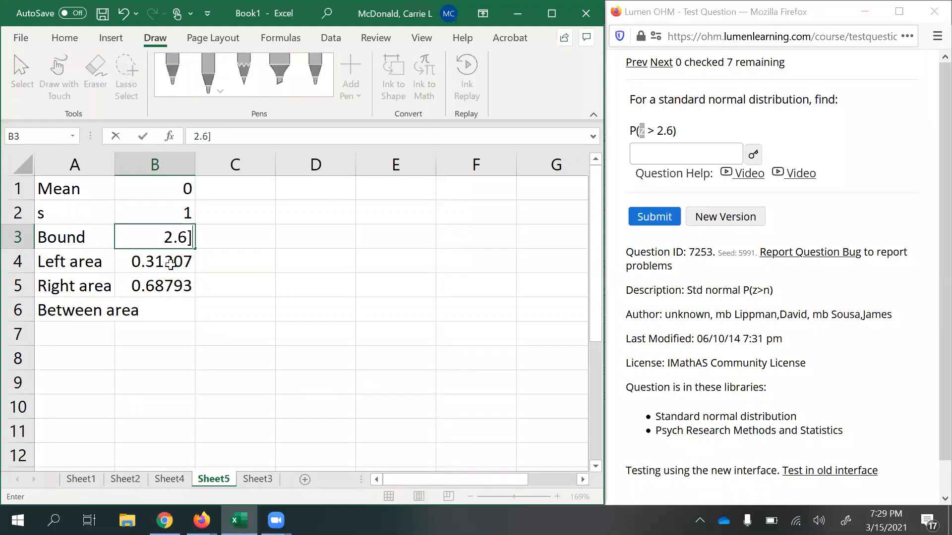
{"action": "key", "text": "Return"}
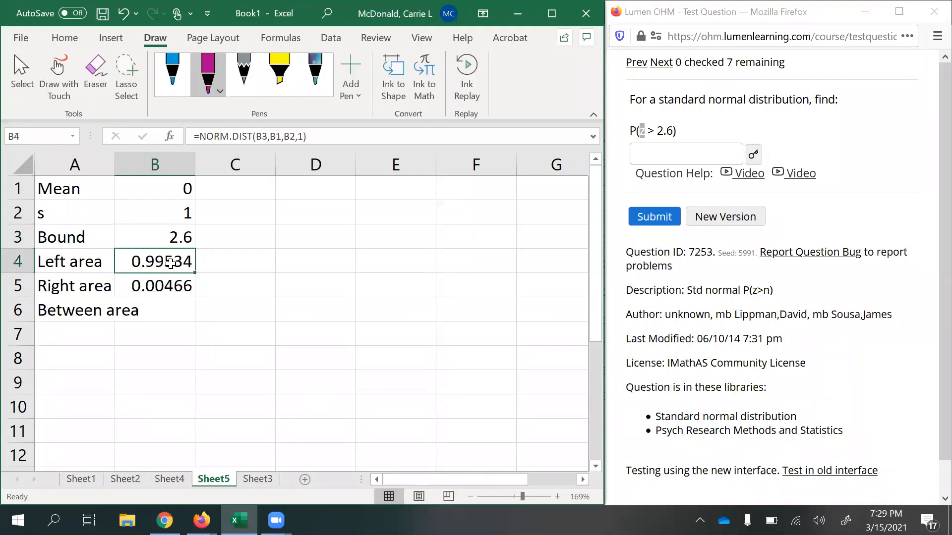
Copy the left area from B4 into the answer box for P(z > 2.6) in Firefox and submit it
{"action": "key", "text": "ctrl+c"}
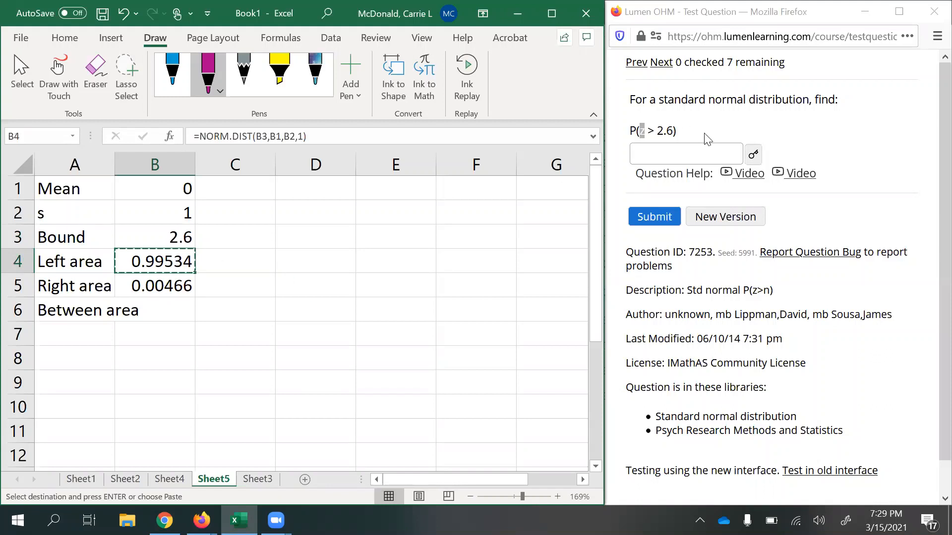
{"action": "left_click", "coordinate": [700, 154]}
{"action": "key", "text": "ctrl+v"}
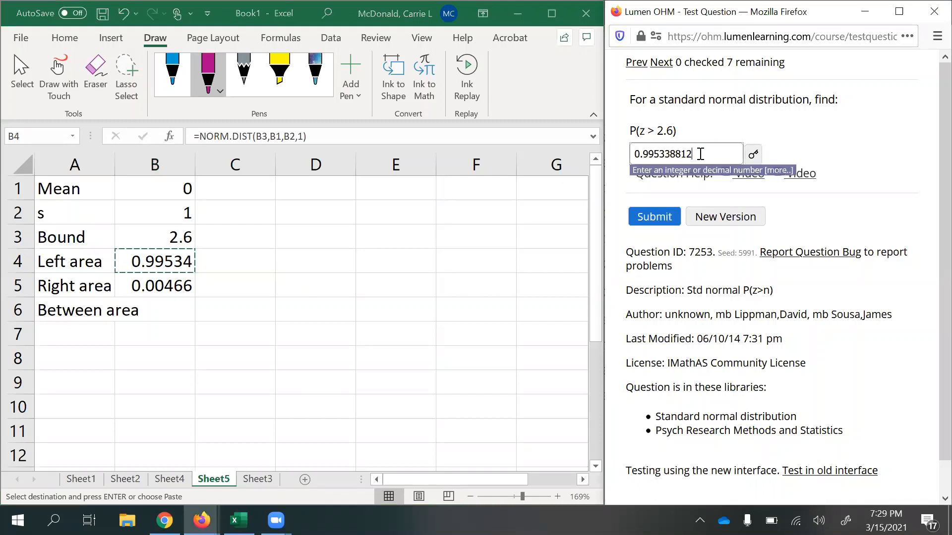
{"action": "key", "text": "Return"}
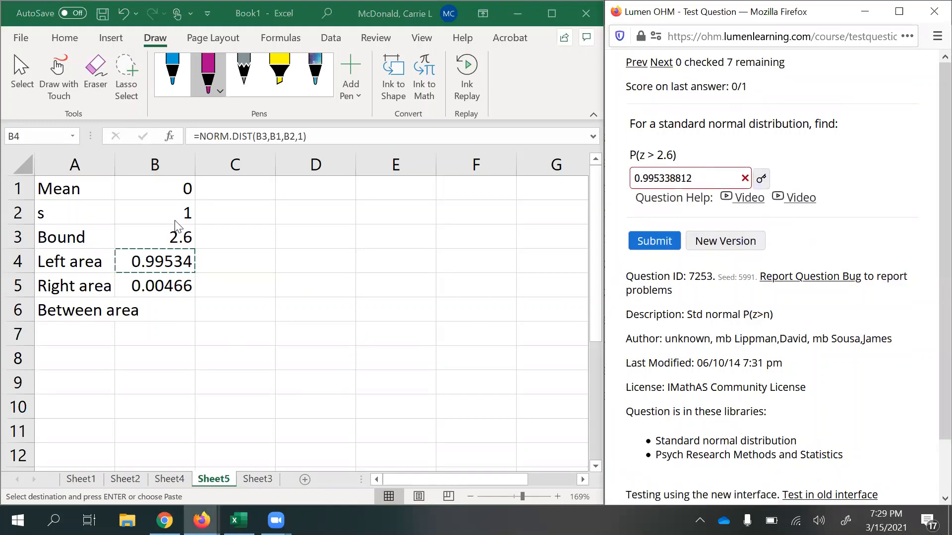
{"action": "left_click", "coordinate": [165, 236]}
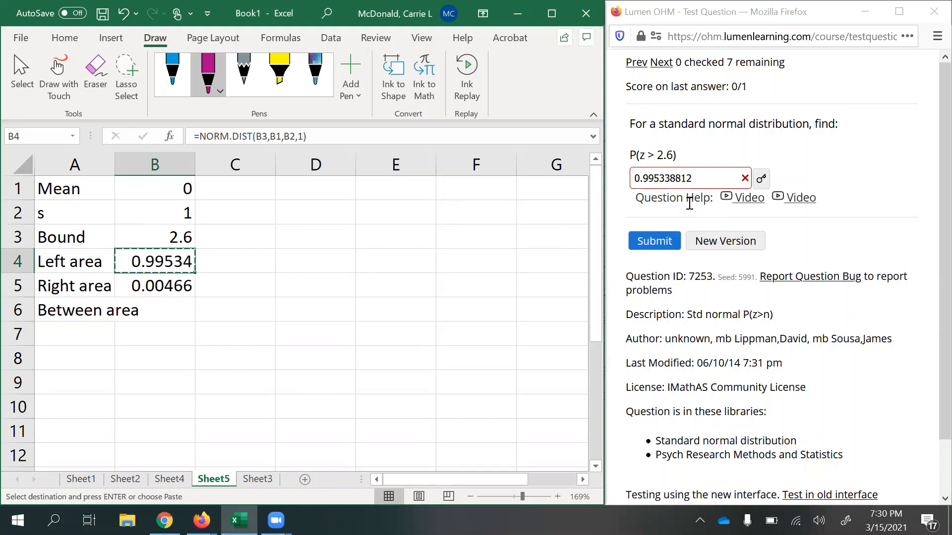
Replace the answer for P(z > 2.6) with 0.9953, submit it and reveal the answer key
{"action": "left_click", "coordinate": [706, 181]}
{"action": "double_click", "coordinate": [706, 182]}
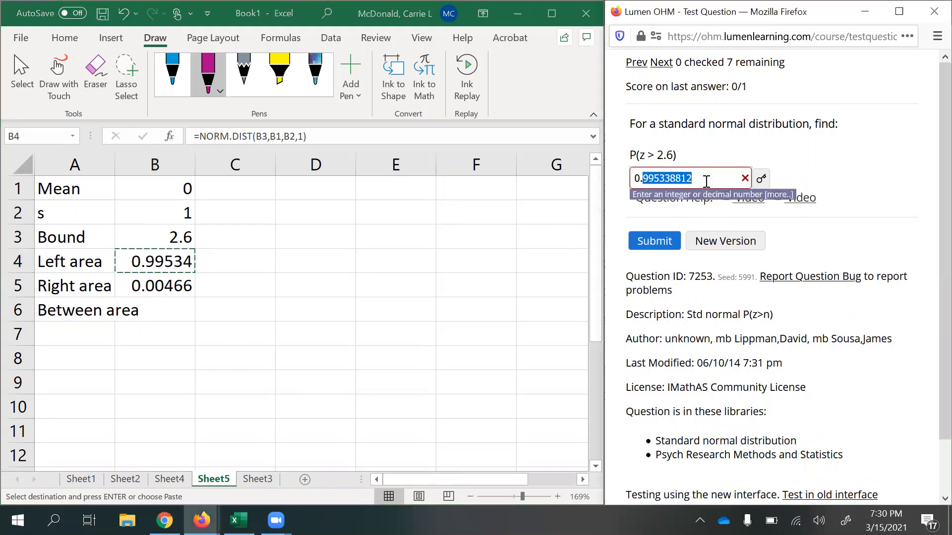
{"action": "type", "text": "."}
{"action": "key", "text": "BackSpace"}
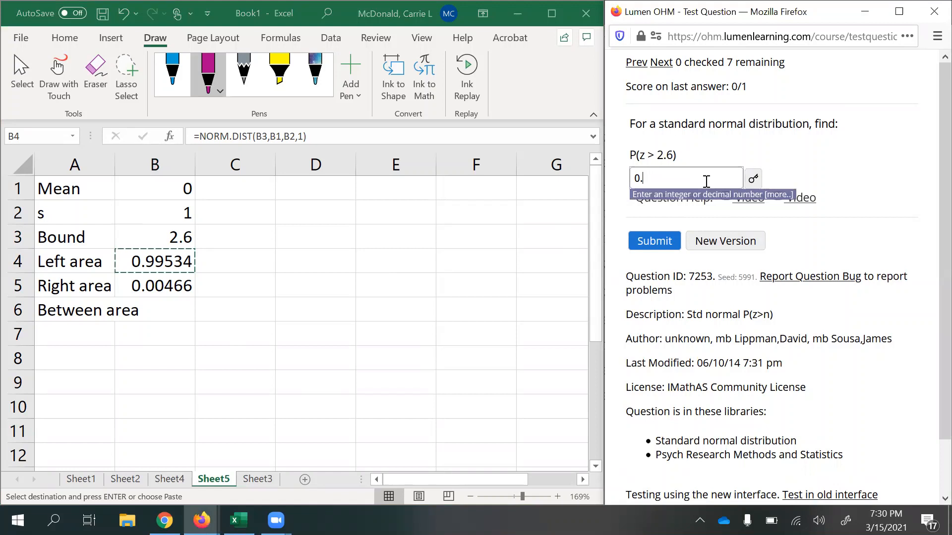
{"action": "type", "text": "9953"}
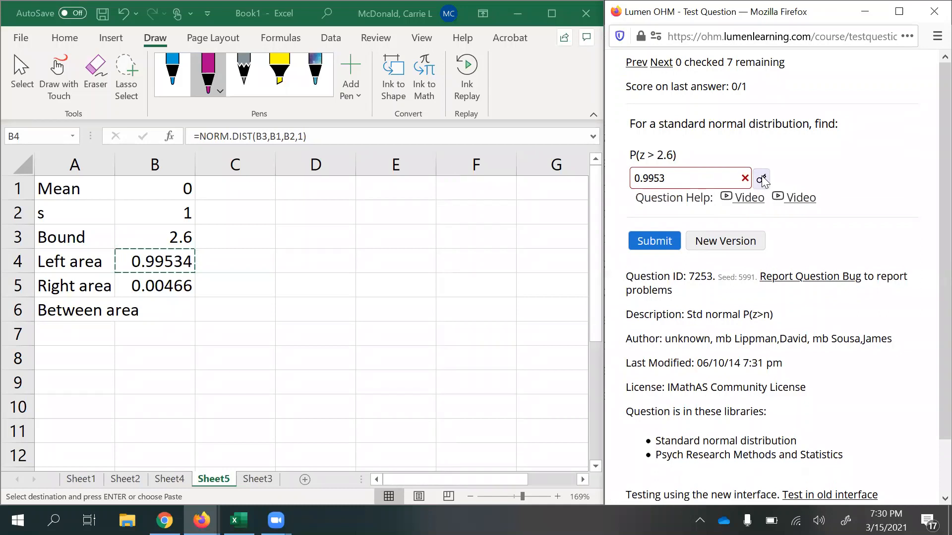
{"action": "left_click", "coordinate": [761, 179]}
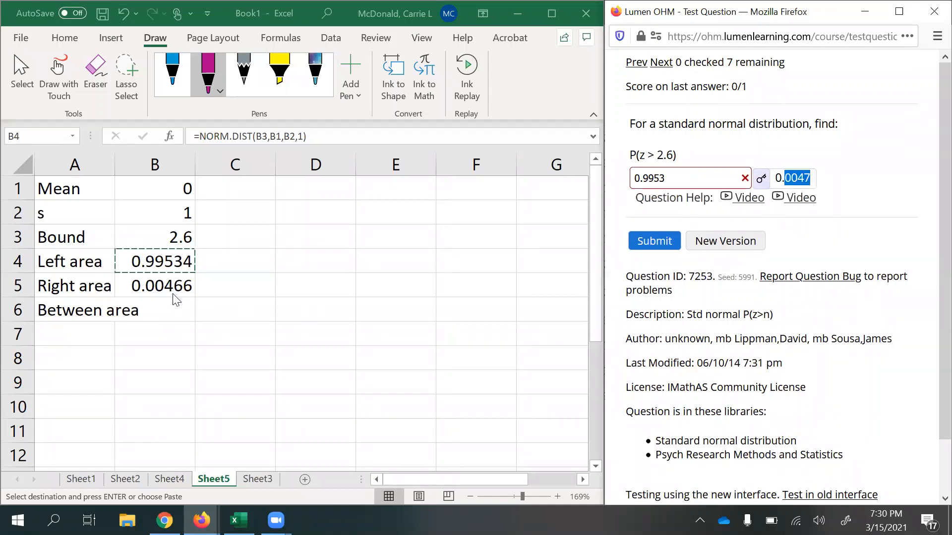
Compare the revealed answer with the left area and right area cells in the Excel sheet
{"action": "left_click", "coordinate": [65, 270]}
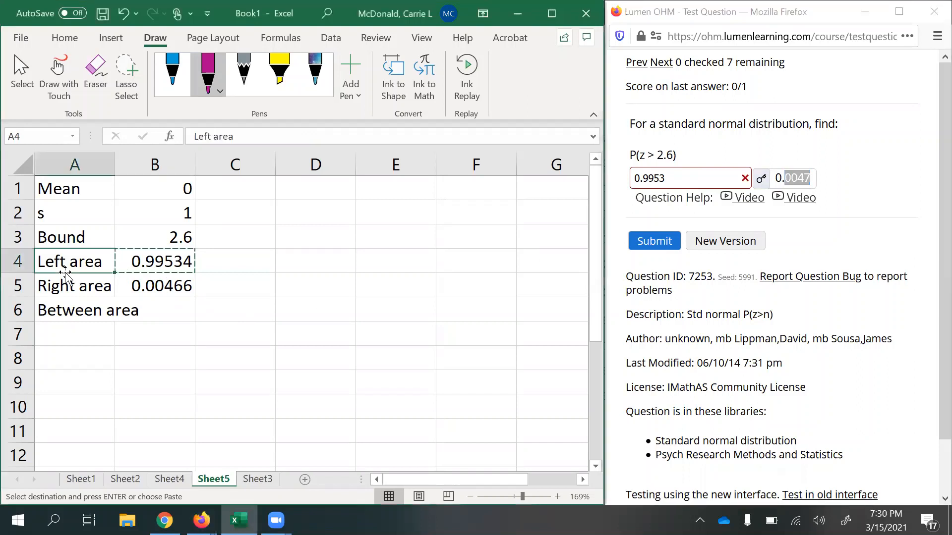
{"action": "left_click", "coordinate": [175, 286]}
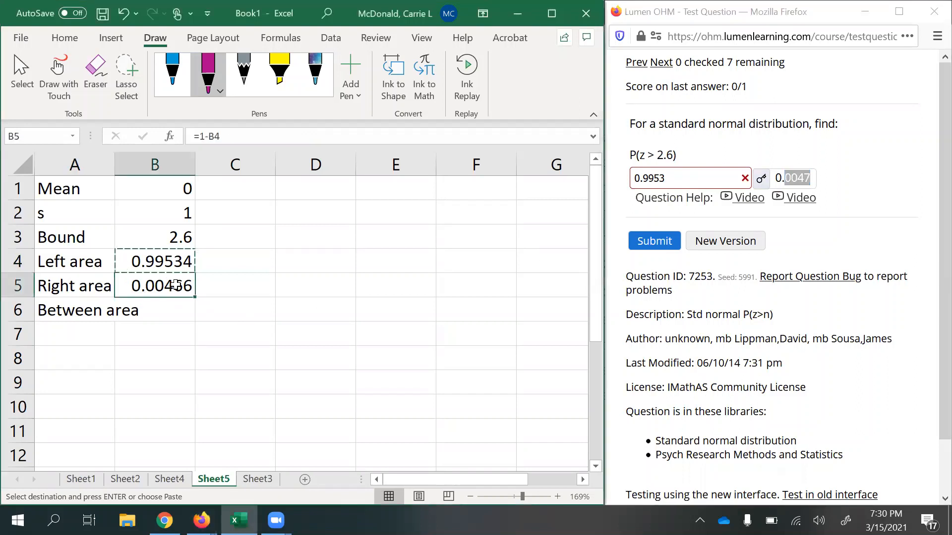
{"action": "left_click", "coordinate": [315, 333]}
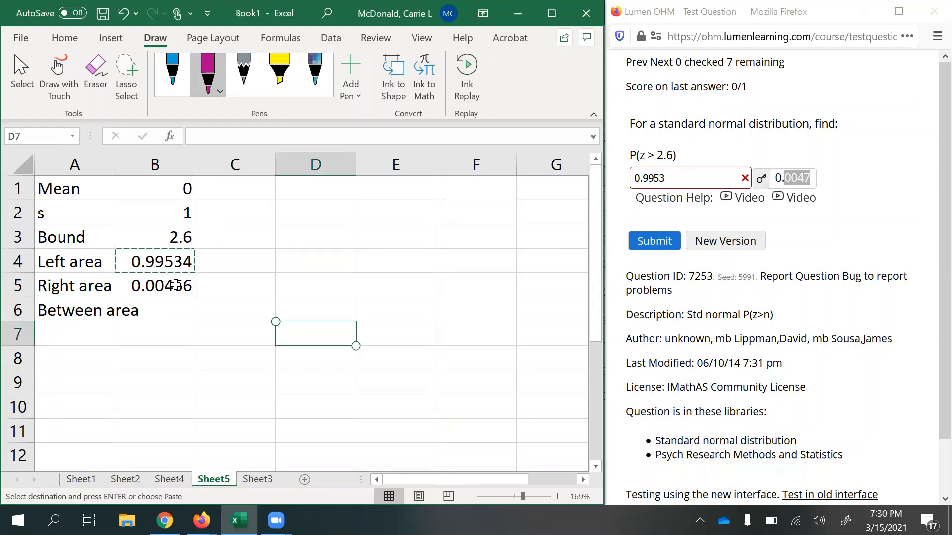
Sketch a normal curve with a baseline in purple ink beside the table and mark 0 at its center
{"action": "left_click", "coordinate": [213, 79]}
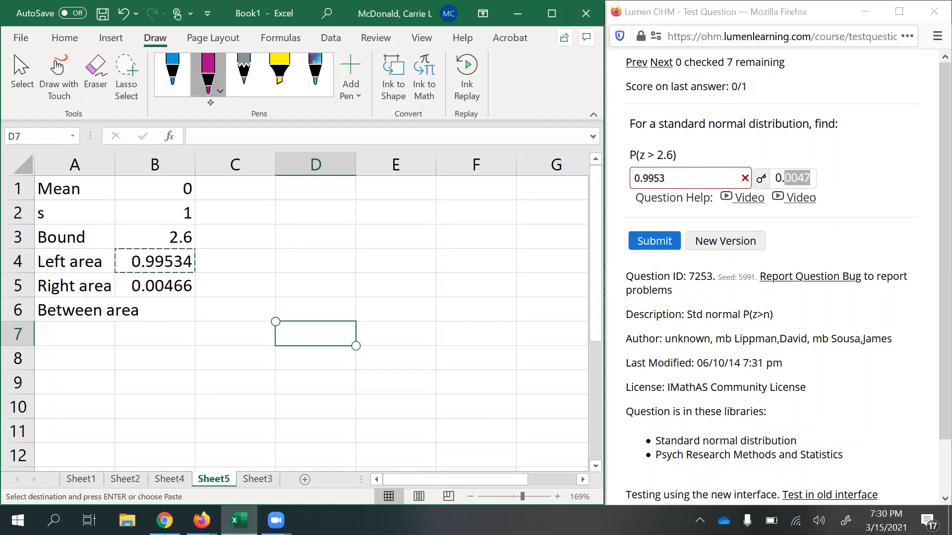
{"action": "left_click", "coordinate": [131, 242]}
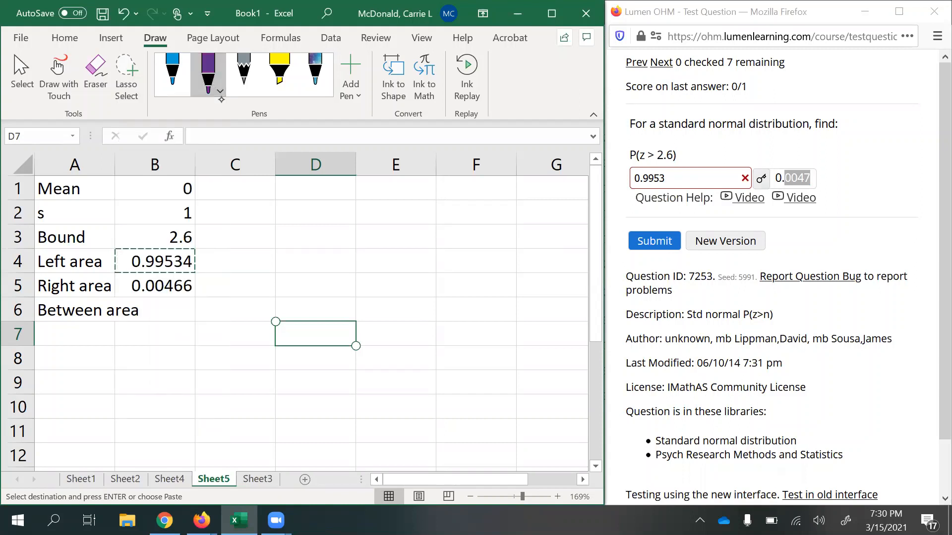
{"action": "mouse_move", "coordinate": [252, 270]}
{"action": "left_mouse_down"}
{"action": "mouse_move", "coordinate": [419, 213]}
{"action": "mouse_move", "coordinate": [514, 270]}
{"action": "mouse_move", "coordinate": [425, 279]}
{"action": "mouse_move", "coordinate": [507, 281]}
{"action": "left_mouse_up"}
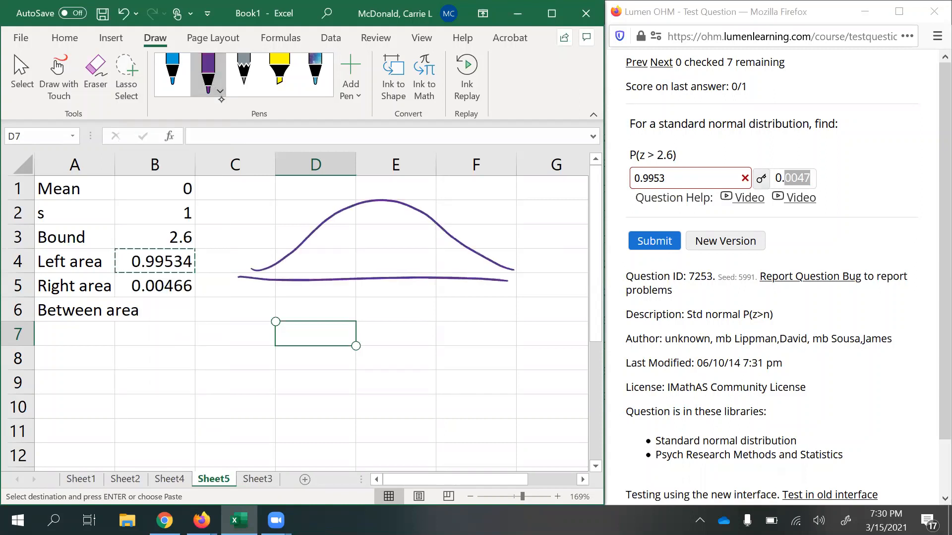
{"action": "left_click_drag", "start_coordinate": [361, 272], "coordinate": [370, 302]}
{"action": "key", "text": "ctrl+z"}
{"action": "key", "text": "ctrl+z"}
{"action": "mouse_move", "coordinate": [378, 269]}
{"action": "left_mouse_down"}
{"action": "mouse_move", "coordinate": [376, 305]}
{"action": "mouse_move", "coordinate": [382, 294]}
{"action": "left_mouse_up"}
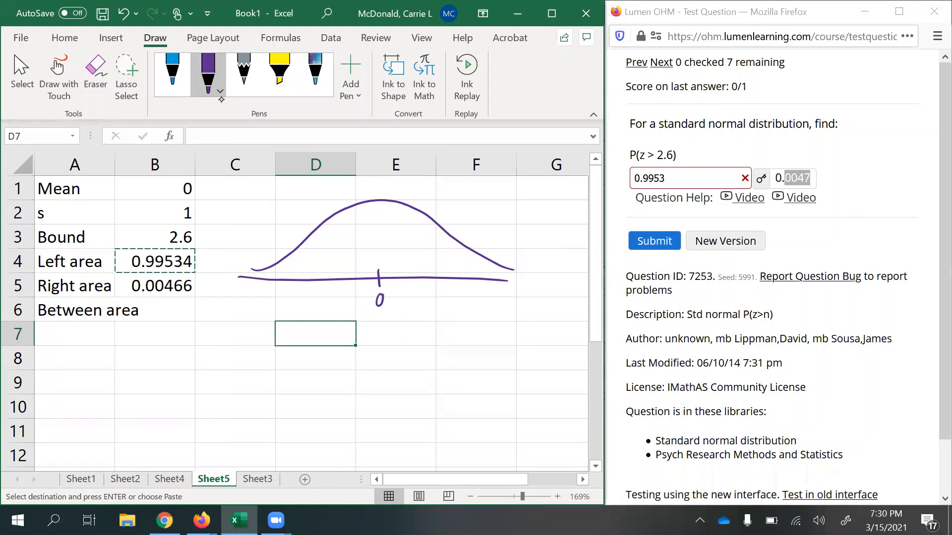
Add arrowheads to the axis, mark 2.6 with a vertical line up to the curve and hatch the tail beyond it
{"action": "left_click_drag", "start_coordinate": [503, 281], "coordinate": [536, 286]}
{"action": "mouse_move", "coordinate": [456, 271]}
{"action": "left_mouse_down"}
{"action": "mouse_move", "coordinate": [470, 286]}
{"action": "mouse_move", "coordinate": [456, 288]}
{"action": "mouse_move", "coordinate": [455, 314]}
{"action": "mouse_move", "coordinate": [469, 307]}
{"action": "mouse_move", "coordinate": [462, 245]}
{"action": "left_mouse_up"}
{"action": "left_click", "coordinate": [462, 312]}
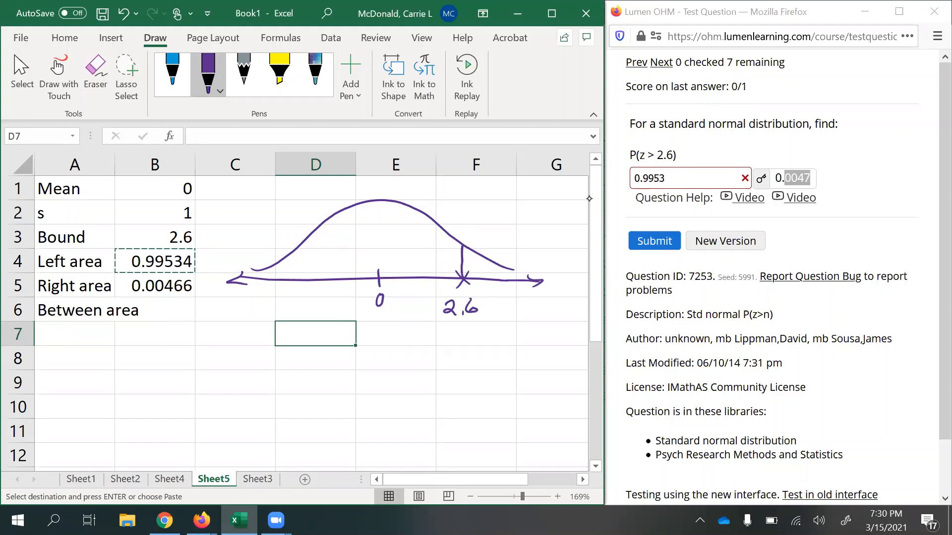
{"action": "left_click_drag", "start_coordinate": [464, 257], "coordinate": [484, 258]}
{"action": "left_click_drag", "start_coordinate": [469, 275], "coordinate": [493, 263]}
{"action": "left_click_drag", "start_coordinate": [483, 279], "coordinate": [506, 268]}
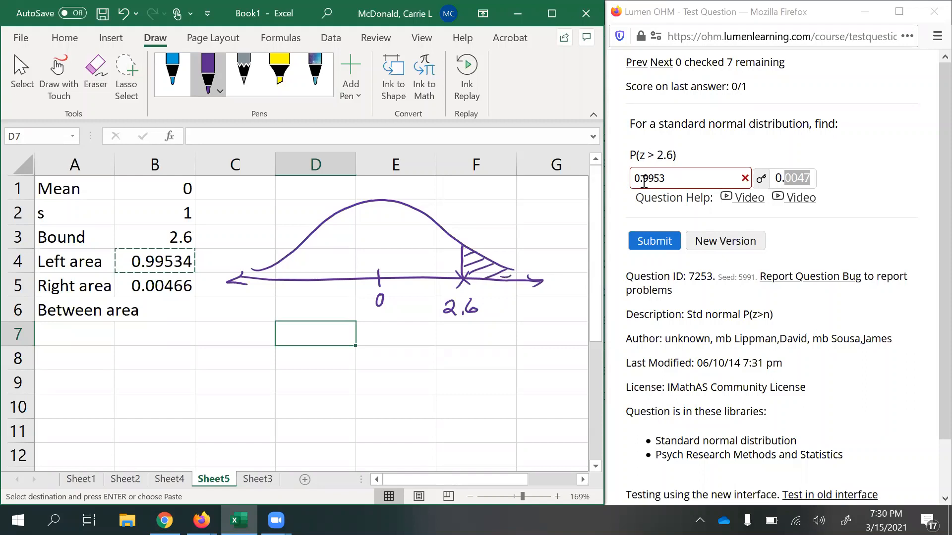
Annotate the hatched tail with an arrow and the handwritten note "Small Prob"
{"action": "mouse_move", "coordinate": [483, 247]}
{"action": "left_mouse_down"}
{"action": "mouse_move", "coordinate": [509, 224]}
{"action": "mouse_move", "coordinate": [497, 249]}
{"action": "left_mouse_up"}
{"action": "mouse_move", "coordinate": [488, 197]}
{"action": "left_mouse_down"}
{"action": "mouse_move", "coordinate": [477, 215]}
{"action": "mouse_move", "coordinate": [527, 201]}
{"action": "left_mouse_up"}
{"action": "mouse_move", "coordinate": [538, 190]}
{"action": "left_mouse_down"}
{"action": "mouse_move", "coordinate": [524, 225]}
{"action": "mouse_move", "coordinate": [538, 227]}
{"action": "mouse_move", "coordinate": [540, 211]}
{"action": "mouse_move", "coordinate": [552, 227]}
{"action": "left_mouse_up"}
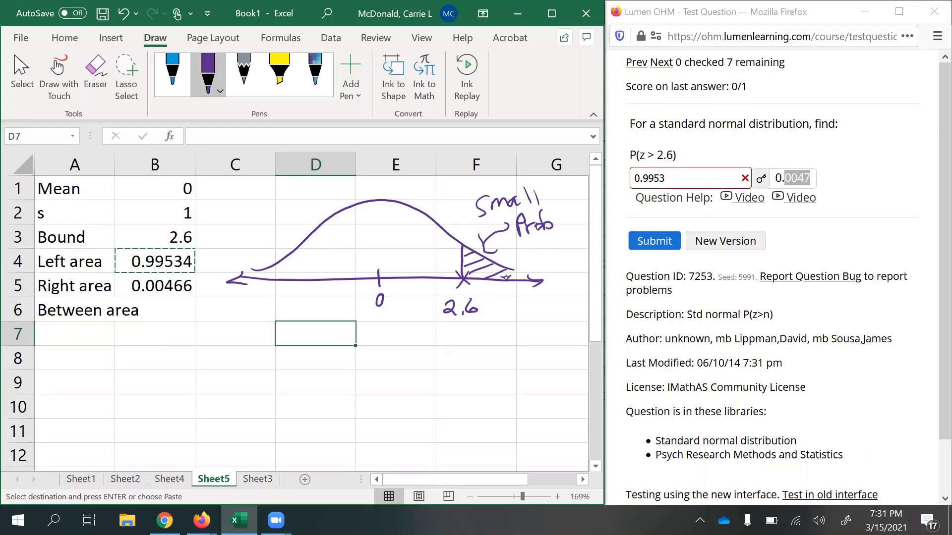
Draw a line from 0 up to the curve, hatch the area between 0 and 2.6, and highlight the upper half in yellow
{"action": "left_click_drag", "start_coordinate": [382, 202], "coordinate": [383, 254]}
{"action": "mouse_move", "coordinate": [376, 212]}
{"action": "left_mouse_down"}
{"action": "mouse_move", "coordinate": [380, 278]}
{"action": "mouse_move", "coordinate": [386, 265]}
{"action": "left_mouse_up"}
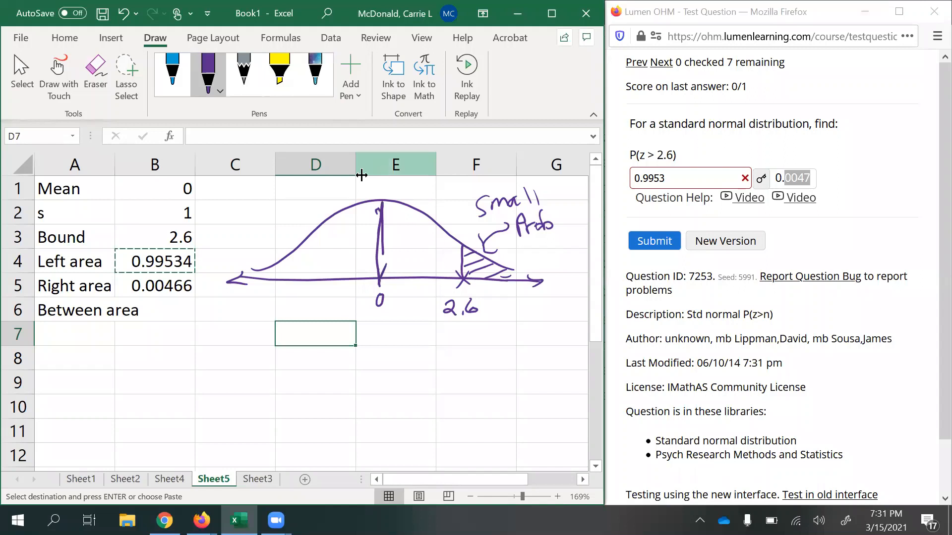
{"action": "mouse_move", "coordinate": [384, 214]}
{"action": "left_mouse_down"}
{"action": "mouse_move", "coordinate": [390, 259]}
{"action": "mouse_move", "coordinate": [460, 253]}
{"action": "left_mouse_up"}
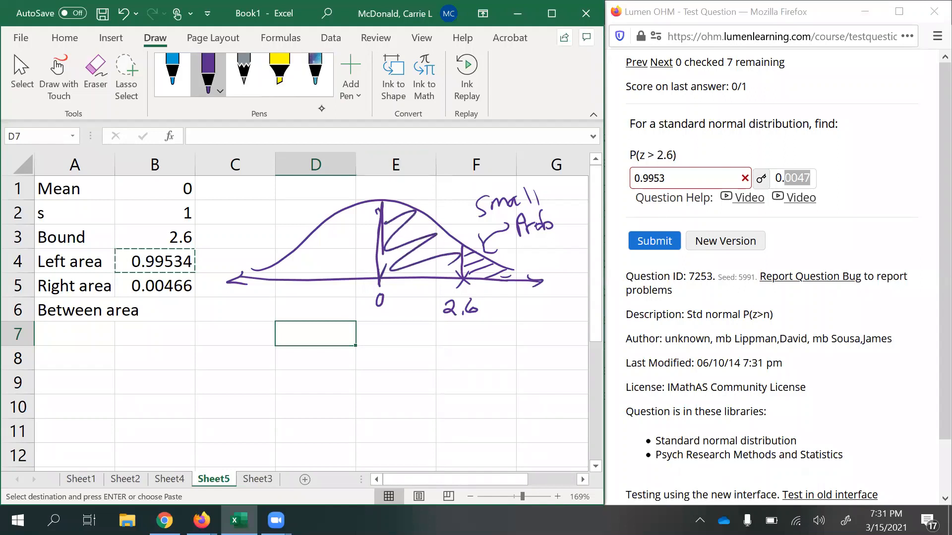
{"action": "left_click", "coordinate": [280, 75]}
{"action": "mouse_move", "coordinate": [385, 214]}
{"action": "left_mouse_down"}
{"action": "mouse_move", "coordinate": [443, 252]}
{"action": "mouse_move", "coordinate": [518, 273]}
{"action": "mouse_move", "coordinate": [421, 248]}
{"action": "mouse_move", "coordinate": [411, 211]}
{"action": "mouse_move", "coordinate": [397, 275]}
{"action": "left_mouse_up"}
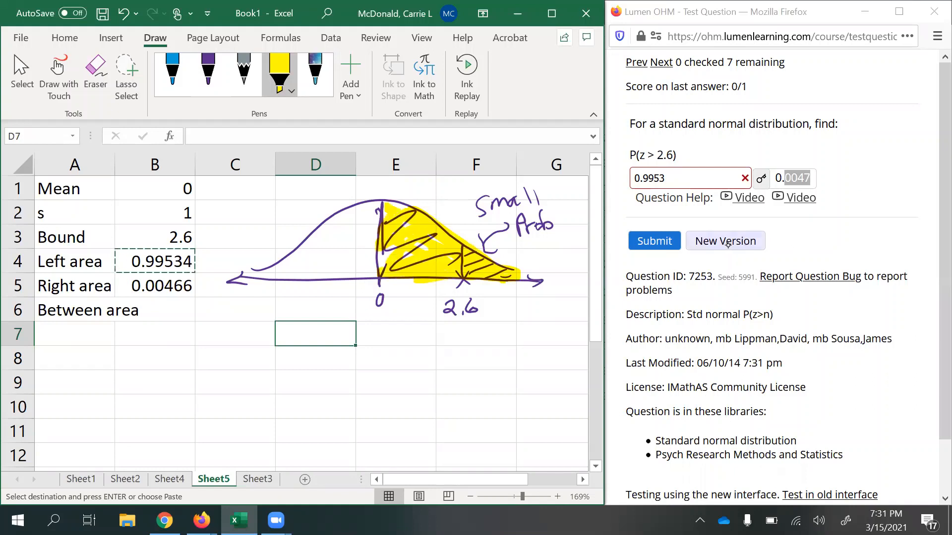
Generate a new version of the question in Firefox and erase the ink sketch from the Excel sheet
{"action": "left_click", "coordinate": [726, 240]}
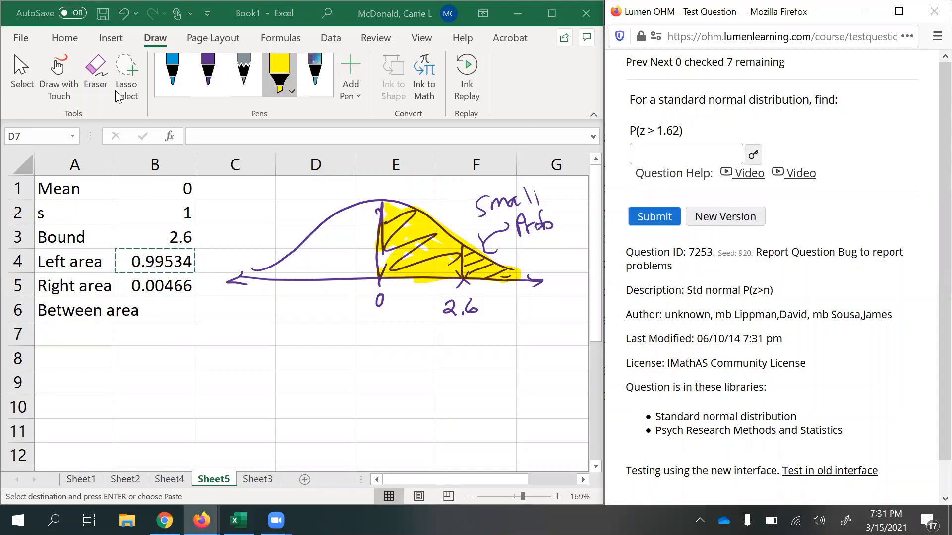
{"action": "left_click", "coordinate": [95, 80]}
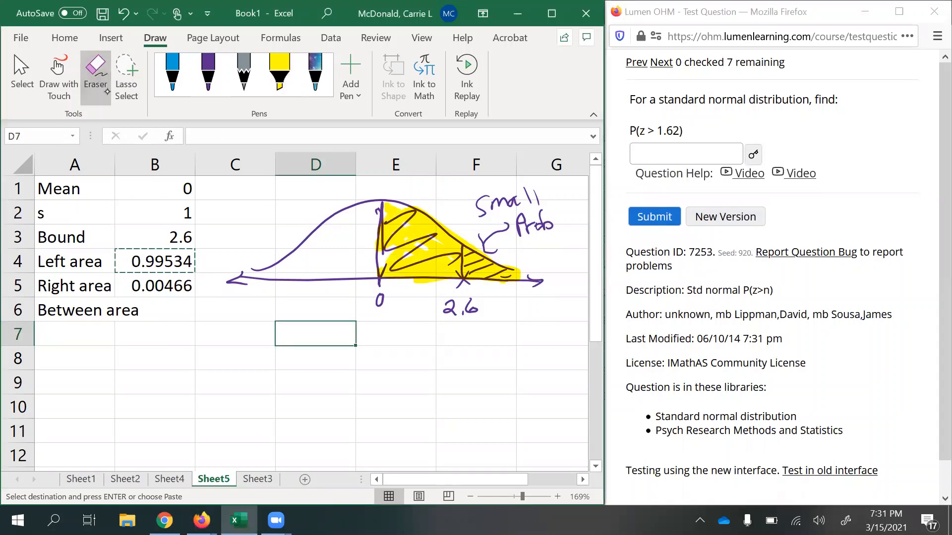
{"action": "left_click", "coordinate": [280, 73]}
{"action": "left_click", "coordinate": [96, 79]}
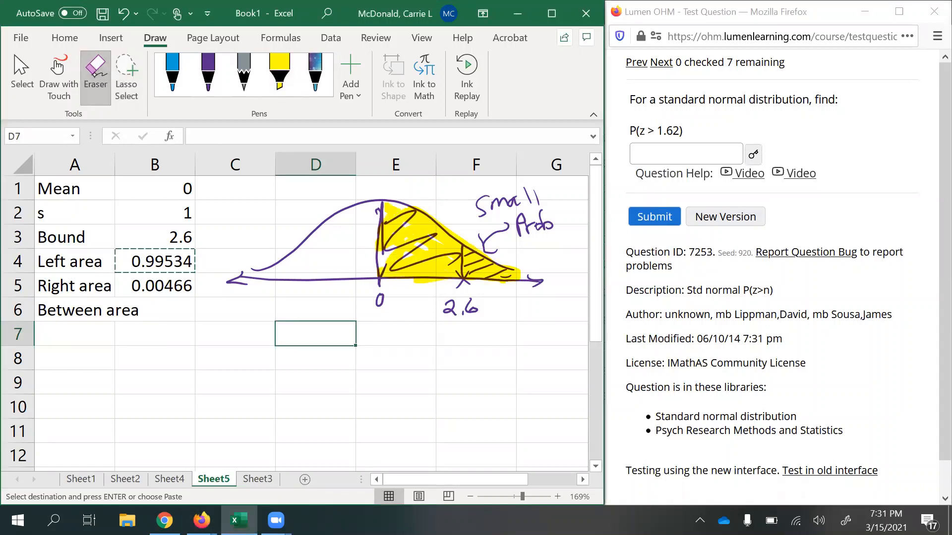
{"action": "mouse_move", "coordinate": [386, 210]}
{"action": "left_mouse_down"}
{"action": "mouse_move", "coordinate": [484, 237]}
{"action": "mouse_move", "coordinate": [461, 282]}
{"action": "mouse_move", "coordinate": [547, 222]}
{"action": "mouse_move", "coordinate": [473, 263]}
{"action": "mouse_move", "coordinate": [378, 278]}
{"action": "mouse_move", "coordinate": [238, 281]}
{"action": "mouse_move", "coordinate": [529, 226]}
{"action": "mouse_move", "coordinate": [469, 253]}
{"action": "left_mouse_up"}
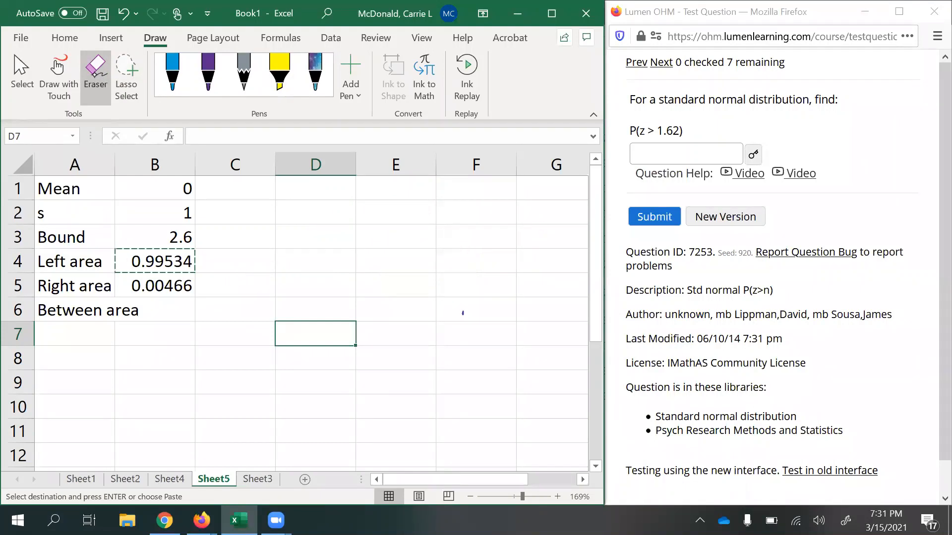
Sketch a fresh purple normal curve with a baseline beside the table and mark 0 under its peak
{"action": "left_click", "coordinate": [221, 88]}
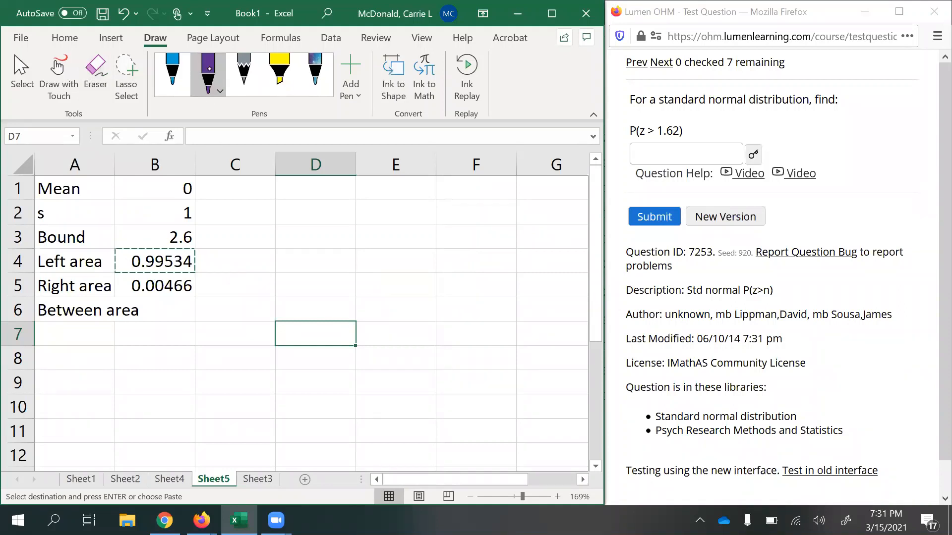
{"action": "mouse_move", "coordinate": [260, 265]}
{"action": "left_mouse_down"}
{"action": "mouse_move", "coordinate": [355, 211]}
{"action": "mouse_move", "coordinate": [515, 255]}
{"action": "left_mouse_up"}
{"action": "left_click_drag", "start_coordinate": [263, 274], "coordinate": [529, 258]}
{"action": "left_click_drag", "start_coordinate": [373, 250], "coordinate": [380, 294]}
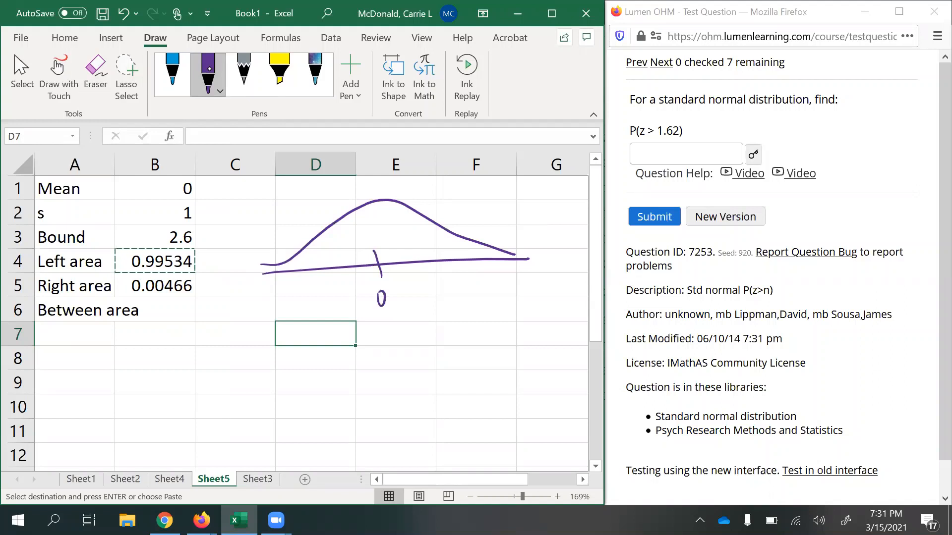
Label the axis z, mark 1.62 with a line up to the curve and hatch the area beyond it
{"action": "mouse_move", "coordinate": [534, 261]}
{"action": "left_mouse_down"}
{"action": "mouse_move", "coordinate": [536, 279]}
{"action": "mouse_move", "coordinate": [558, 276]}
{"action": "left_mouse_up"}
{"action": "left_click_drag", "start_coordinate": [429, 261], "coordinate": [442, 268]}
{"action": "left_click_drag", "start_coordinate": [437, 250], "coordinate": [427, 274]}
{"action": "left_click_drag", "start_coordinate": [422, 290], "coordinate": [466, 296]}
{"action": "mouse_move", "coordinate": [429, 258]}
{"action": "left_mouse_down"}
{"action": "mouse_move", "coordinate": [416, 213]}
{"action": "mouse_move", "coordinate": [461, 239]}
{"action": "left_mouse_up"}
{"action": "left_click_drag", "start_coordinate": [456, 253], "coordinate": [501, 254]}
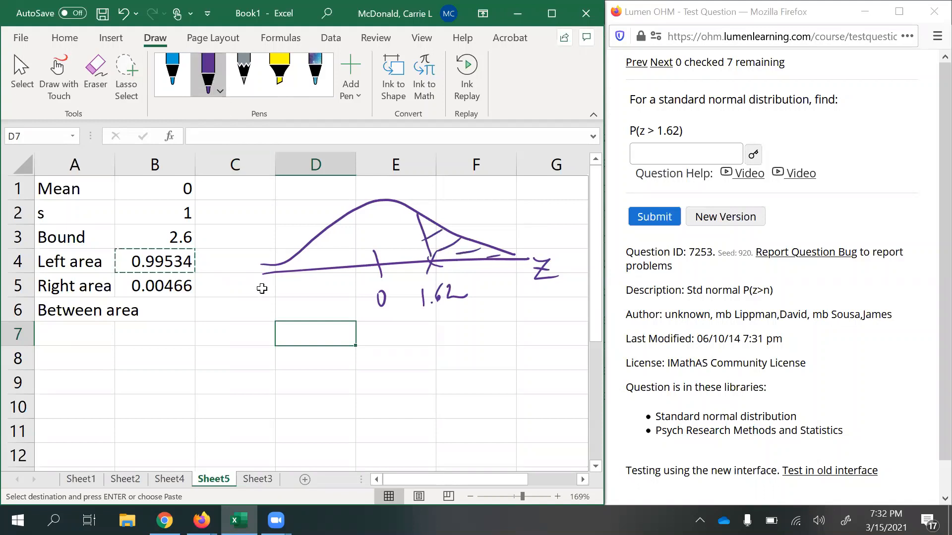
Set the bound in B3 to 1.62
{"action": "left_click", "coordinate": [173, 241]}
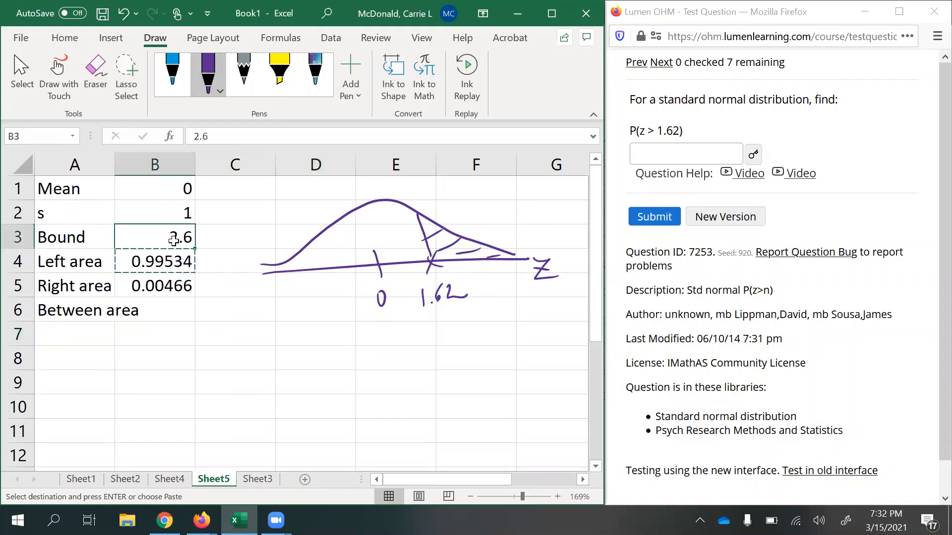
{"action": "type", "text": "1"}
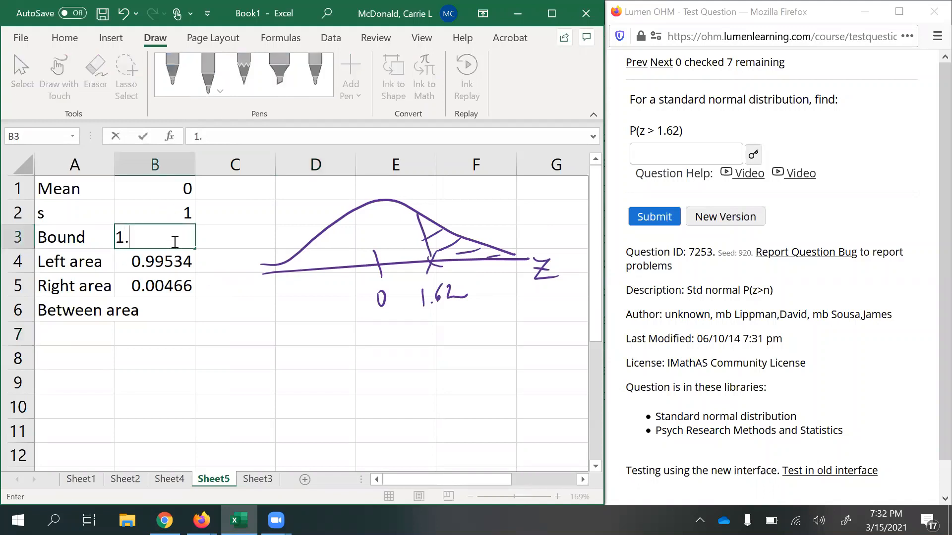
{"action": "type", "text": ".62"}
{"action": "key", "text": "Return"}
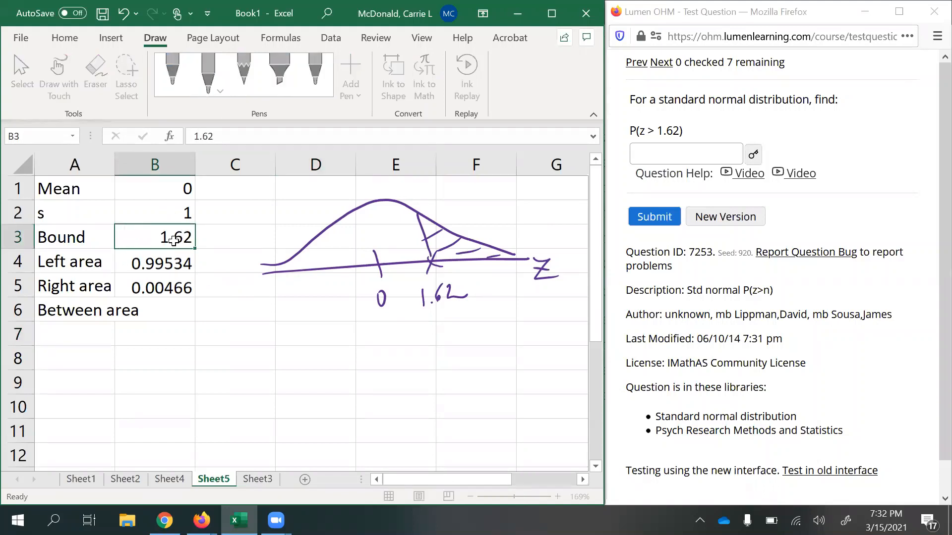
Copy the right area from B5 into the answer box for P(z > 1.62) in Firefox and submit it
{"action": "left_click", "coordinate": [149, 286]}
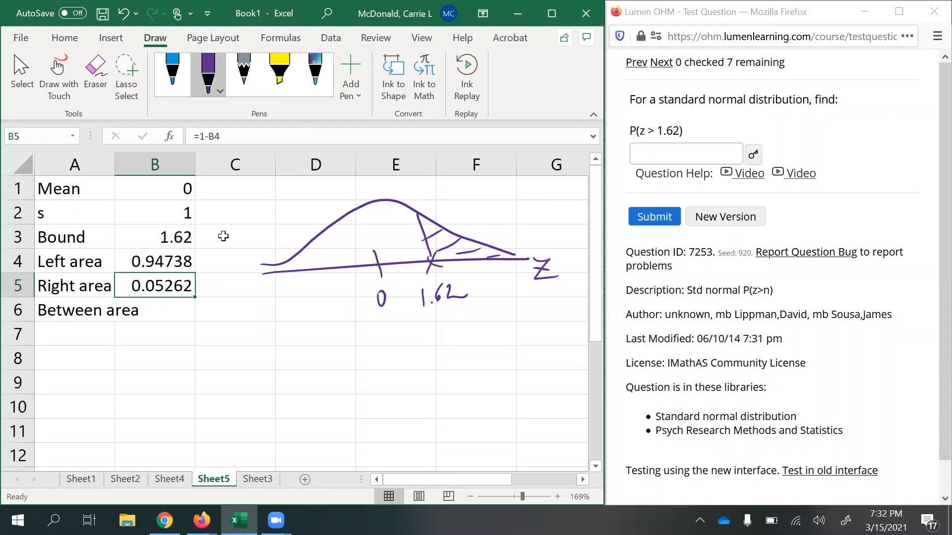
{"action": "key", "text": "ctrl+c"}
{"action": "left_click", "coordinate": [659, 148]}
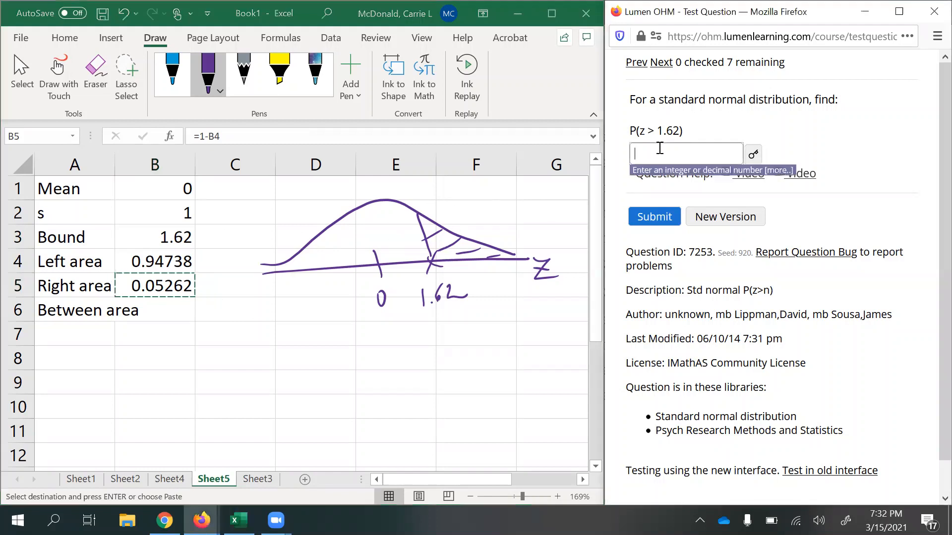
{"action": "key", "text": "ctrl+v"}
{"action": "key", "text": "Return"}
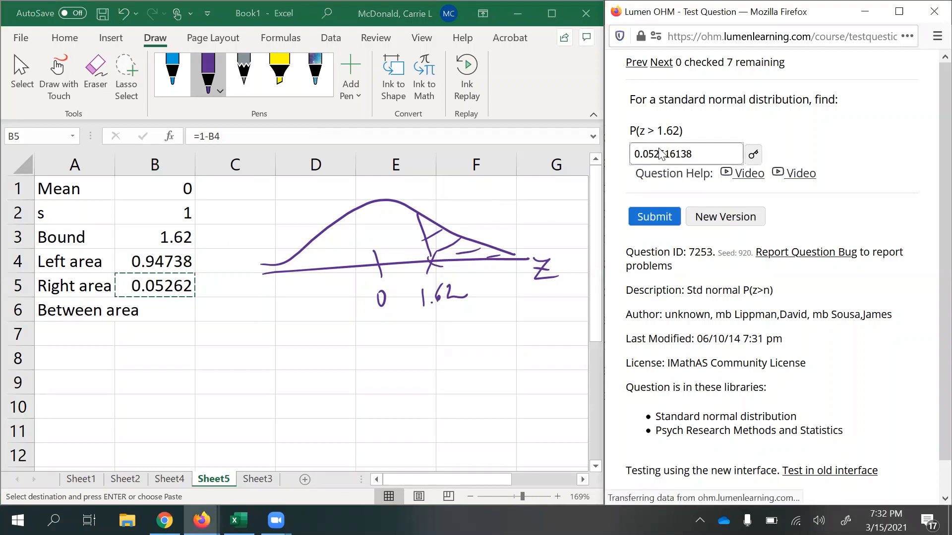
Generate new versions of the question until one asks for P(z > -0.22)
{"action": "left_click", "coordinate": [713, 246]}
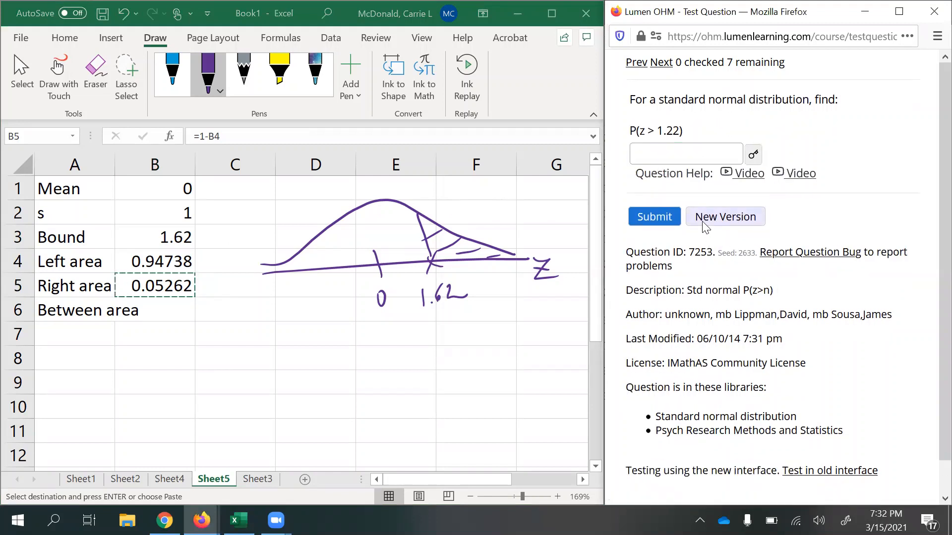
{"action": "left_click", "coordinate": [704, 227]}
{"action": "left_click", "coordinate": [704, 223]}
Lasso the entire ink sketch on the Excel sheet and delete it
{"action": "left_click", "coordinate": [127, 73]}
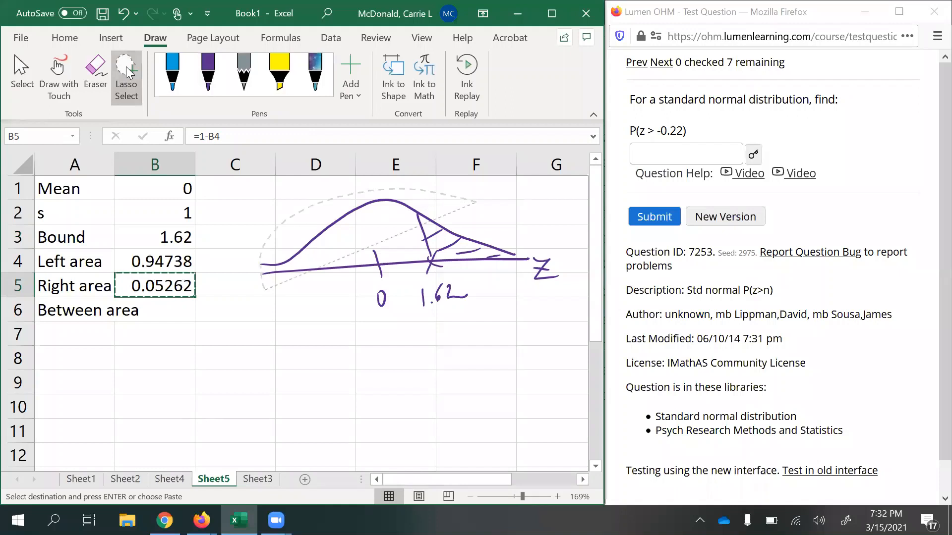
{"action": "left_click_drag", "start_coordinate": [476, 202], "coordinate": [271, 302]}
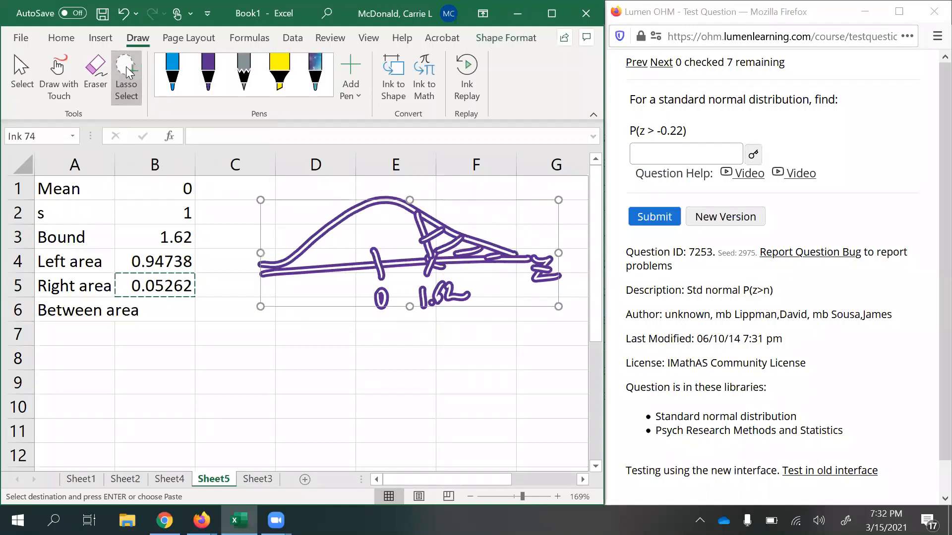
{"action": "key", "text": "Delete"}
Sketch a new purple normal curve with a baseline for the P(z > -0.22) question and mark 0 at its center
{"action": "left_click", "coordinate": [222, 76]}
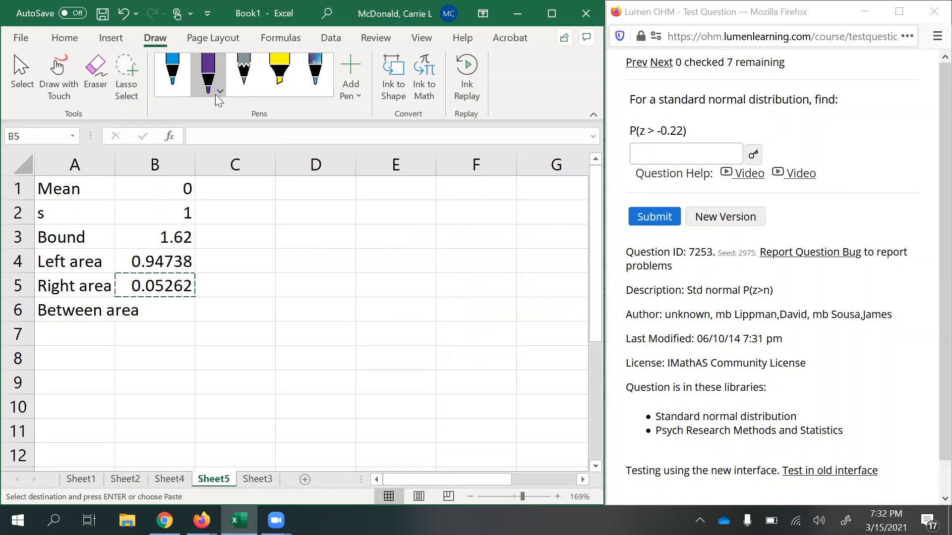
{"action": "mouse_move", "coordinate": [258, 271]}
{"action": "left_mouse_down"}
{"action": "mouse_move", "coordinate": [365, 200]}
{"action": "mouse_move", "coordinate": [534, 282]}
{"action": "left_mouse_up"}
{"action": "left_click_drag", "start_coordinate": [386, 267], "coordinate": [395, 314]}
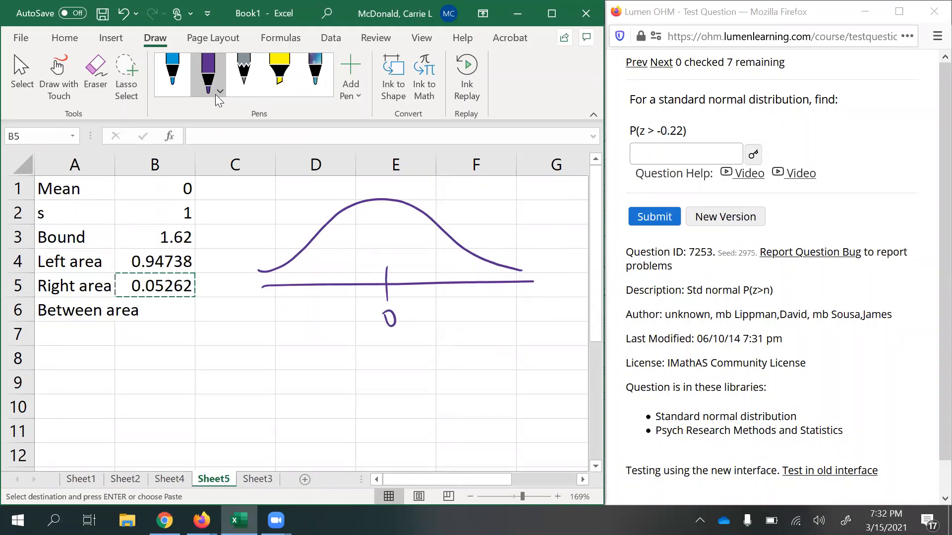
Mark and label -0.22 just left of 0 on the purple sketch and shade the area under the curve to its right
{"action": "left_click_drag", "start_coordinate": [339, 274], "coordinate": [357, 296]}
{"action": "mouse_move", "coordinate": [355, 271]}
{"action": "left_mouse_down"}
{"action": "mouse_move", "coordinate": [328, 323]}
{"action": "mouse_move", "coordinate": [376, 326]}
{"action": "left_mouse_up"}
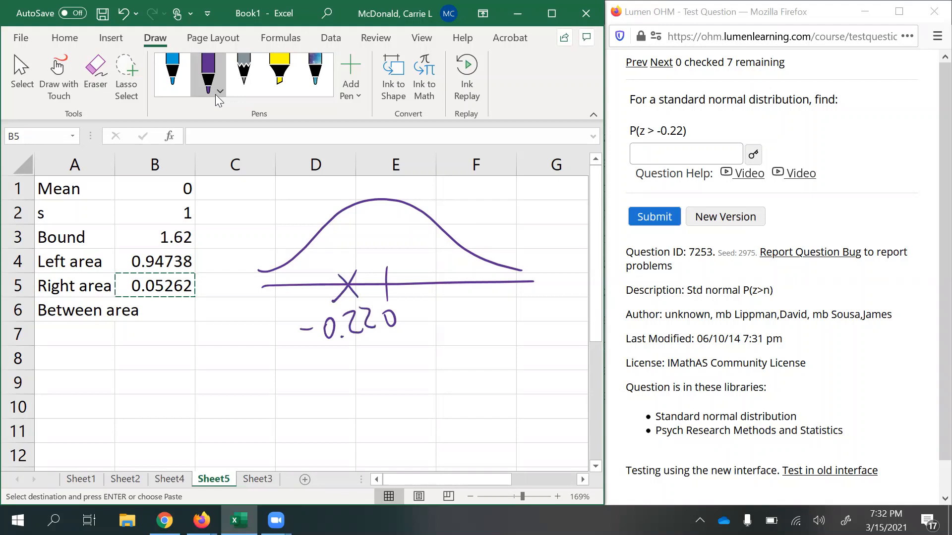
{"action": "mouse_move", "coordinate": [349, 281]}
{"action": "left_mouse_down"}
{"action": "mouse_move", "coordinate": [346, 211]}
{"action": "mouse_move", "coordinate": [395, 197]}
{"action": "left_mouse_up"}
{"action": "left_click_drag", "start_coordinate": [349, 252], "coordinate": [401, 215]}
{"action": "left_click_drag", "start_coordinate": [352, 283], "coordinate": [436, 228]}
{"action": "left_click_drag", "start_coordinate": [391, 286], "coordinate": [472, 249]}
{"action": "left_click_drag", "start_coordinate": [443, 291], "coordinate": [501, 268]}
{"action": "left_click_drag", "start_coordinate": [502, 285], "coordinate": [527, 277]}
Draw an arrow pointing to the shaded region and handwrite the note "Larger area > 0.5" below the curve
{"action": "mouse_move", "coordinate": [460, 372]}
{"action": "left_mouse_down"}
{"action": "mouse_move", "coordinate": [446, 286]}
{"action": "mouse_move", "coordinate": [433, 307]}
{"action": "mouse_move", "coordinate": [466, 303]}
{"action": "left_mouse_up"}
{"action": "mouse_move", "coordinate": [384, 394]}
{"action": "left_mouse_down"}
{"action": "mouse_move", "coordinate": [386, 421]}
{"action": "mouse_move", "coordinate": [399, 416]}
{"action": "left_mouse_up"}
{"action": "mouse_move", "coordinate": [419, 401]}
{"action": "left_mouse_down"}
{"action": "mouse_move", "coordinate": [422, 411]}
{"action": "mouse_move", "coordinate": [446, 389]}
{"action": "mouse_move", "coordinate": [449, 422]}
{"action": "mouse_move", "coordinate": [475, 379]}
{"action": "mouse_move", "coordinate": [506, 369]}
{"action": "left_mouse_up"}
{"action": "left_click_drag", "start_coordinate": [387, 456], "coordinate": [404, 441]}
{"action": "mouse_move", "coordinate": [406, 446]}
{"action": "left_mouse_down"}
{"action": "mouse_move", "coordinate": [417, 429]}
{"action": "mouse_move", "coordinate": [430, 442]}
{"action": "left_mouse_up"}
{"action": "mouse_move", "coordinate": [448, 422]}
{"action": "left_mouse_down"}
{"action": "mouse_move", "coordinate": [439, 434]}
{"action": "mouse_move", "coordinate": [455, 432]}
{"action": "left_mouse_up"}
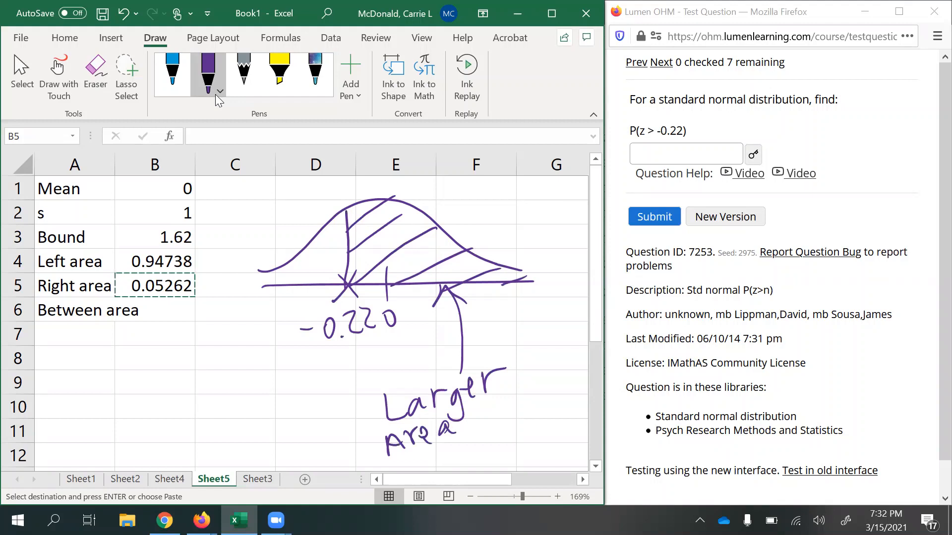
{"action": "left_click_drag", "start_coordinate": [502, 370], "coordinate": [518, 402]}
{"action": "mouse_move", "coordinate": [539, 338]}
{"action": "left_mouse_down"}
{"action": "mouse_move", "coordinate": [561, 330]}
{"action": "mouse_move", "coordinate": [558, 358]}
{"action": "left_mouse_up"}
{"action": "left_click_drag", "start_coordinate": [552, 328], "coordinate": [576, 313]}
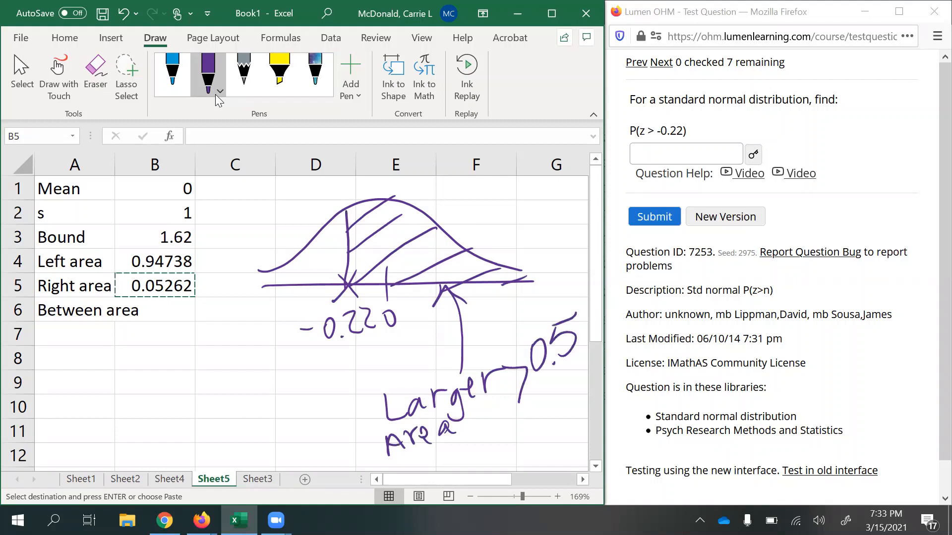
Set the Bound value in B3 to -0.22
{"action": "left_click", "coordinate": [179, 241]}
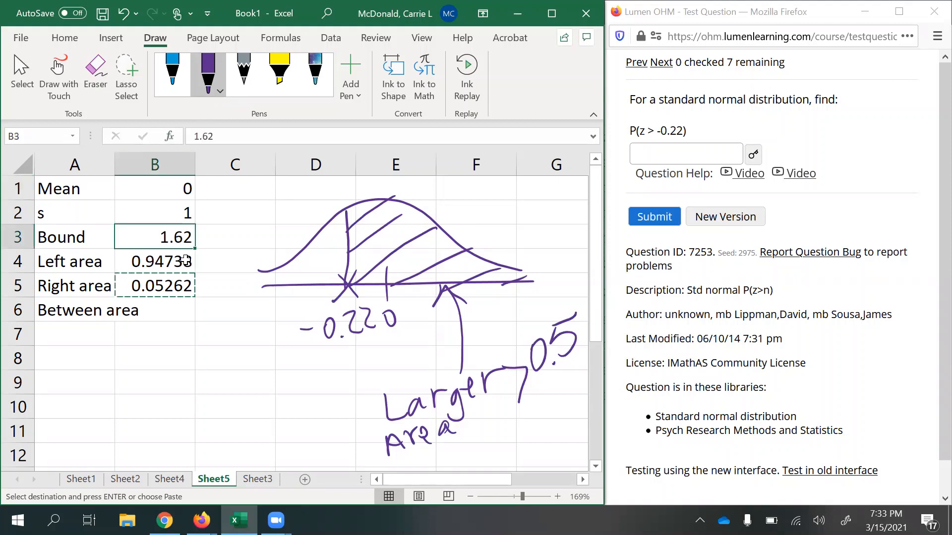
{"action": "key", "text": "Escape"}
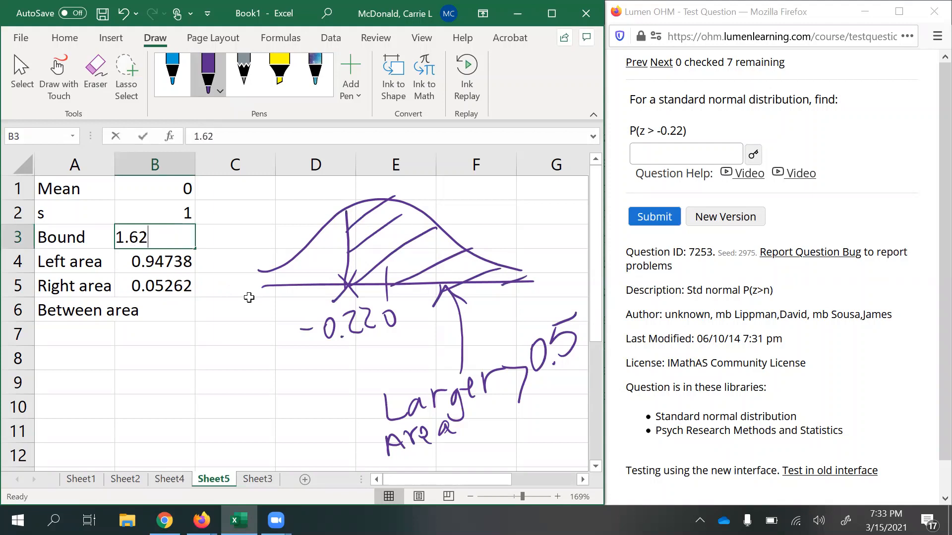
{"action": "type", "text": "-0.22"}
{"action": "key", "text": "Return"}
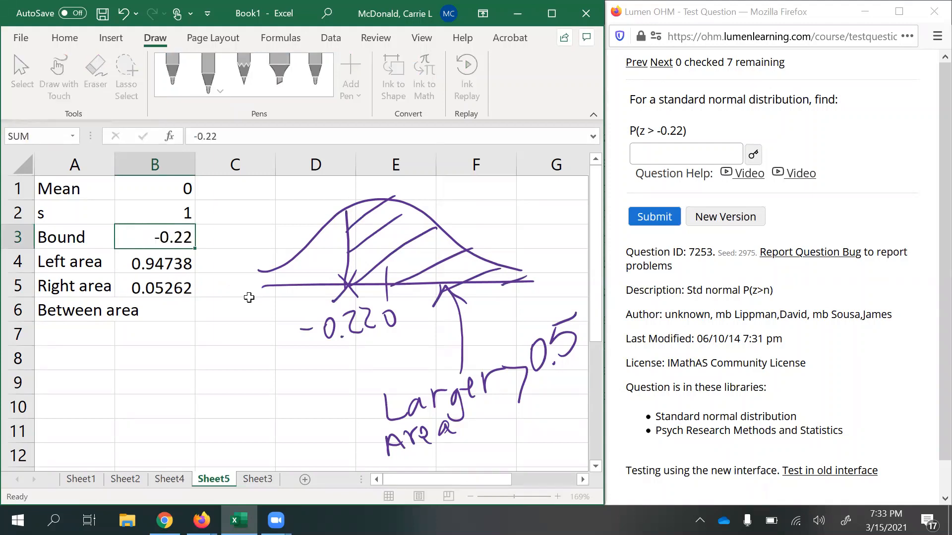
Copy the right area from B5 into the P(z > -0.22) answer box in Firefox, submit it and go to the next question
{"action": "left_click", "coordinate": [131, 278]}
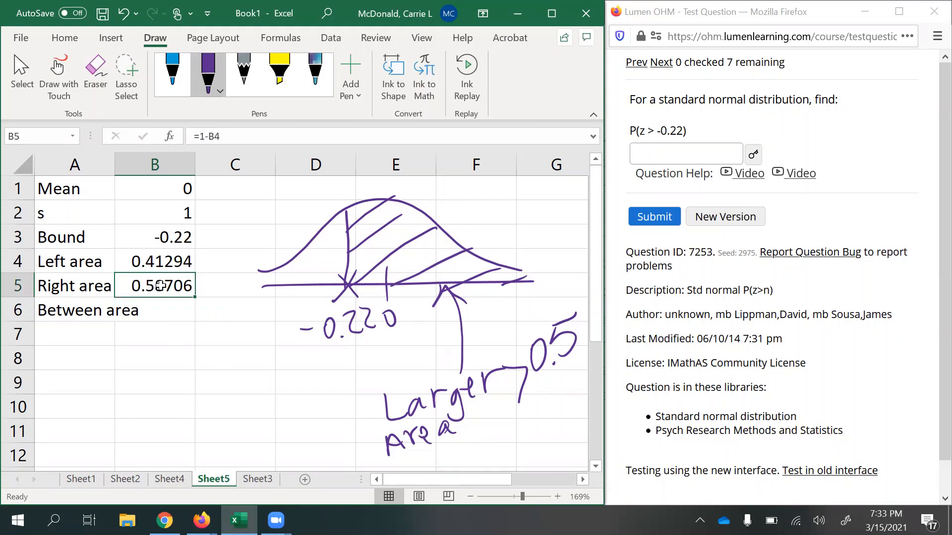
{"action": "key", "text": "ctrl+c"}
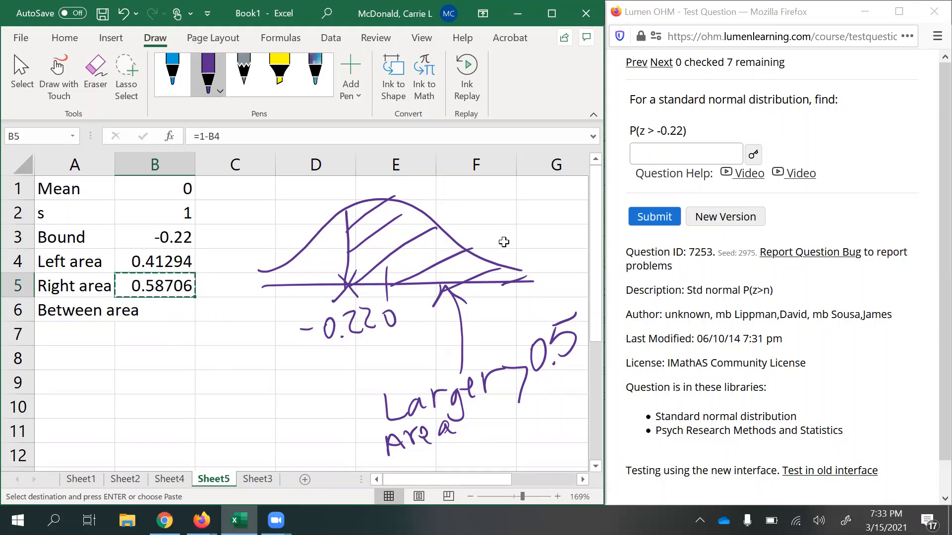
{"action": "left_click", "coordinate": [695, 158]}
{"action": "key", "text": "ctrl+v"}
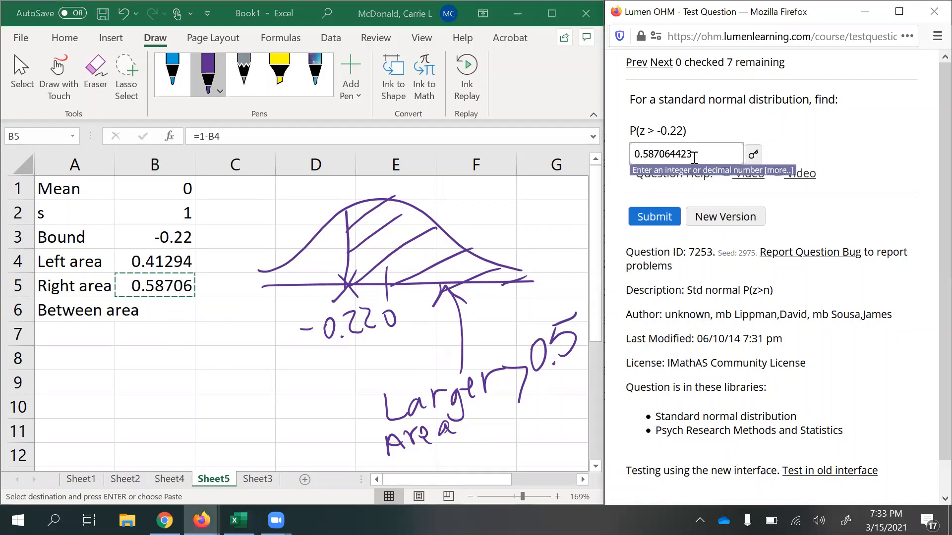
{"action": "key", "text": "Return"}
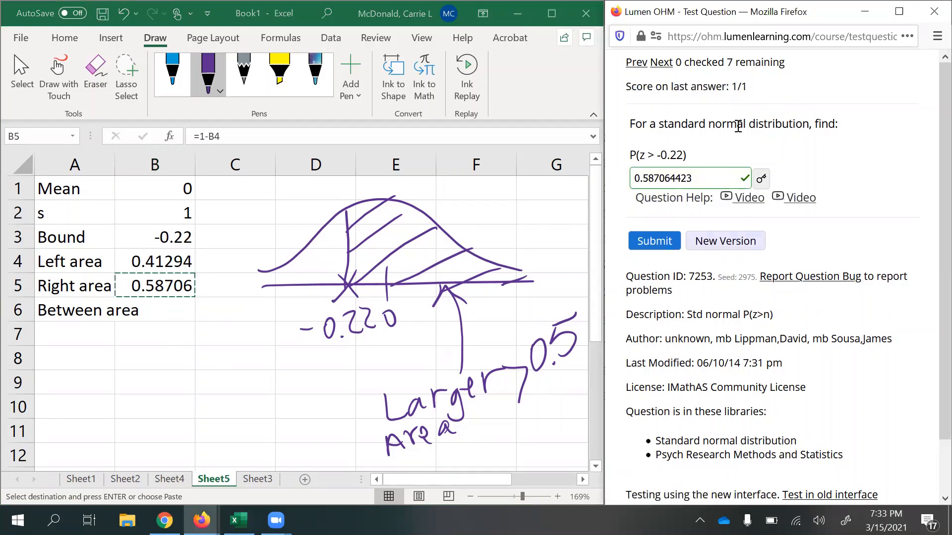
{"action": "left_click", "coordinate": [662, 63]}
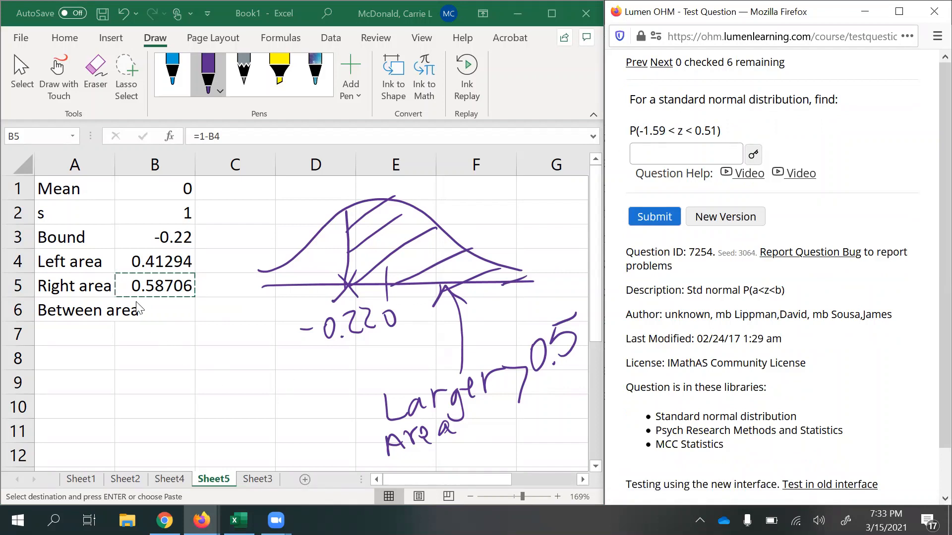
Clear the "Between area" label from A6 in Excel
{"action": "left_click", "coordinate": [158, 315]}
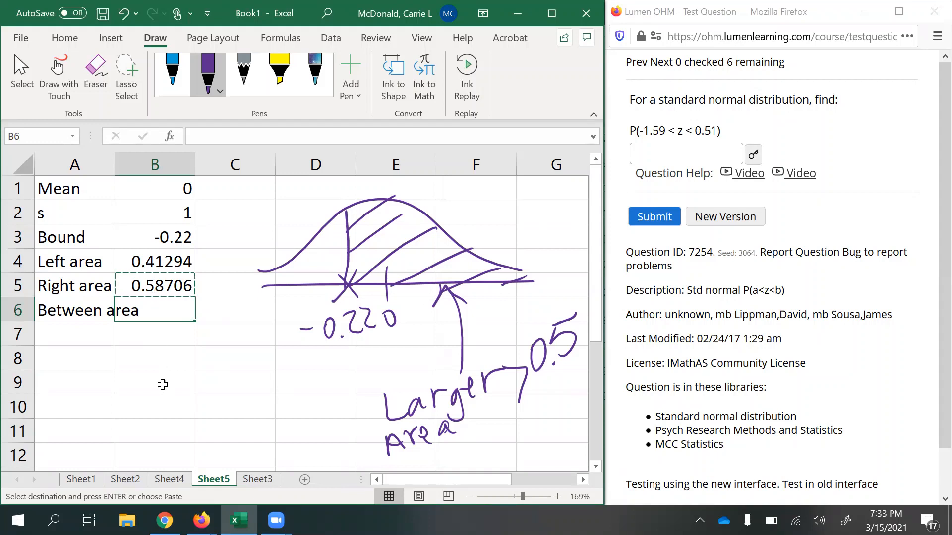
{"action": "left_click", "coordinate": [60, 302]}
{"action": "key", "text": "BackSpace"}
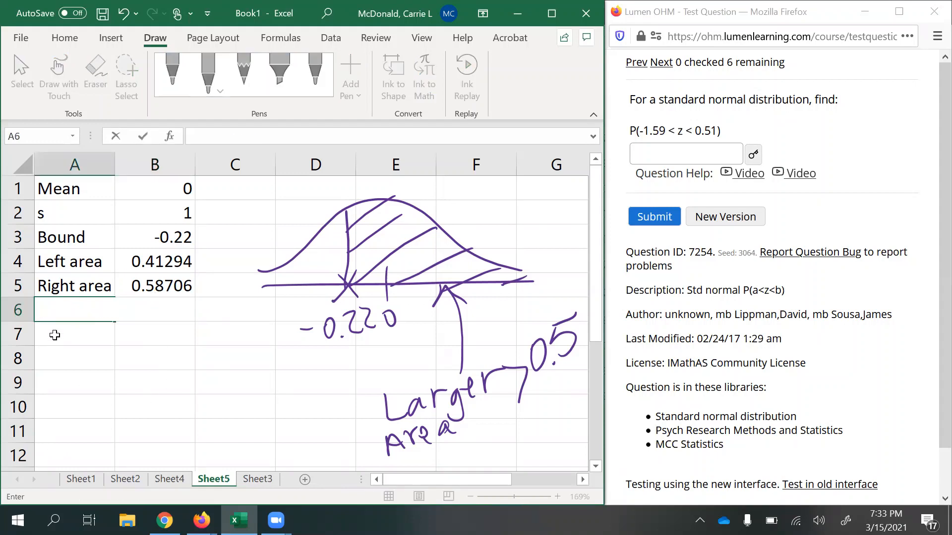
Relabel A3 as "Left Bound" and A4 as "Right Bound"
{"action": "left_click", "coordinate": [55, 243]}
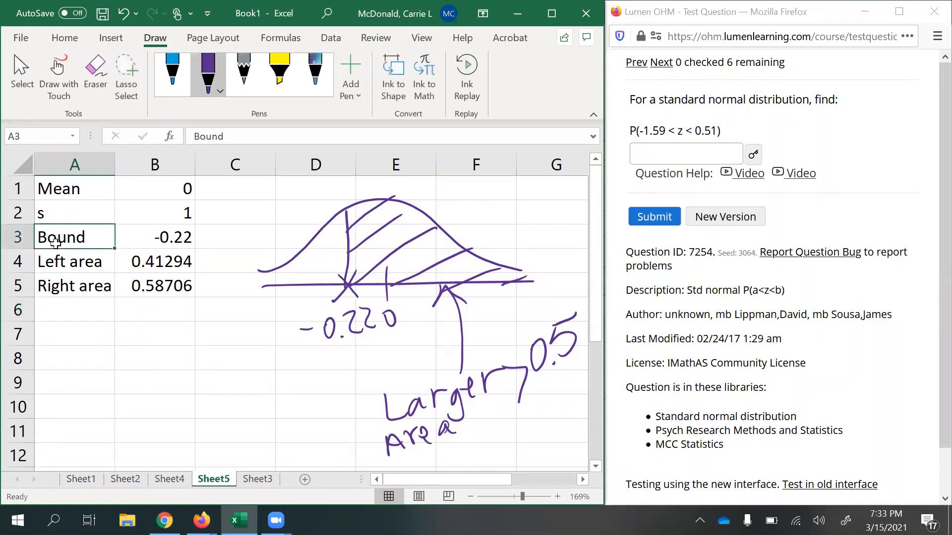
{"action": "type", "text": "Left Bound"}
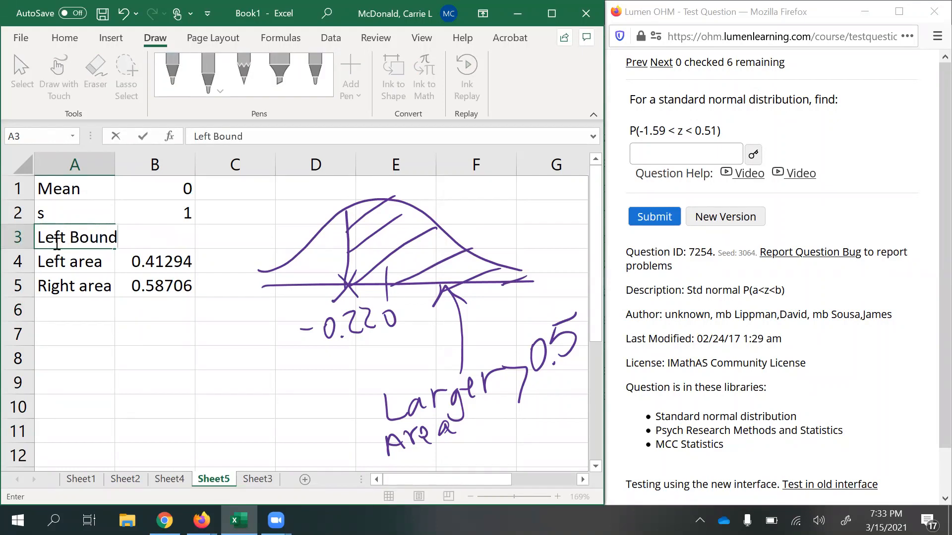
{"action": "key", "text": "Tab"}
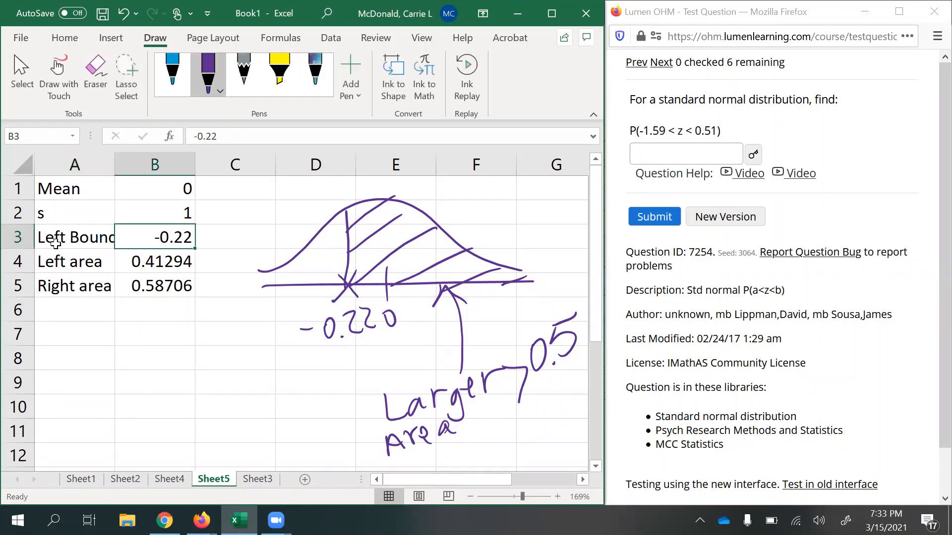
{"action": "key", "text": "Return"}
{"action": "type", "text": "Right Bou"}
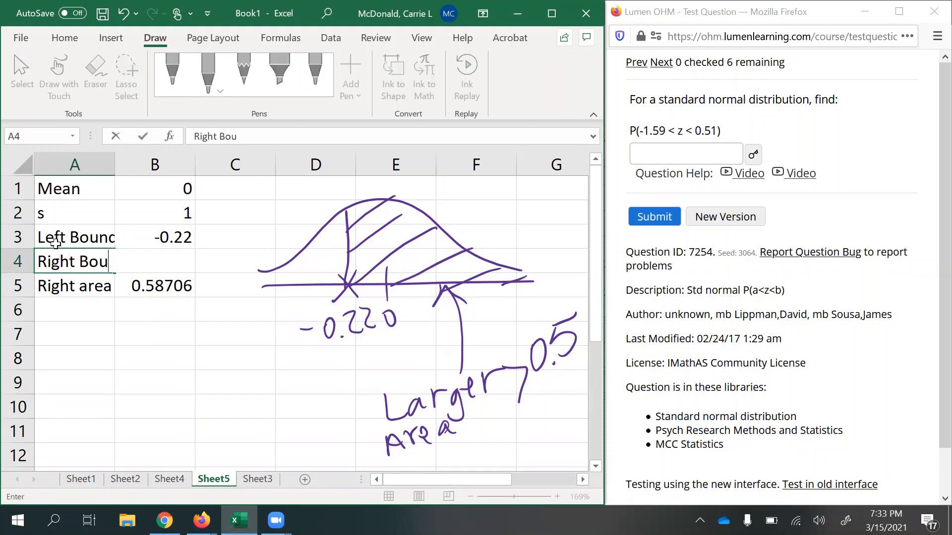
{"action": "type", "text": "nd"}
{"action": "key", "text": "Tab"}
{"action": "key", "text": "Return"}
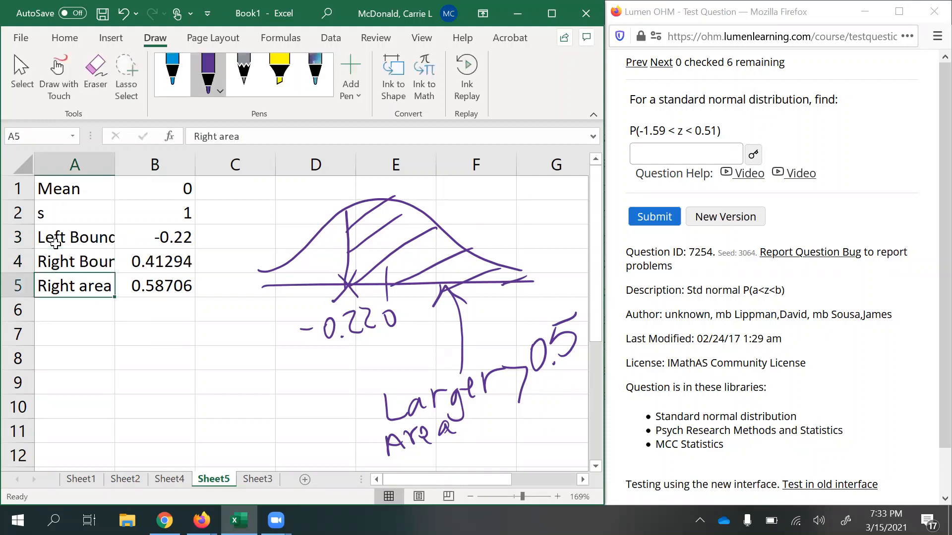
{"action": "type", "text": "Left Tail"}
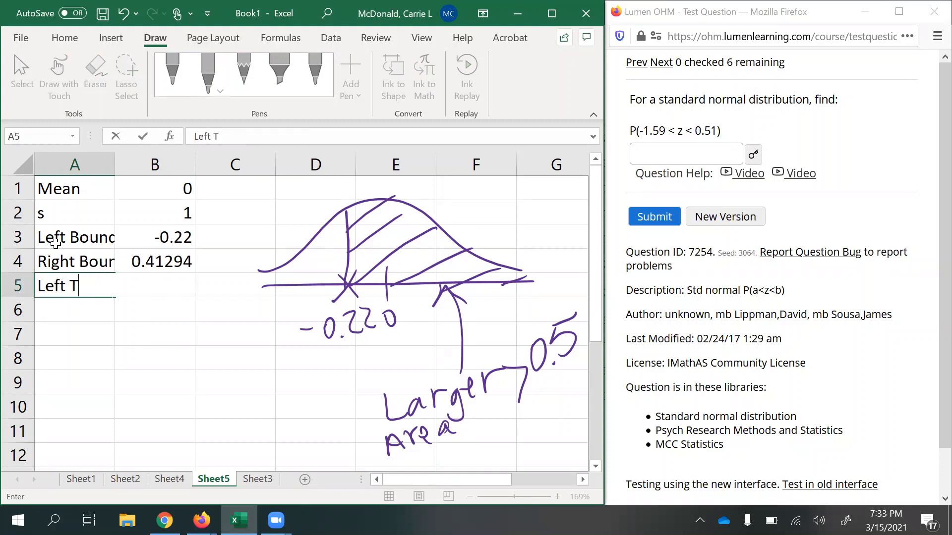
{"action": "key", "text": "Tab"}
{"action": "key", "text": "Return"}
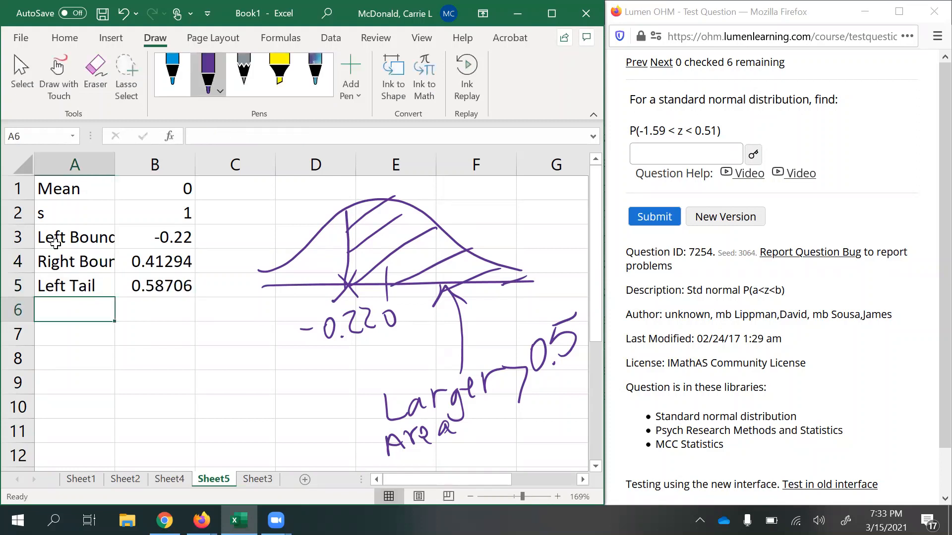
{"action": "type", "text": "Right"}
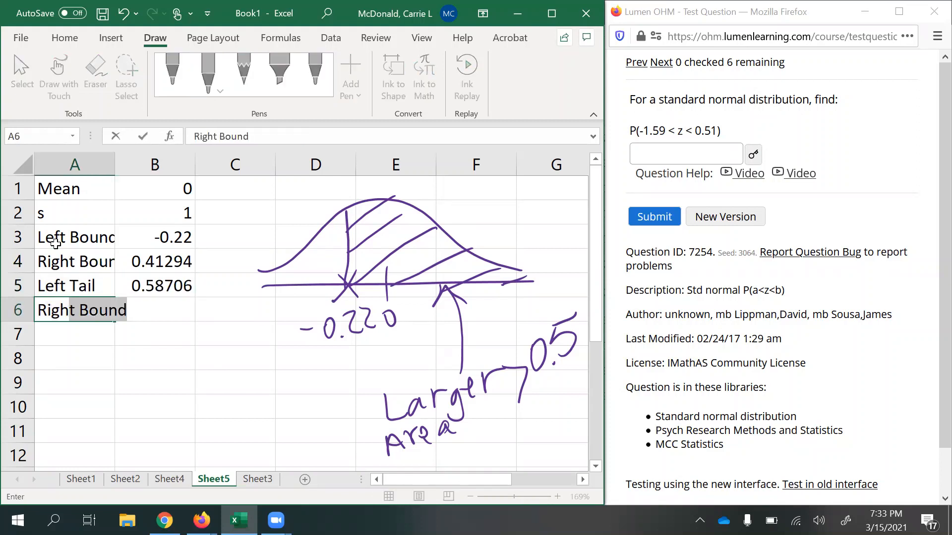
{"action": "key", "text": "BackSpace"}
{"action": "key", "text": "BackSpace"}
{"action": "key", "text": "BackSpace"}
{"action": "key", "text": "BackSpace"}
{"action": "key", "text": "BackSpace"}
{"action": "key", "text": "BackSpace"}
{"action": "key", "text": "BackSpace"}
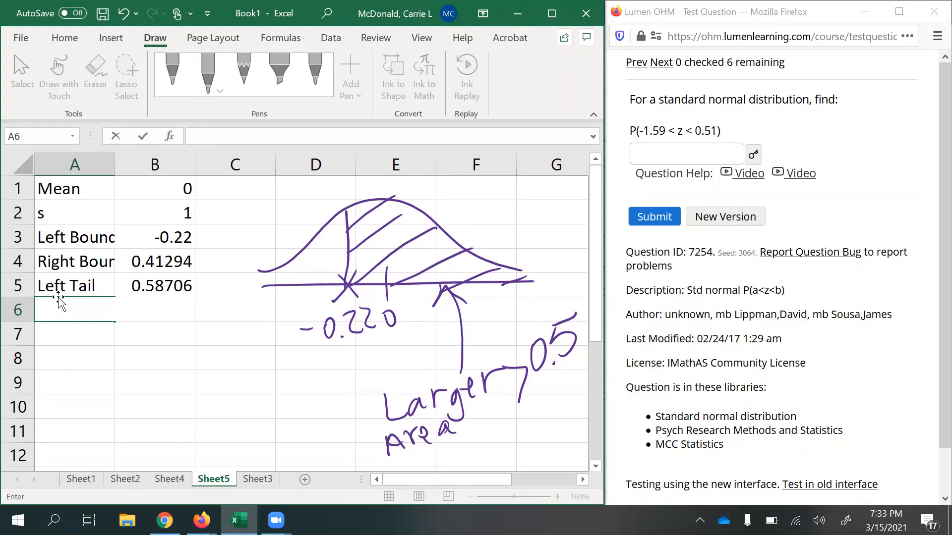
Relabel A5 as "Larger left area"
{"action": "left_click", "coordinate": [58, 288]}
{"action": "type", "text": "Larger "}
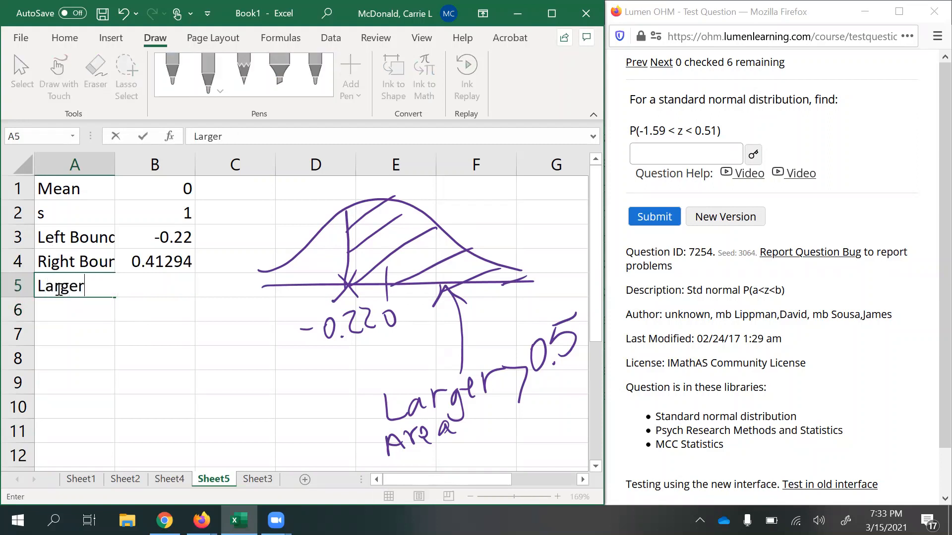
{"action": "type", "text": "left area"}
{"action": "key", "text": "Return"}
Enter the label "Smaller left area" in A6 and autofit column A to its labels
{"action": "type", "text": "Saml"}
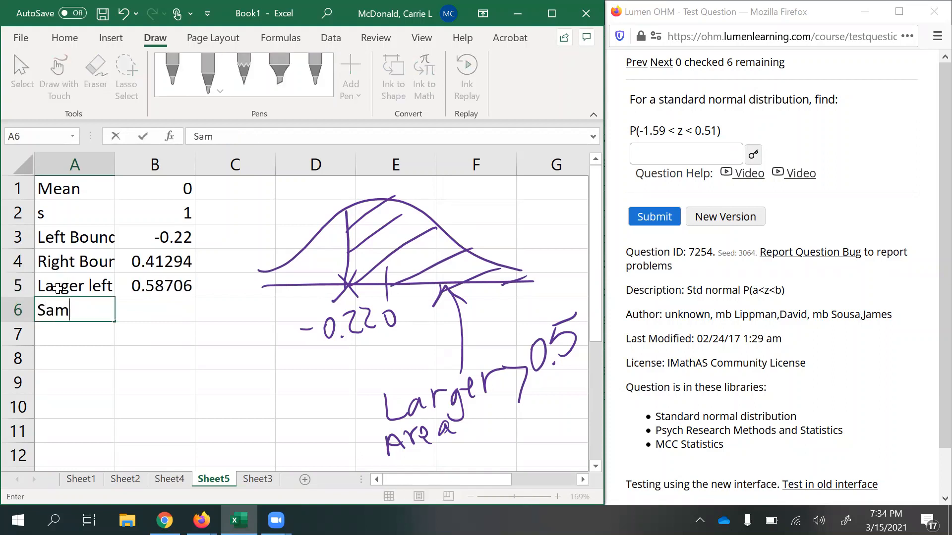
{"action": "key", "text": "BackSpace"}
{"action": "key", "text": "BackSpace"}
{"action": "key", "text": "BackSpace"}
{"action": "type", "text": "l"}
{"action": "key", "text": "BackSpace"}
{"action": "type", "text": "maller left a"}
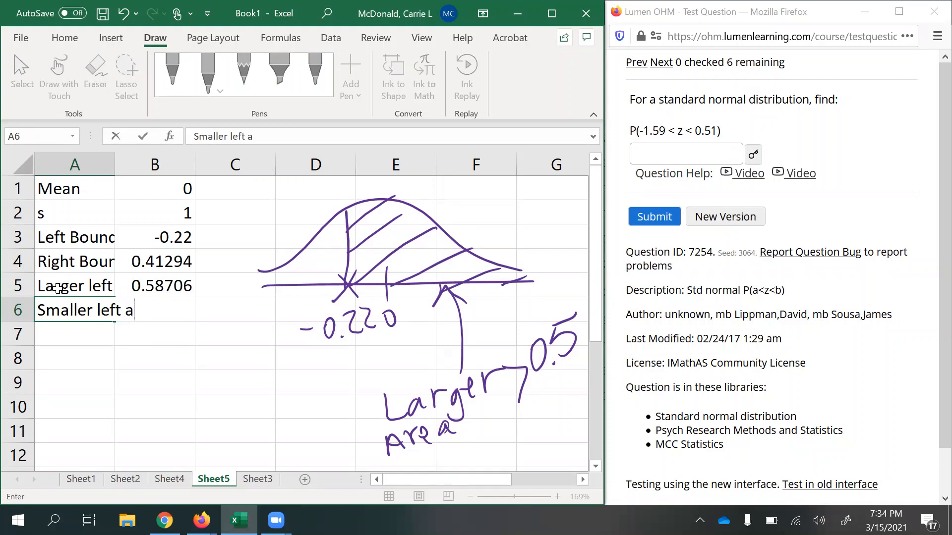
{"action": "type", "text": "rea"}
{"action": "key", "text": "Return"}
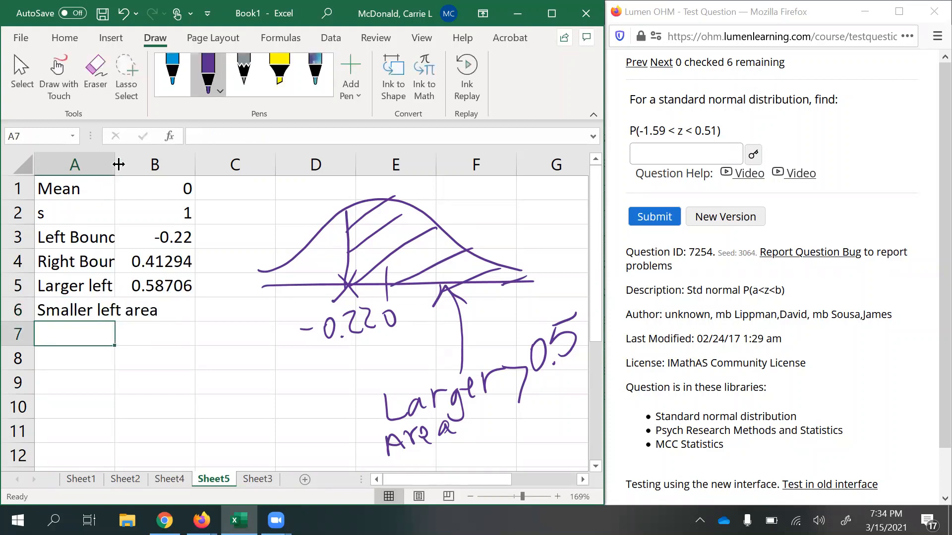
{"action": "double_click", "coordinate": [119, 164]}
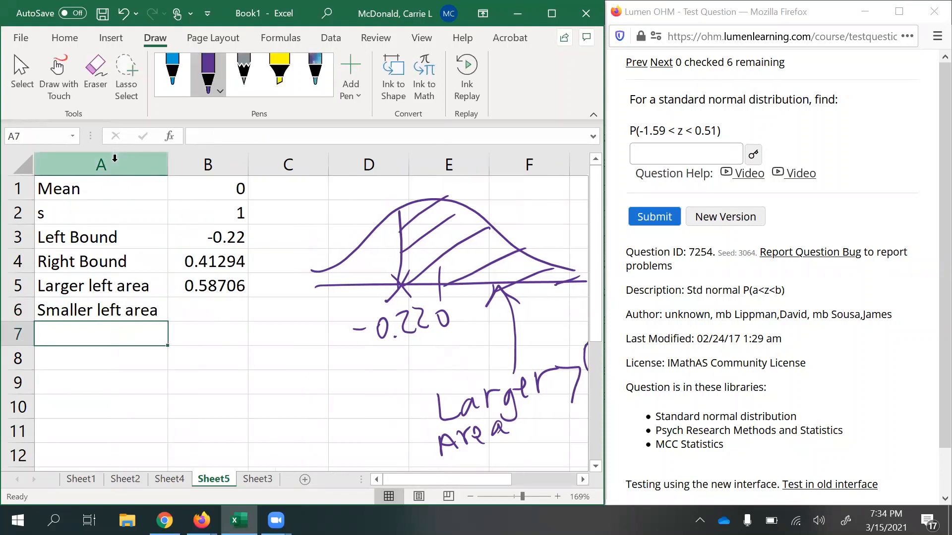
Enter the label "Between area" in cell A7
{"action": "left_click", "coordinate": [237, 315]}
{"action": "left_click", "coordinate": [125, 329]}
{"action": "type", "text": "P("}
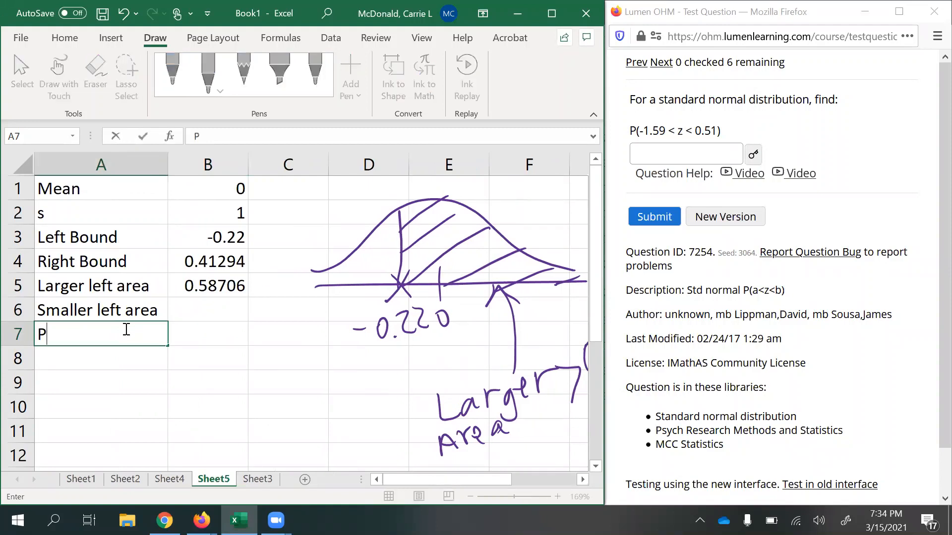
{"action": "key", "text": "BackSpace"}
{"action": "key", "text": "BackSpace"}
{"action": "type", "text": "Between area"}
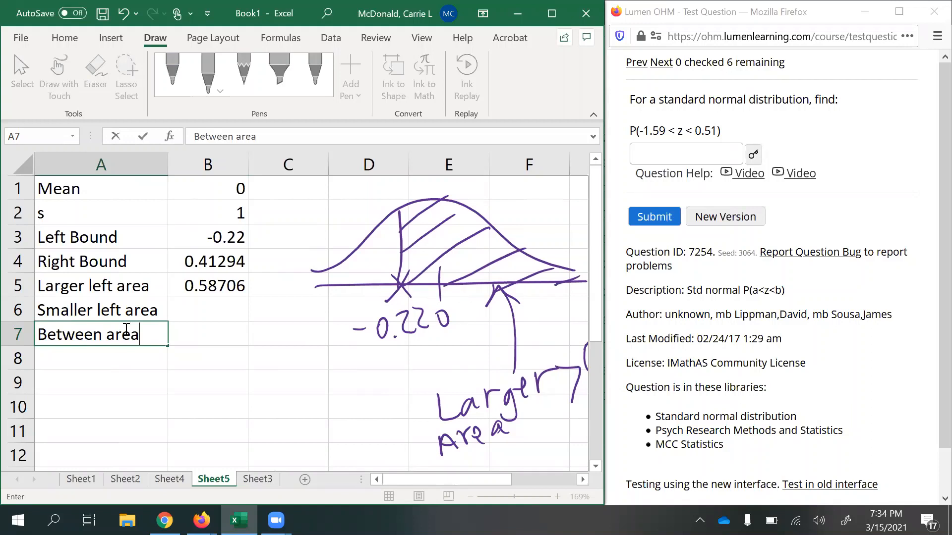
{"action": "key", "text": "Return"}
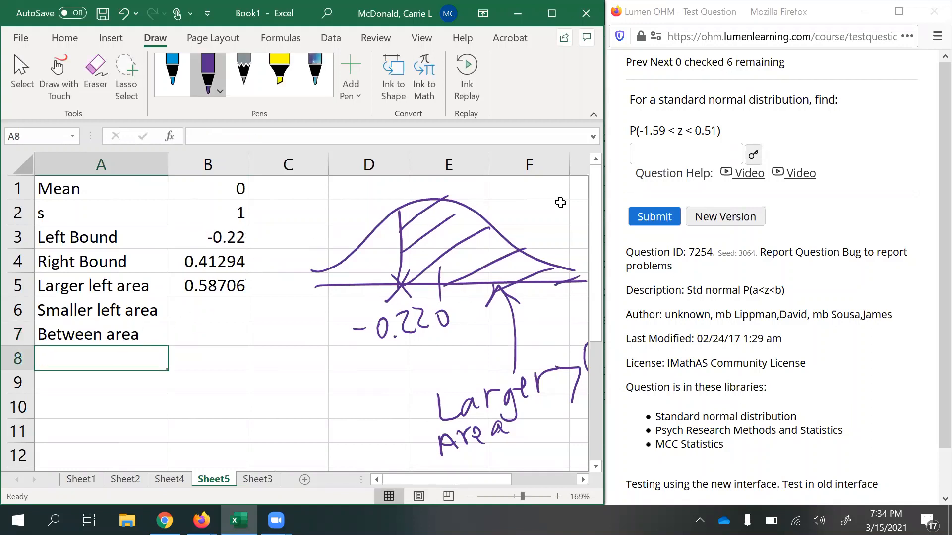
Set the Left Bound in cell B3 to -1.59, the lower limit from the question
{"action": "left_click", "coordinate": [688, 130]}
{"action": "double_click", "coordinate": [681, 130]}
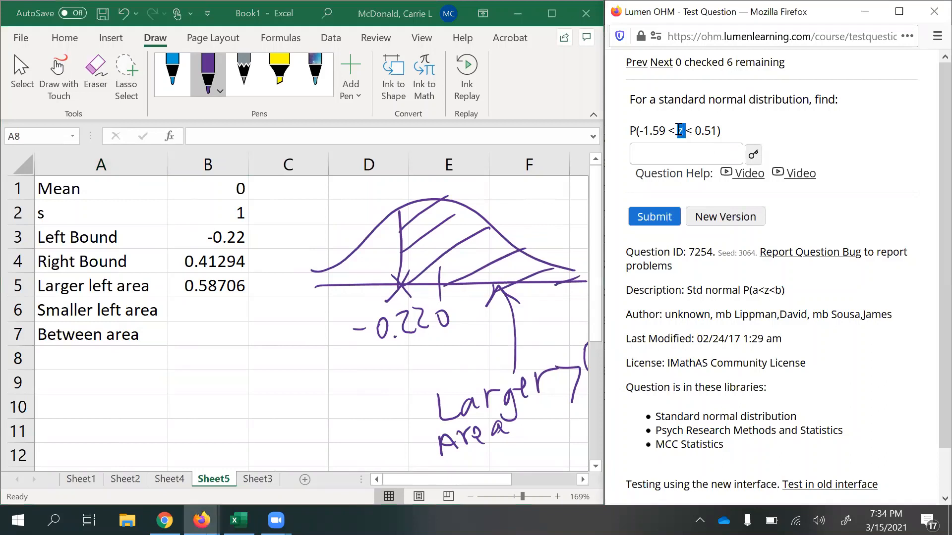
{"action": "left_click", "coordinate": [220, 189]}
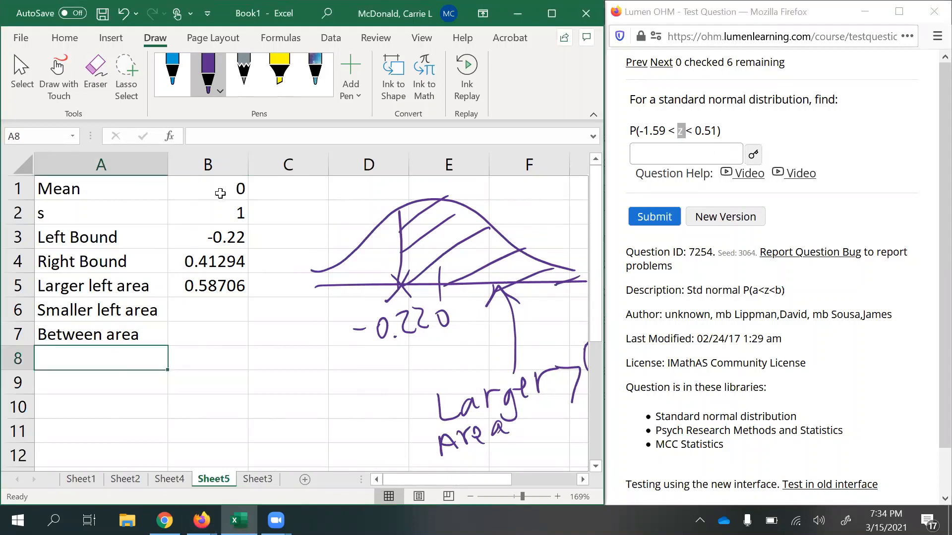
{"action": "left_click", "coordinate": [220, 214]}
{"action": "left_click", "coordinate": [220, 238]}
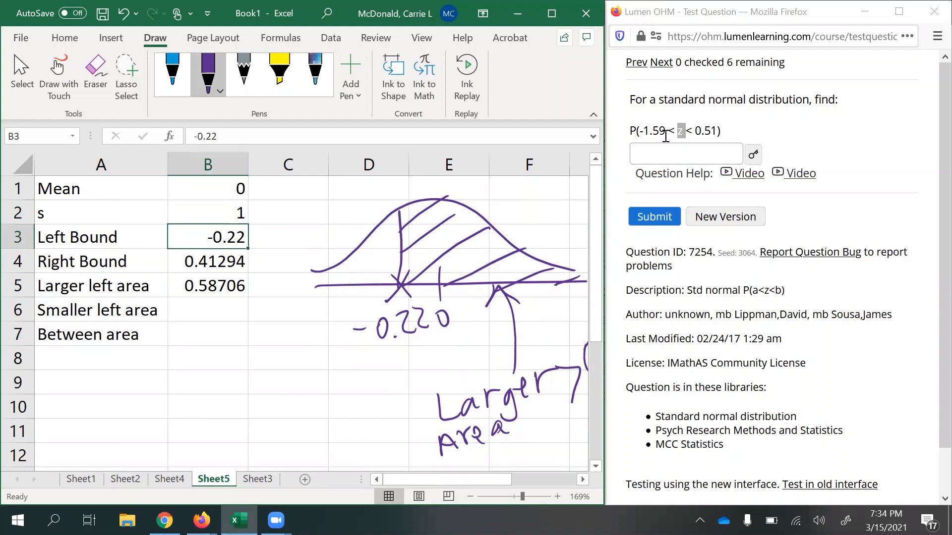
{"action": "type", "text": "-1.59"}
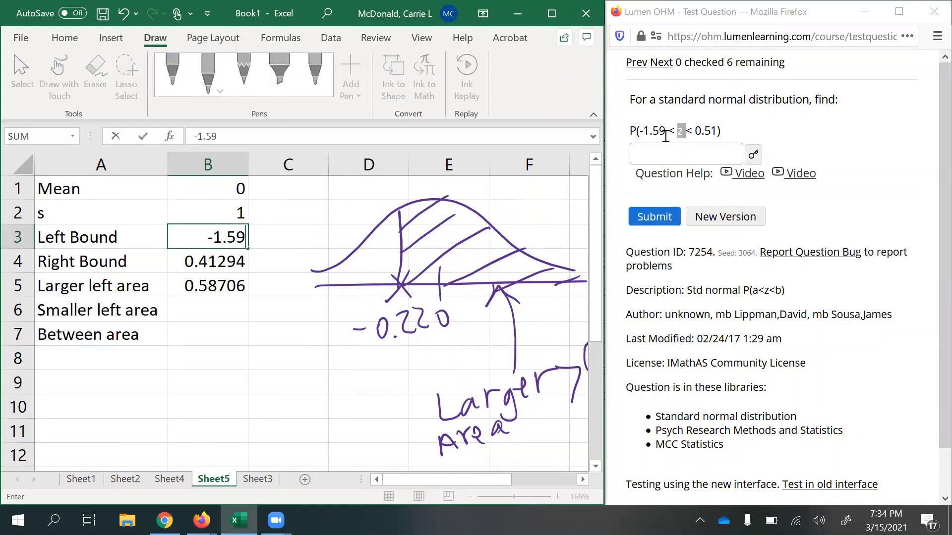
{"action": "key", "text": "Return"}
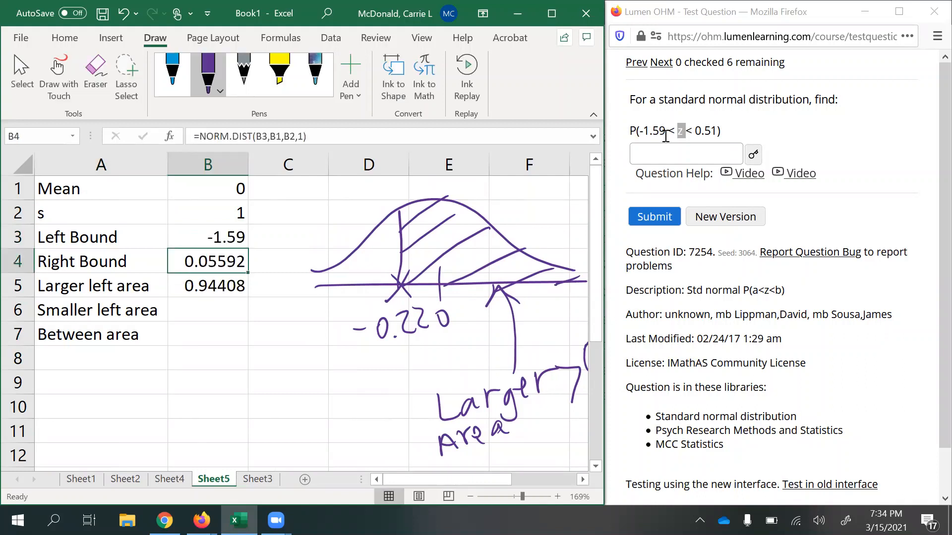
Replace the Right Bound formula in cell B4 with 0.51, the upper limit from the question
{"action": "left_click_drag", "start_coordinate": [697, 129], "coordinate": [721, 131]}
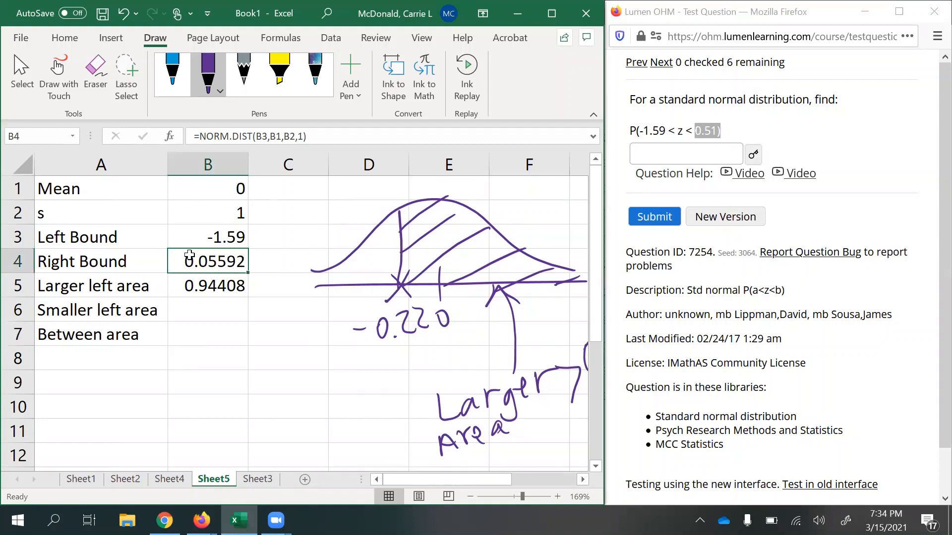
{"action": "type", "text": "0."}
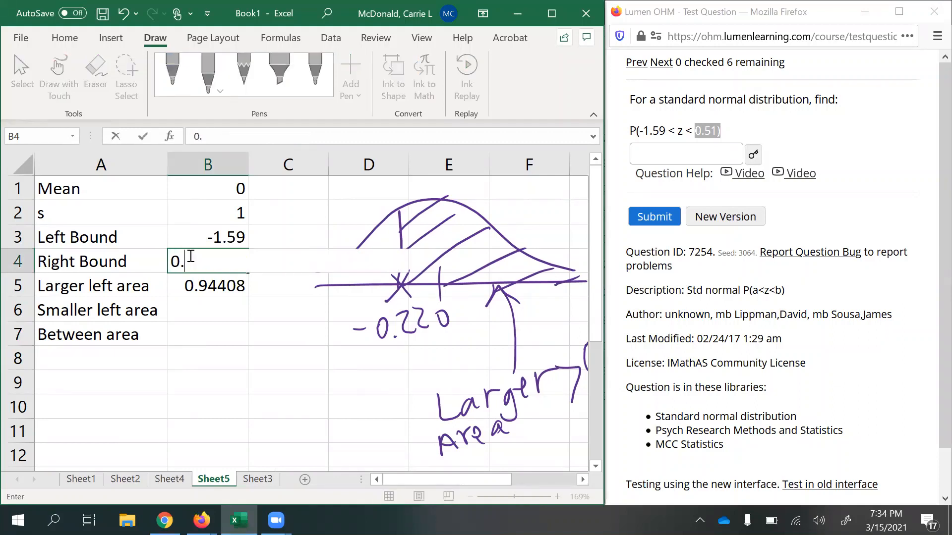
{"action": "type", "text": "51"}
{"action": "key", "text": "Return"}
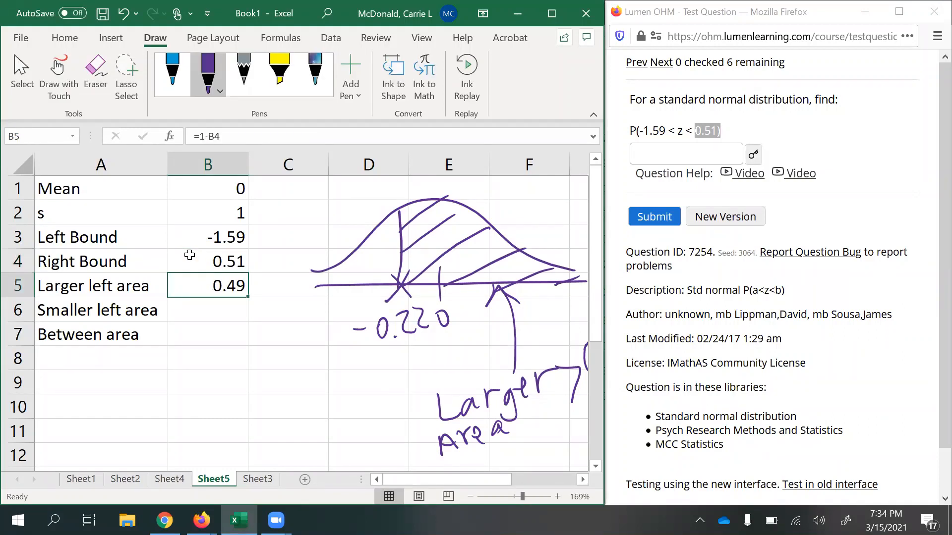
Clear the old formula from the Larger left area cell B5
{"action": "type", "text": "="}
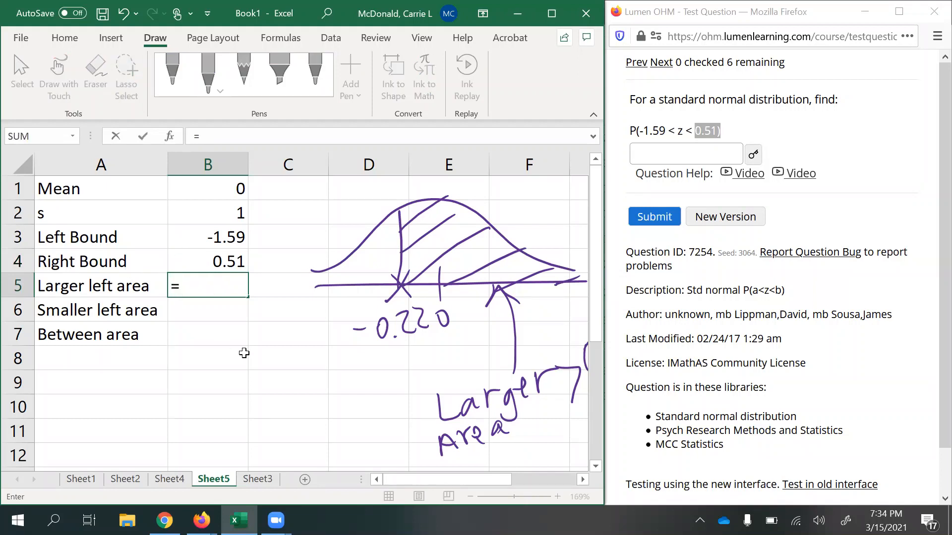
{"action": "key", "text": "BackSpace"}
{"action": "key", "text": "Return"}
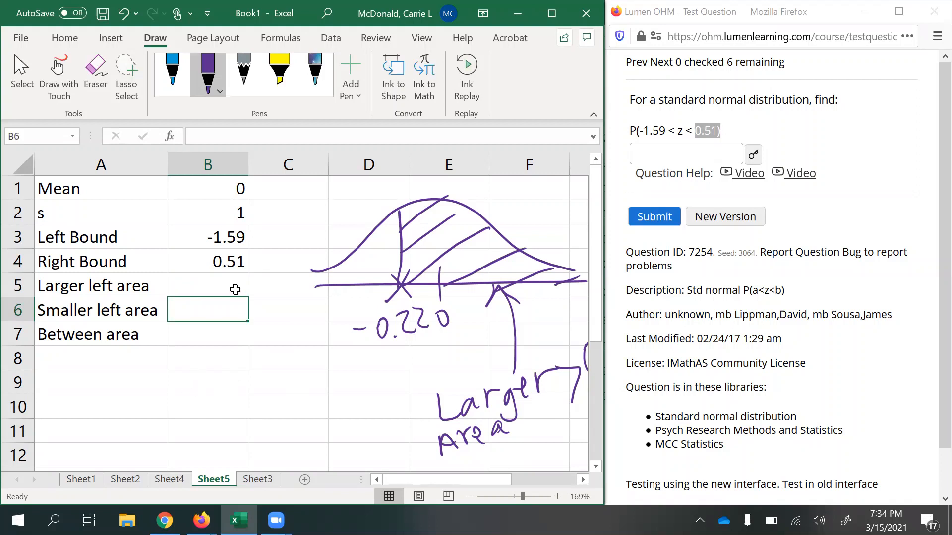
Erase the old ink sketch of the bell curve and its handwritten labels from the sheet
{"action": "left_click", "coordinate": [96, 74]}
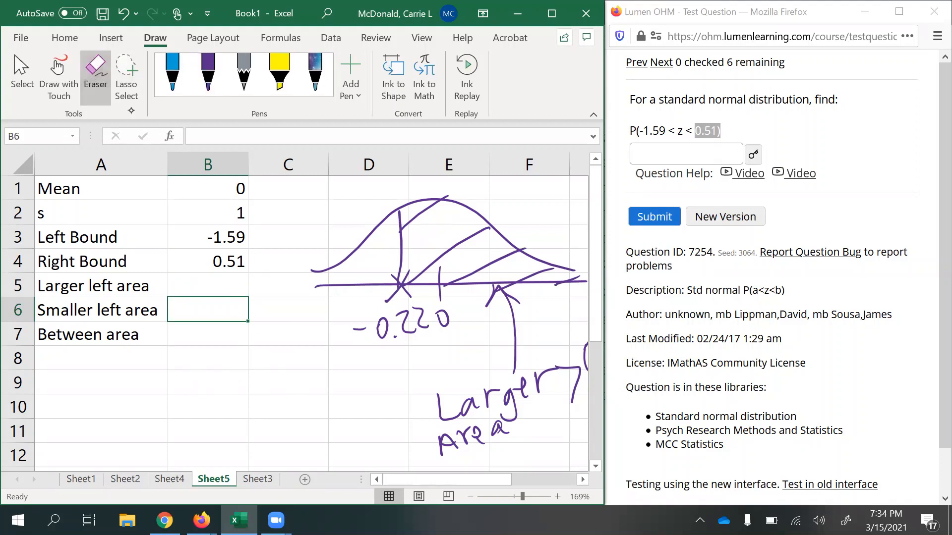
{"action": "mouse_move", "coordinate": [399, 214]}
{"action": "left_mouse_down"}
{"action": "mouse_move", "coordinate": [449, 442]}
{"action": "mouse_move", "coordinate": [476, 431]}
{"action": "mouse_move", "coordinate": [405, 322]}
{"action": "mouse_move", "coordinate": [421, 319]}
{"action": "left_mouse_up"}
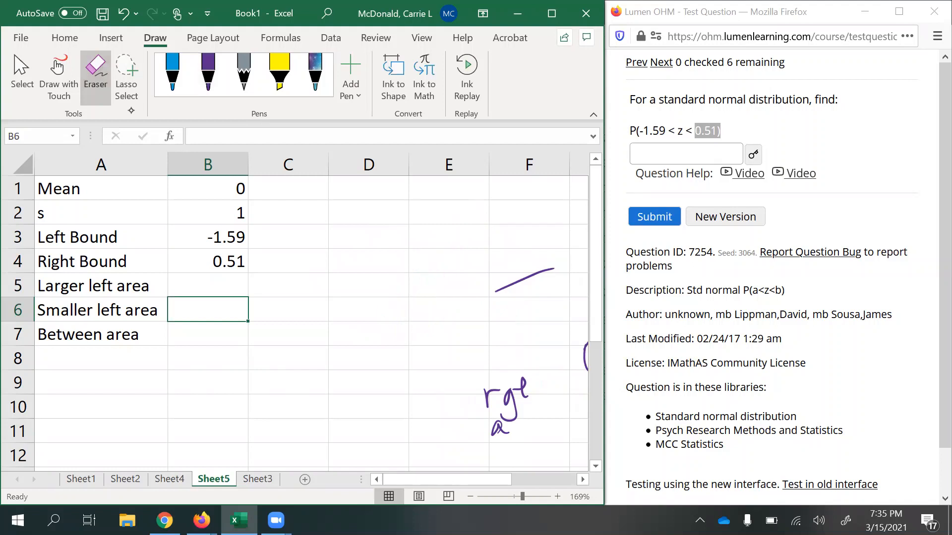
{"action": "mouse_move", "coordinate": [500, 430]}
{"action": "left_mouse_down"}
{"action": "mouse_move", "coordinate": [524, 389]}
{"action": "mouse_move", "coordinate": [586, 355]}
{"action": "mouse_move", "coordinate": [518, 282]}
{"action": "mouse_move", "coordinate": [490, 398]}
{"action": "left_mouse_up"}
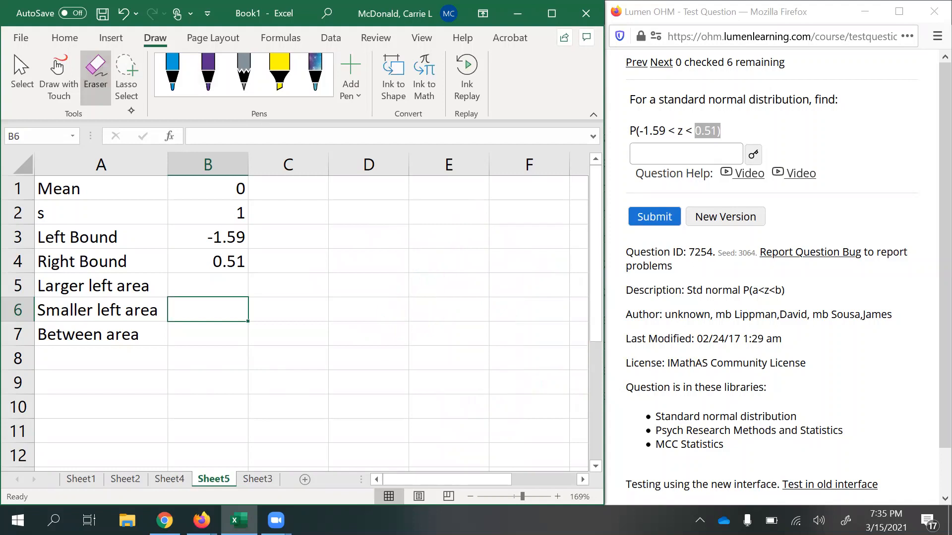
Draw a purple bell curve over a horizontal axis beside the table, with a centre tick labelled 0
{"action": "left_click", "coordinate": [208, 75]}
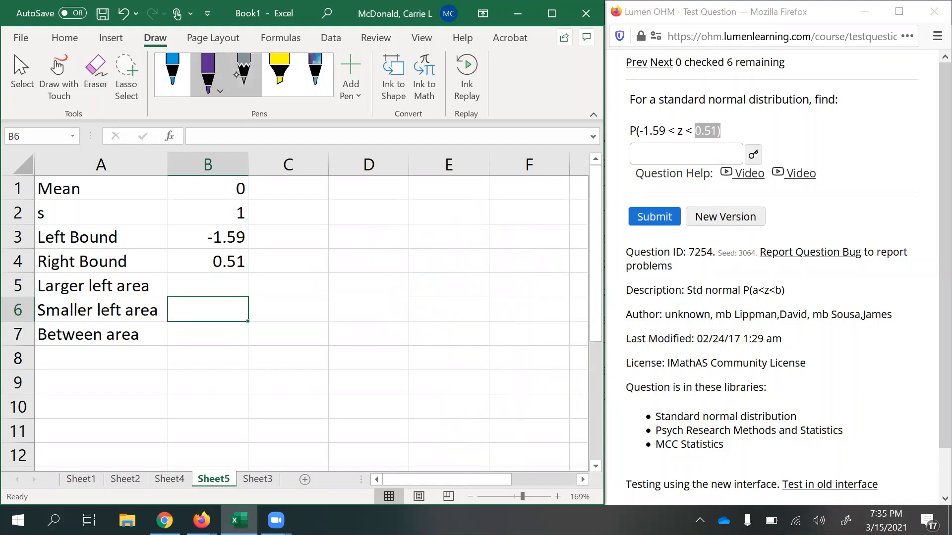
{"action": "mouse_move", "coordinate": [286, 295]}
{"action": "left_mouse_down"}
{"action": "mouse_move", "coordinate": [365, 242]}
{"action": "mouse_move", "coordinate": [463, 250]}
{"action": "mouse_move", "coordinate": [536, 297]}
{"action": "mouse_move", "coordinate": [514, 311]}
{"action": "mouse_move", "coordinate": [539, 312]}
{"action": "left_mouse_up"}
{"action": "left_click_drag", "start_coordinate": [415, 299], "coordinate": [416, 321]}
{"action": "mouse_move", "coordinate": [411, 333]}
{"action": "left_mouse_down"}
{"action": "mouse_move", "coordinate": [407, 341]}
{"action": "mouse_move", "coordinate": [412, 333]}
{"action": "left_mouse_up"}
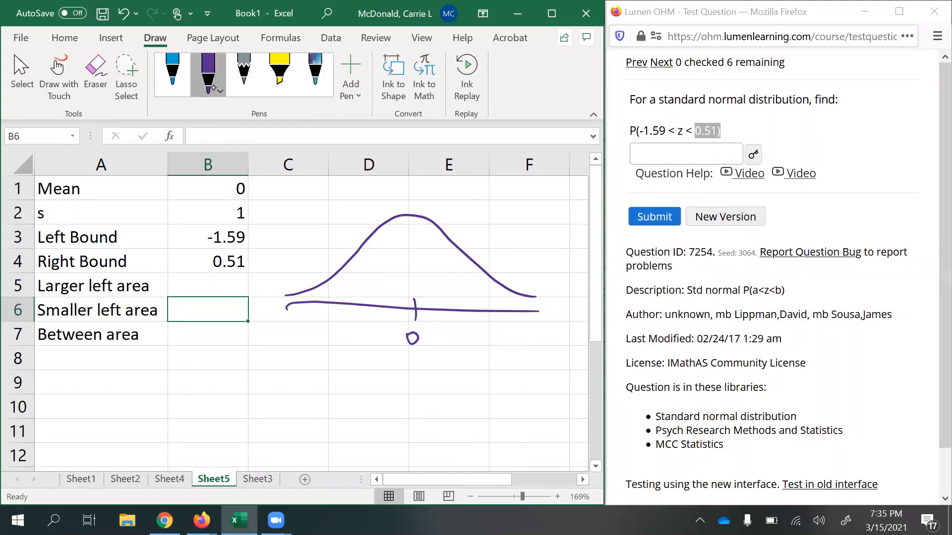
Mark the left bound on the axis in magenta with an X, the label -1.59 and a vertical line up to the curve
{"action": "left_click", "coordinate": [213, 89]}
{"action": "left_click", "coordinate": [213, 88]}
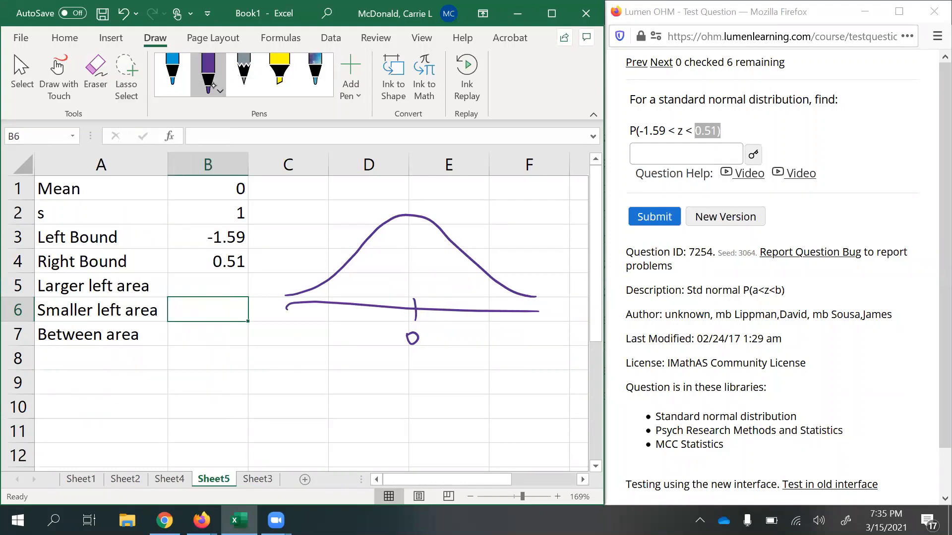
{"action": "left_click_drag", "start_coordinate": [354, 301], "coordinate": [369, 311]}
{"action": "left_click_drag", "start_coordinate": [369, 296], "coordinate": [361, 314]}
{"action": "left_click", "coordinate": [205, 87]}
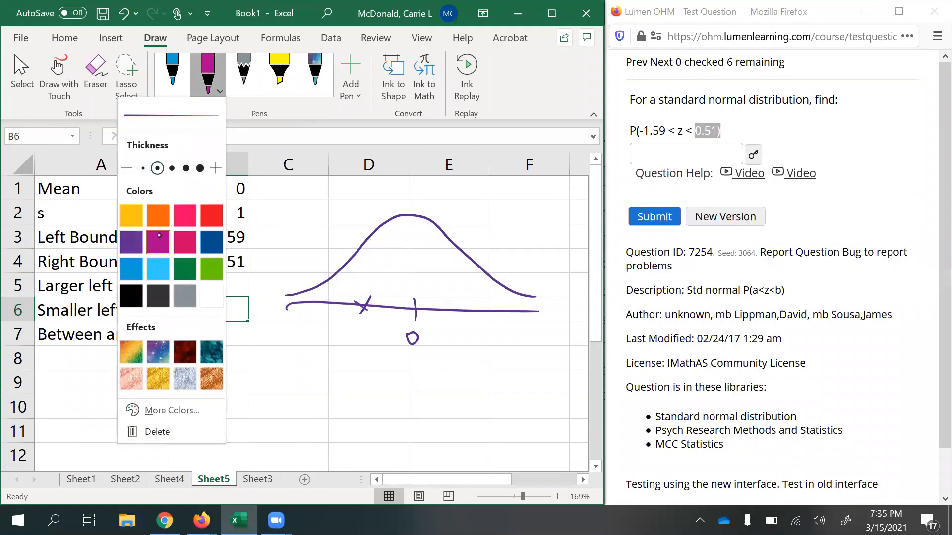
{"action": "left_click", "coordinate": [158, 242]}
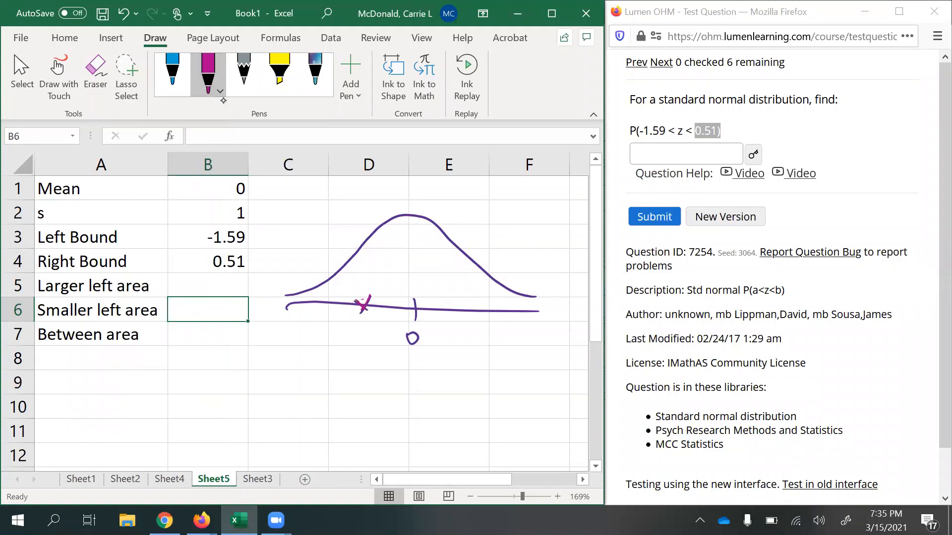
{"action": "left_click_drag", "start_coordinate": [323, 336], "coordinate": [333, 336]}
{"action": "mouse_move", "coordinate": [336, 331]}
{"action": "left_mouse_down"}
{"action": "mouse_move", "coordinate": [337, 342]}
{"action": "mouse_move", "coordinate": [349, 340]}
{"action": "mouse_move", "coordinate": [360, 325]}
{"action": "left_mouse_up"}
{"action": "mouse_move", "coordinate": [375, 325]}
{"action": "left_mouse_down"}
{"action": "mouse_move", "coordinate": [365, 329]}
{"action": "mouse_move", "coordinate": [370, 342]}
{"action": "left_mouse_up"}
{"action": "left_click_drag", "start_coordinate": [362, 282], "coordinate": [363, 305]}
{"action": "left_click_drag", "start_coordinate": [365, 233], "coordinate": [364, 299]}
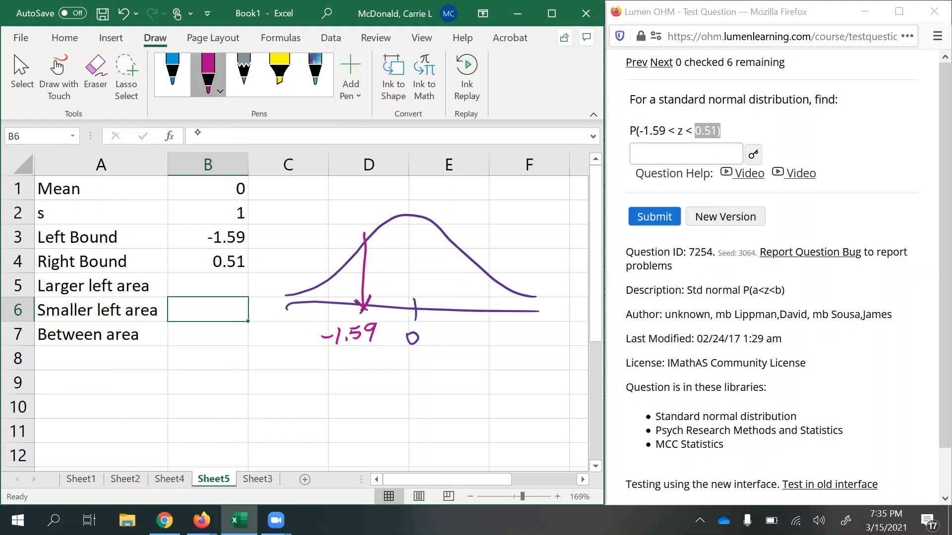
Mark the right bound on the axis in orange with an X, the label 0.51 and a vertical line up to the curve
{"action": "left_click", "coordinate": [208, 74]}
{"action": "left_click", "coordinate": [158, 215]}
{"action": "left_click", "coordinate": [223, 79]}
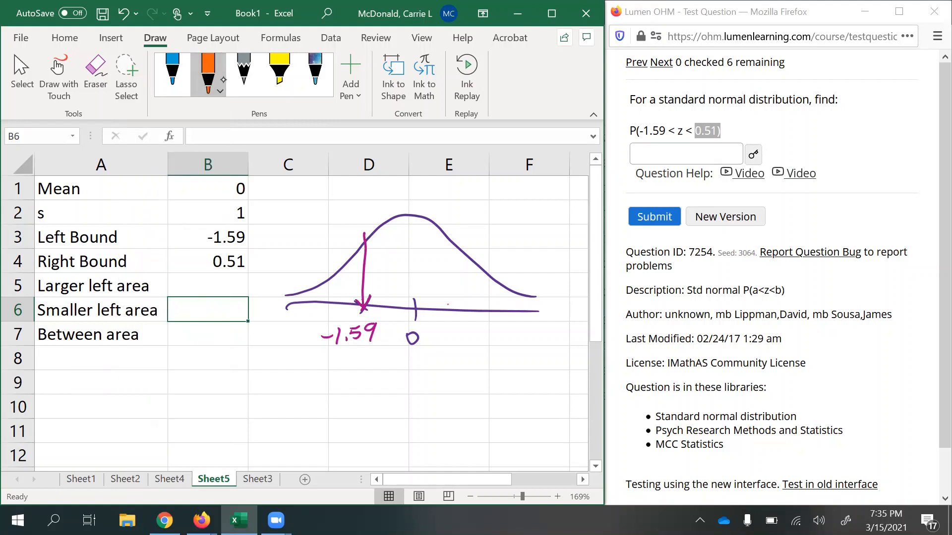
{"action": "left_click_drag", "start_coordinate": [445, 305], "coordinate": [455, 316]}
{"action": "mouse_move", "coordinate": [456, 304]}
{"action": "left_mouse_down"}
{"action": "mouse_move", "coordinate": [439, 335]}
{"action": "mouse_move", "coordinate": [453, 342]}
{"action": "left_mouse_up"}
{"action": "left_click", "coordinate": [446, 341]}
{"action": "mouse_move", "coordinate": [453, 331]}
{"action": "left_mouse_down"}
{"action": "mouse_move", "coordinate": [462, 330]}
{"action": "mouse_move", "coordinate": [445, 283]}
{"action": "mouse_move", "coordinate": [448, 237]}
{"action": "left_mouse_up"}
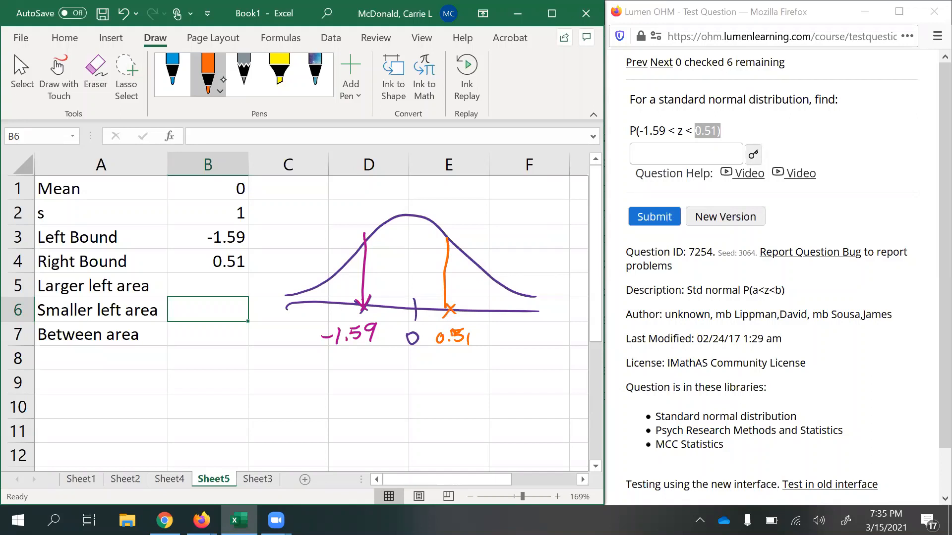
Circle the "Larger left area" label in orange and hatch the area under the curve left of 0.51
{"action": "mouse_move", "coordinate": [135, 269]}
{"action": "left_mouse_down"}
{"action": "mouse_move", "coordinate": [128, 278]}
{"action": "mouse_move", "coordinate": [139, 297]}
{"action": "mouse_move", "coordinate": [127, 275]}
{"action": "left_mouse_up"}
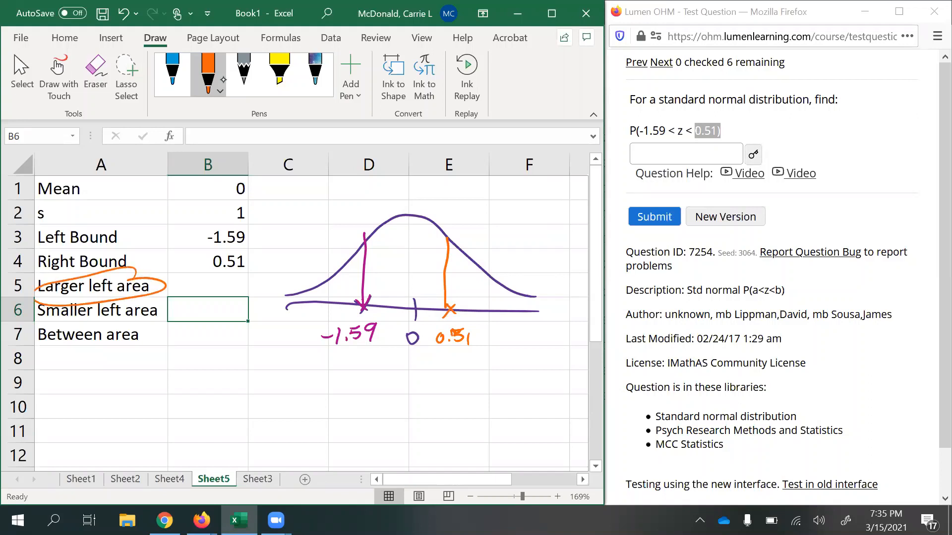
{"action": "mouse_move", "coordinate": [444, 299]}
{"action": "left_mouse_down"}
{"action": "mouse_move", "coordinate": [430, 310]}
{"action": "mouse_move", "coordinate": [408, 308]}
{"action": "left_mouse_up"}
{"action": "left_click_drag", "start_coordinate": [444, 281], "coordinate": [361, 312]}
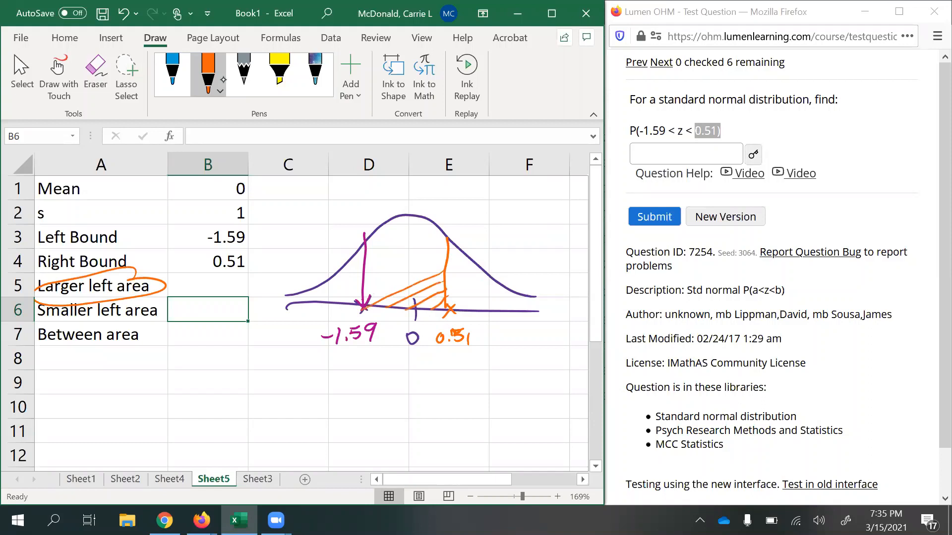
{"action": "left_click_drag", "start_coordinate": [444, 260], "coordinate": [329, 306]}
{"action": "left_click_drag", "start_coordinate": [445, 241], "coordinate": [323, 302]}
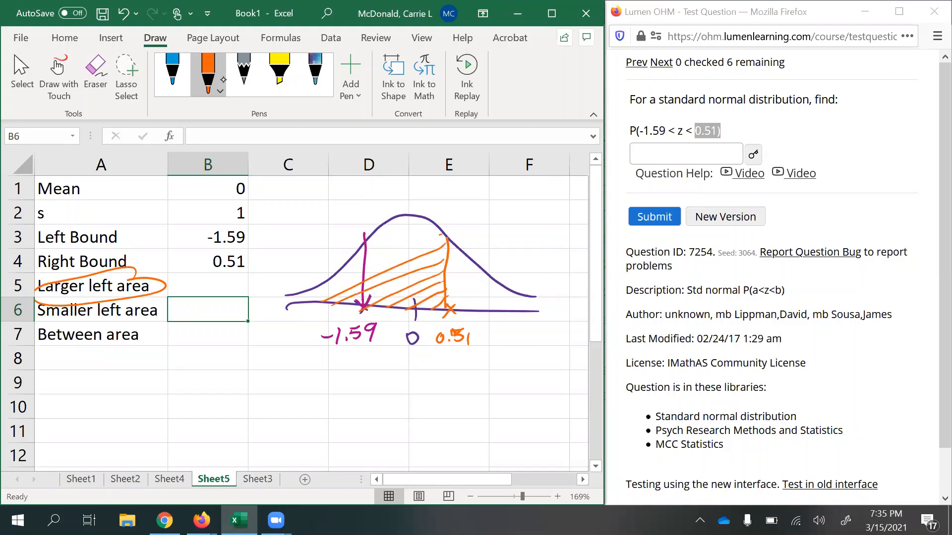
{"action": "mouse_move", "coordinate": [439, 234]}
{"action": "left_mouse_down"}
{"action": "mouse_move", "coordinate": [304, 302]}
{"action": "mouse_move", "coordinate": [407, 238]}
{"action": "mouse_move", "coordinate": [333, 278]}
{"action": "left_mouse_up"}
{"action": "left_click_drag", "start_coordinate": [405, 217], "coordinate": [358, 251]}
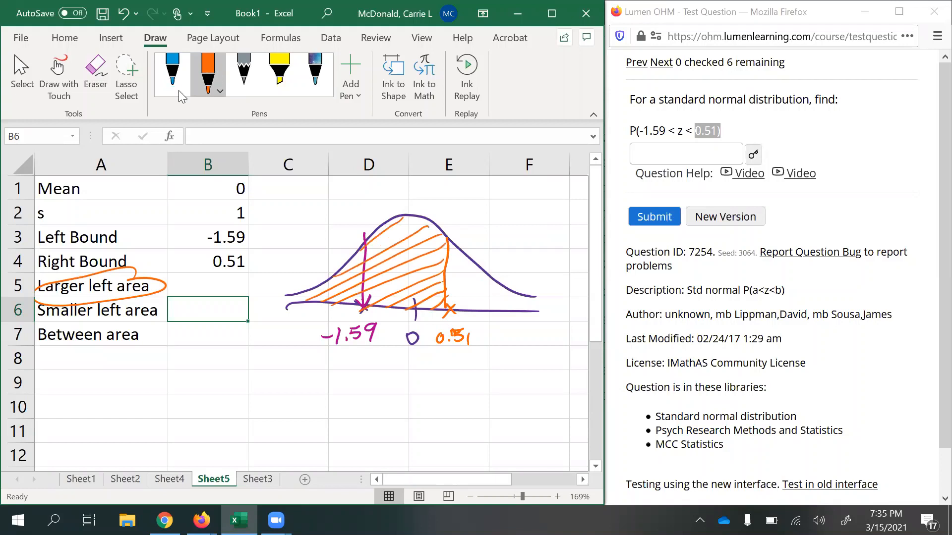
Enter the larger left area in B5 as =NORM.DIST(B4,B1,B2,TRUE), using the right bound, mean and standard deviation cells
{"action": "left_click", "coordinate": [231, 291]}
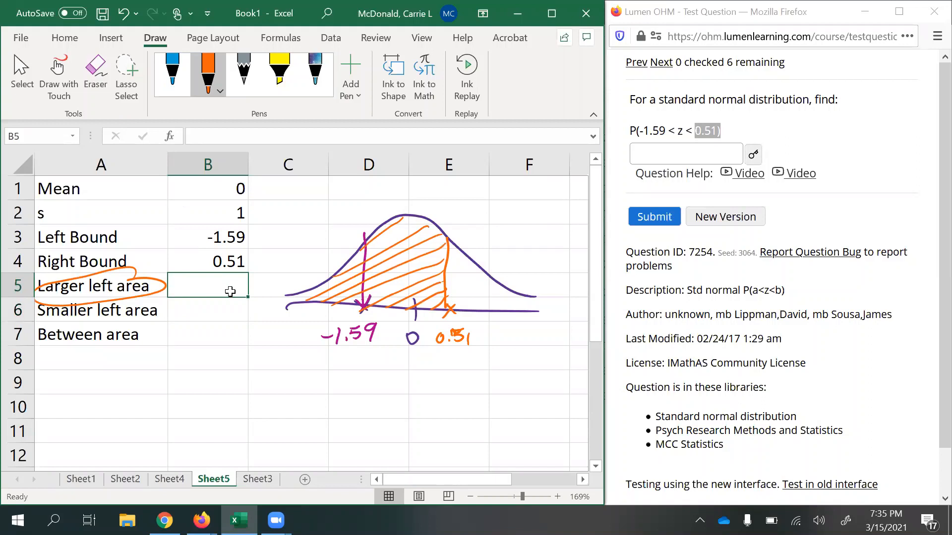
{"action": "type", "text": "=norm.d"}
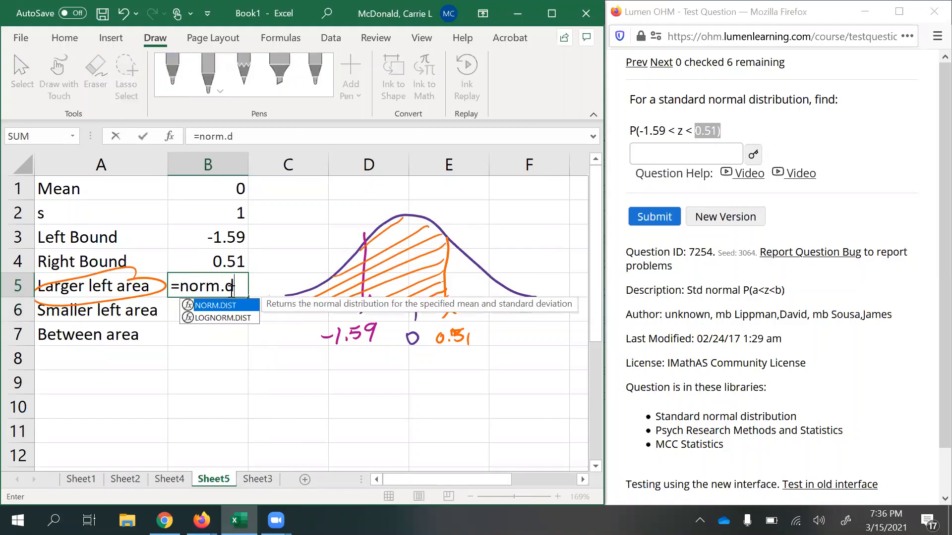
{"action": "type", "text": "ist("}
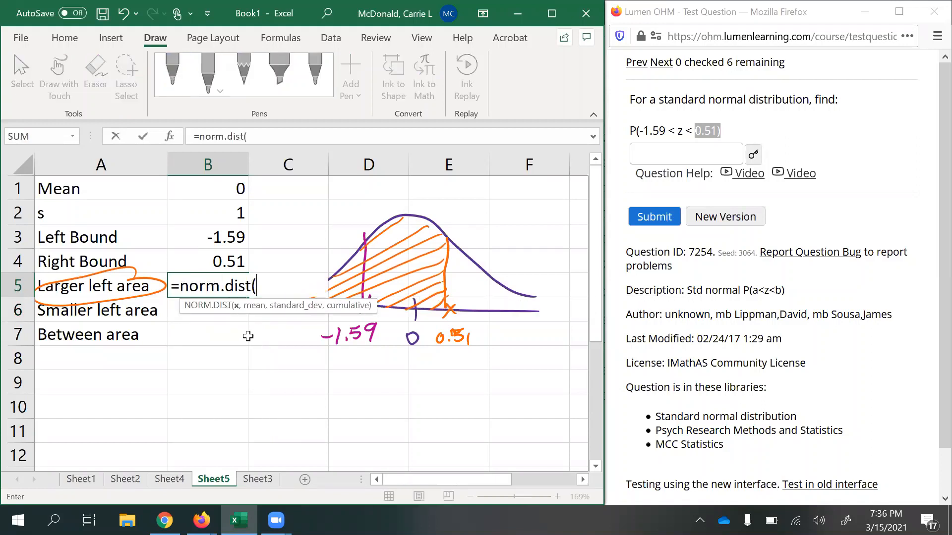
{"action": "left_click", "coordinate": [231, 267]}
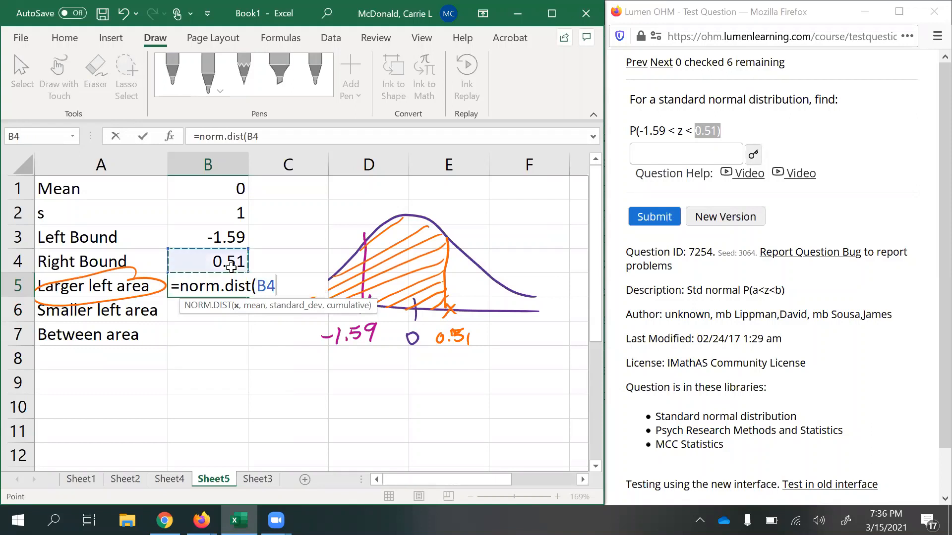
{"action": "type", "text": ","}
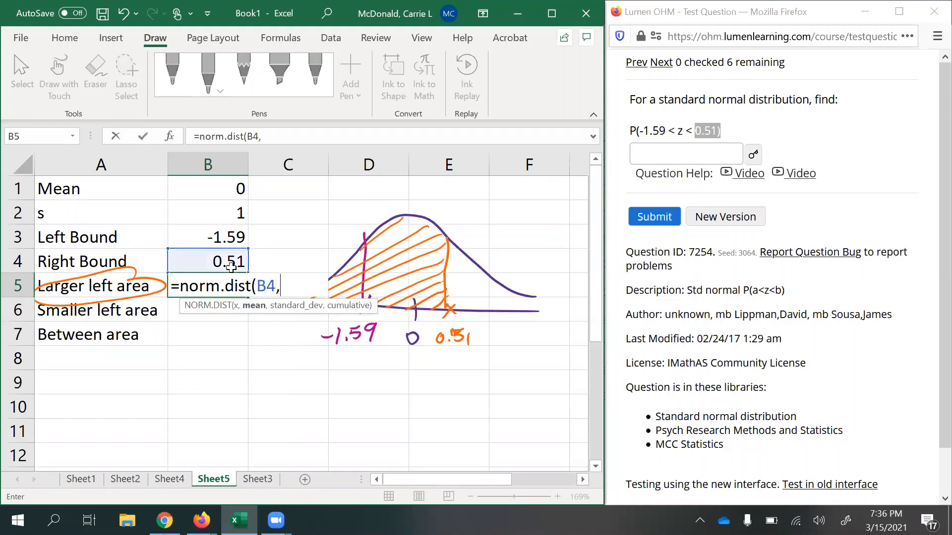
{"action": "left_click", "coordinate": [187, 187]}
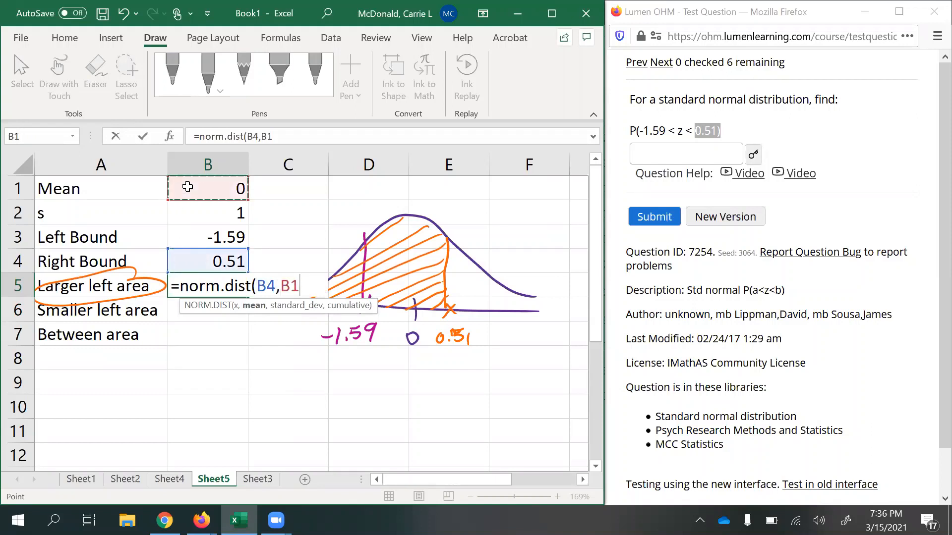
{"action": "type", "text": ","}
{"action": "left_click", "coordinate": [200, 208]}
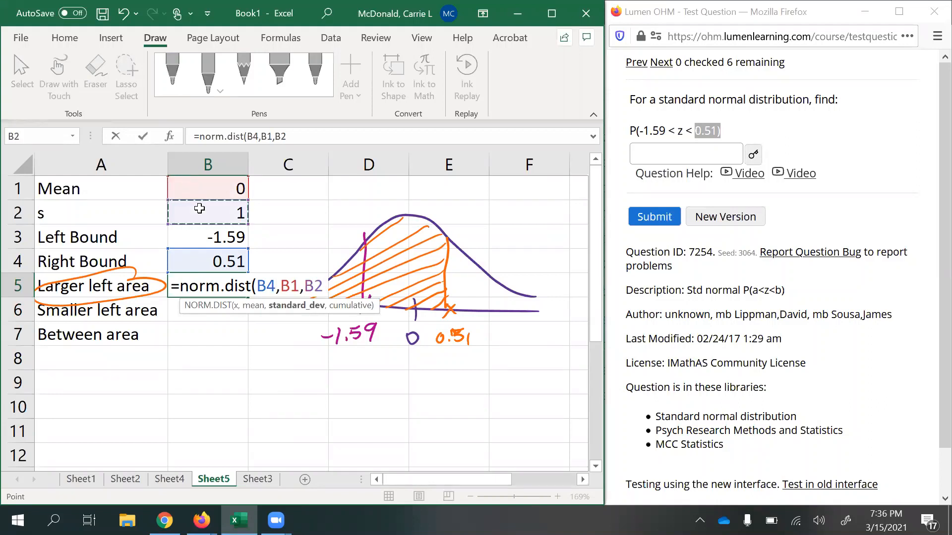
{"action": "type", "text": ","}
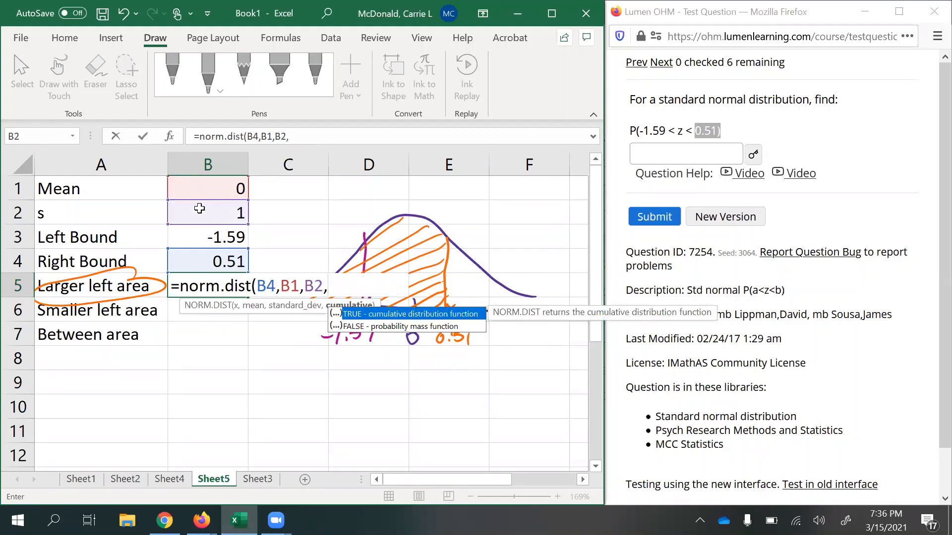
{"action": "type", "text": "true)"}
{"action": "key", "text": "Return"}
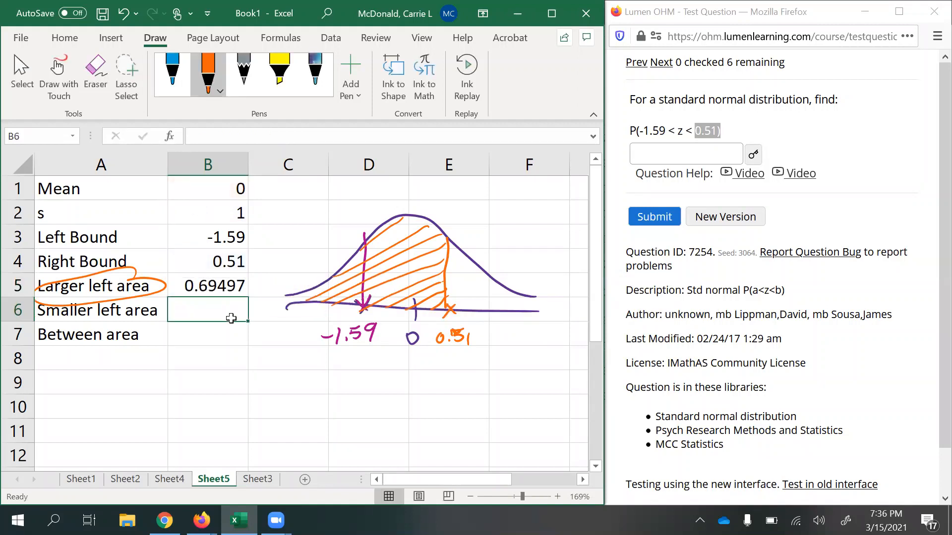
Recolour the pen magenta and hatch the area under the curve left of the -1.59 line
{"action": "left_click", "coordinate": [218, 91]}
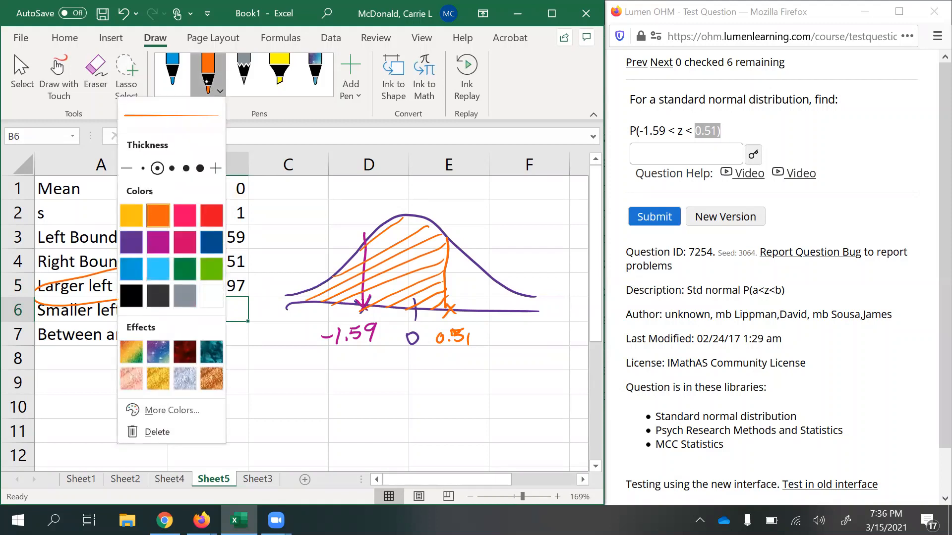
{"action": "left_click", "coordinate": [206, 81]}
{"action": "left_click", "coordinate": [206, 78]}
{"action": "left_click", "coordinate": [158, 242]}
{"action": "left_click", "coordinate": [212, 87]}
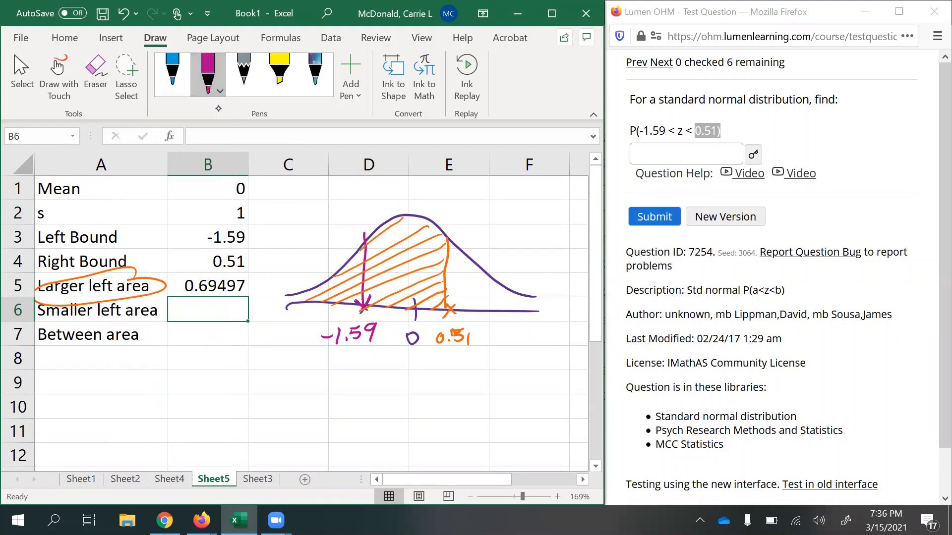
{"action": "left_click_drag", "start_coordinate": [349, 253], "coordinate": [357, 263]}
{"action": "mouse_move", "coordinate": [338, 265]}
{"action": "left_mouse_down"}
{"action": "mouse_move", "coordinate": [358, 277]}
{"action": "mouse_move", "coordinate": [349, 298]}
{"action": "left_mouse_up"}
{"action": "left_click_drag", "start_coordinate": [318, 286], "coordinate": [333, 302]}
Enter the smaller left area in B6 as =NORM.DIST(B3,B1,B2,1), using the left bound, mean and standard deviation cells
{"action": "right_click", "coordinate": [212, 307]}
{"action": "left_click", "coordinate": [182, 309]}
{"action": "type", "text": "=norm.d"}
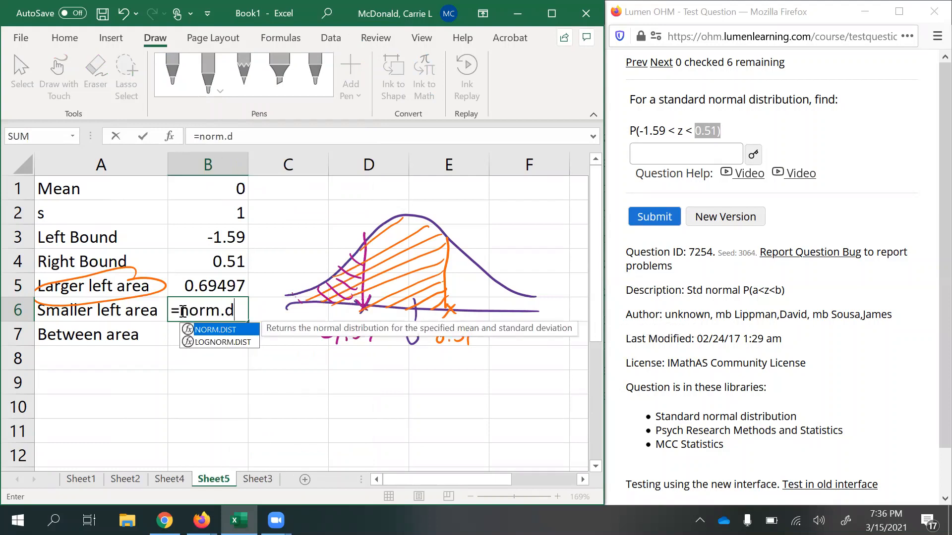
{"action": "type", "text": "ist("}
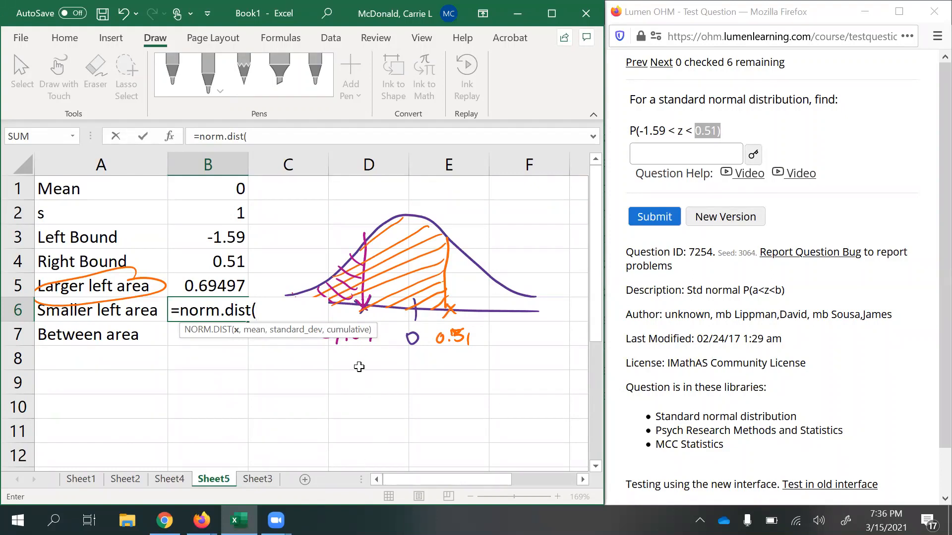
{"action": "left_click", "coordinate": [342, 362]}
{"action": "left_click", "coordinate": [188, 241]}
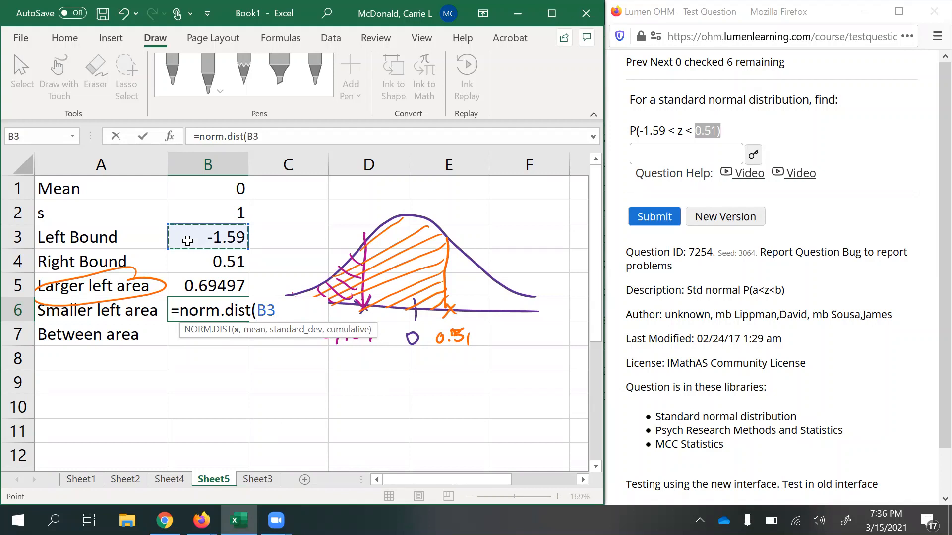
{"action": "type", "text": ","}
{"action": "left_click", "coordinate": [208, 196]}
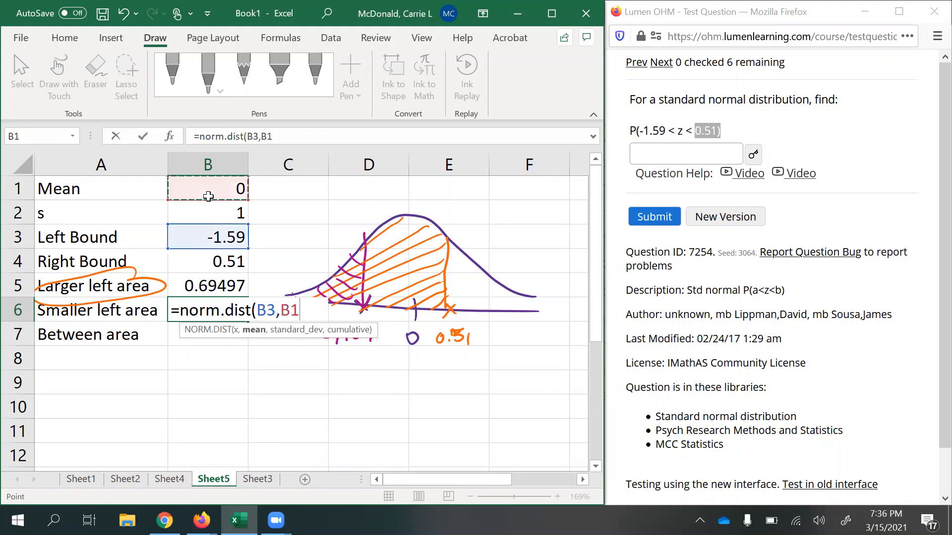
{"action": "type", "text": ","}
{"action": "left_click", "coordinate": [213, 214]}
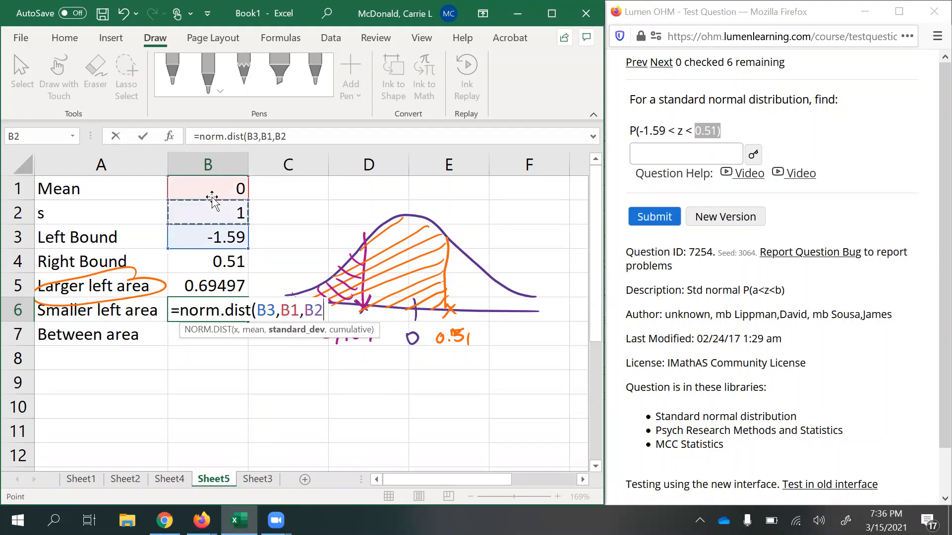
{"action": "type", "text": ",1)"}
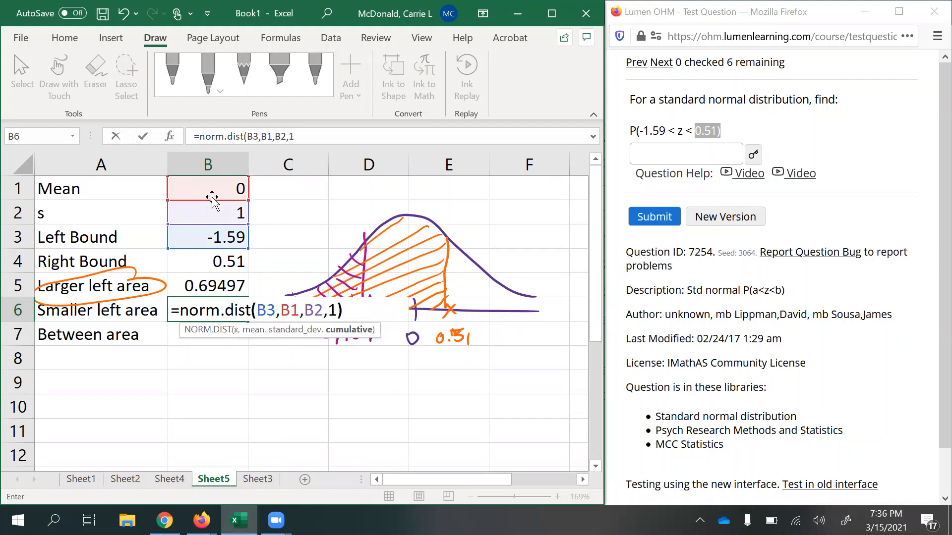
{"action": "key", "text": "Return"}
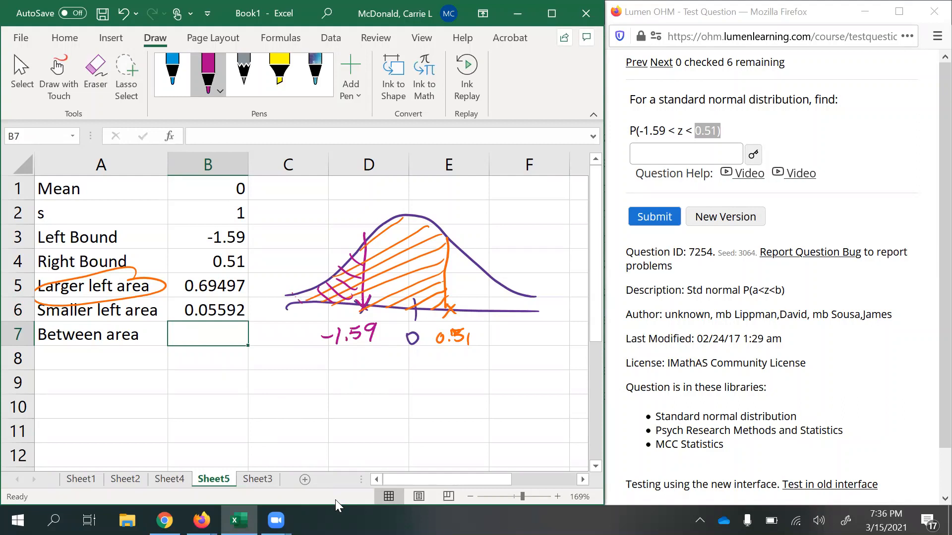
Circle the larger left area value in B5 in orange and the smaller left area value in B6 in magenta
{"action": "left_click", "coordinate": [211, 79]}
{"action": "left_click", "coordinate": [163, 211]}
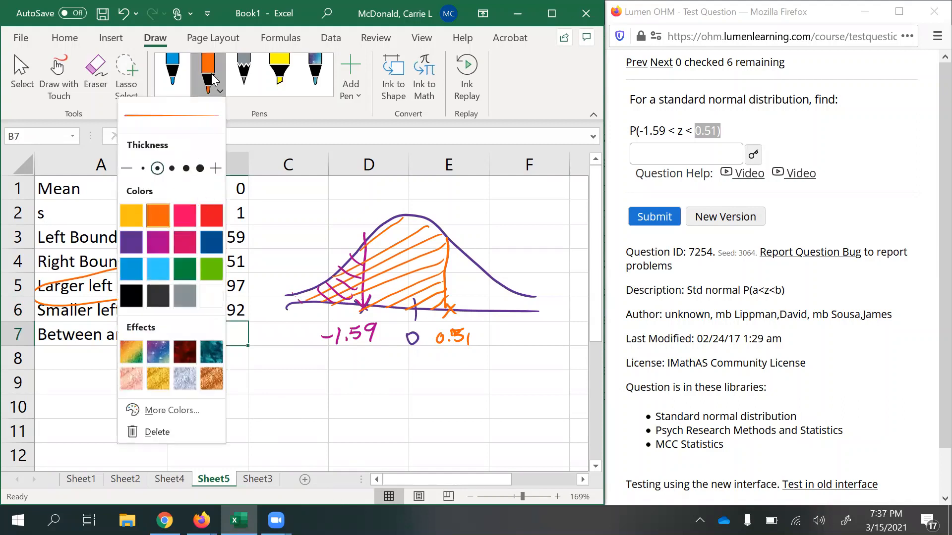
{"action": "mouse_move", "coordinate": [238, 276]}
{"action": "left_mouse_down"}
{"action": "mouse_move", "coordinate": [215, 271]}
{"action": "mouse_move", "coordinate": [254, 281]}
{"action": "mouse_move", "coordinate": [235, 278]}
{"action": "left_mouse_up"}
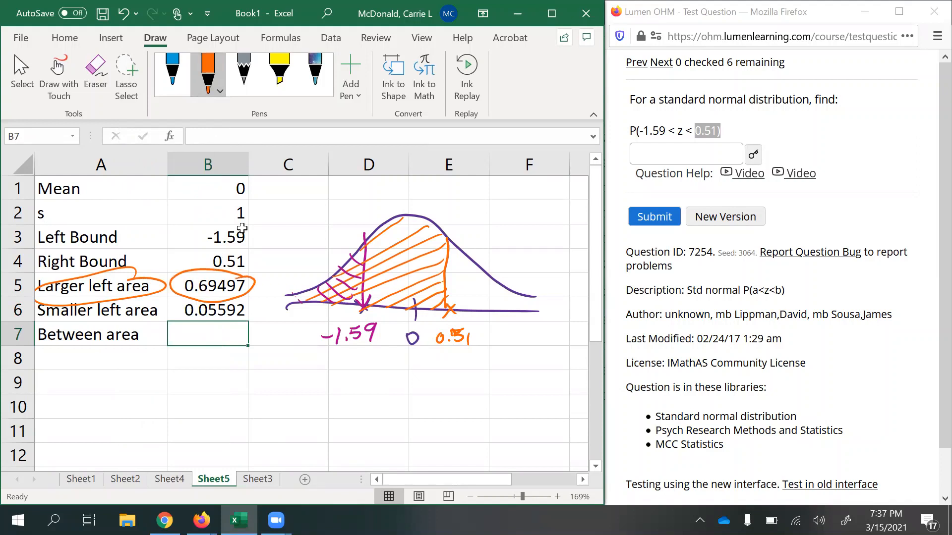
{"action": "left_click", "coordinate": [208, 77]}
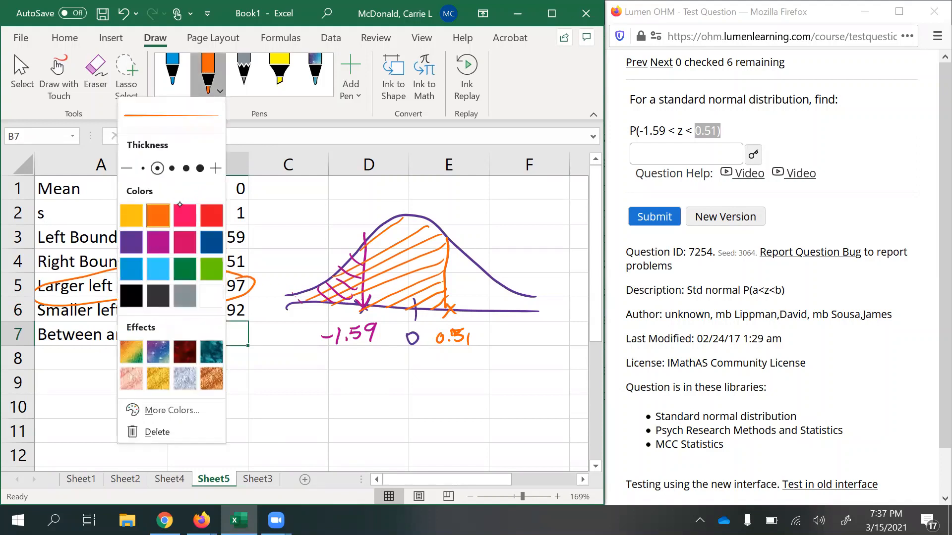
{"action": "left_click", "coordinate": [157, 242]}
{"action": "mouse_move", "coordinate": [243, 300]}
{"action": "left_mouse_down"}
{"action": "mouse_move", "coordinate": [195, 298]}
{"action": "mouse_move", "coordinate": [190, 325]}
{"action": "mouse_move", "coordinate": [250, 302]}
{"action": "mouse_move", "coordinate": [225, 308]}
{"action": "left_mouse_up"}
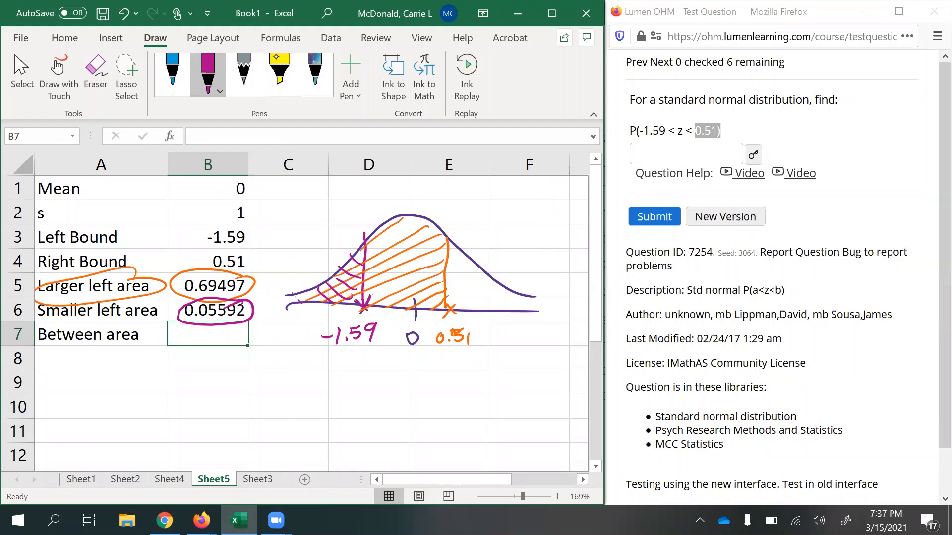
Scribble magenta loops near the curve's peak and fill the area between -1.59 and 0.51 with the yellow highlighter
{"action": "mouse_move", "coordinate": [396, 221]}
{"action": "left_mouse_down"}
{"action": "mouse_move", "coordinate": [373, 242]}
{"action": "mouse_move", "coordinate": [422, 229]}
{"action": "left_mouse_up"}
{"action": "left_click", "coordinate": [280, 74]}
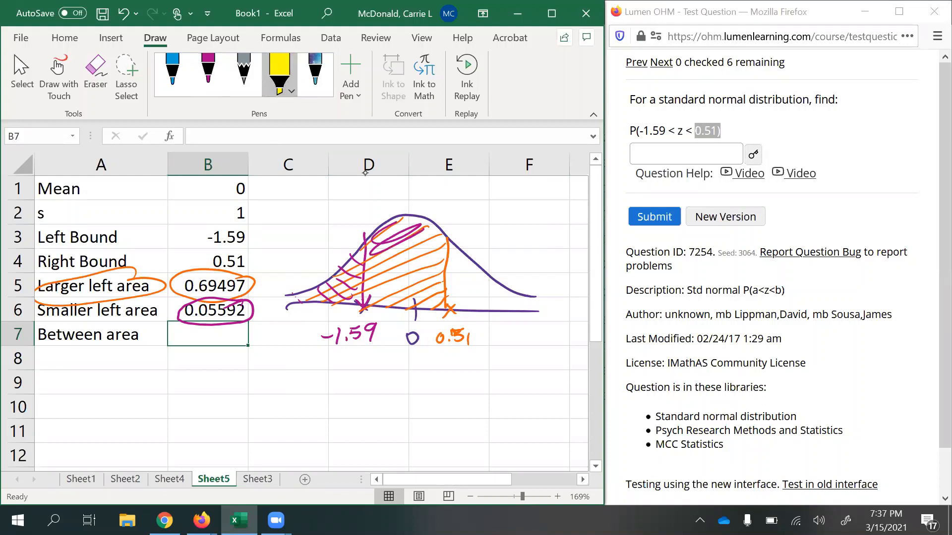
{"action": "mouse_move", "coordinate": [380, 253]}
{"action": "left_mouse_down"}
{"action": "mouse_move", "coordinate": [416, 224]}
{"action": "mouse_move", "coordinate": [402, 216]}
{"action": "left_mouse_up"}
{"action": "mouse_move", "coordinate": [389, 285]}
{"action": "left_mouse_down"}
{"action": "mouse_move", "coordinate": [437, 233]}
{"action": "mouse_move", "coordinate": [422, 299]}
{"action": "mouse_move", "coordinate": [377, 248]}
{"action": "mouse_move", "coordinate": [403, 285]}
{"action": "left_mouse_up"}
{"action": "left_click_drag", "start_coordinate": [439, 242], "coordinate": [443, 272]}
{"action": "left_click_drag", "start_coordinate": [404, 300], "coordinate": [416, 305]}
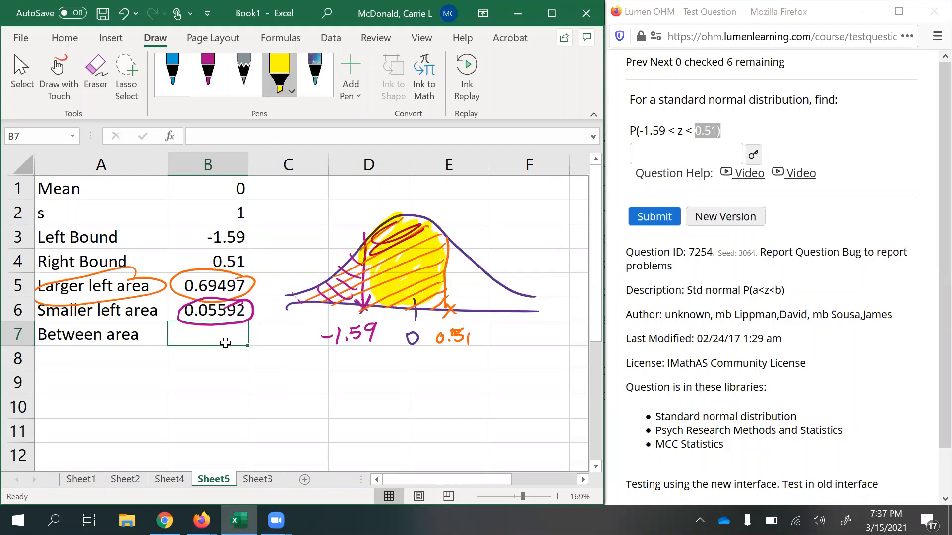
Calculate the between area in B7 with the formula =B5-B6
{"action": "type", "text": "="}
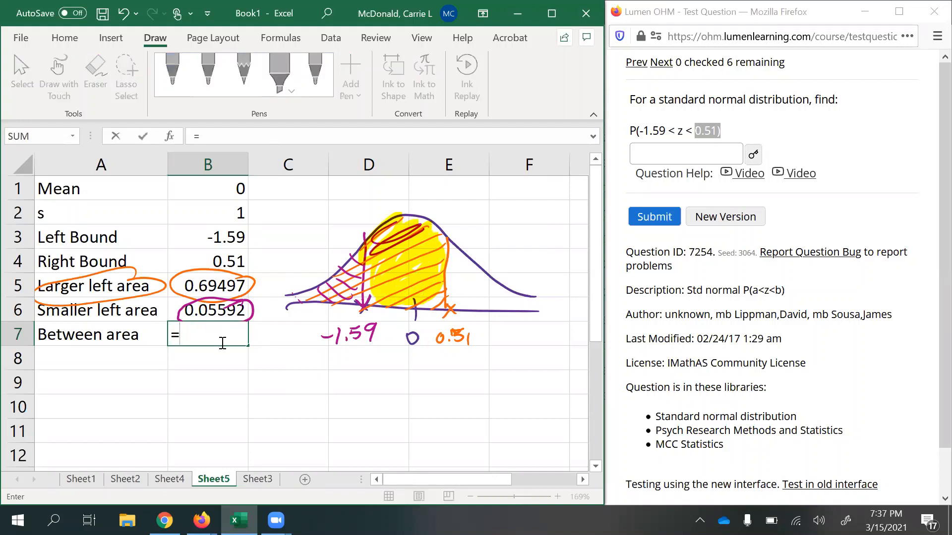
{"action": "left_click", "coordinate": [216, 290]}
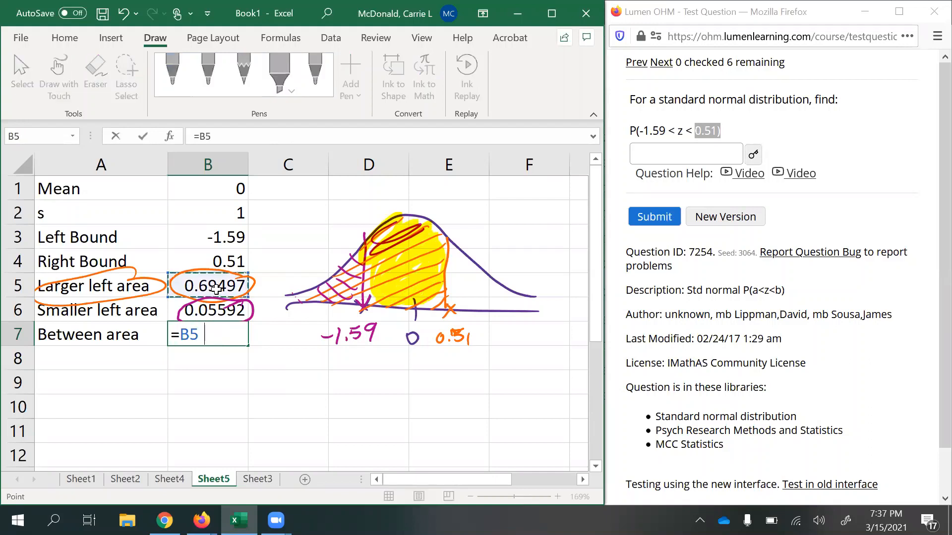
{"action": "type", "text": "-"}
{"action": "left_click", "coordinate": [210, 310]}
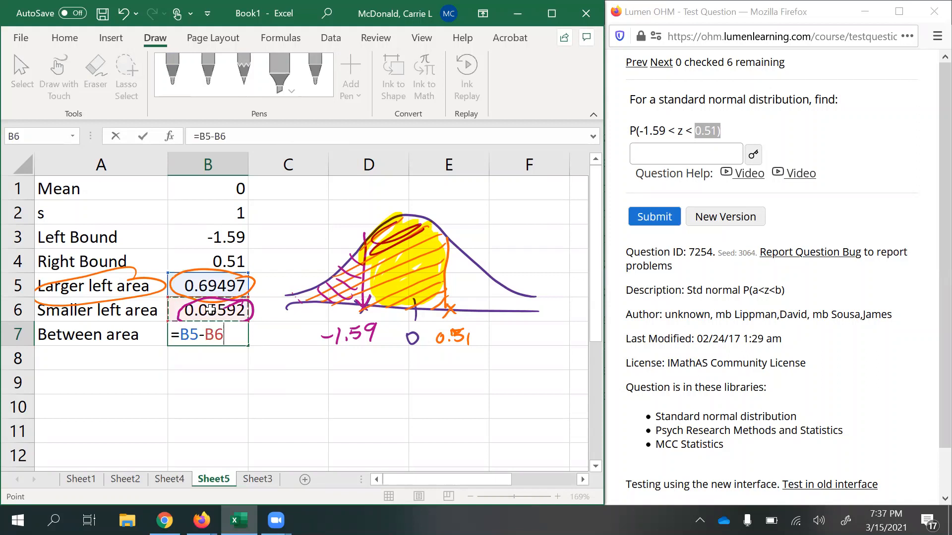
{"action": "key", "text": "Return"}
Copy the between area from B7 into the question's answer field in Firefox and submit it
{"action": "left_click", "coordinate": [202, 328]}
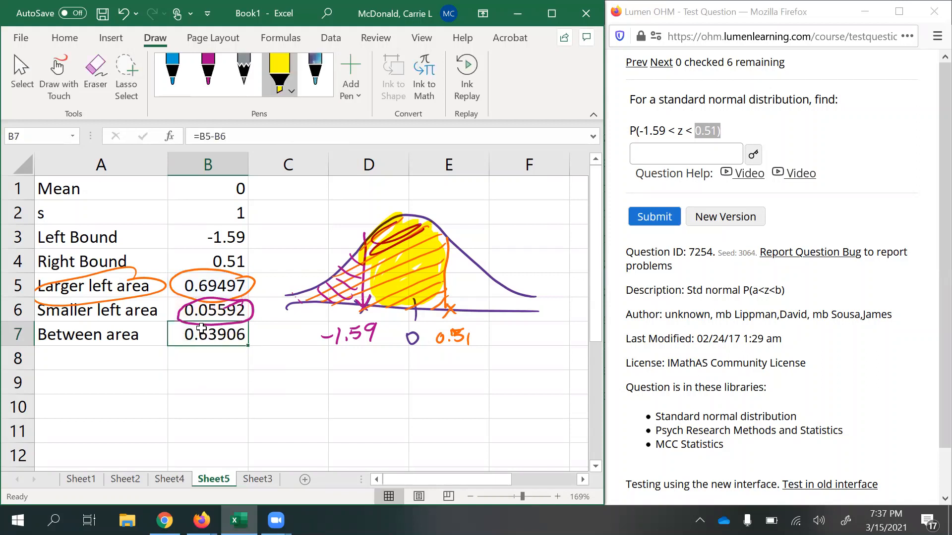
{"action": "key", "text": "ctrl+c"}
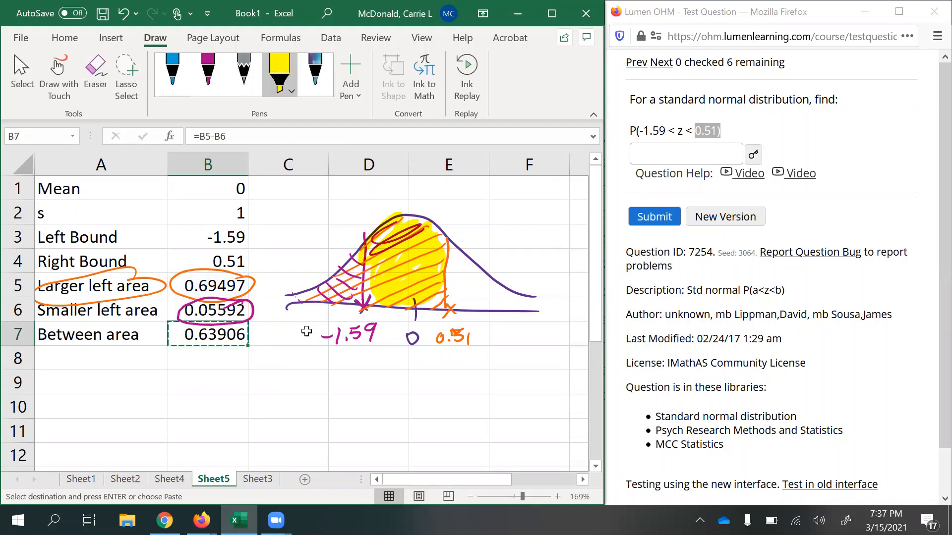
{"action": "left_click", "coordinate": [685, 154]}
{"action": "key", "text": "ctrl+v"}
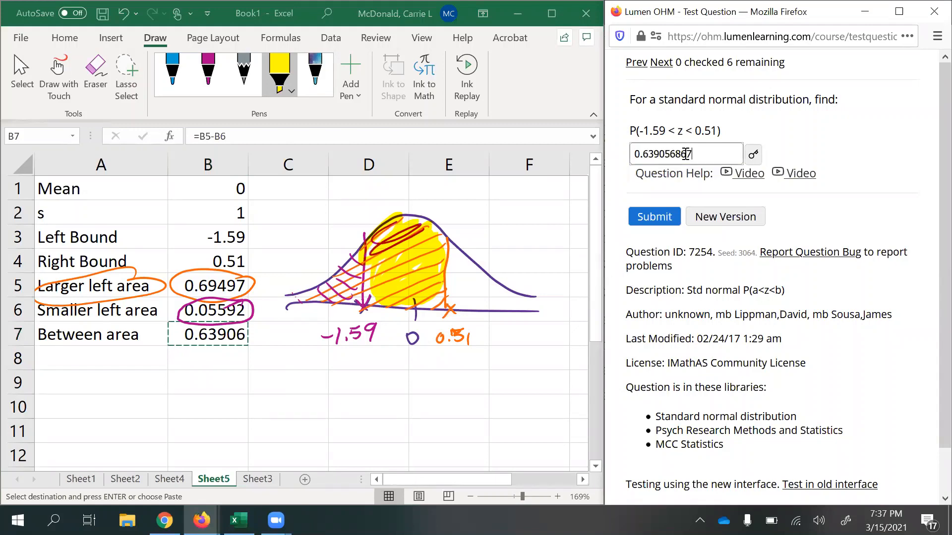
{"action": "key", "text": "Return"}
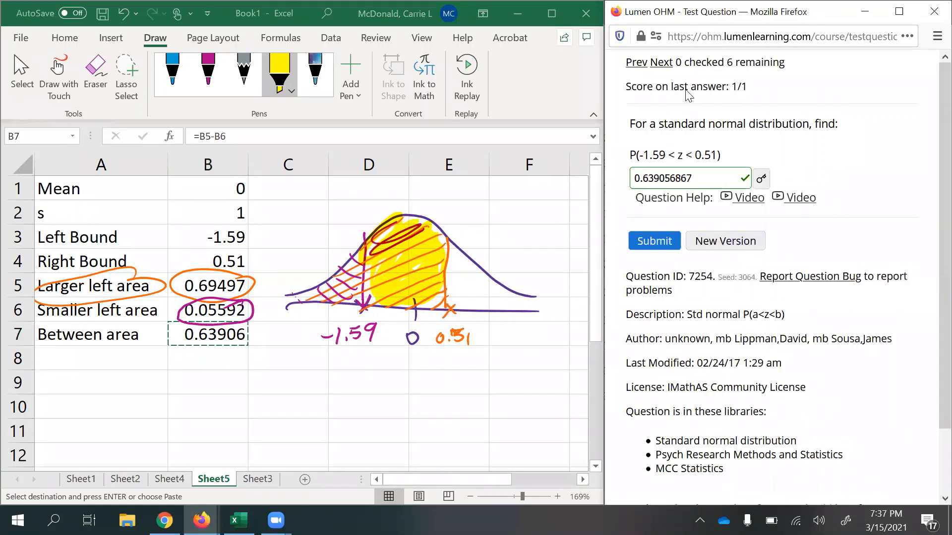
Go to the next question and select its opening paragraph about the manufacturer's normally distributed item lifespan
{"action": "left_click", "coordinate": [662, 64]}
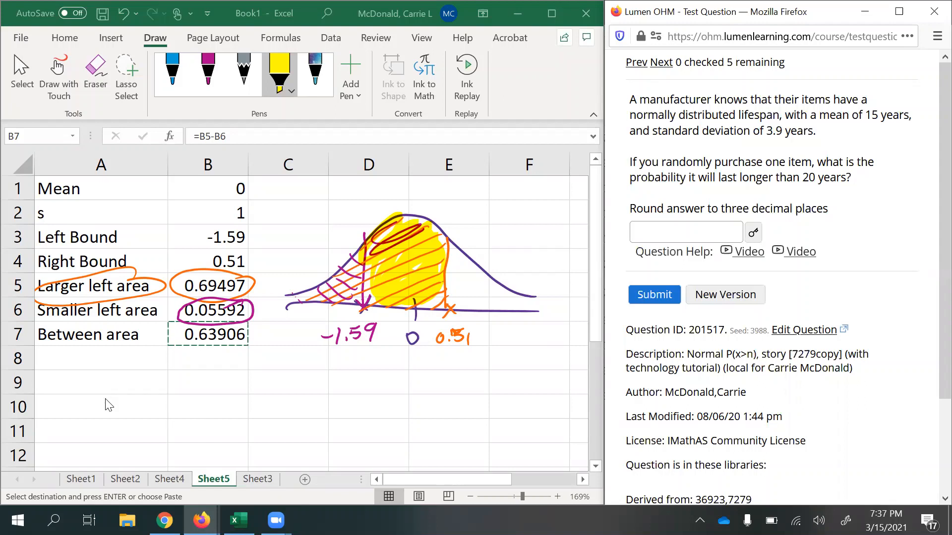
{"action": "left_click", "coordinate": [605, 199]}
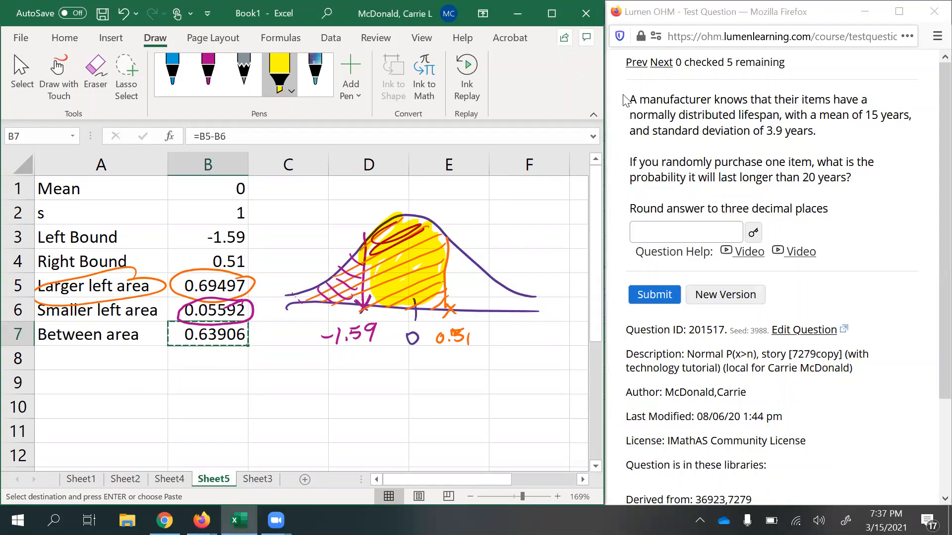
{"action": "left_click", "coordinate": [655, 91]}
{"action": "left_click_drag", "start_coordinate": [630, 99], "coordinate": [839, 101]}
{"action": "left_click_drag", "start_coordinate": [630, 99], "coordinate": [815, 135]}
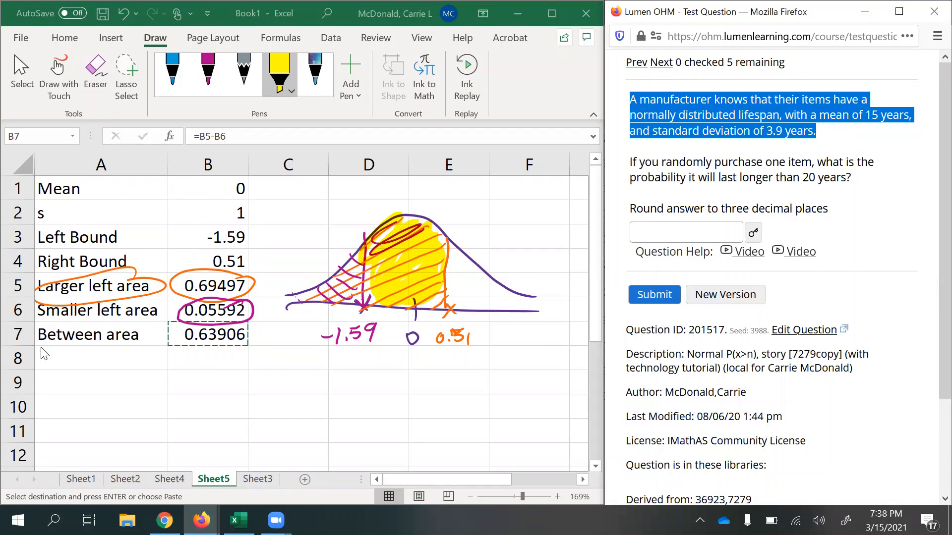
Switch to Excel, lasso all the ink drawings on Sheet5 and delete them
{"action": "left_click", "coordinate": [127, 75]}
{"action": "left_click_drag", "start_coordinate": [186, 216], "coordinate": [119, 231]}
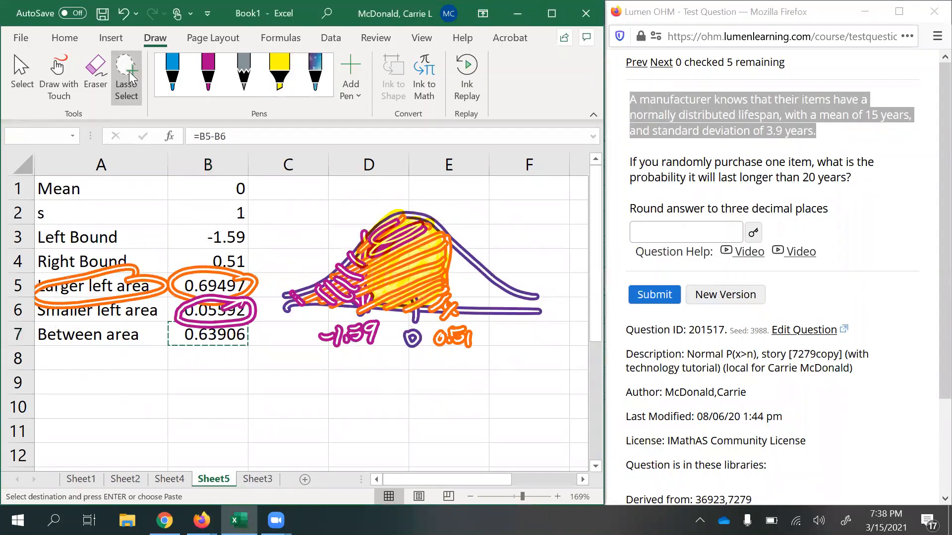
{"action": "key", "text": "Delete"}
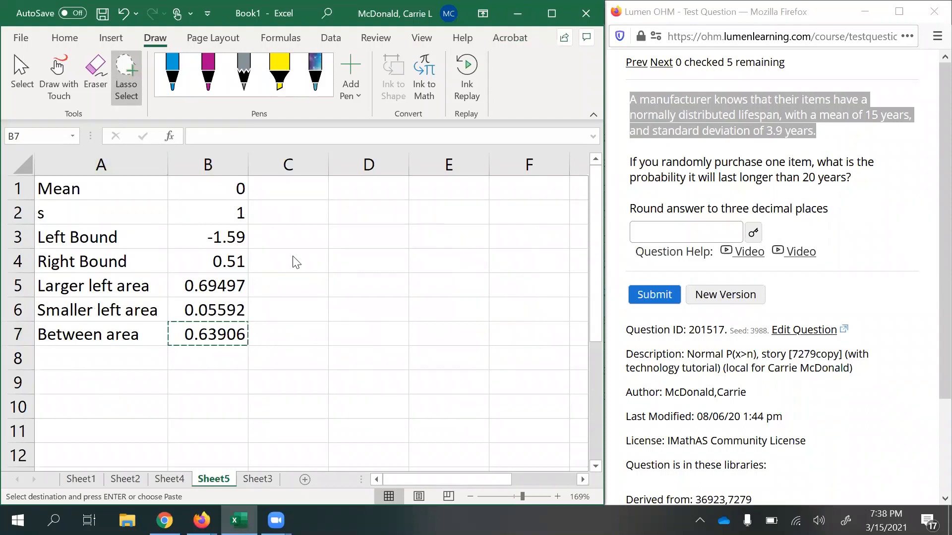
Set the mean in B1 to 15 and the standard deviation in B2 to 3.9
{"action": "left_click", "coordinate": [21, 74]}
{"action": "left_click", "coordinate": [363, 259]}
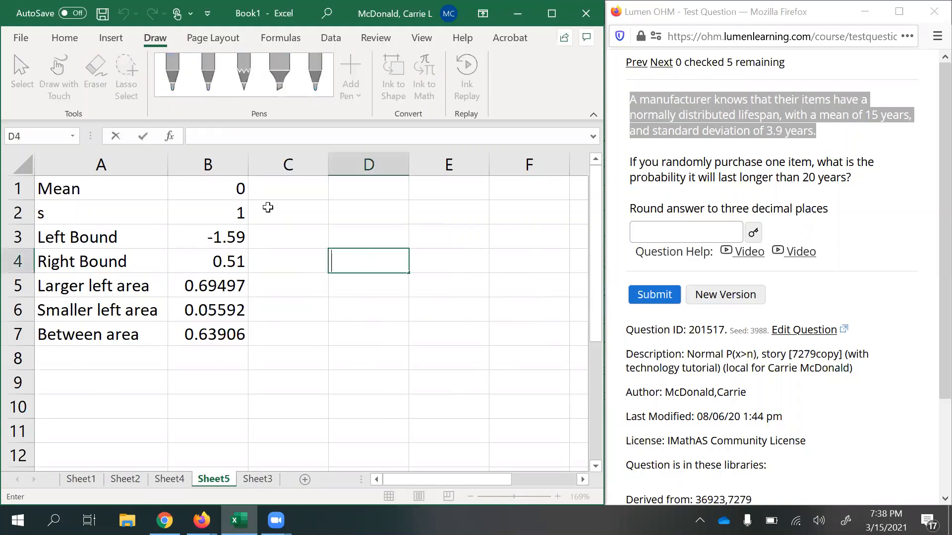
{"action": "left_click", "coordinate": [237, 191]}
{"action": "type", "text": "15"}
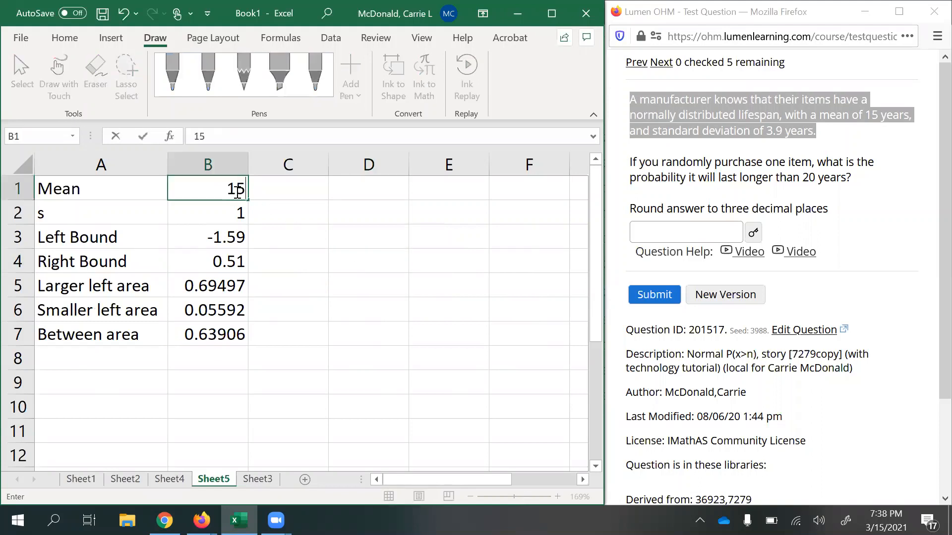
{"action": "key", "text": "Return"}
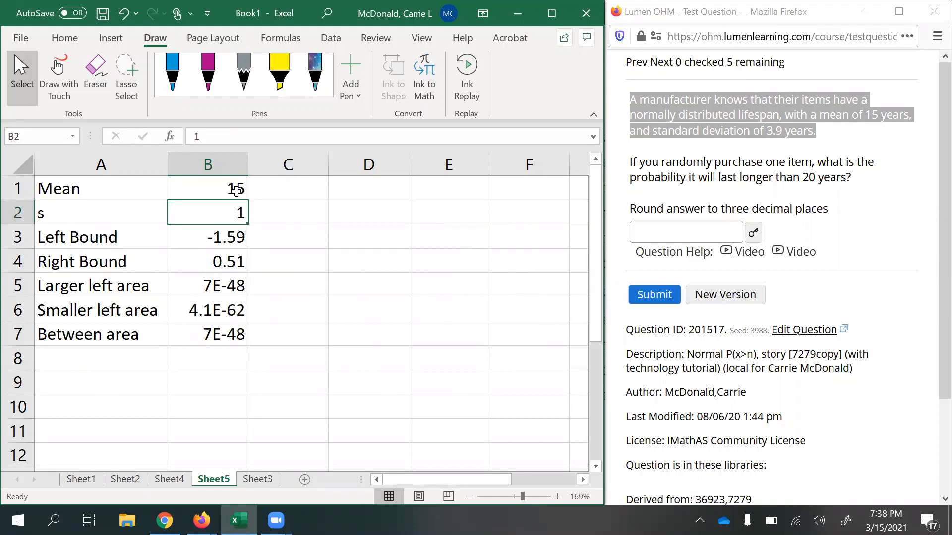
{"action": "type", "text": "3.9"}
{"action": "key", "text": "Return"}
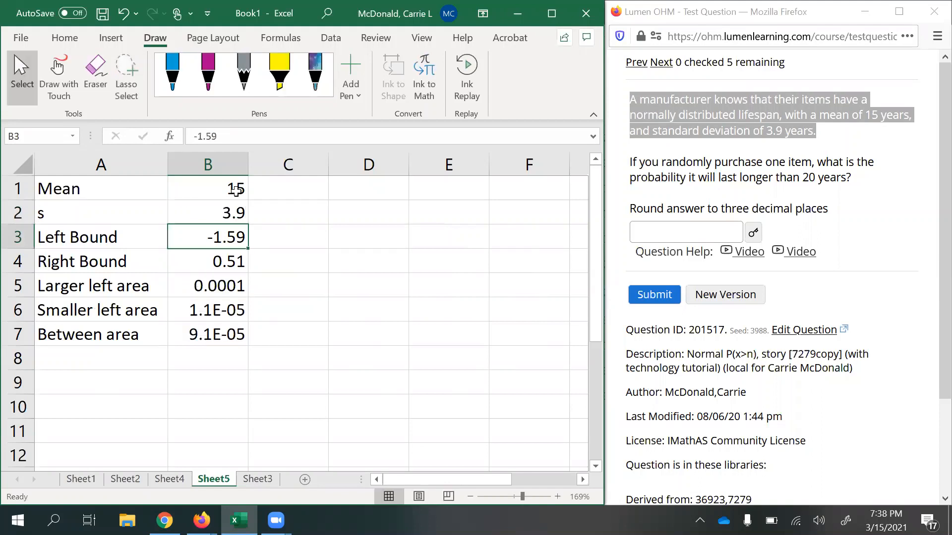
{"action": "left_click", "coordinate": [236, 190]}
{"action": "left_click", "coordinate": [238, 214]}
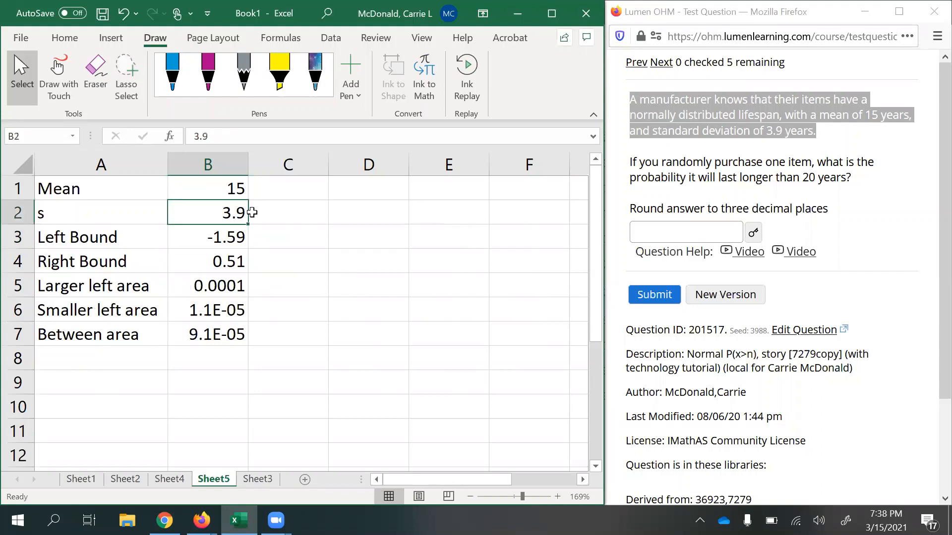
Handwrite P(X > 20) with the purple pen in the empty area beside the table
{"action": "left_click", "coordinate": [634, 171]}
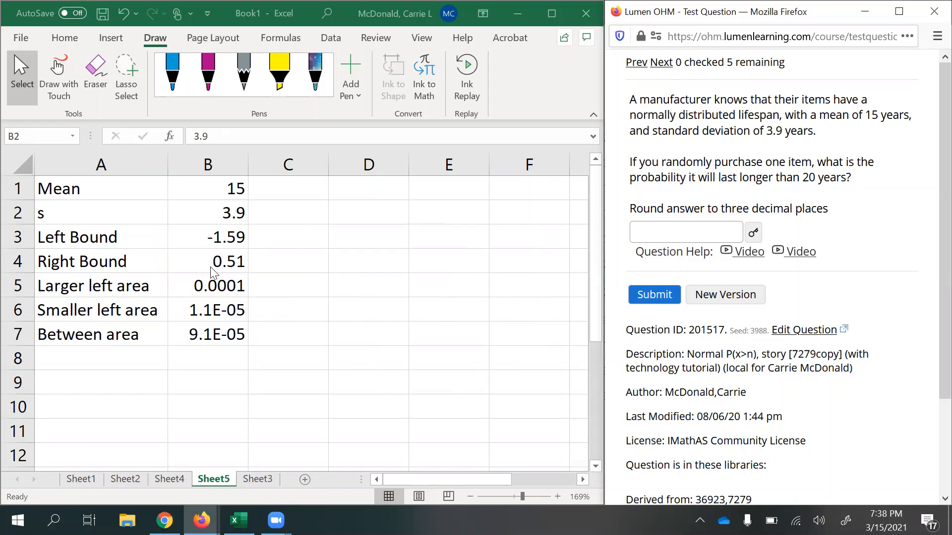
{"action": "left_click", "coordinate": [212, 75]}
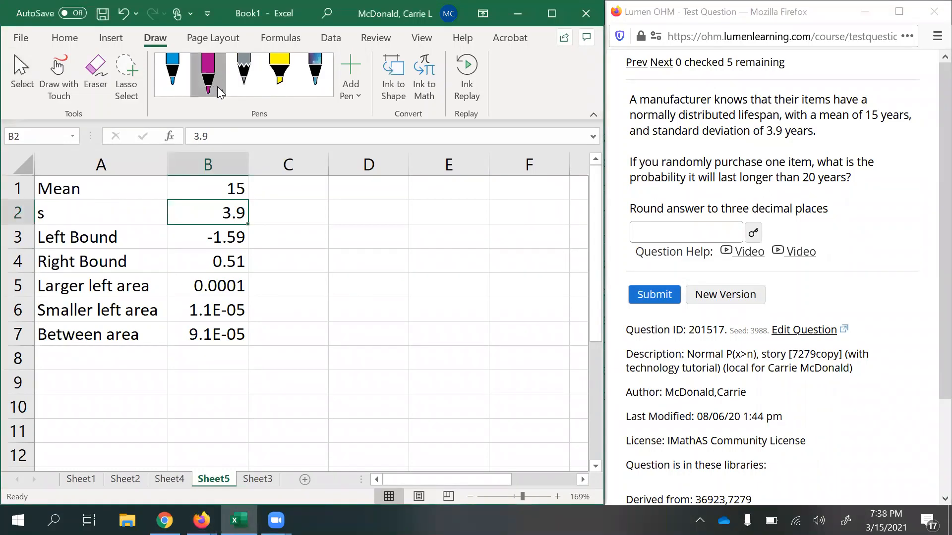
{"action": "mouse_move", "coordinate": [307, 208]}
{"action": "left_mouse_down"}
{"action": "mouse_move", "coordinate": [308, 233]}
{"action": "mouse_move", "coordinate": [310, 224]}
{"action": "mouse_move", "coordinate": [337, 251]}
{"action": "left_mouse_up"}
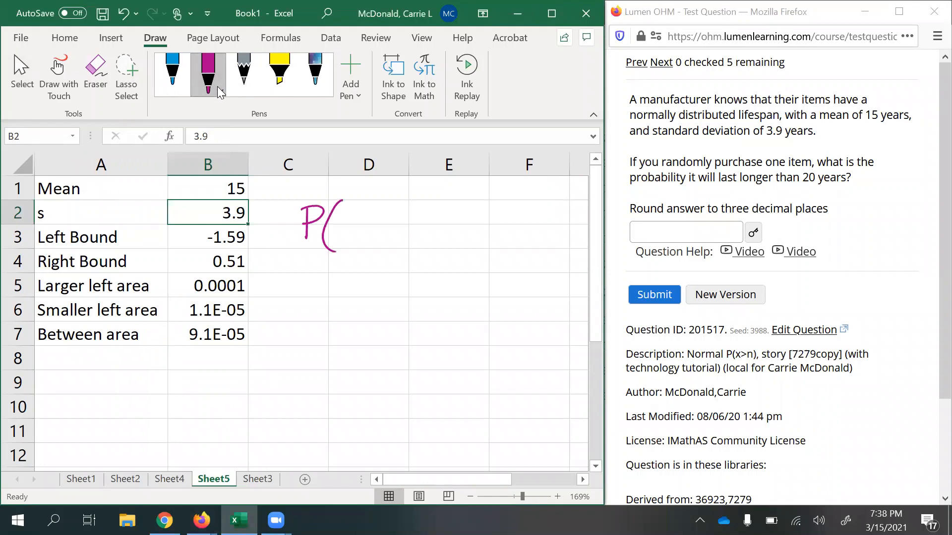
{"action": "mouse_move", "coordinate": [347, 210]}
{"action": "left_mouse_down"}
{"action": "mouse_move", "coordinate": [367, 239]}
{"action": "mouse_move", "coordinate": [342, 241]}
{"action": "left_mouse_up"}
{"action": "mouse_move", "coordinate": [378, 204]}
{"action": "left_mouse_down"}
{"action": "mouse_move", "coordinate": [411, 217]}
{"action": "mouse_move", "coordinate": [383, 237]}
{"action": "left_mouse_up"}
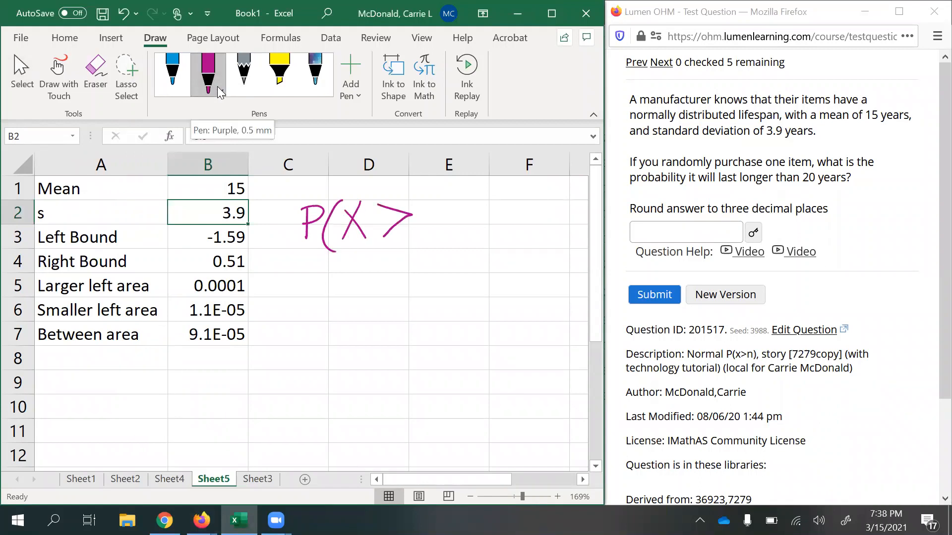
{"action": "mouse_move", "coordinate": [426, 214]}
{"action": "left_mouse_down"}
{"action": "mouse_move", "coordinate": [438, 210]}
{"action": "mouse_move", "coordinate": [435, 237]}
{"action": "mouse_move", "coordinate": [448, 235]}
{"action": "left_mouse_up"}
{"action": "mouse_move", "coordinate": [451, 216]}
{"action": "left_mouse_down"}
{"action": "mouse_move", "coordinate": [470, 213]}
{"action": "mouse_move", "coordinate": [485, 244]}
{"action": "left_mouse_up"}
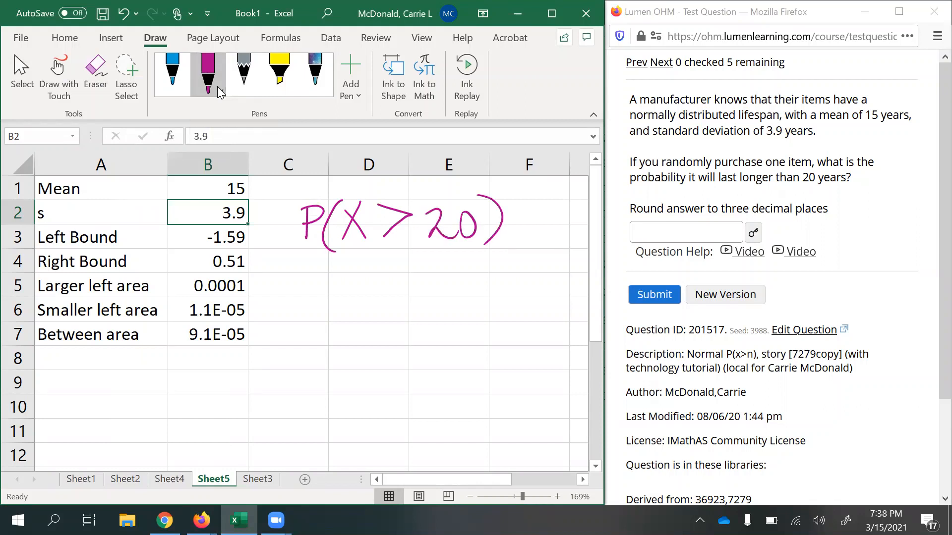
Sketch a bell curve with a baseline below the probability statement, marking 15 at the center and 20 to its right
{"action": "mouse_move", "coordinate": [285, 350]}
{"action": "left_mouse_down"}
{"action": "mouse_move", "coordinate": [407, 272]}
{"action": "mouse_move", "coordinate": [535, 351]}
{"action": "left_mouse_up"}
{"action": "left_click_drag", "start_coordinate": [257, 357], "coordinate": [537, 364]}
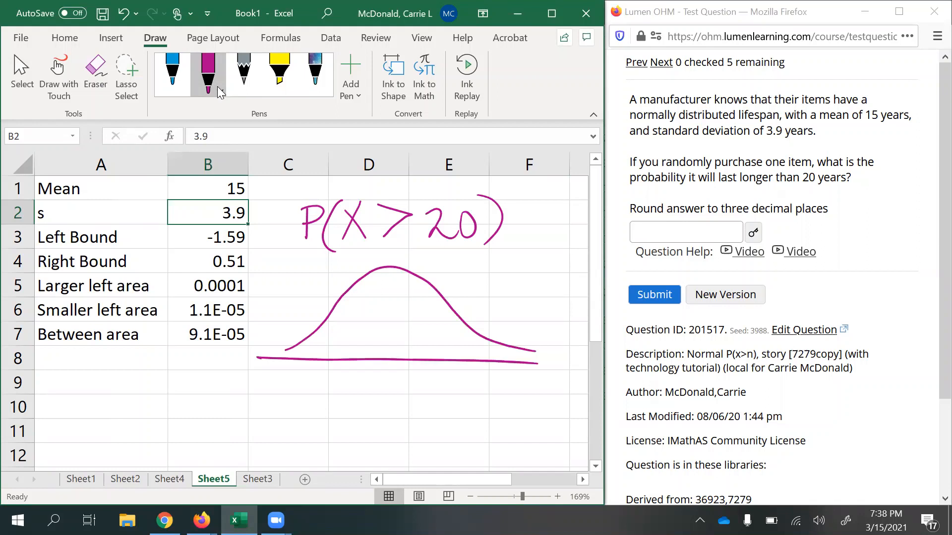
{"action": "left_click_drag", "start_coordinate": [386, 338], "coordinate": [381, 393]}
{"action": "left_click_drag", "start_coordinate": [382, 382], "coordinate": [391, 381]}
{"action": "mouse_move", "coordinate": [429, 354]}
{"action": "left_mouse_down"}
{"action": "mouse_move", "coordinate": [443, 369]}
{"action": "mouse_move", "coordinate": [428, 373]}
{"action": "mouse_move", "coordinate": [432, 400]}
{"action": "mouse_move", "coordinate": [439, 387]}
{"action": "left_mouse_up"}
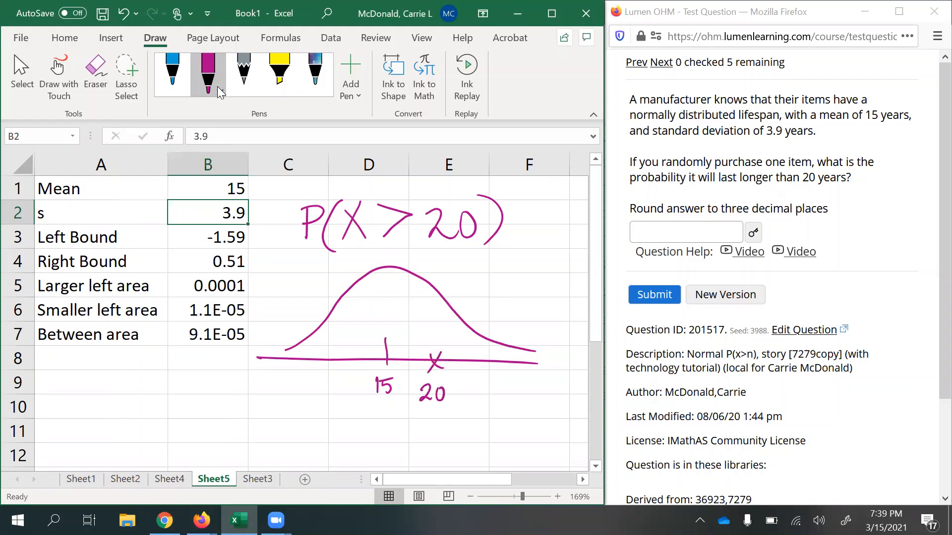
Draw a vertical line at 20 and hatch the area under the curve to its right
{"action": "mouse_move", "coordinate": [431, 292]}
{"action": "left_mouse_down"}
{"action": "mouse_move", "coordinate": [432, 352]}
{"action": "mouse_move", "coordinate": [456, 320]}
{"action": "left_mouse_up"}
{"action": "mouse_move", "coordinate": [436, 349]}
{"action": "left_mouse_down"}
{"action": "mouse_move", "coordinate": [471, 334]}
{"action": "mouse_move", "coordinate": [493, 344]}
{"action": "left_mouse_up"}
{"action": "left_click_drag", "start_coordinate": [486, 360], "coordinate": [515, 349]}
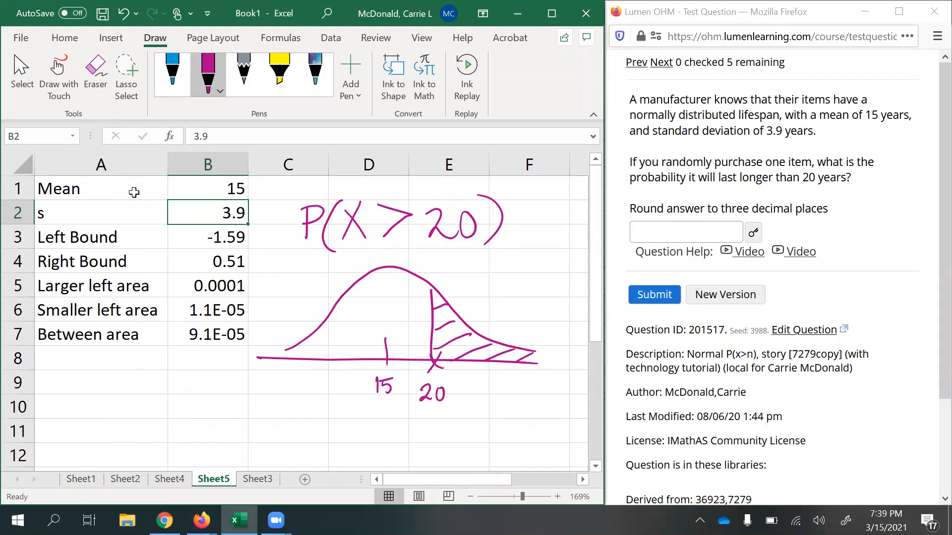
Label A9 as Left area and A10 as Right area
{"action": "left_click", "coordinate": [208, 243]}
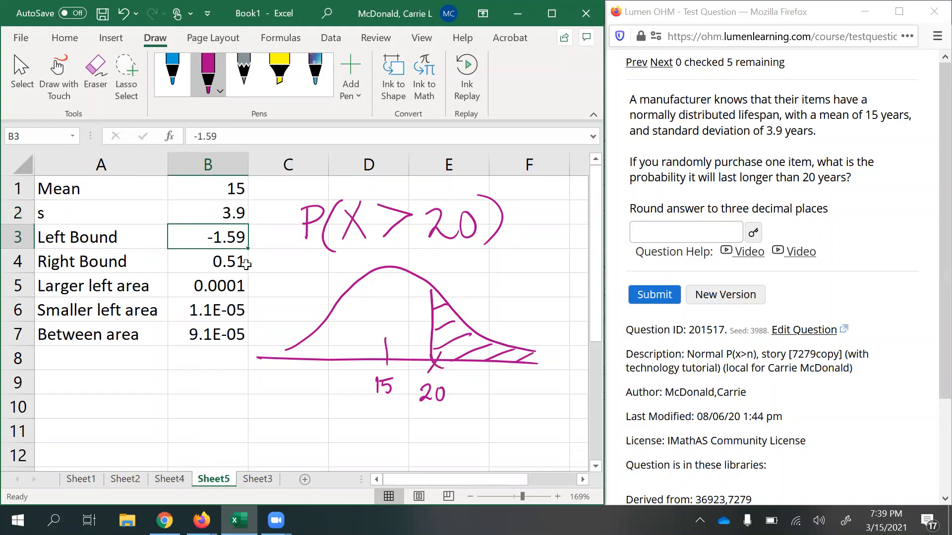
{"action": "left_click", "coordinate": [97, 391]}
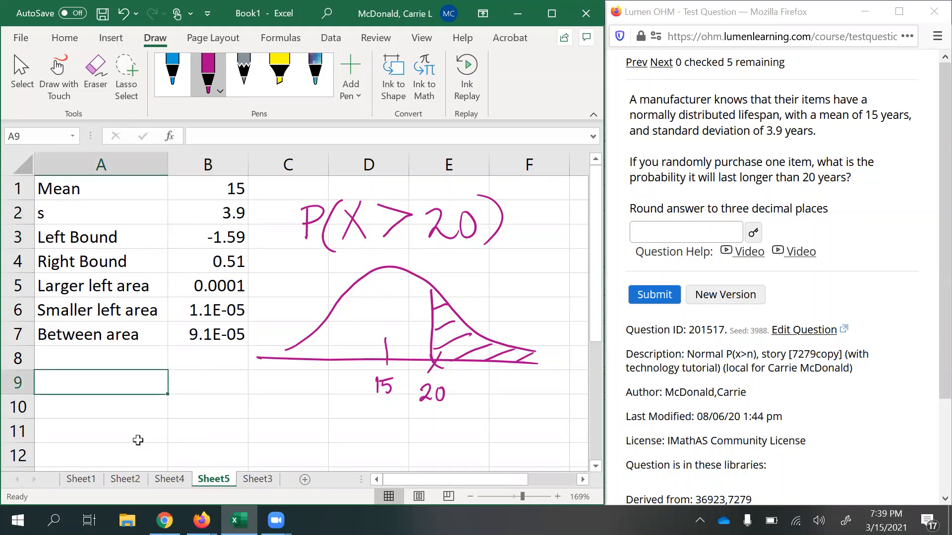
{"action": "key", "text": "BackSpace"}
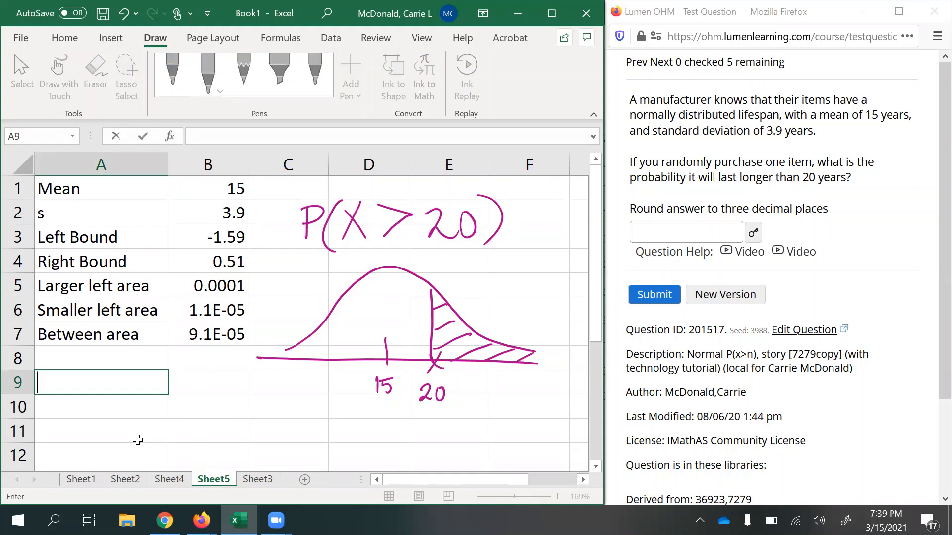
{"action": "type", "text": "Left area"}
{"action": "key", "text": "Tab"}
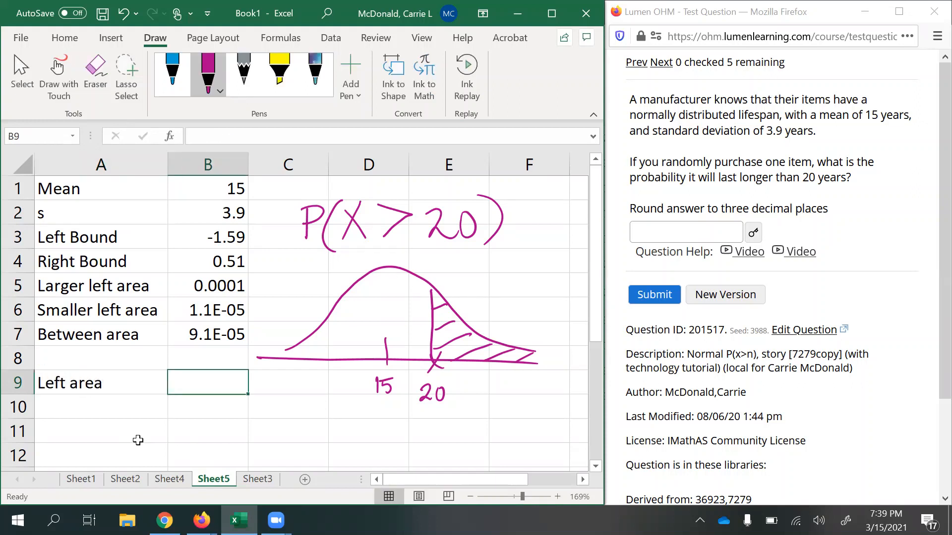
{"action": "key", "text": "Return"}
{"action": "type", "text": "Right area"}
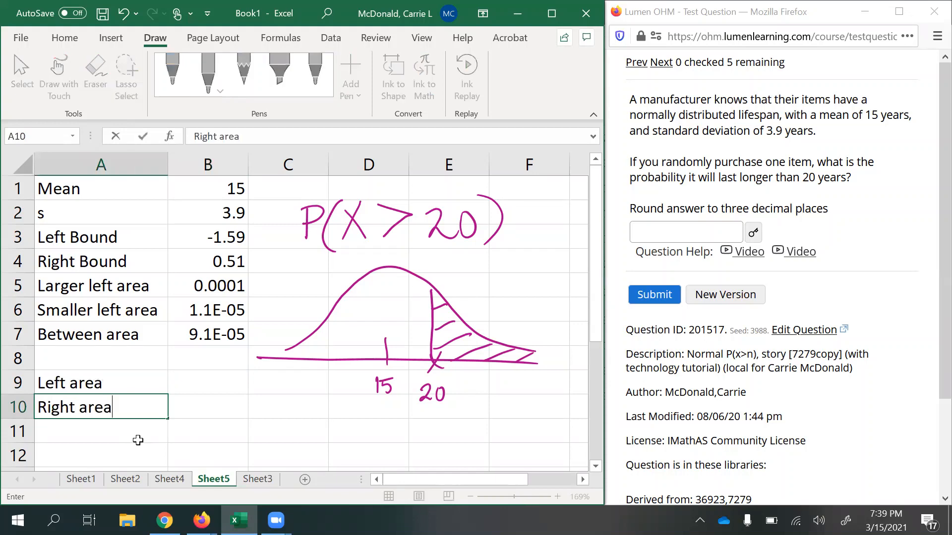
{"action": "key", "text": "Tab"}
{"action": "left_click", "coordinate": [205, 382]}
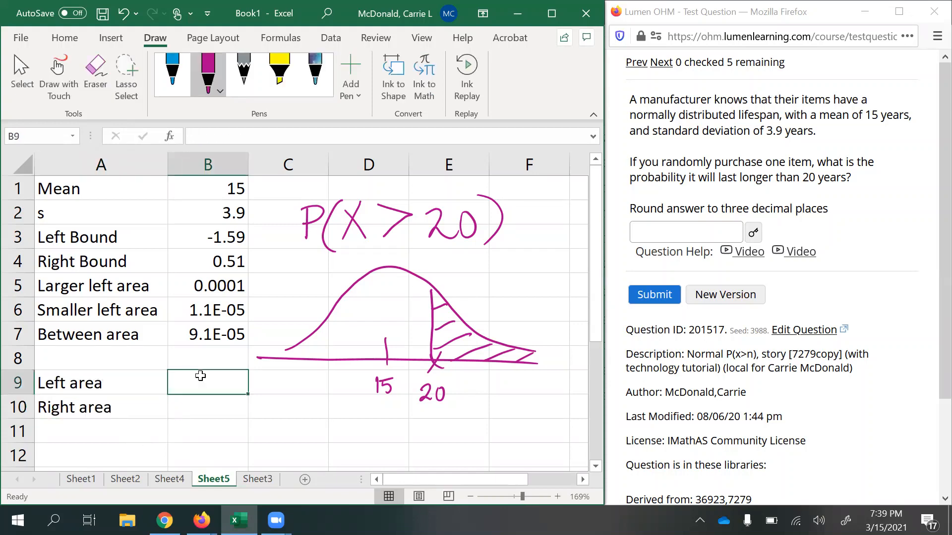
{"action": "type", "text": "=norm.dis"}
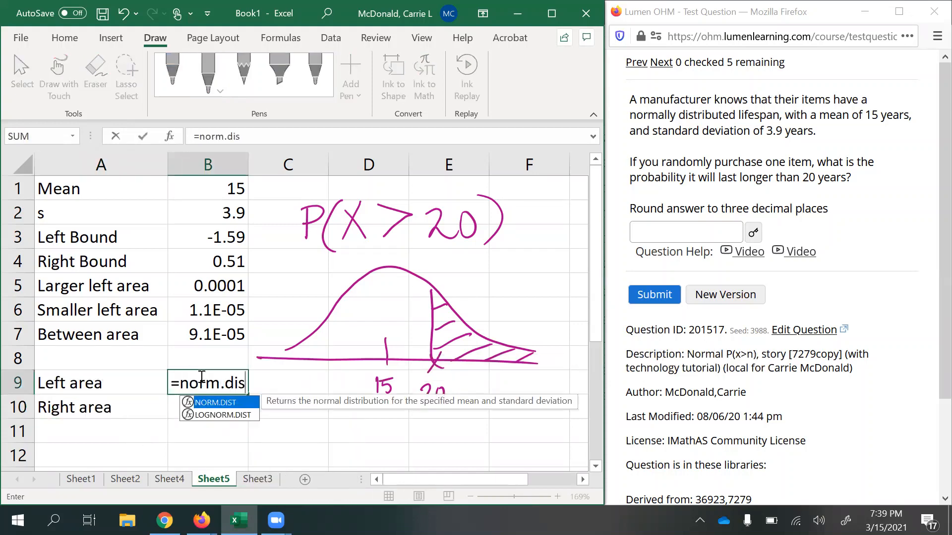
{"action": "type", "text": "t 20"}
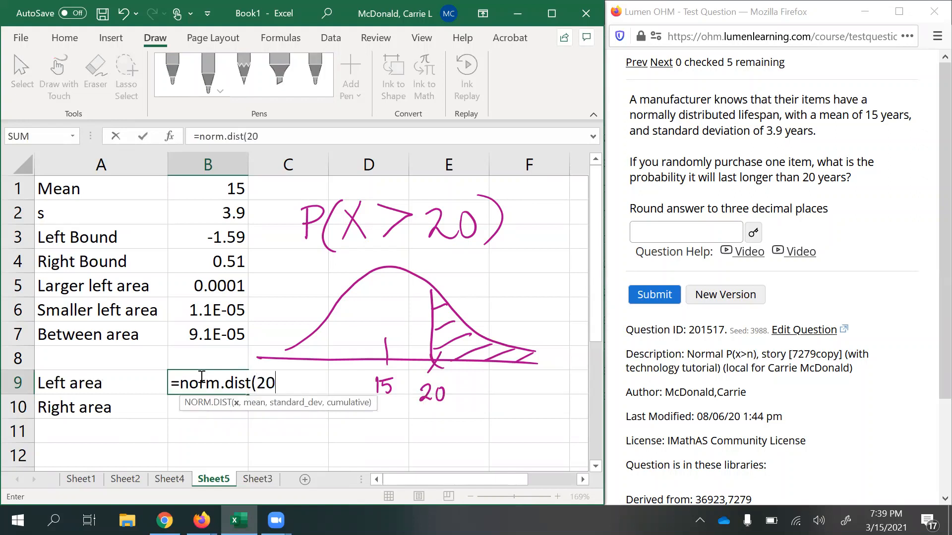
{"action": "type", "text": ","}
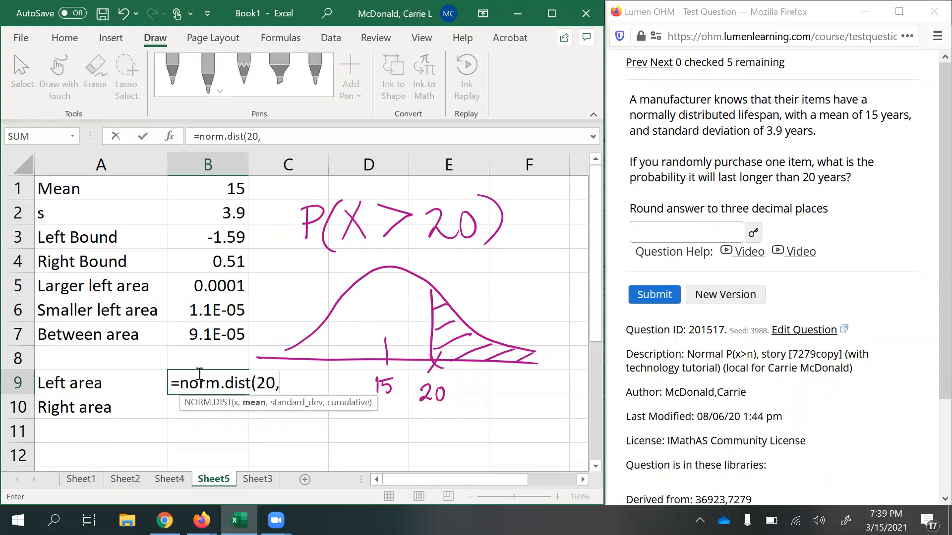
{"action": "left_click", "coordinate": [204, 191]}
{"action": "type", "text": ","}
{"action": "left_click", "coordinate": [206, 211]}
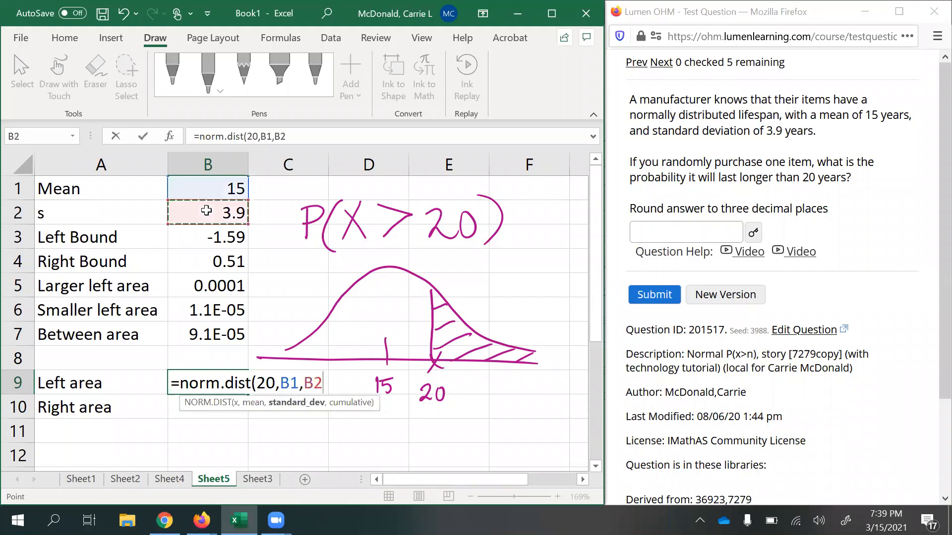
{"action": "type", "text": ",true)"}
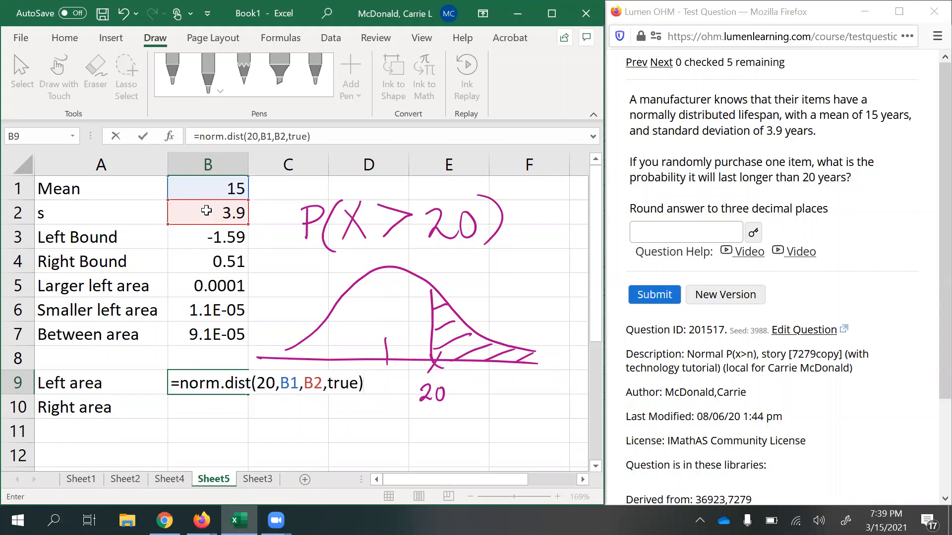
{"action": "key", "text": "BackSpace"}
{"action": "key", "text": "BackSpace"}
{"action": "key", "text": "BackSpace"}
{"action": "key", "text": "BackSpace"}
{"action": "key", "text": "BackSpace"}
{"action": "key", "text": "BackSpace"}
{"action": "key", "text": "BackSpace"}
{"action": "key", "text": "BackSpace"}
{"action": "key", "text": "BackSpace"}
{"action": "key", "text": "BackSpace"}
{"action": "key", "text": "BackSpace"}
{"action": "key", "text": "BackSpace"}
{"action": "key", "text": "BackSpace"}
{"action": "key", "text": "BackSpace"}
{"action": "key", "text": "BackSpace"}
{"action": "key", "text": "BackSpace"}
{"action": "key", "text": "BackSpace"}
{"action": "key", "text": "BackSpace"}
{"action": "key", "text": "BackSpace"}
{"action": "key", "text": "BackSpace"}
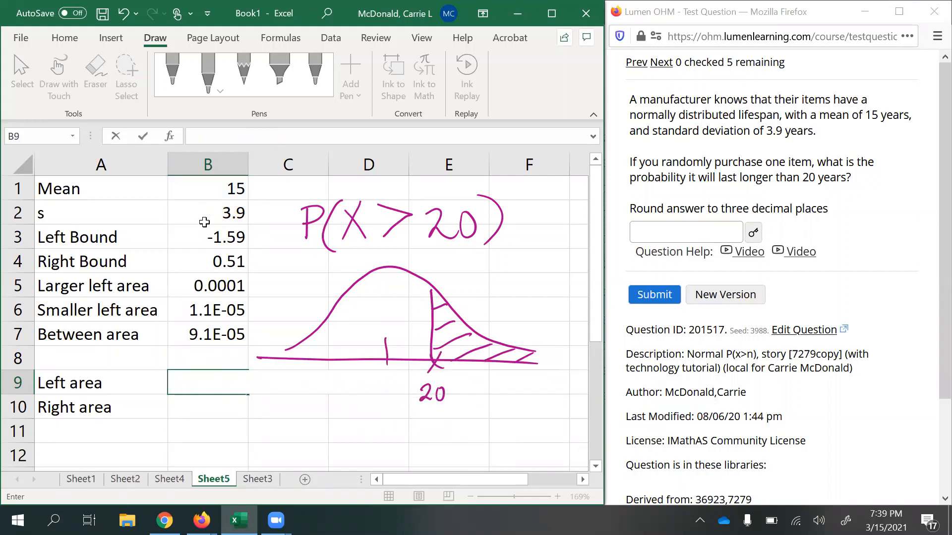
Extend the Left Bound label in A3 with "(or single)" and set its value in B3 to 20
{"action": "left_click", "coordinate": [203, 237]}
{"action": "double_click", "coordinate": [136, 240]}
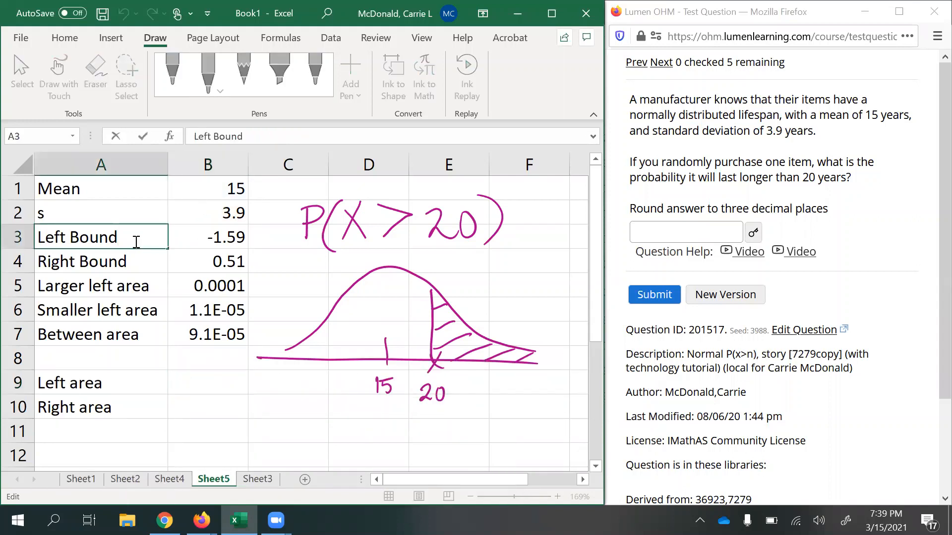
{"action": "type", "text": "(or single)"}
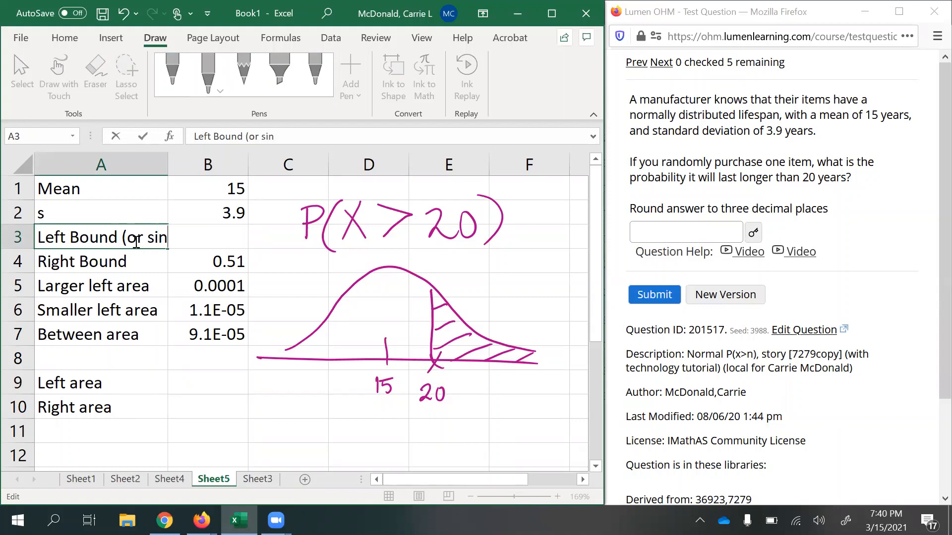
{"action": "key", "text": "Return"}
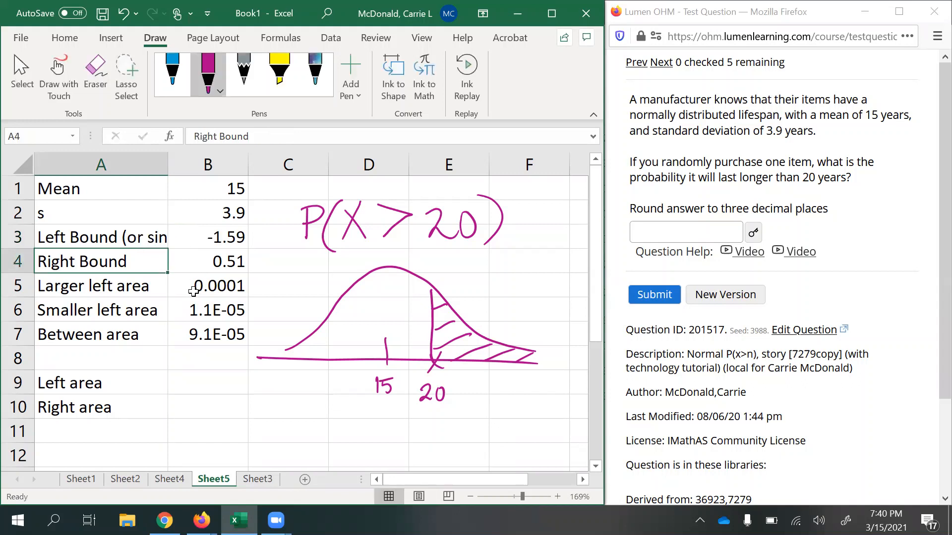
{"action": "left_click", "coordinate": [240, 237]}
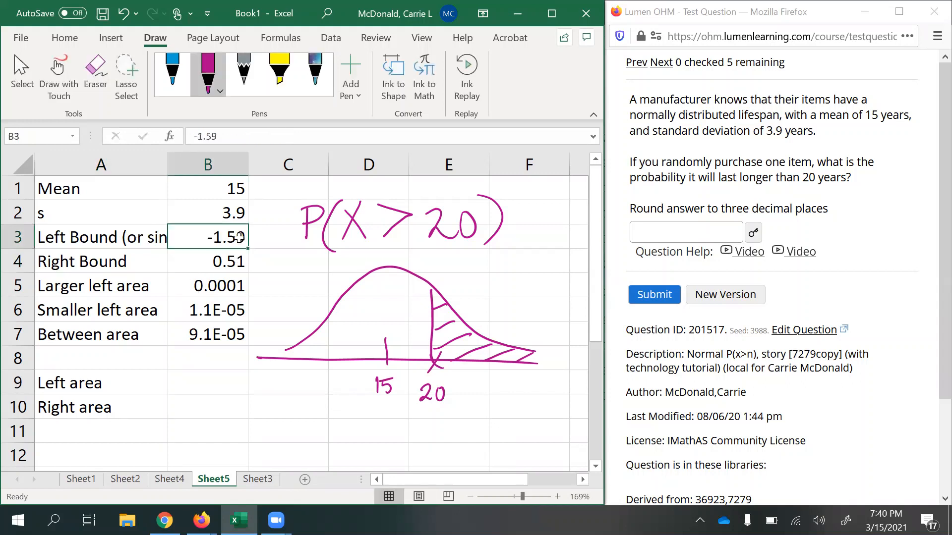
{"action": "type", "text": "20"}
{"action": "key", "text": "Return"}
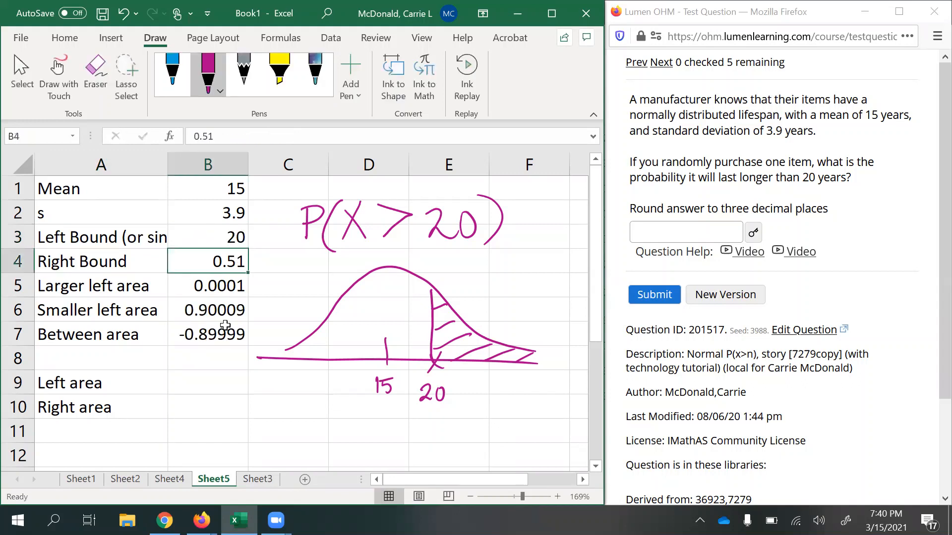
Examine the NORM.DIST formulas behind the larger and smaller left areas in B5 and B6
{"action": "left_click", "coordinate": [230, 288]}
{"action": "left_click", "coordinate": [231, 315]}
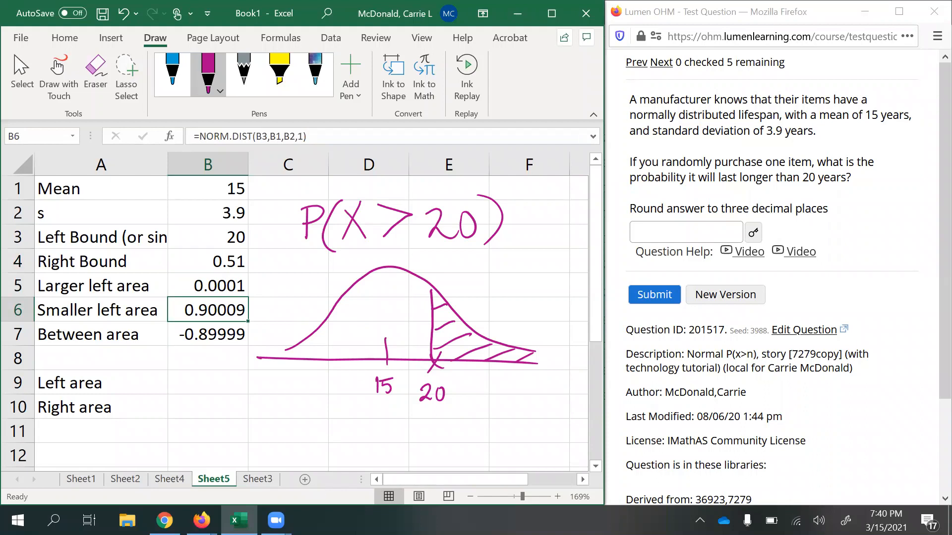
{"action": "left_click", "coordinate": [222, 284]}
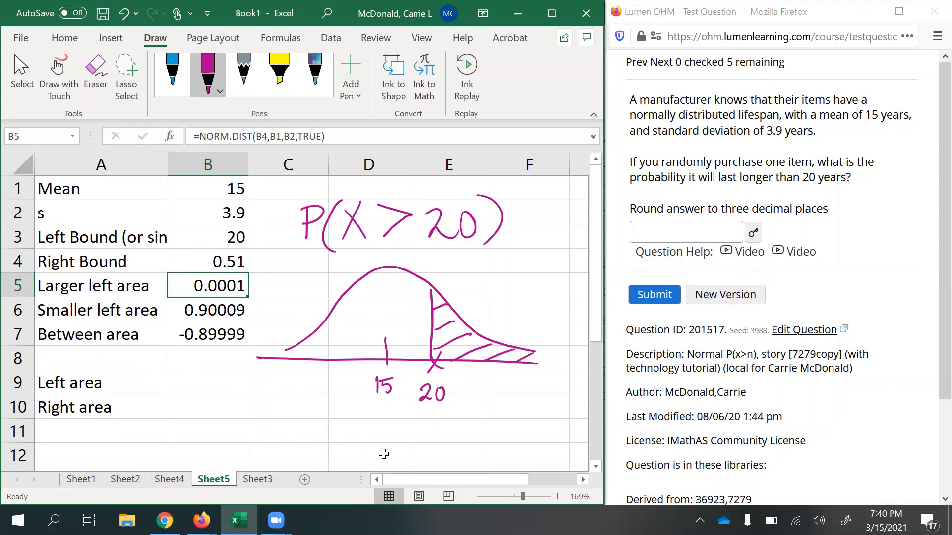
{"action": "left_click", "coordinate": [51, 204]}
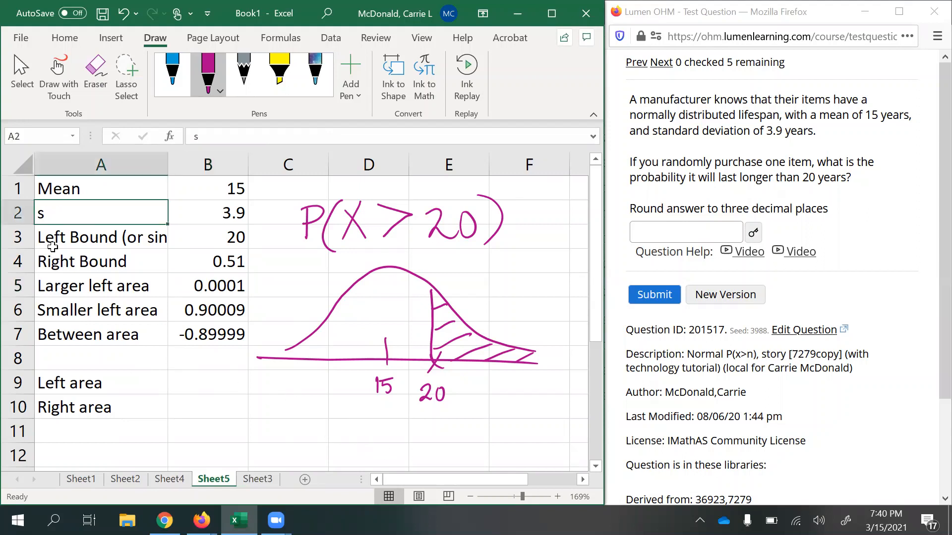
Clear the contents of cells A3 through B11 while keeping the mean and standard deviation rows
{"action": "left_click_drag", "start_coordinate": [50, 241], "coordinate": [224, 433]}
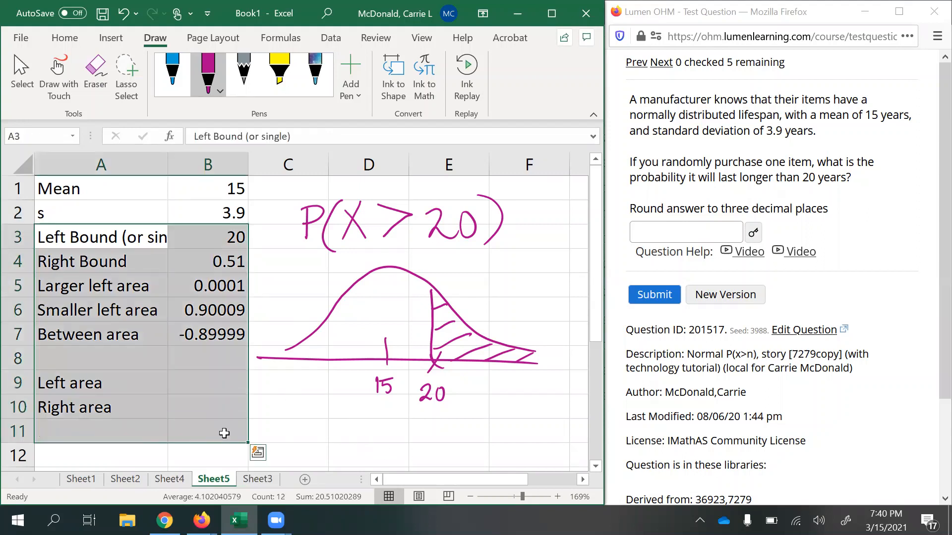
{"action": "right_click", "coordinate": [184, 402]}
{"action": "left_click", "coordinate": [253, 242]}
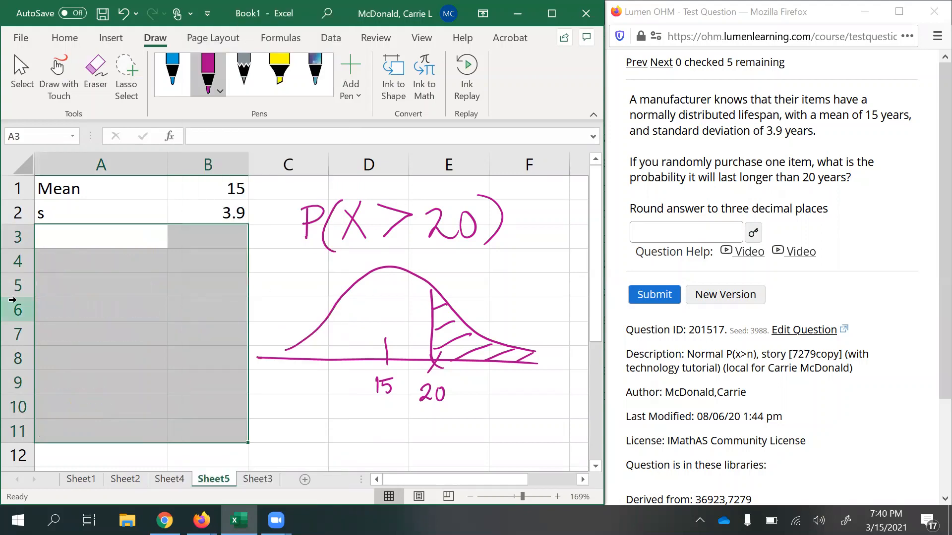
Label A3 as Bound, A4 as Left Area and A5 as Right Area
{"action": "left_click", "coordinate": [72, 252]}
{"action": "left_click", "coordinate": [70, 232]}
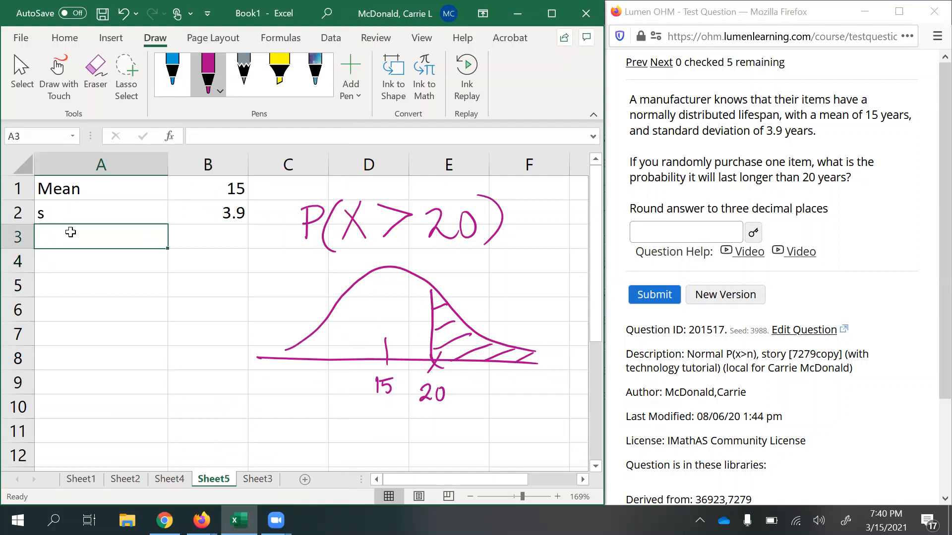
{"action": "type", "text": "Bound"}
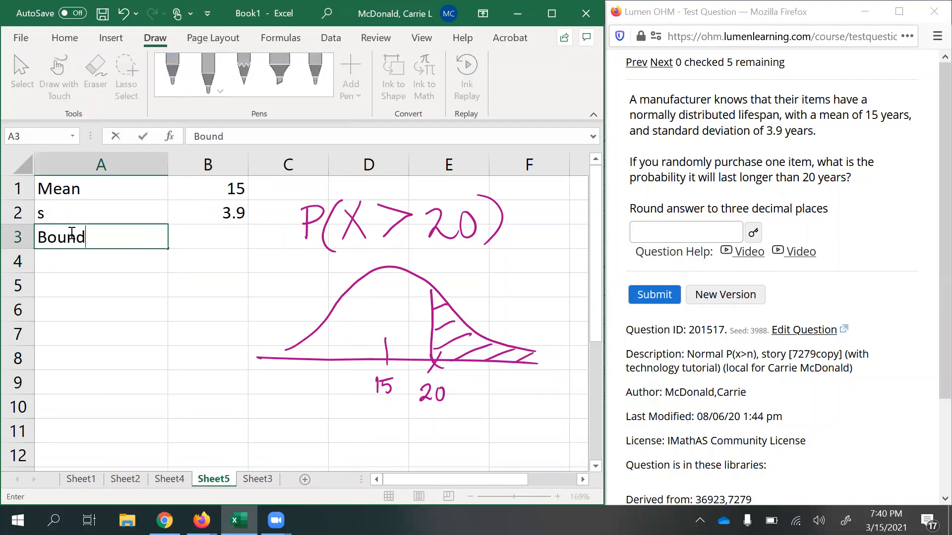
{"action": "key", "text": "Tab"}
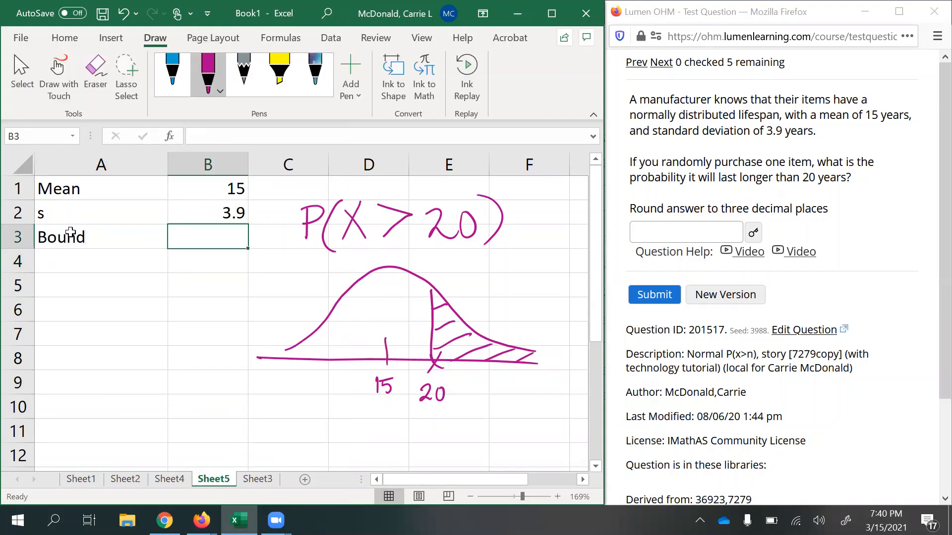
{"action": "key", "text": "Return"}
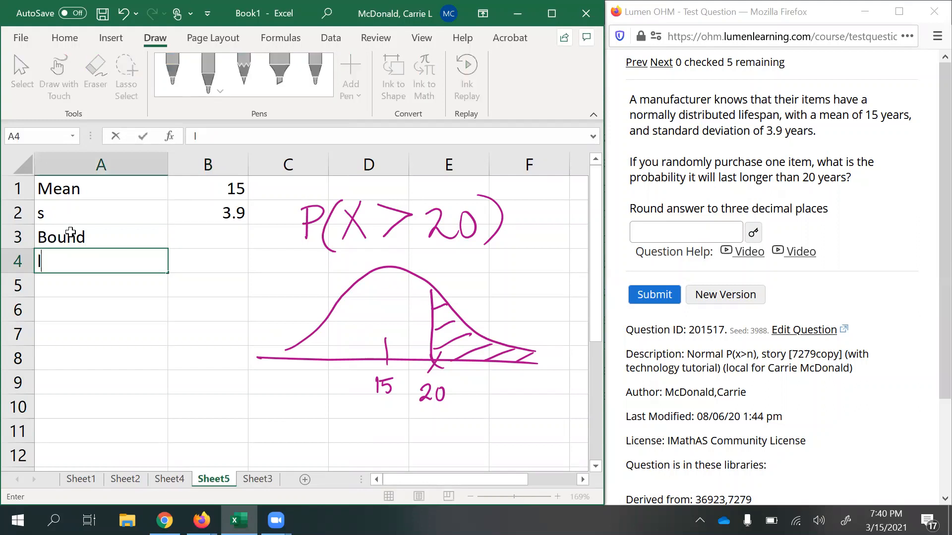
{"action": "type", "text": "Left Area"}
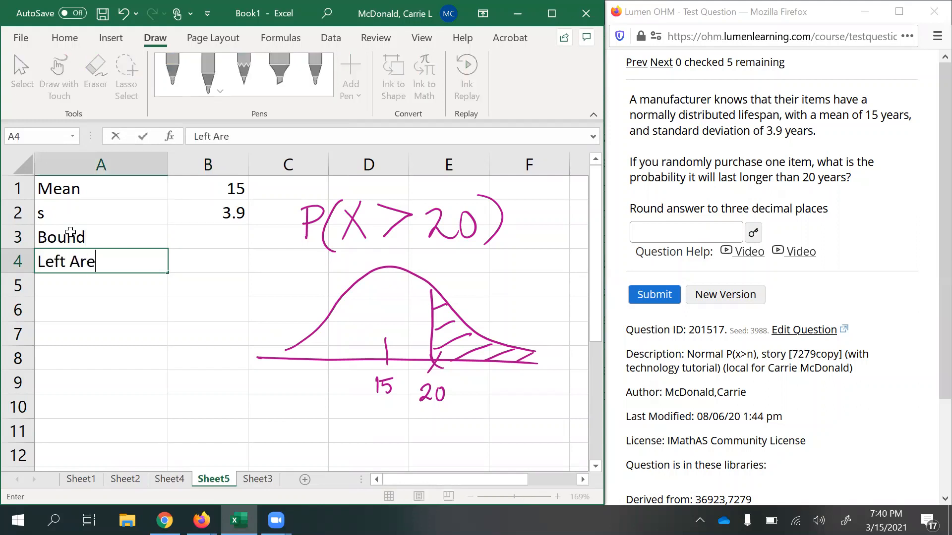
{"action": "key", "text": "Return"}
{"action": "type", "text": "Rig"}
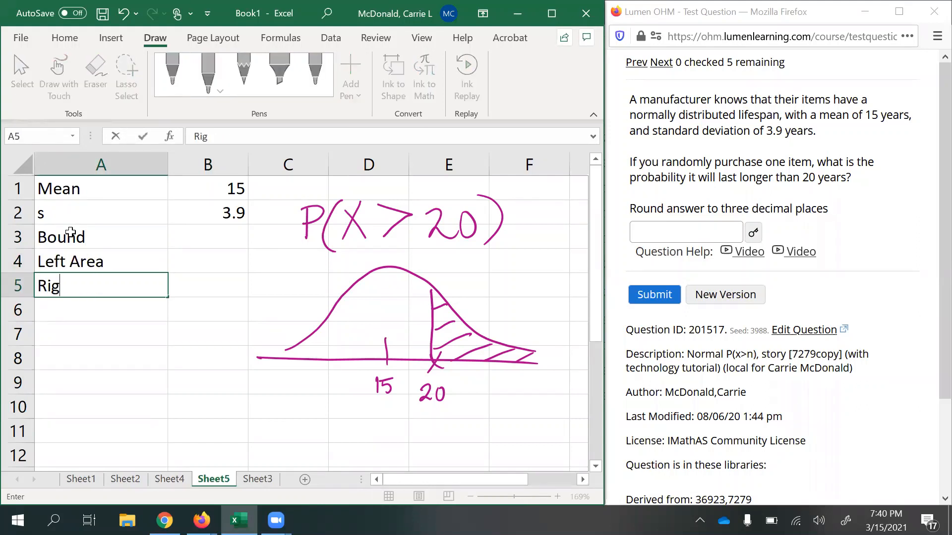
{"action": "type", "text": "ht Area"}
{"action": "key", "text": "Return"}
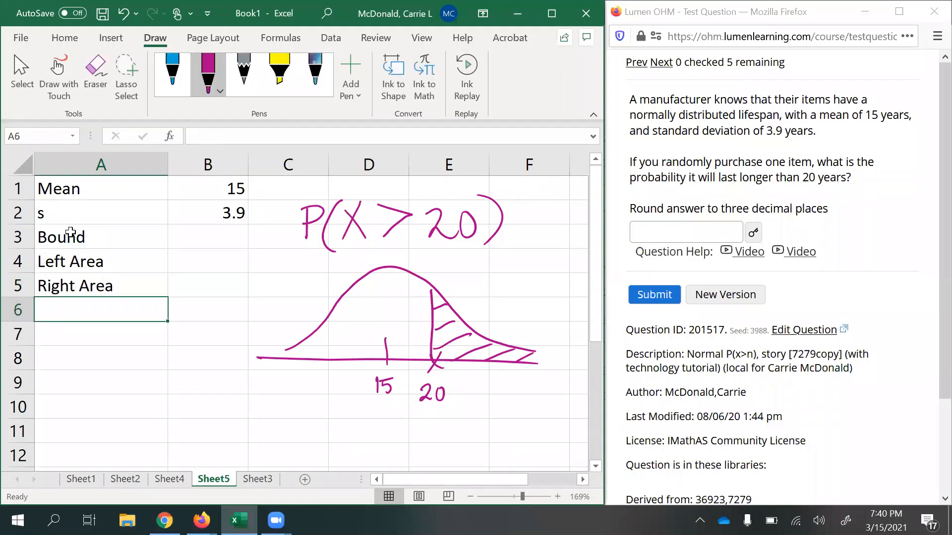
Enter 20 as the bound value in B3
{"action": "left_click", "coordinate": [192, 230]}
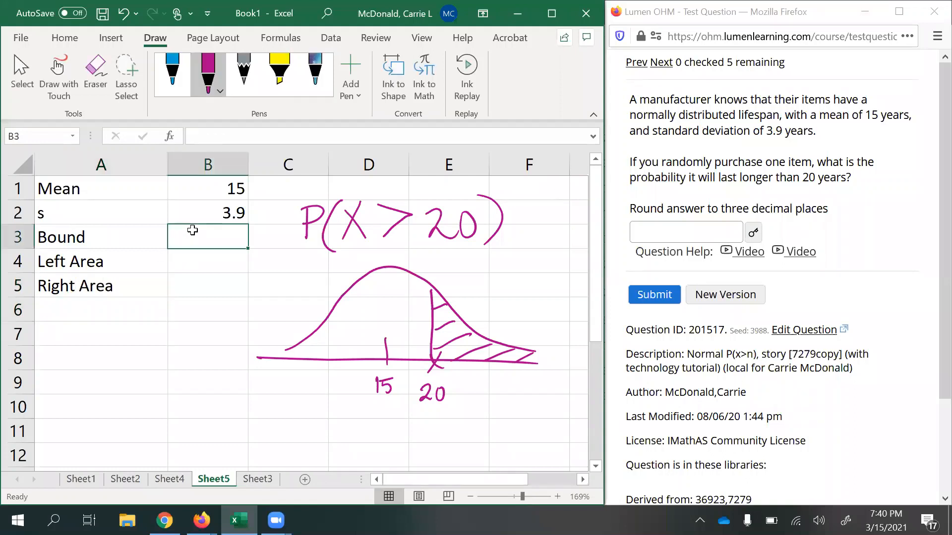
{"action": "type", "text": "20"}
{"action": "key", "text": "Return"}
Calculate the left area in B4 with =norm.dist(B3,B1,B2,true)
{"action": "type", "text": "=norm.dist"}
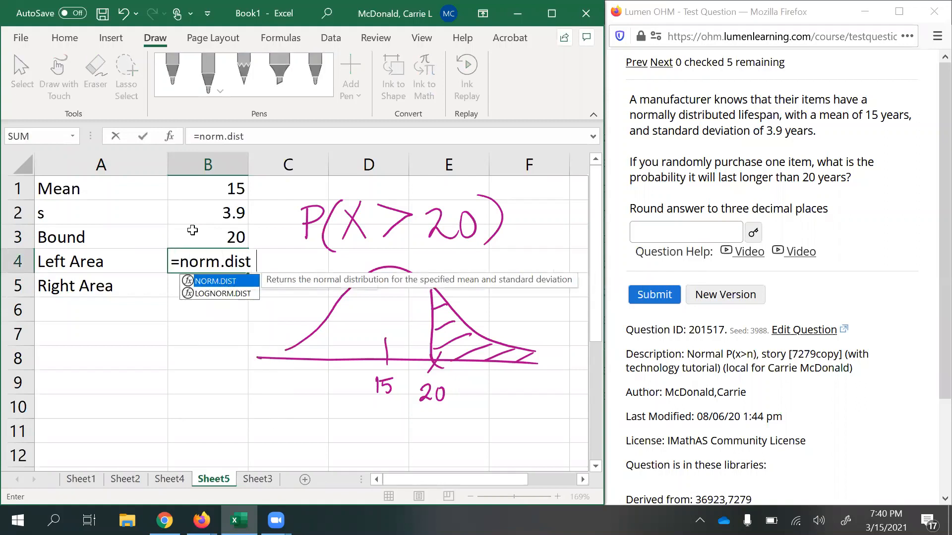
{"action": "type", "text": "("}
{"action": "left_click", "coordinate": [192, 236]}
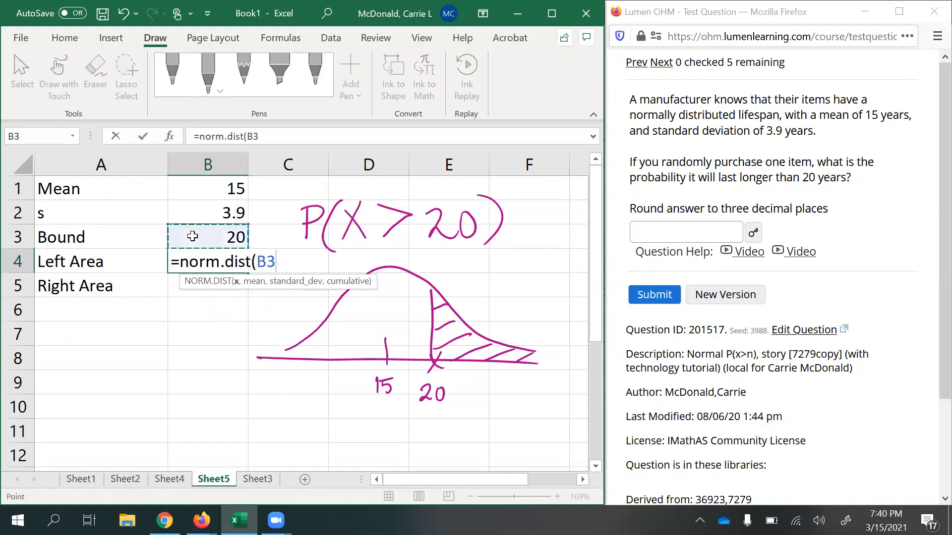
{"action": "type", "text": ","}
{"action": "left_click", "coordinate": [214, 212]}
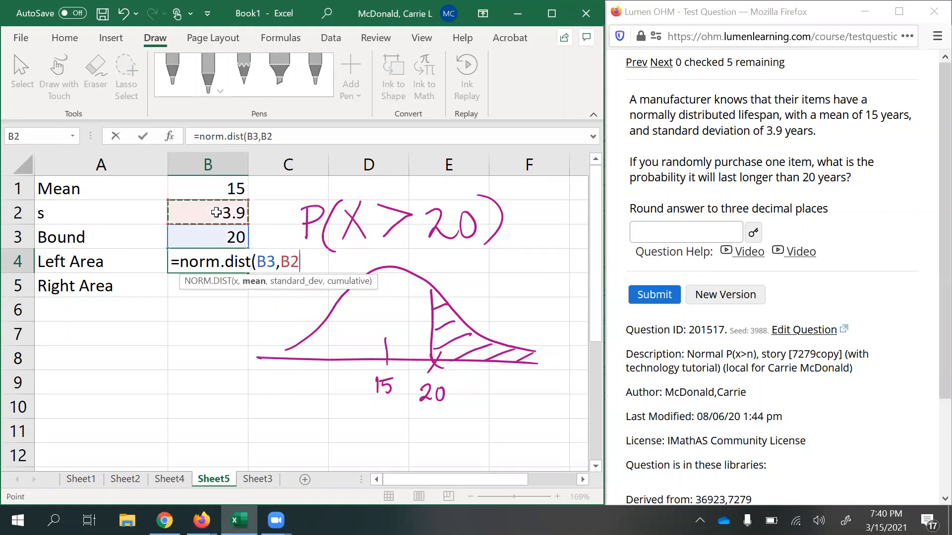
{"action": "left_click", "coordinate": [223, 188]}
{"action": "type", "text": ","}
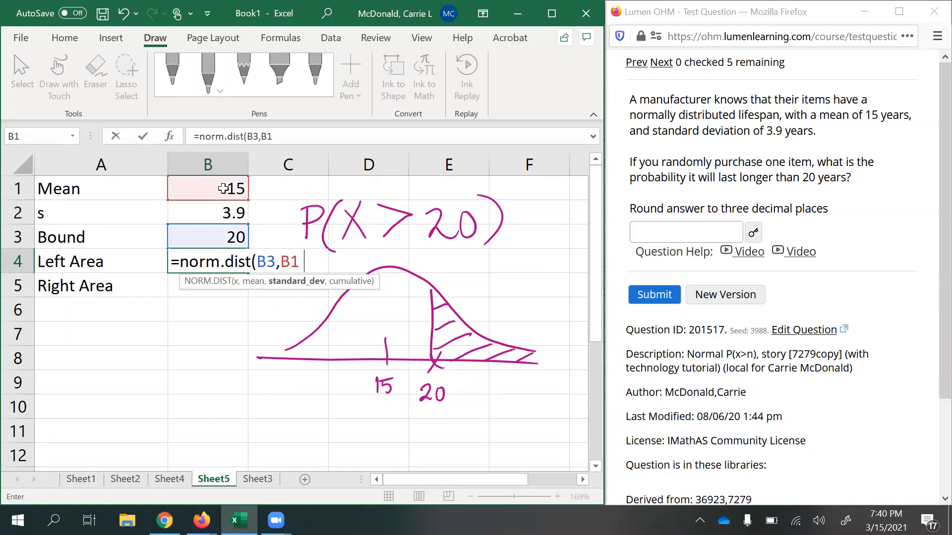
{"action": "left_click", "coordinate": [222, 203]}
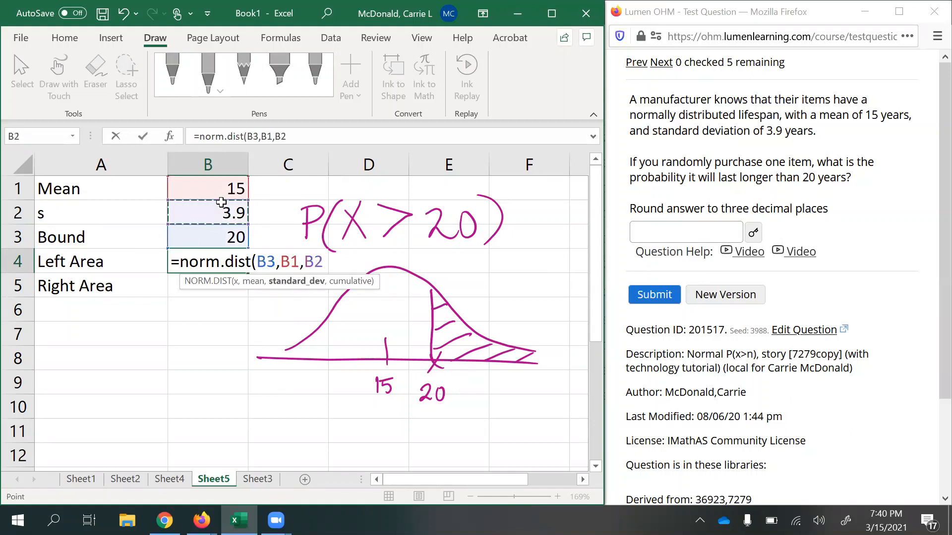
{"action": "type", "text": ",true)"}
{"action": "key", "text": "Return"}
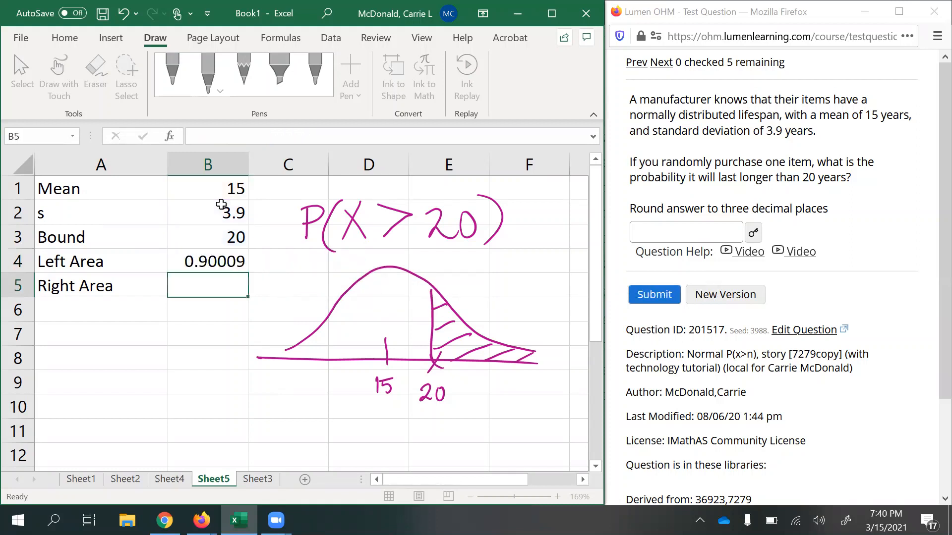
Calculate the right area in B5 with the formula =1-B4
{"action": "type", "text": "=1-"}
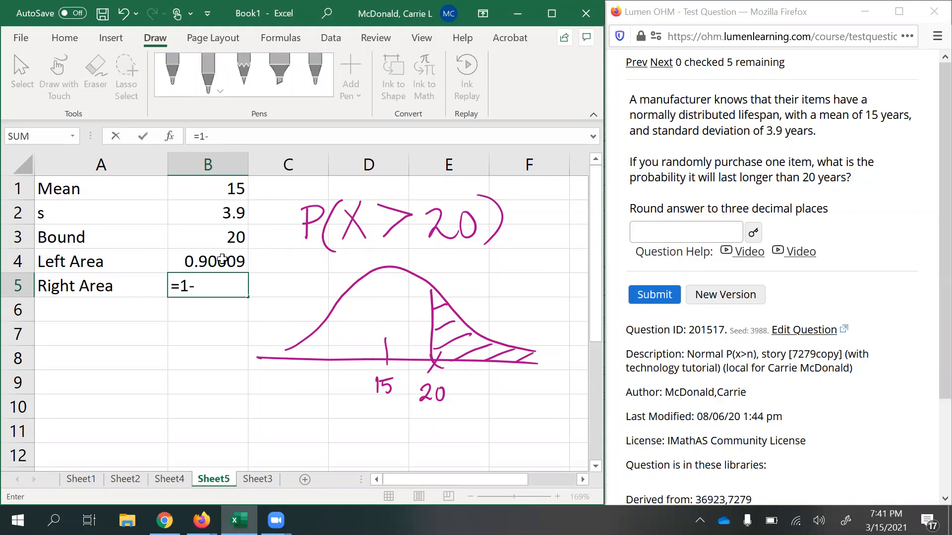
{"action": "left_click", "coordinate": [221, 261]}
{"action": "key", "text": "Return"}
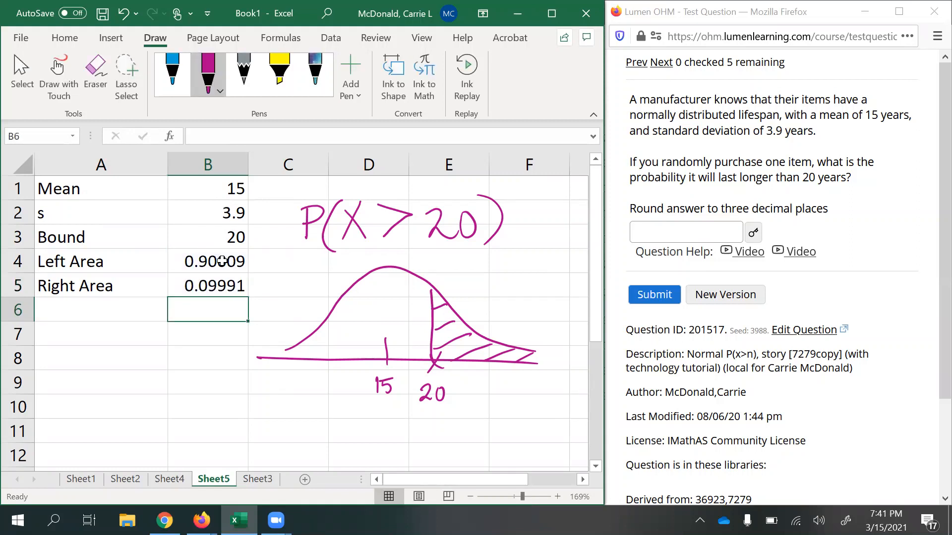
Highlight the B4 value and the curve's area below 20 in yellow, and write .9 inside that area in purple ink
{"action": "left_click", "coordinate": [280, 73]}
{"action": "left_click_drag", "start_coordinate": [171, 265], "coordinate": [244, 262]}
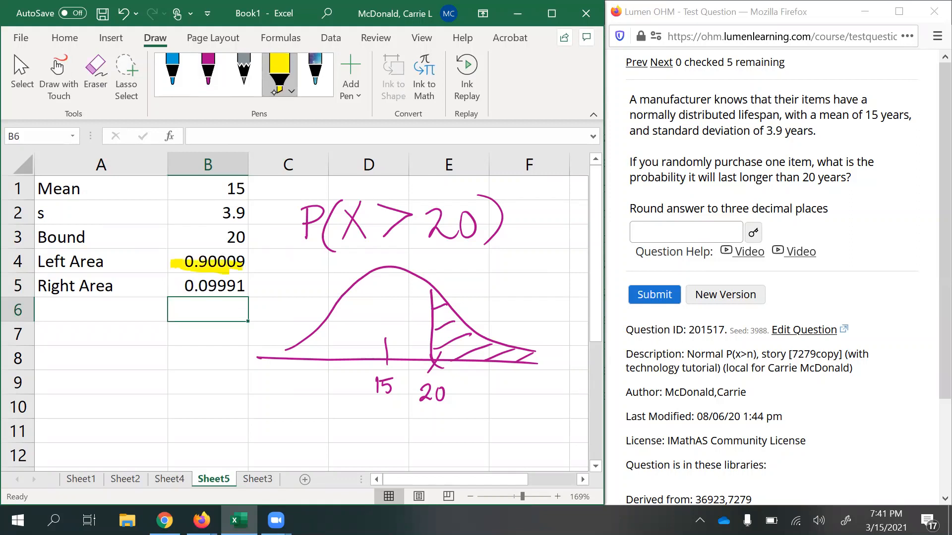
{"action": "mouse_move", "coordinate": [396, 276]}
{"action": "left_mouse_down"}
{"action": "mouse_move", "coordinate": [305, 349]}
{"action": "mouse_move", "coordinate": [426, 332]}
{"action": "mouse_move", "coordinate": [414, 308]}
{"action": "mouse_move", "coordinate": [396, 339]}
{"action": "left_mouse_up"}
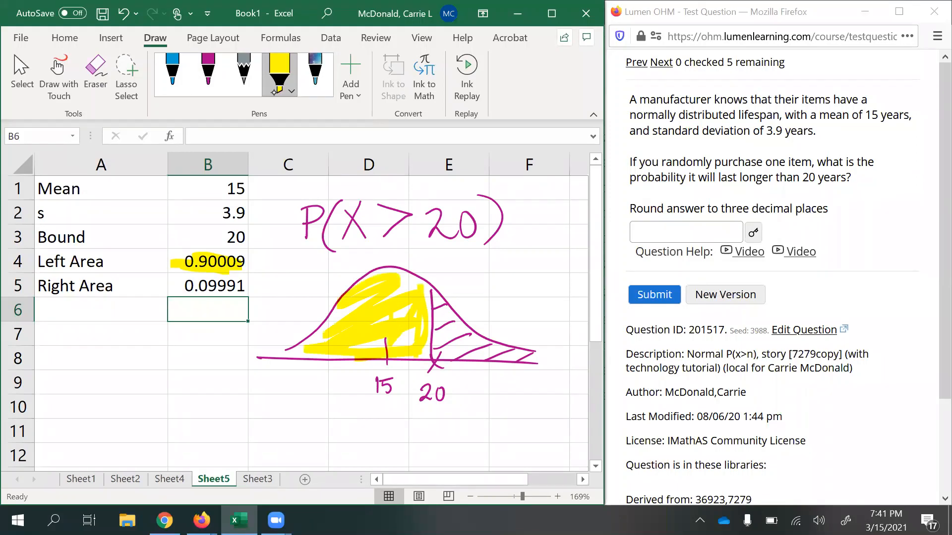
{"action": "left_click", "coordinate": [212, 73]}
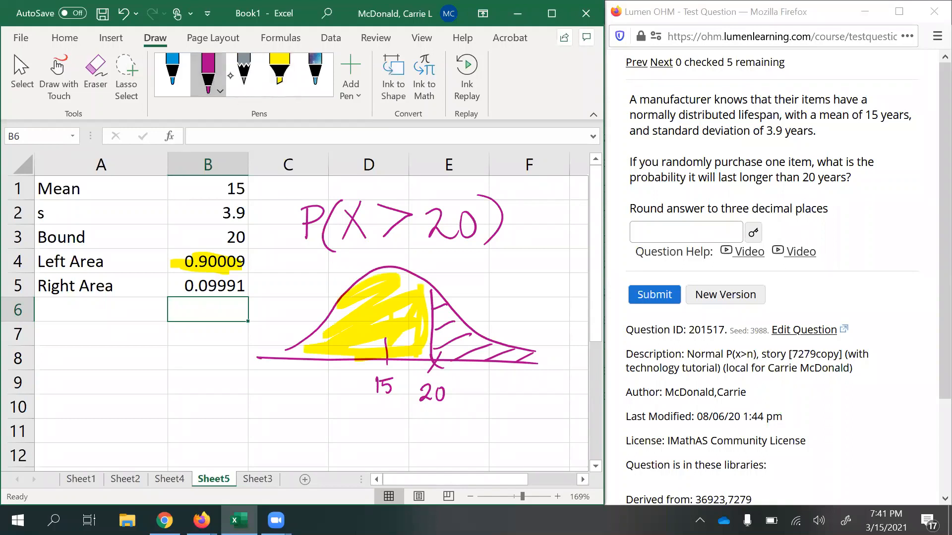
{"action": "left_click_drag", "start_coordinate": [365, 308], "coordinate": [369, 341]}
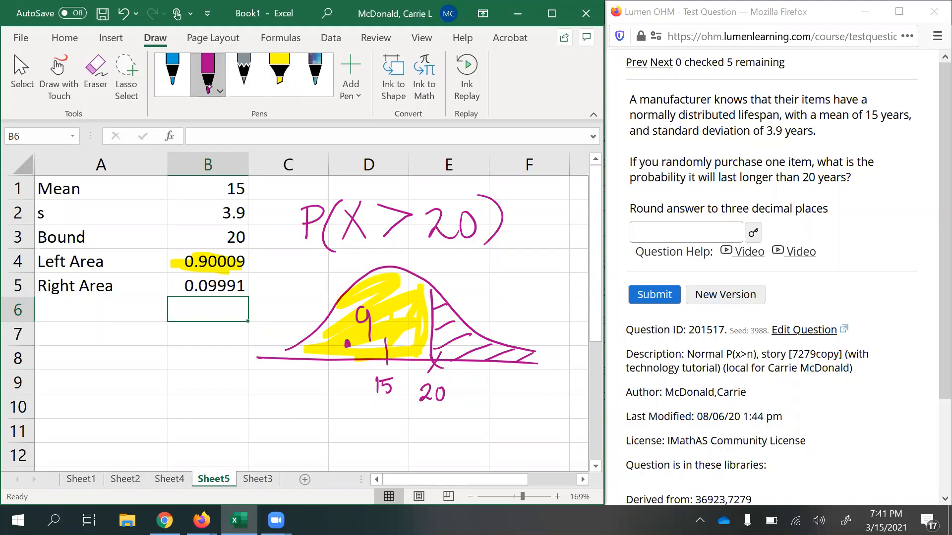
Change the highlighter colour to turquoise and highlight the curve's area above 20 and the greater-than sign in P(X > 20)
{"action": "left_click", "coordinate": [279, 73]}
{"action": "left_click", "coordinate": [283, 79]}
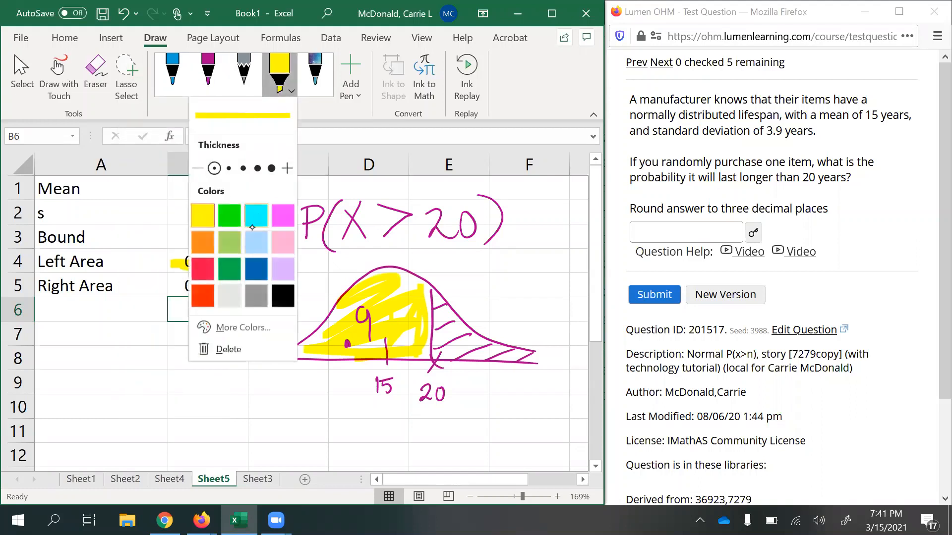
{"action": "left_click", "coordinate": [253, 223]}
{"action": "mouse_move", "coordinate": [441, 301]}
{"action": "left_mouse_down"}
{"action": "mouse_move", "coordinate": [441, 356]}
{"action": "mouse_move", "coordinate": [458, 347]}
{"action": "mouse_move", "coordinate": [527, 366]}
{"action": "mouse_move", "coordinate": [474, 339]}
{"action": "left_mouse_up"}
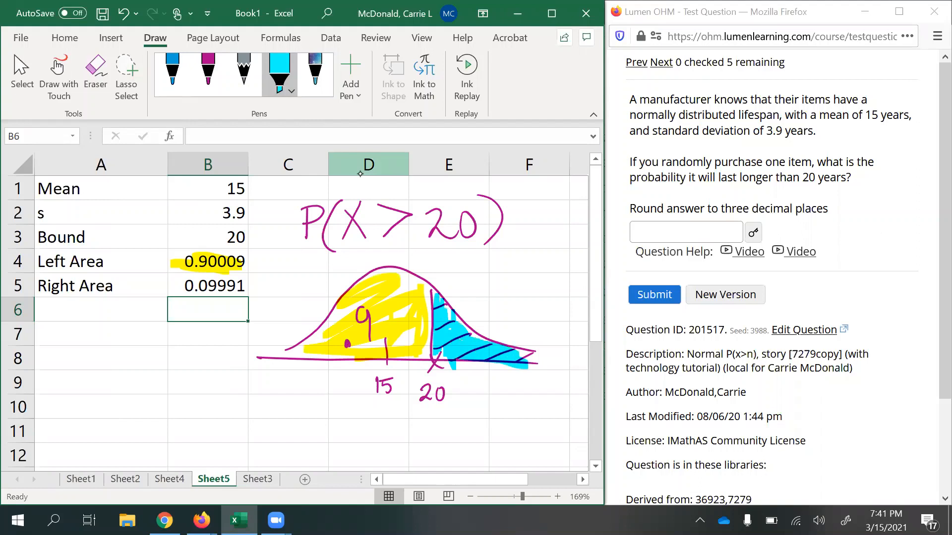
{"action": "mouse_move", "coordinate": [370, 201]}
{"action": "left_mouse_down"}
{"action": "mouse_move", "coordinate": [411, 212]}
{"action": "mouse_move", "coordinate": [380, 243]}
{"action": "left_mouse_up"}
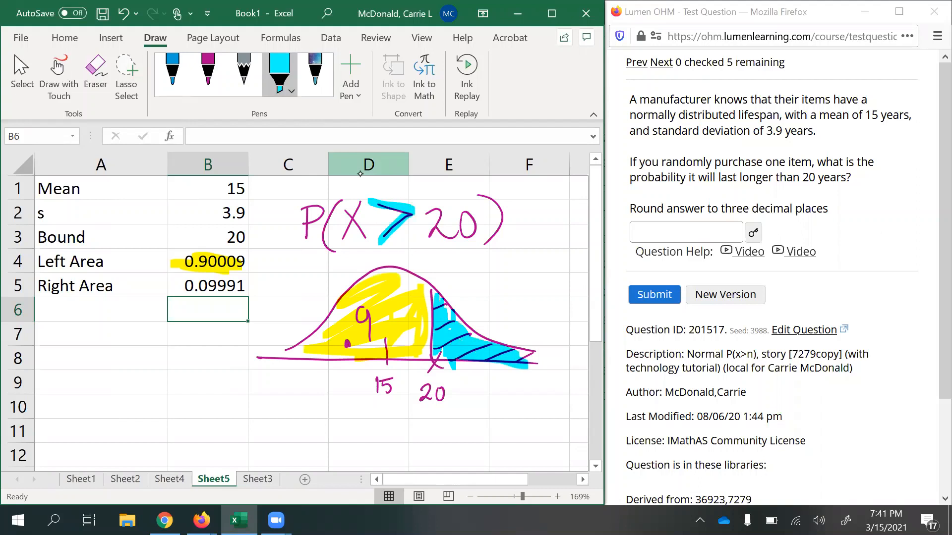
Label the turquoise tail area .099 in purple ink with a leader line pointing into it
{"action": "left_click", "coordinate": [208, 73]}
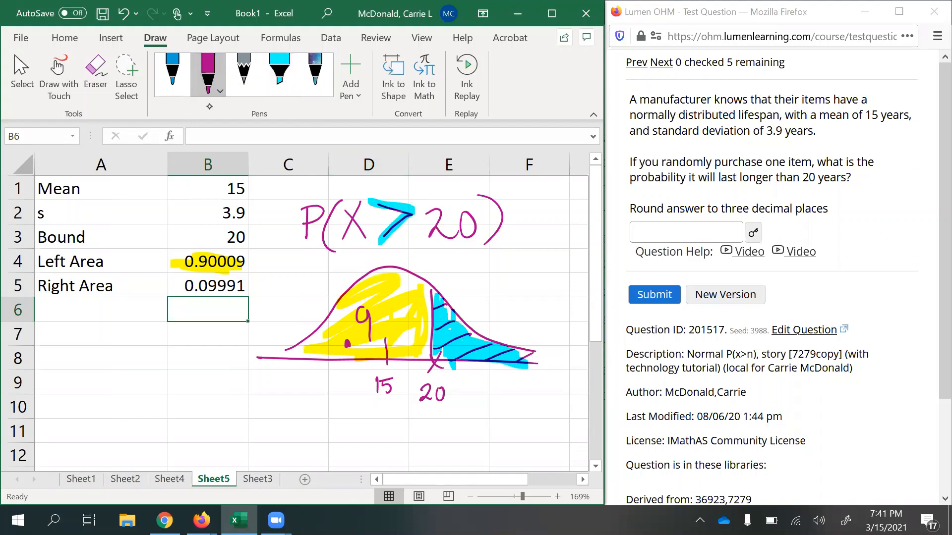
{"action": "mouse_move", "coordinate": [229, 284]}
{"action": "left_mouse_down"}
{"action": "mouse_move", "coordinate": [232, 291]}
{"action": "mouse_move", "coordinate": [196, 284]}
{"action": "left_mouse_up"}
{"action": "key", "text": "ctrl+z"}
{"action": "mouse_move", "coordinate": [452, 341]}
{"action": "left_mouse_down"}
{"action": "mouse_move", "coordinate": [461, 321]}
{"action": "mouse_move", "coordinate": [499, 305]}
{"action": "mouse_move", "coordinate": [498, 289]}
{"action": "mouse_move", "coordinate": [514, 299]}
{"action": "left_mouse_up"}
{"action": "left_click", "coordinate": [489, 298]}
{"action": "left_click_drag", "start_coordinate": [529, 285], "coordinate": [529, 302]}
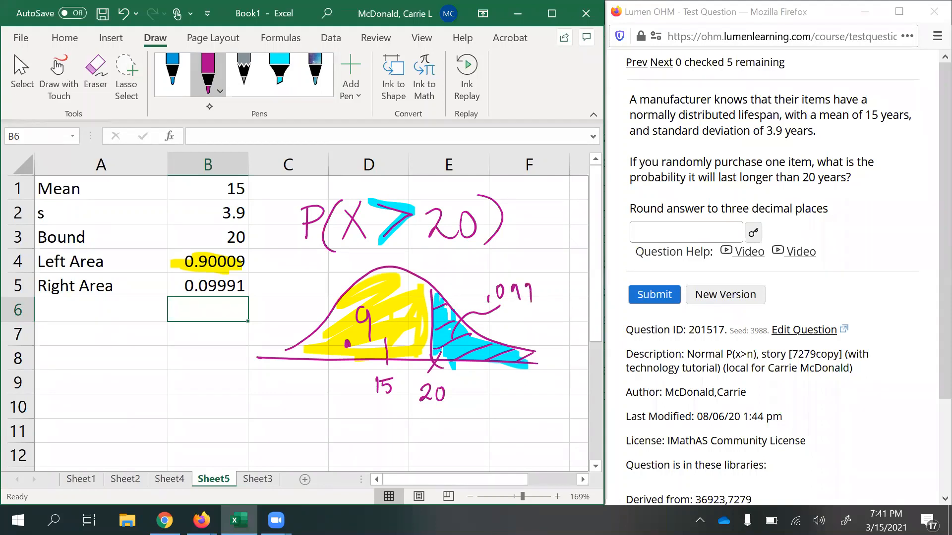
Check the right area in B5 and submit 0.1 as the answer to the 20-year question
{"action": "left_click", "coordinate": [674, 240]}
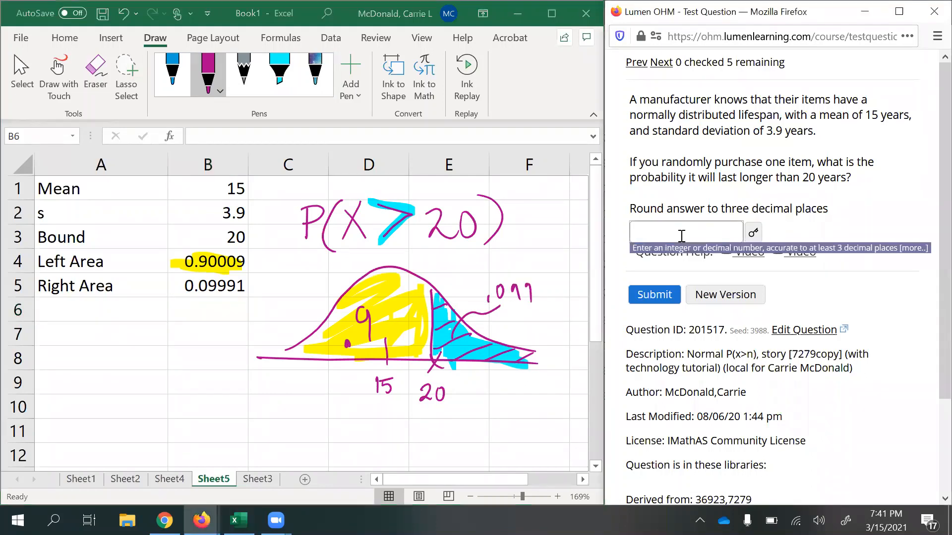
{"action": "left_click", "coordinate": [233, 306]}
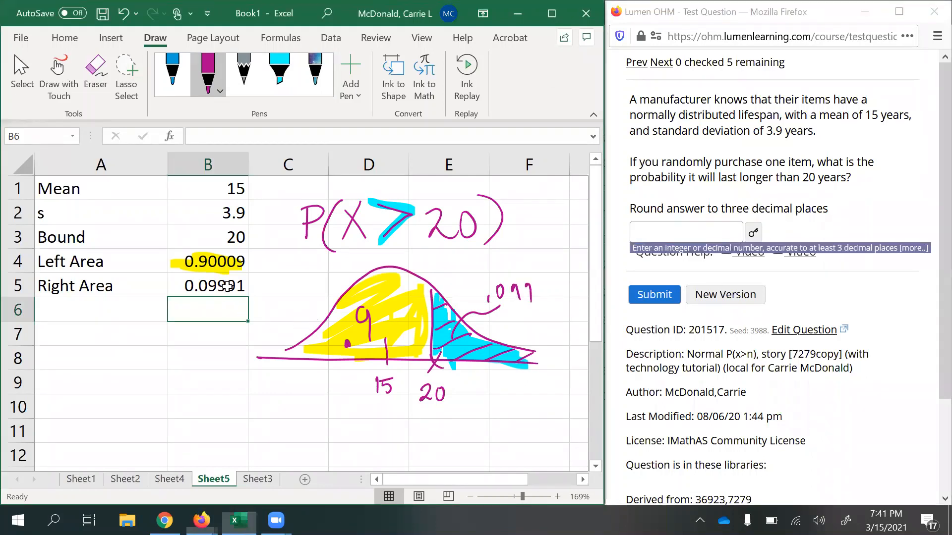
{"action": "left_click", "coordinate": [218, 288]}
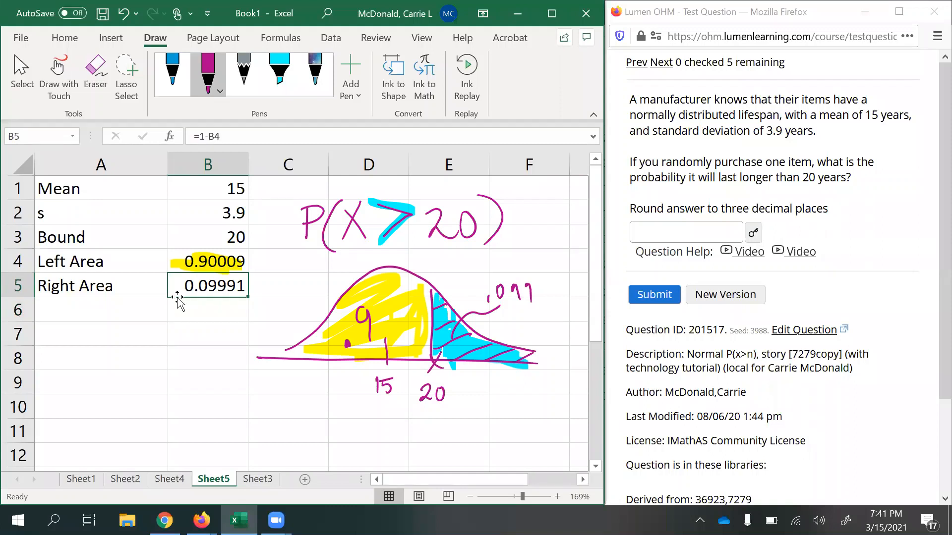
{"action": "left_click", "coordinate": [696, 234]}
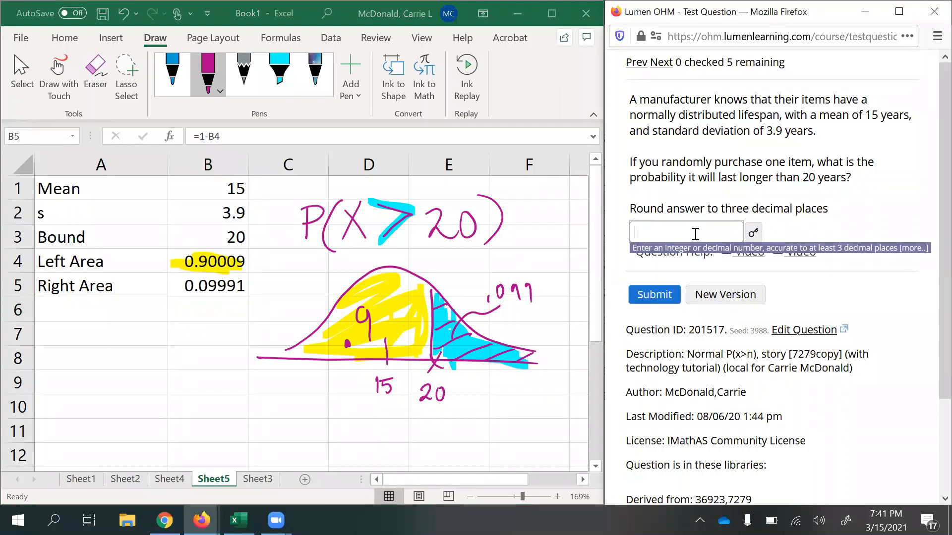
{"action": "type", "text": "0.1"}
{"action": "key", "text": "Return"}
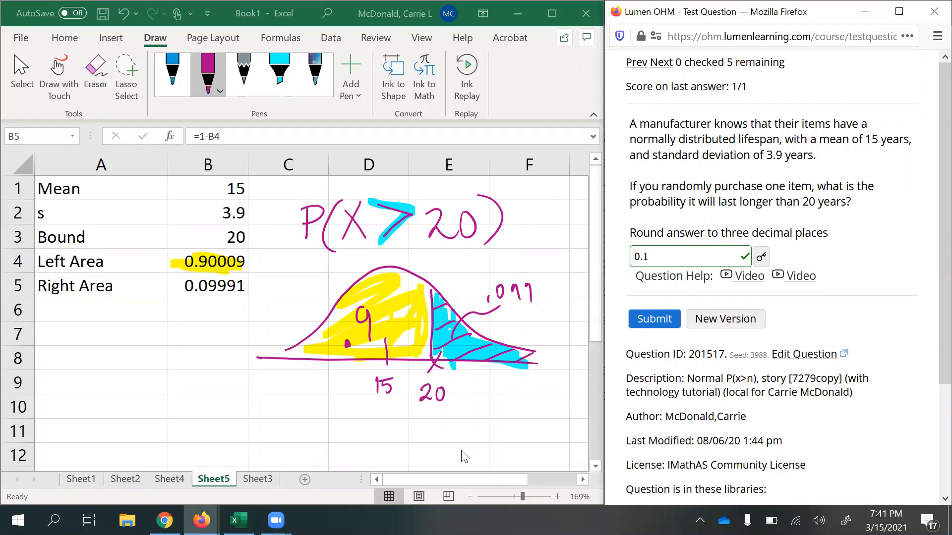
Generate several new versions of the item lifespan question in turn
{"action": "left_click", "coordinate": [733, 323]}
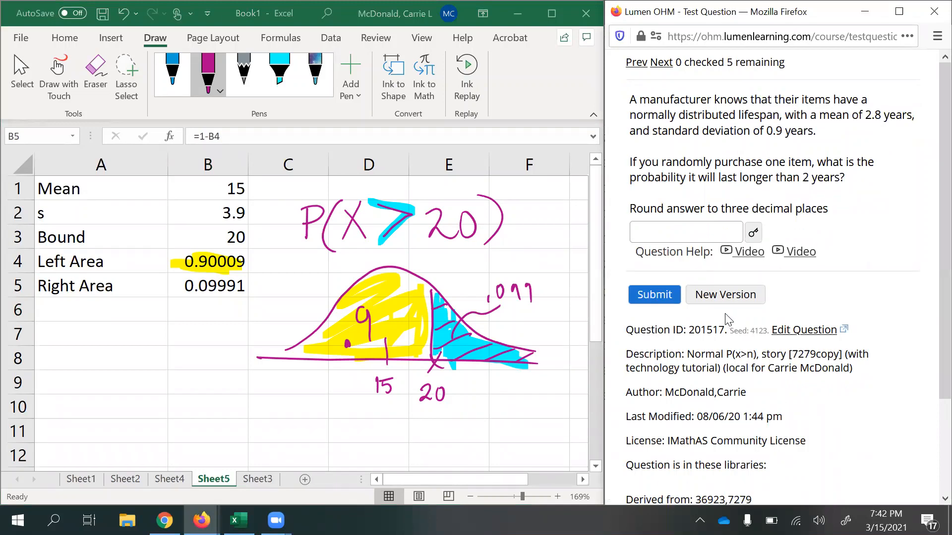
{"action": "left_click", "coordinate": [717, 303]}
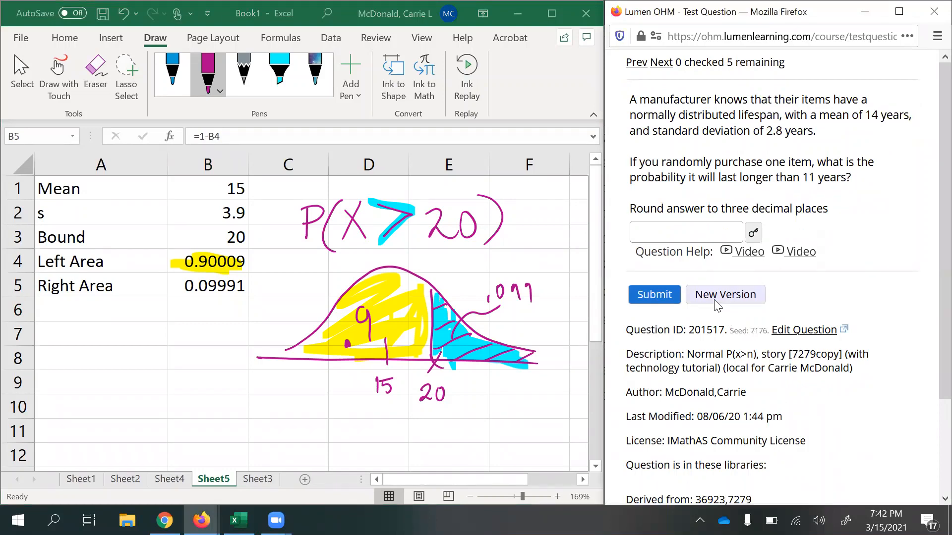
{"action": "left_click", "coordinate": [714, 299]}
{"action": "left_click", "coordinate": [714, 300]}
{"action": "left_click", "coordinate": [715, 300]}
{"action": "left_click", "coordinate": [714, 300]}
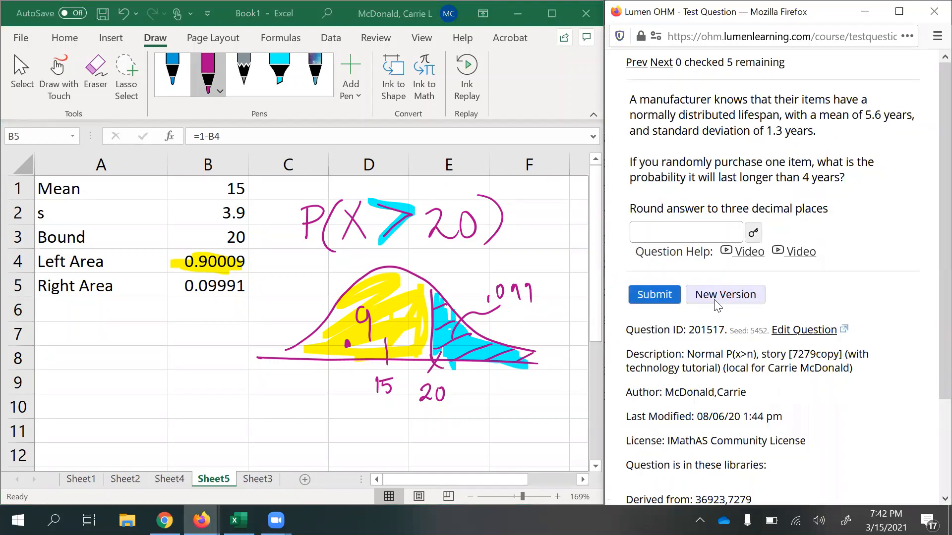
Cycle through further new versions of the item lifespan question
{"action": "left_click", "coordinate": [714, 300]}
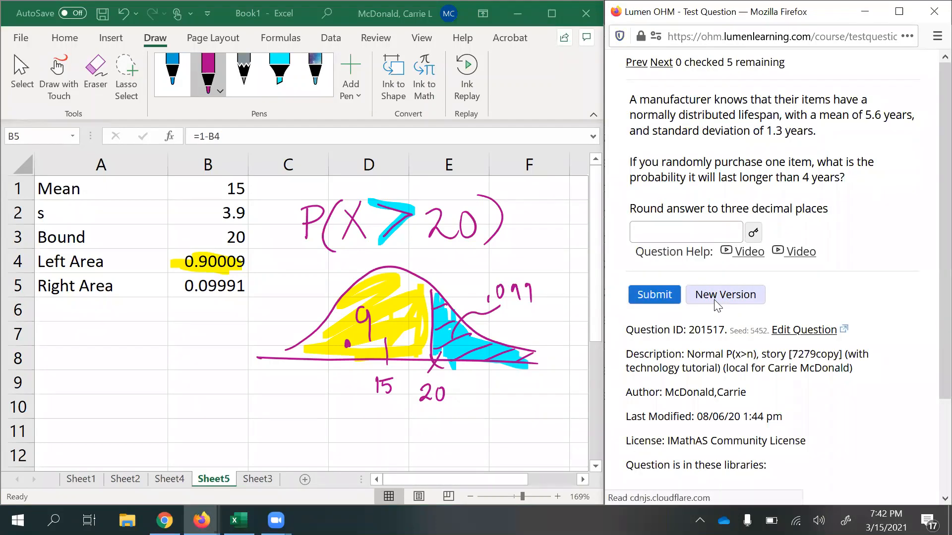
{"action": "left_click", "coordinate": [713, 300]}
{"action": "left_click", "coordinate": [713, 299]}
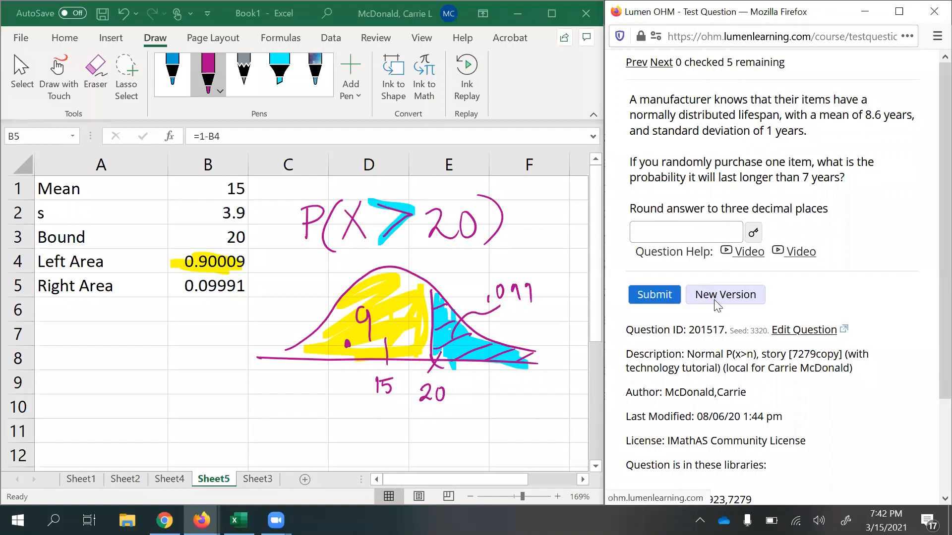
{"action": "left_click", "coordinate": [713, 300]}
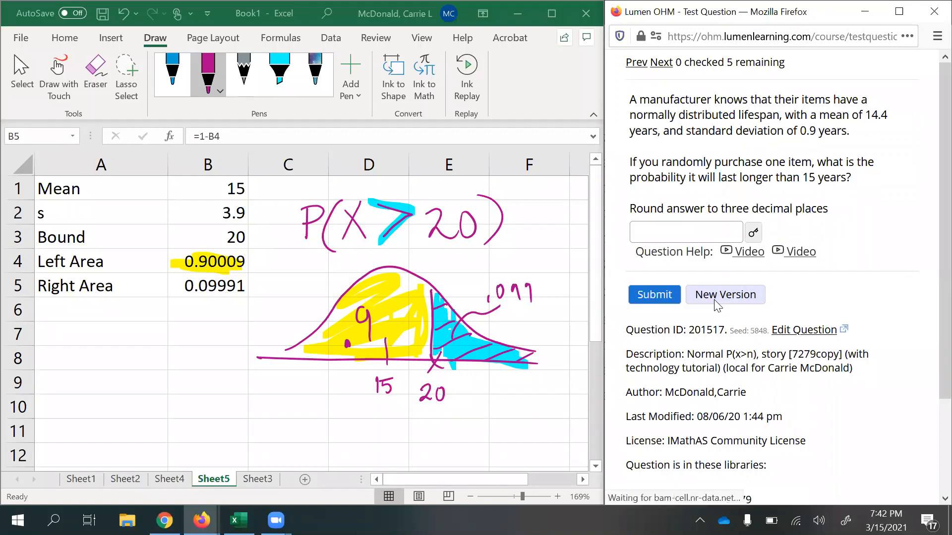
{"action": "left_click", "coordinate": [714, 299]}
{"action": "left_click", "coordinate": [714, 299]}
{"action": "left_click", "coordinate": [714, 299]}
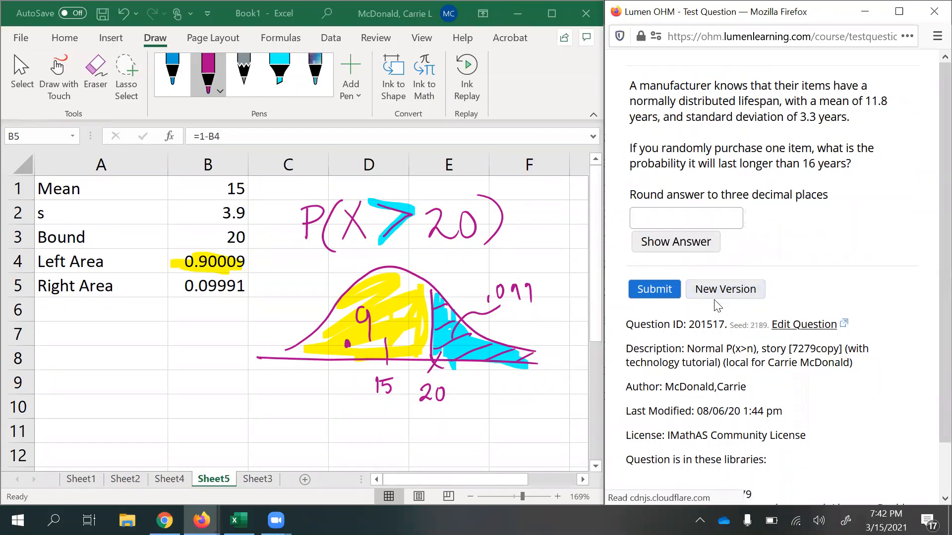
{"action": "left_click", "coordinate": [714, 299]}
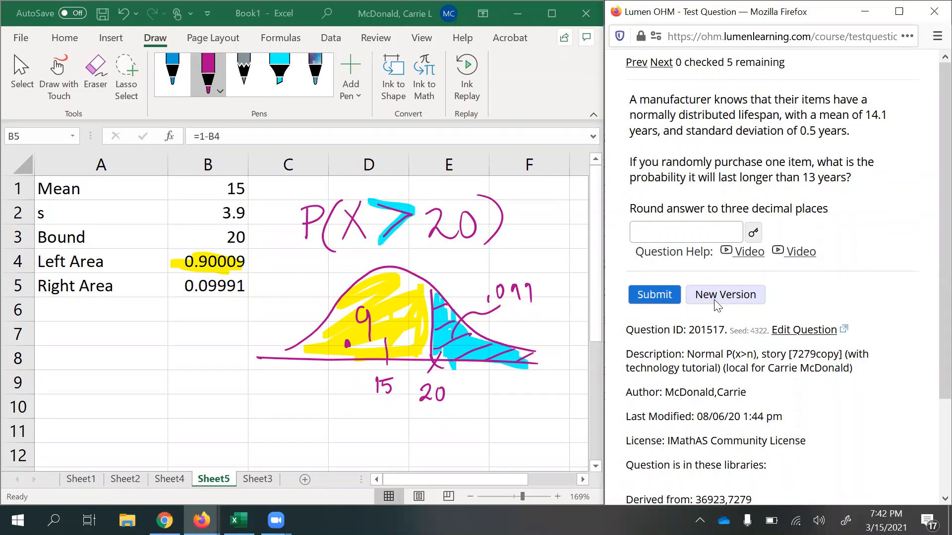
{"action": "left_click", "coordinate": [716, 299]}
{"action": "left_click", "coordinate": [716, 299]}
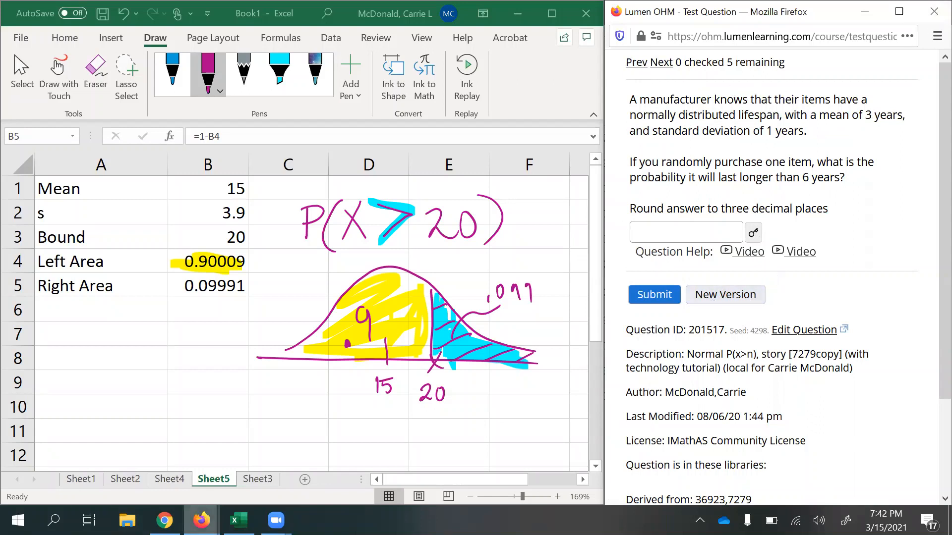
Return to the Lesson 8 assessment's question list and preview Q9, "Std normal, P(z<c)=prob, find c"
{"action": "mouse_move", "coordinate": [202, 520]}
{"action": "left_click", "coordinate": [188, 470]}
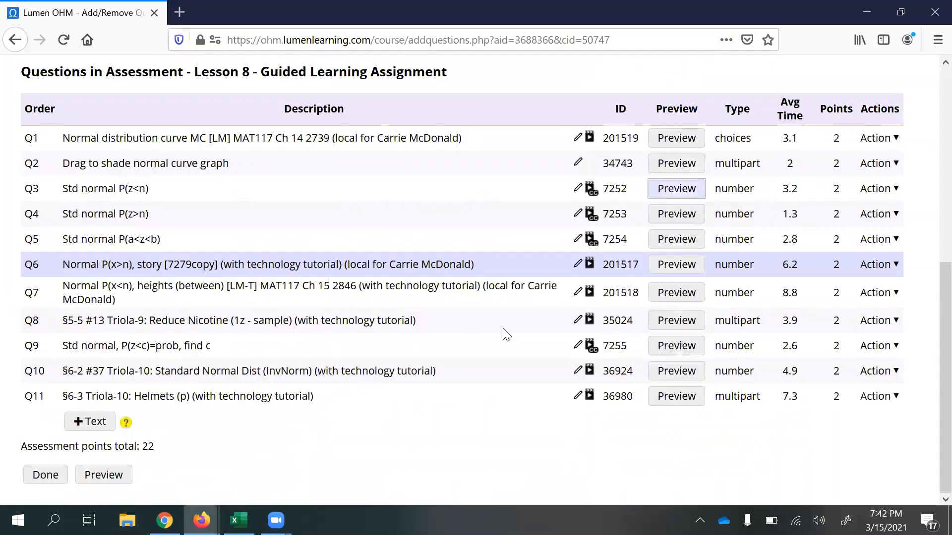
{"action": "left_click", "coordinate": [675, 347]}
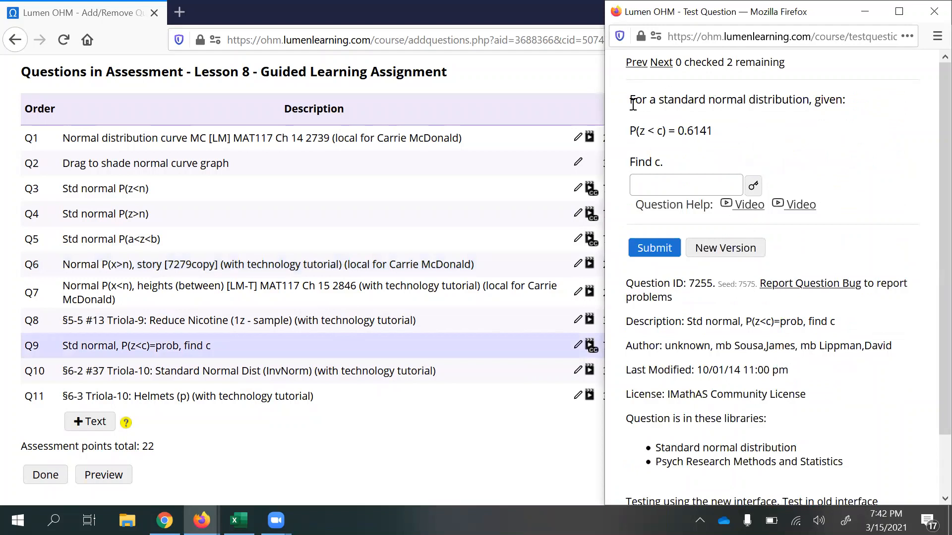
Examine Q9's wording by highlighting the standard normal distribution statement, the probability 0.6141 and the unknown c
{"action": "left_click_drag", "start_coordinate": [631, 101], "coordinate": [848, 113]}
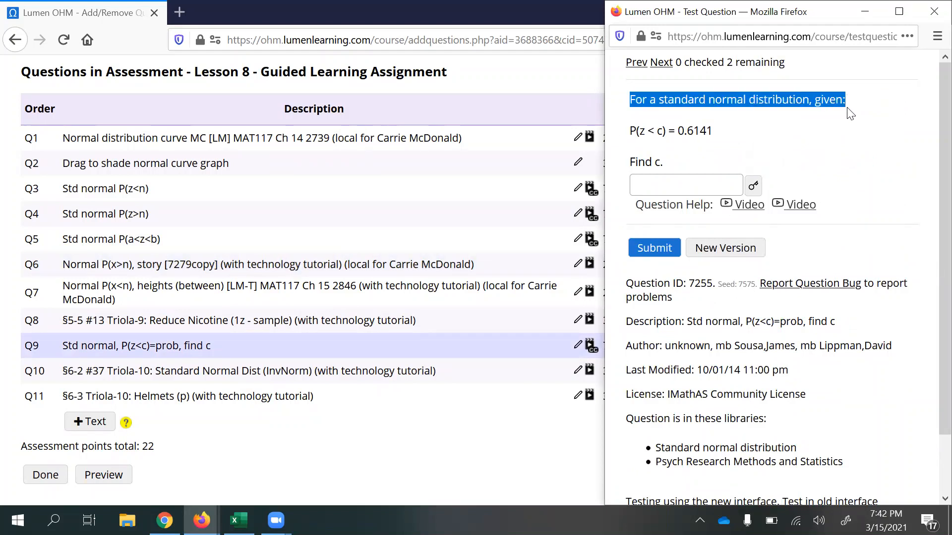
{"action": "left_click", "coordinate": [657, 134]}
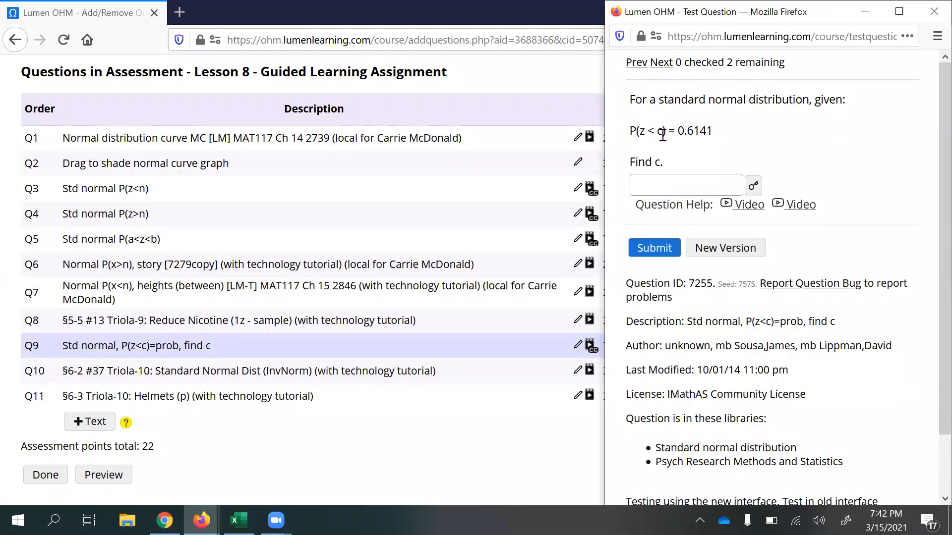
{"action": "double_click", "coordinate": [659, 132]}
{"action": "left_click_drag", "start_coordinate": [675, 130], "coordinate": [734, 132]}
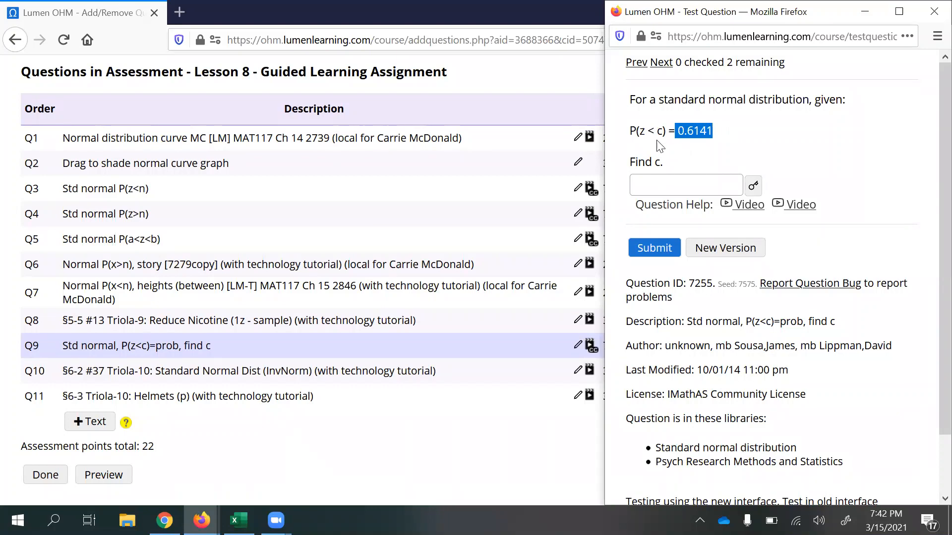
{"action": "left_click_drag", "start_coordinate": [657, 132], "coordinate": [665, 134]}
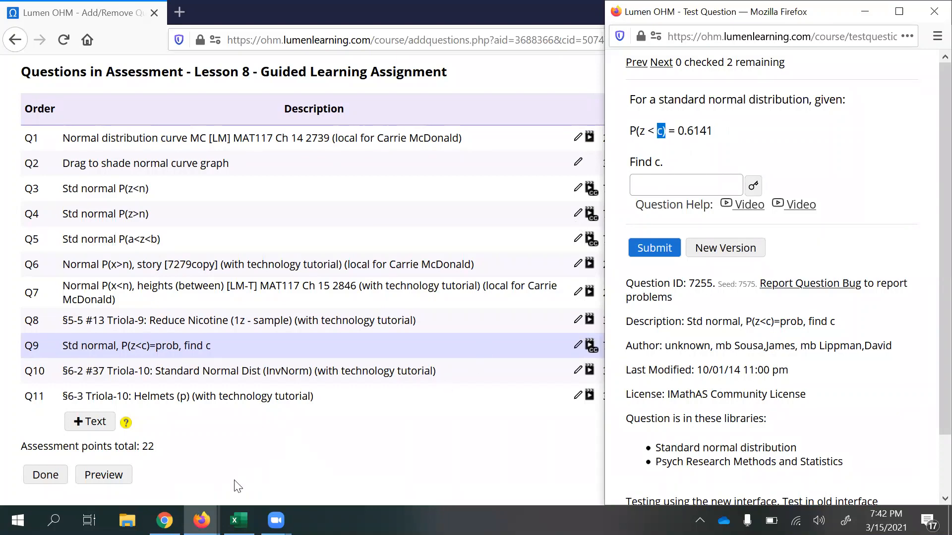
Switch to Excel, add a new sheet and sketch a purple bell curve with a z axis and 0 marked at its centre
{"action": "left_click", "coordinate": [238, 520]}
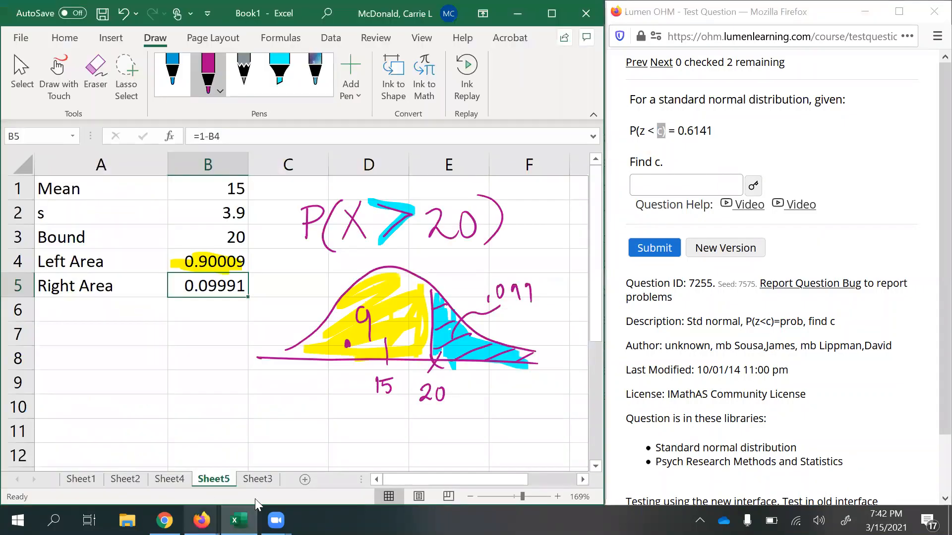
{"action": "left_click", "coordinate": [305, 480]}
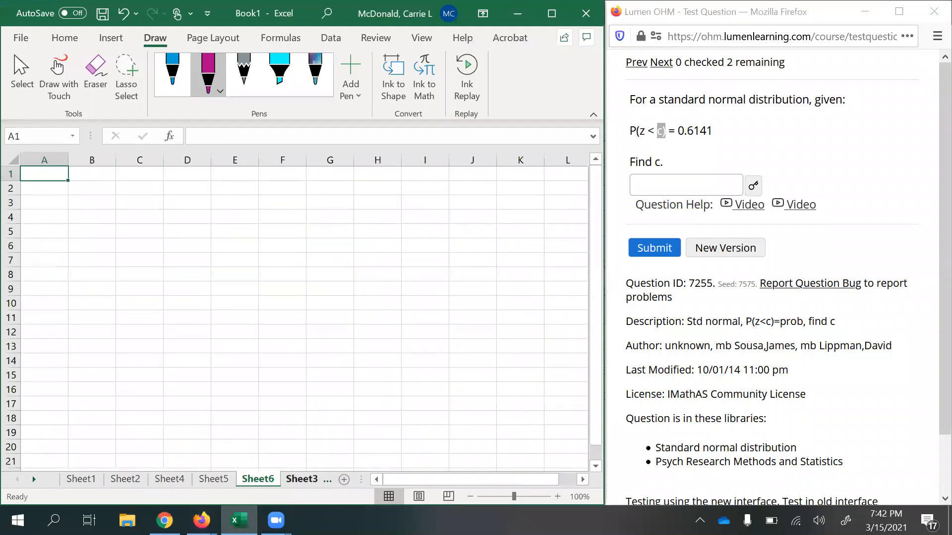
{"action": "mouse_move", "coordinate": [276, 520]}
{"action": "mouse_move", "coordinate": [241, 273]}
{"action": "left_mouse_down"}
{"action": "mouse_move", "coordinate": [426, 230]}
{"action": "mouse_move", "coordinate": [479, 261]}
{"action": "mouse_move", "coordinate": [459, 270]}
{"action": "mouse_move", "coordinate": [479, 270]}
{"action": "left_mouse_up"}
{"action": "left_click_drag", "start_coordinate": [362, 263], "coordinate": [355, 300]}
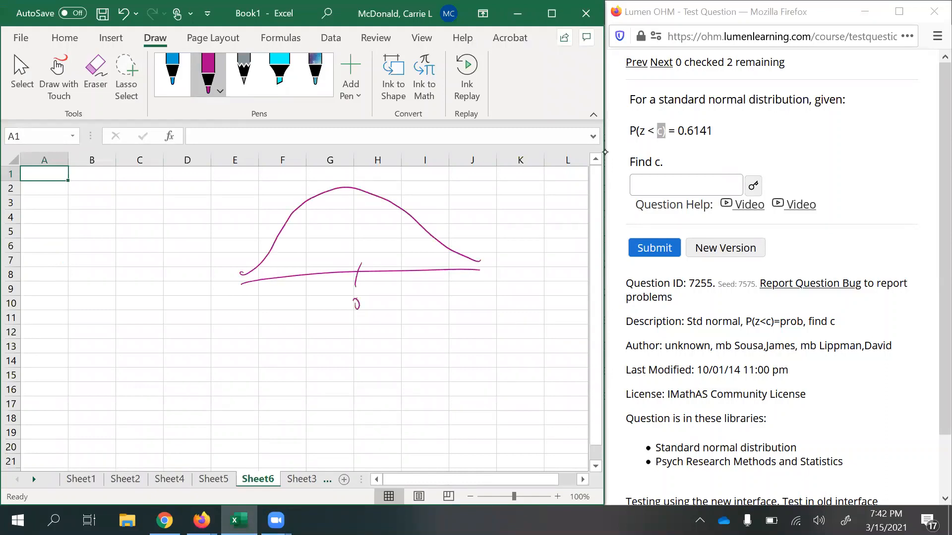
{"action": "mouse_move", "coordinate": [489, 266]}
{"action": "left_mouse_down"}
{"action": "mouse_move", "coordinate": [502, 280]}
{"action": "mouse_move", "coordinate": [514, 277]}
{"action": "left_mouse_up"}
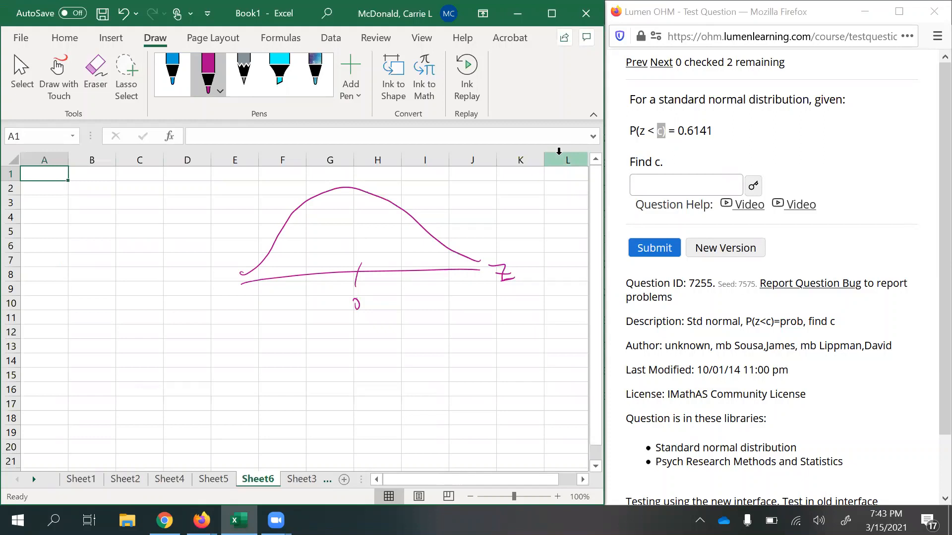
{"action": "left_click_drag", "start_coordinate": [404, 266], "coordinate": [423, 284]}
{"action": "left_click_drag", "start_coordinate": [418, 258], "coordinate": [407, 289]}
{"action": "mouse_move", "coordinate": [421, 304]}
{"action": "left_mouse_down"}
{"action": "mouse_move", "coordinate": [423, 317]}
{"action": "mouse_move", "coordinate": [443, 299]}
{"action": "mouse_move", "coordinate": [440, 309]}
{"action": "left_mouse_up"}
{"action": "left_click", "coordinate": [443, 322]}
{"action": "mouse_move", "coordinate": [289, 268]}
{"action": "left_mouse_down"}
{"action": "mouse_move", "coordinate": [279, 292]}
{"action": "mouse_move", "coordinate": [295, 290]}
{"action": "mouse_move", "coordinate": [290, 326]}
{"action": "mouse_move", "coordinate": [300, 304]}
{"action": "left_mouse_up"}
{"action": "left_click", "coordinate": [304, 326]}
{"action": "left_click", "coordinate": [95, 74]}
{"action": "left_click", "coordinate": [281, 280]}
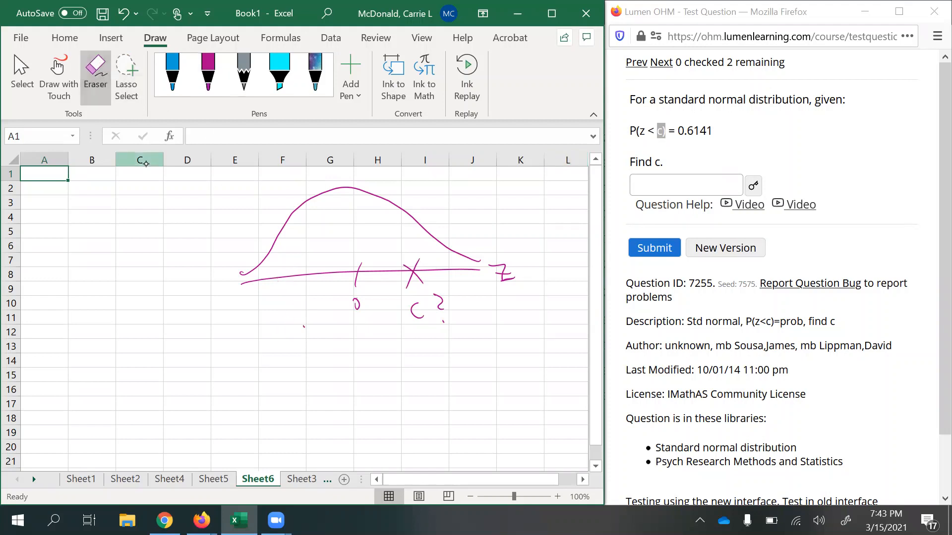
{"action": "left_click", "coordinate": [440, 302]}
{"action": "mouse_move", "coordinate": [408, 286]}
{"action": "left_mouse_down"}
{"action": "mouse_move", "coordinate": [422, 283]}
{"action": "mouse_move", "coordinate": [443, 322]}
{"action": "left_mouse_up"}
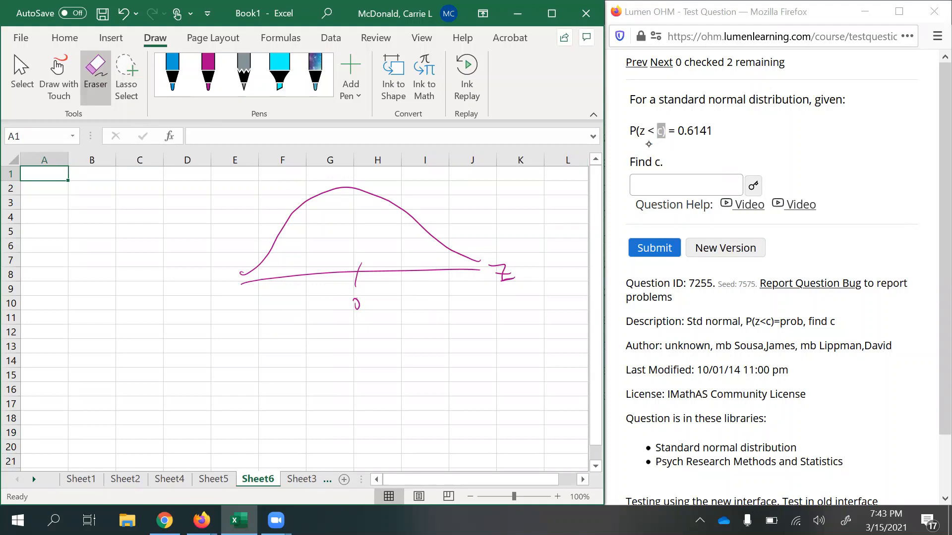
Draw a purple boundary line on the curve above 0 and hatch the whole area below that boundary
{"action": "left_click", "coordinate": [206, 80]}
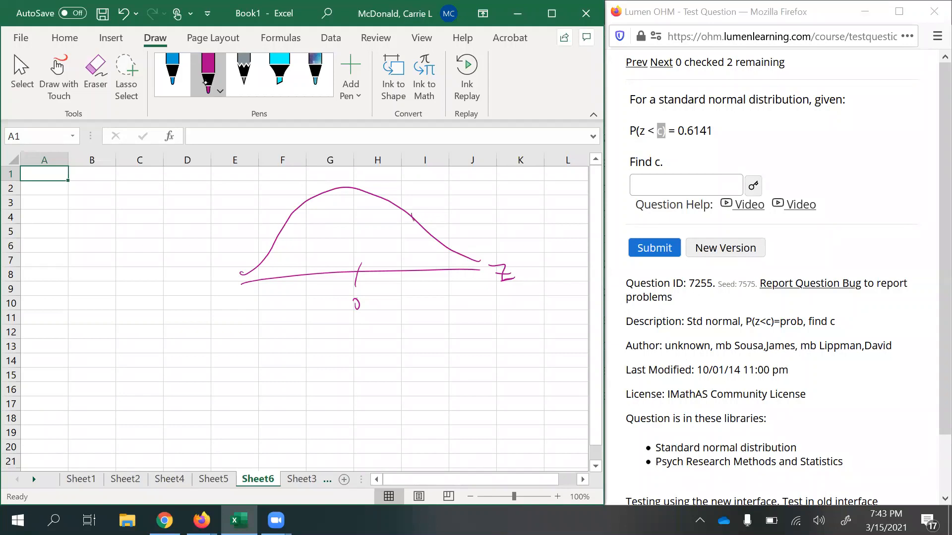
{"action": "mouse_move", "coordinate": [412, 221]}
{"action": "left_mouse_down"}
{"action": "mouse_move", "coordinate": [420, 288]}
{"action": "mouse_move", "coordinate": [409, 266]}
{"action": "mouse_move", "coordinate": [392, 275]}
{"action": "left_mouse_up"}
{"action": "left_click_drag", "start_coordinate": [413, 247], "coordinate": [374, 271]}
{"action": "left_click_drag", "start_coordinate": [409, 240], "coordinate": [339, 276]}
{"action": "left_click_drag", "start_coordinate": [412, 221], "coordinate": [309, 277]}
{"action": "left_click_drag", "start_coordinate": [381, 210], "coordinate": [271, 278]}
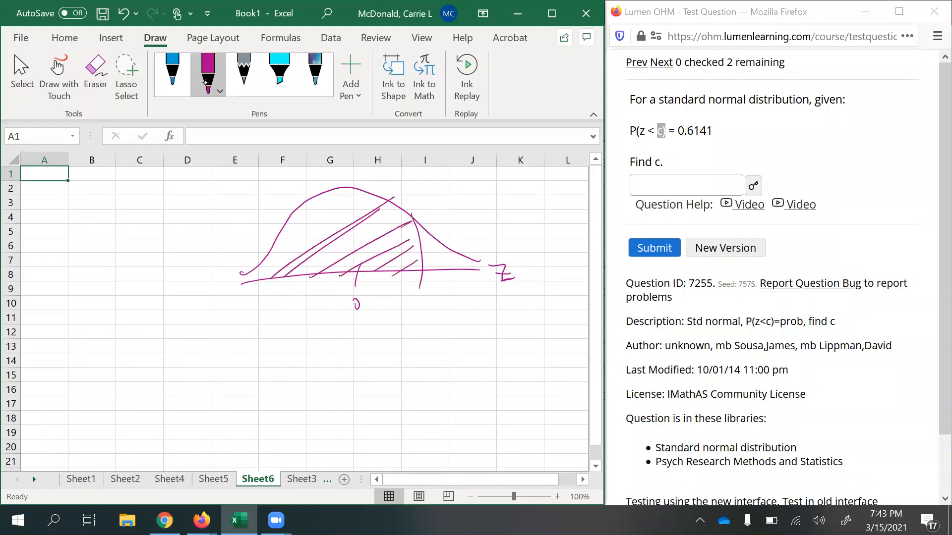
{"action": "mouse_move", "coordinate": [360, 194]}
{"action": "left_mouse_down"}
{"action": "mouse_move", "coordinate": [288, 253]}
{"action": "mouse_move", "coordinate": [268, 256]}
{"action": "left_mouse_up"}
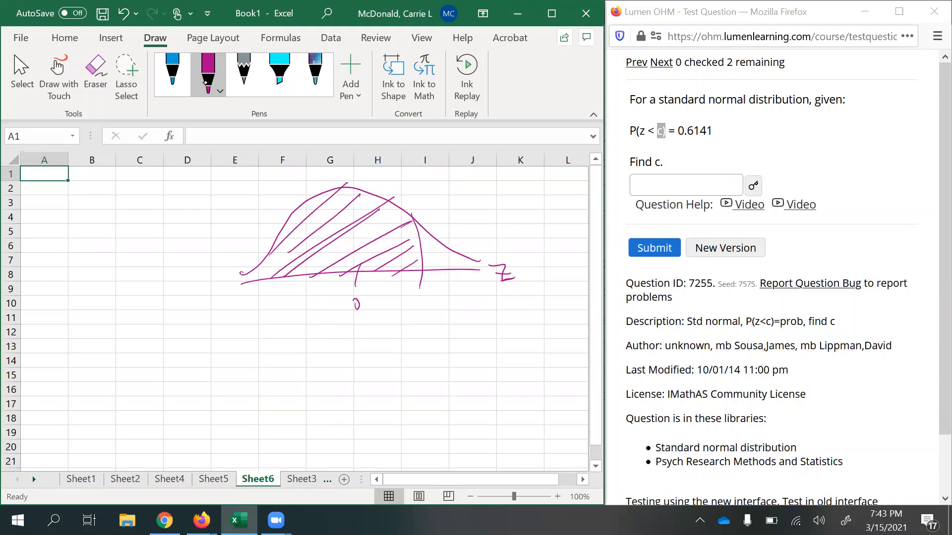
{"action": "left_click_drag", "start_coordinate": [277, 261], "coordinate": [259, 276]}
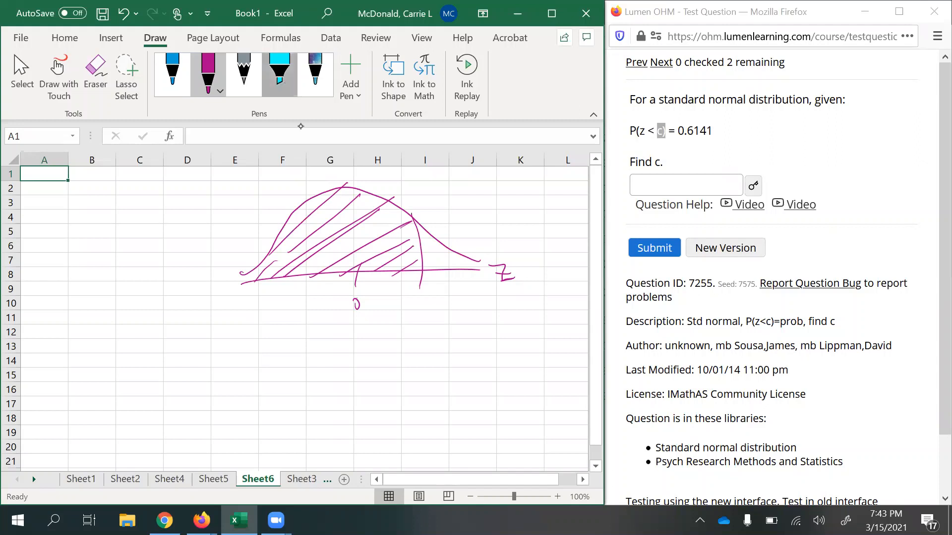
Highlight the half of the curve below 0 in turquoise and write "Positive" beneath the boundary line
{"action": "left_click", "coordinate": [279, 75]}
{"action": "mouse_move", "coordinate": [362, 278]}
{"action": "left_mouse_down"}
{"action": "mouse_move", "coordinate": [356, 190]}
{"action": "mouse_move", "coordinate": [307, 212]}
{"action": "mouse_move", "coordinate": [282, 245]}
{"action": "mouse_move", "coordinate": [342, 249]}
{"action": "mouse_move", "coordinate": [278, 244]}
{"action": "mouse_move", "coordinate": [355, 214]}
{"action": "mouse_move", "coordinate": [327, 262]}
{"action": "mouse_move", "coordinate": [346, 284]}
{"action": "left_mouse_up"}
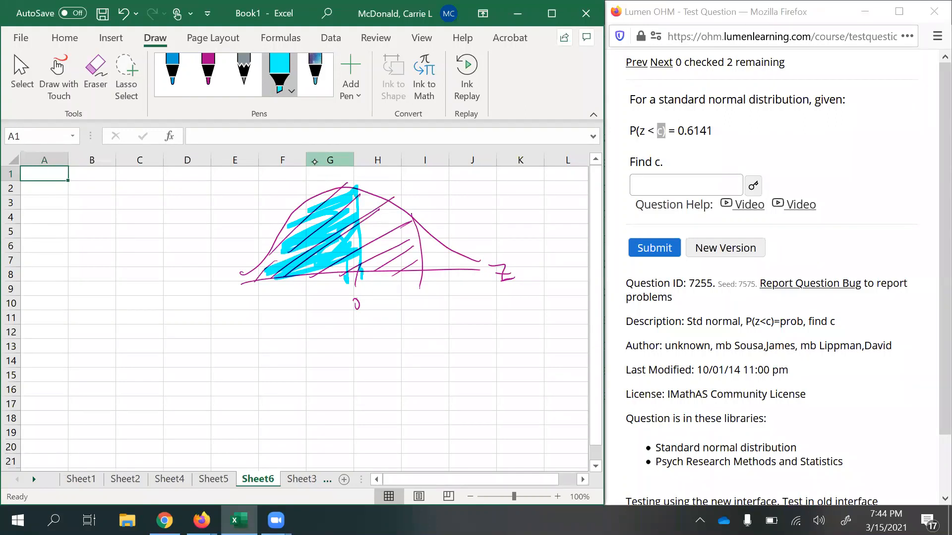
{"action": "left_click_drag", "start_coordinate": [412, 297], "coordinate": [414, 329]}
{"action": "mouse_move", "coordinate": [421, 310]}
{"action": "left_mouse_down"}
{"action": "mouse_move", "coordinate": [428, 324]}
{"action": "mouse_move", "coordinate": [445, 326]}
{"action": "left_mouse_up"}
{"action": "left_click_drag", "start_coordinate": [441, 296], "coordinate": [442, 304]}
{"action": "left_click_drag", "start_coordinate": [449, 299], "coordinate": [462, 326]}
{"action": "mouse_move", "coordinate": [471, 309]}
{"action": "left_mouse_down"}
{"action": "mouse_move", "coordinate": [475, 321]}
{"action": "mouse_move", "coordinate": [480, 304]}
{"action": "left_mouse_up"}
{"action": "left_click_drag", "start_coordinate": [485, 316], "coordinate": [500, 323]}
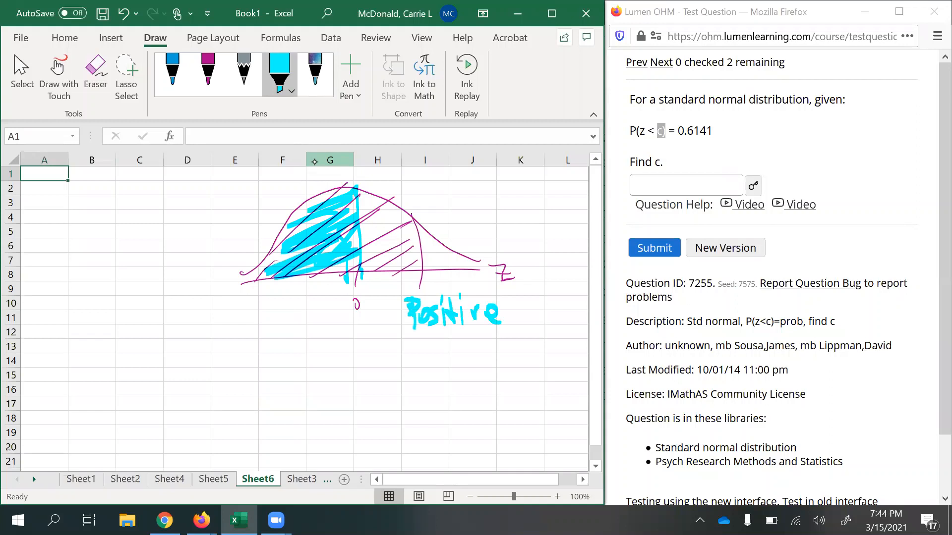
Write "C is" beneath the word Positive, with the C in turquoise and "is" in purple ink
{"action": "left_click", "coordinate": [208, 74]}
{"action": "mouse_move", "coordinate": [406, 347]}
{"action": "left_mouse_down"}
{"action": "mouse_move", "coordinate": [414, 372]}
{"action": "mouse_move", "coordinate": [443, 371]}
{"action": "left_mouse_up"}
{"action": "left_click", "coordinate": [428, 346]}
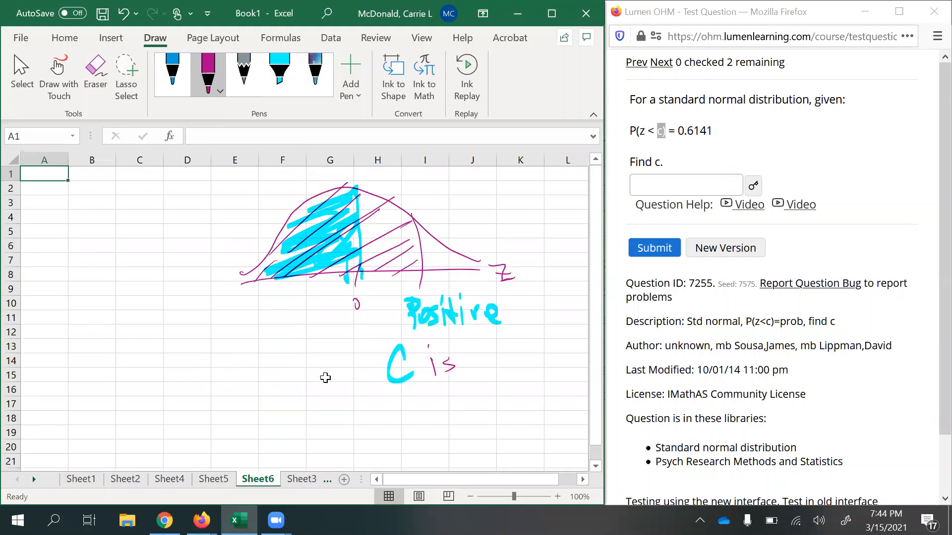
Enter the formula =norm.inv(.6141,0,1) in cell A2
{"action": "left_click", "coordinate": [43, 186]}
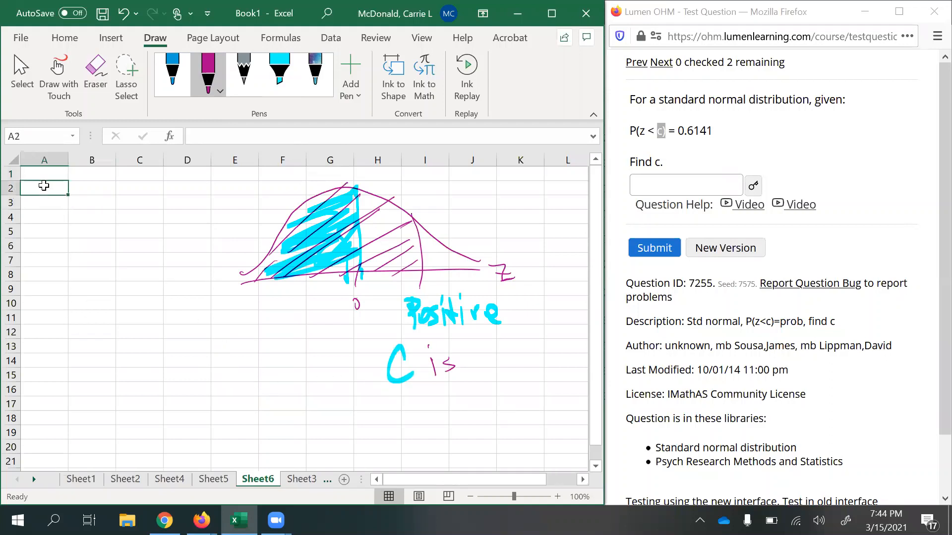
{"action": "type", "text": "=norm."}
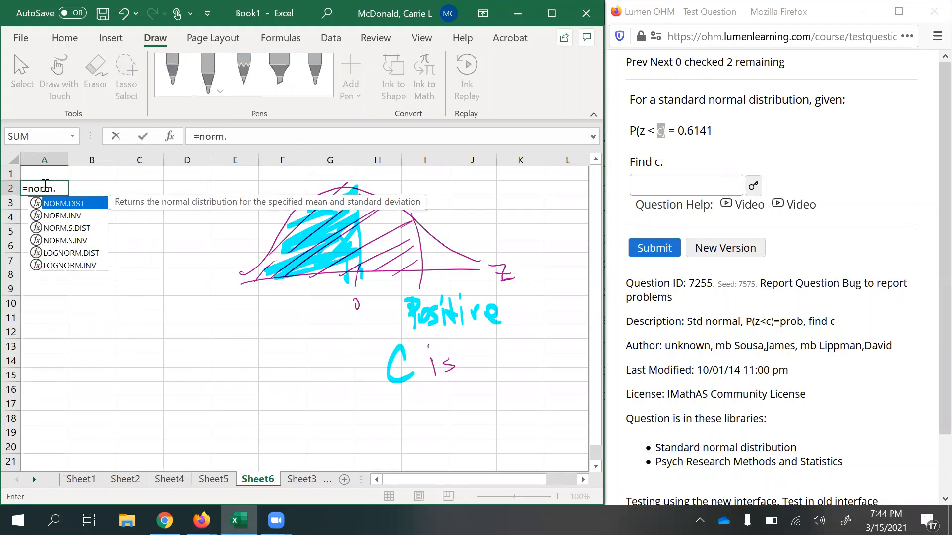
{"action": "type", "text": "inv("}
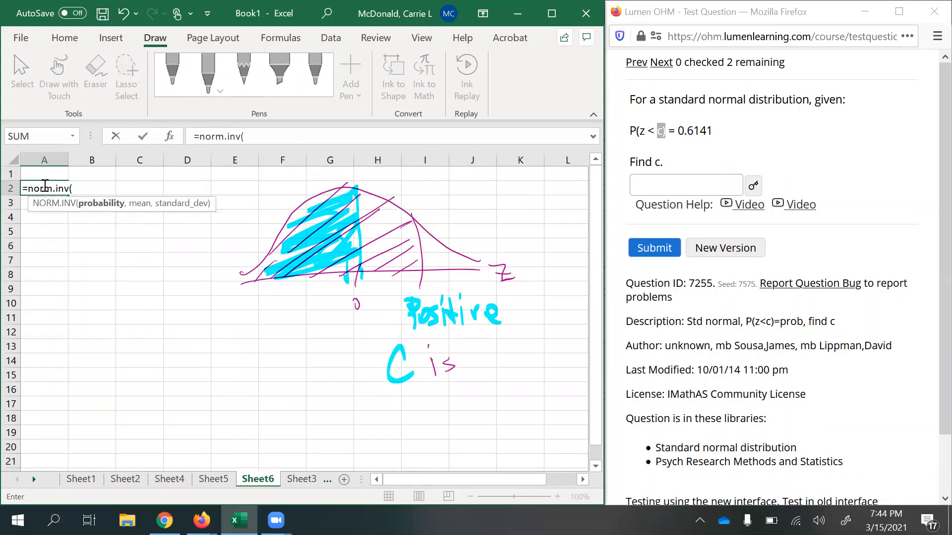
{"action": "type", "text": ".6141"}
{"action": "type", "text": ","}
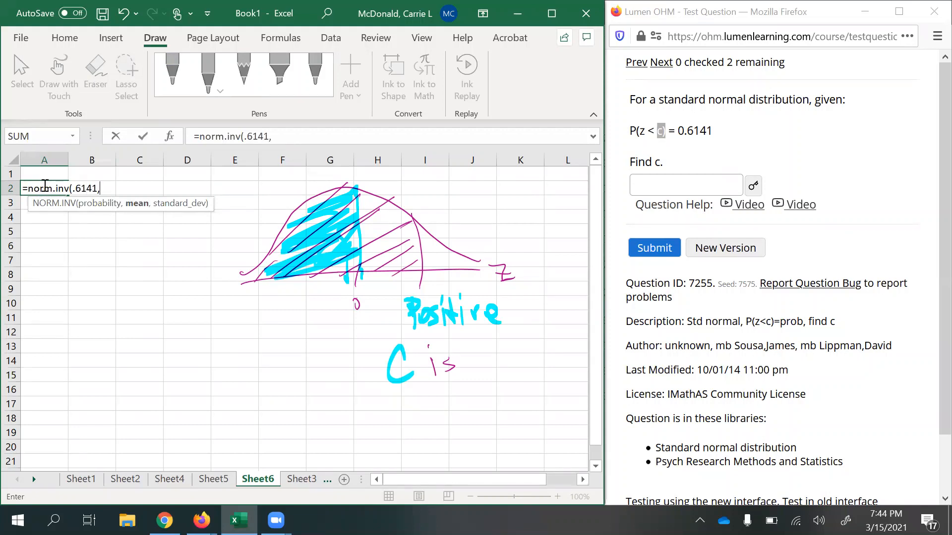
{"action": "type", "text": "0,"}
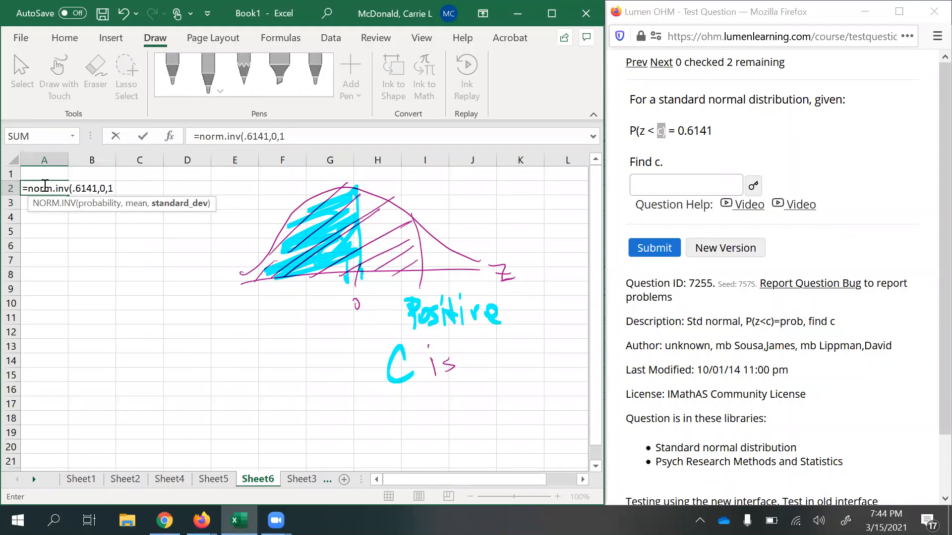
{"action": "type", "text": "1)"}
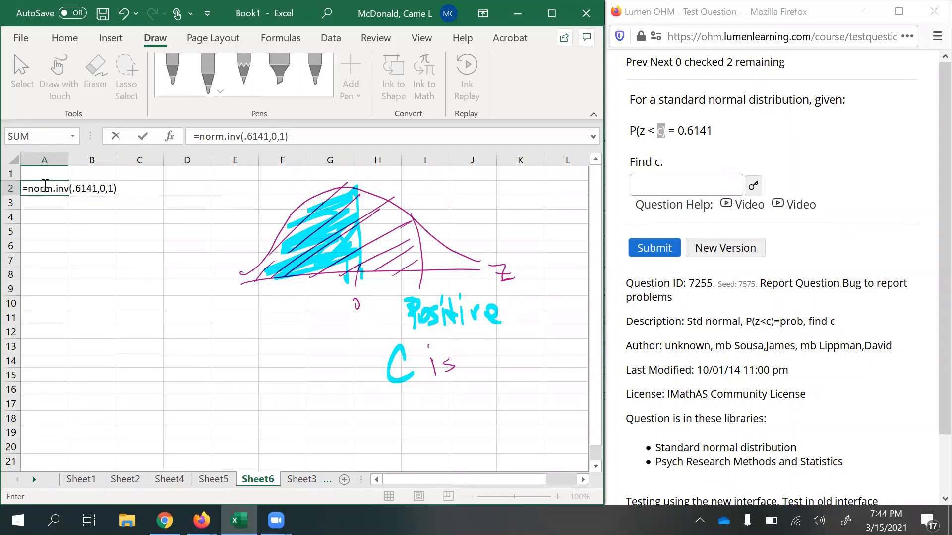
Re-enter the NORM.INV arguments .6141, 0 and 1 in cell A2, complete the formula and check its result
{"action": "key", "text": "BackSpace"}
{"action": "key", "text": "BackSpace"}
{"action": "key", "text": "BackSpace"}
{"action": "key", "text": "BackSpace"}
{"action": "key", "text": "BackSpace"}
{"action": "key", "text": "BackSpace"}
{"action": "key", "text": "BackSpace"}
{"action": "key", "text": "BackSpace"}
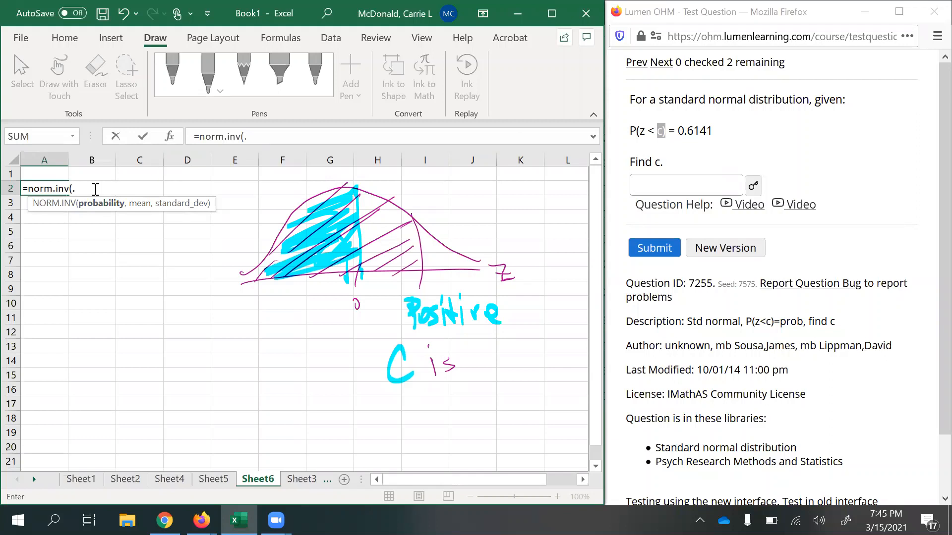
{"action": "type", "text": "6141,"}
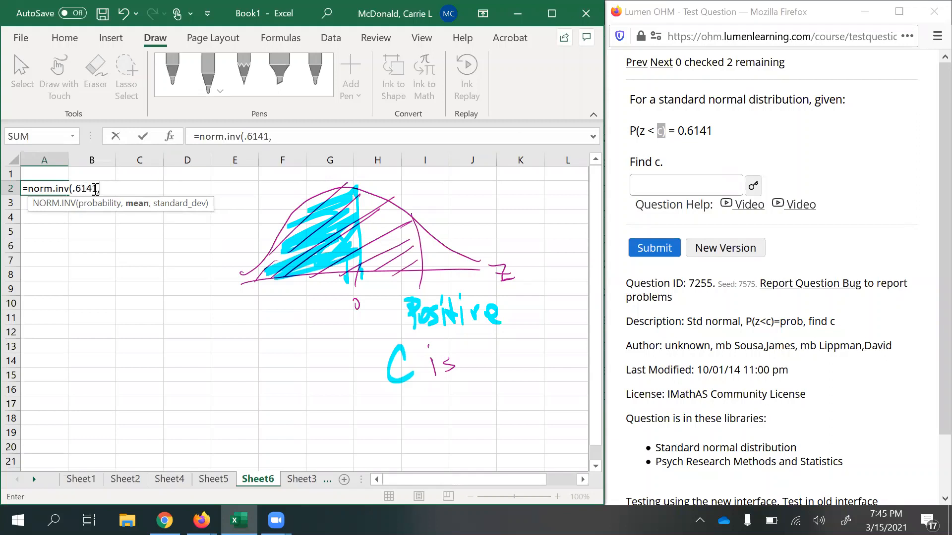
{"action": "type", "text": "0,1"}
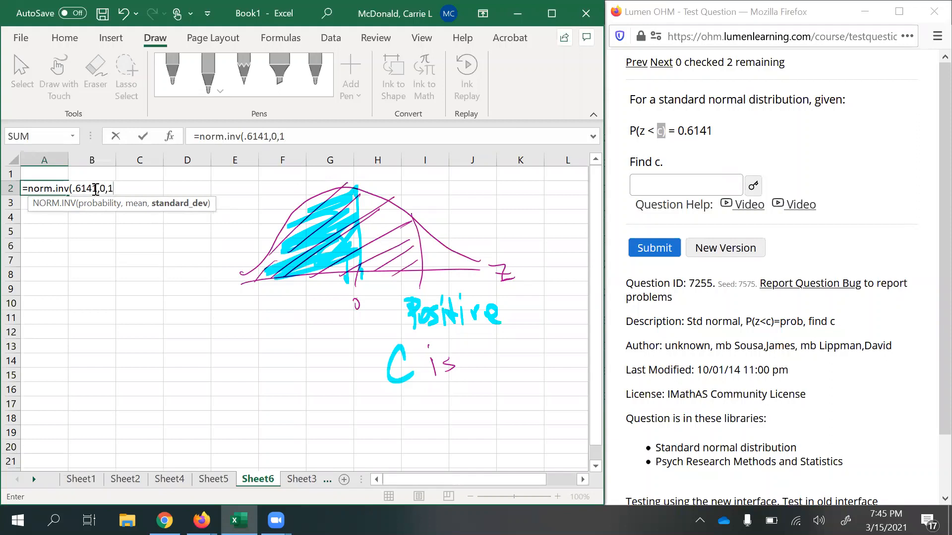
{"action": "type", "text": ")"}
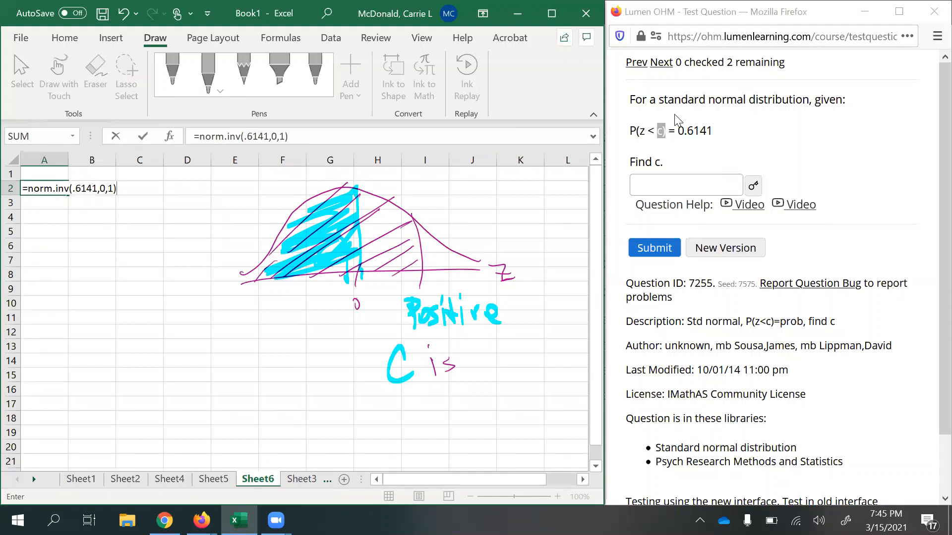
{"action": "key", "text": "Return"}
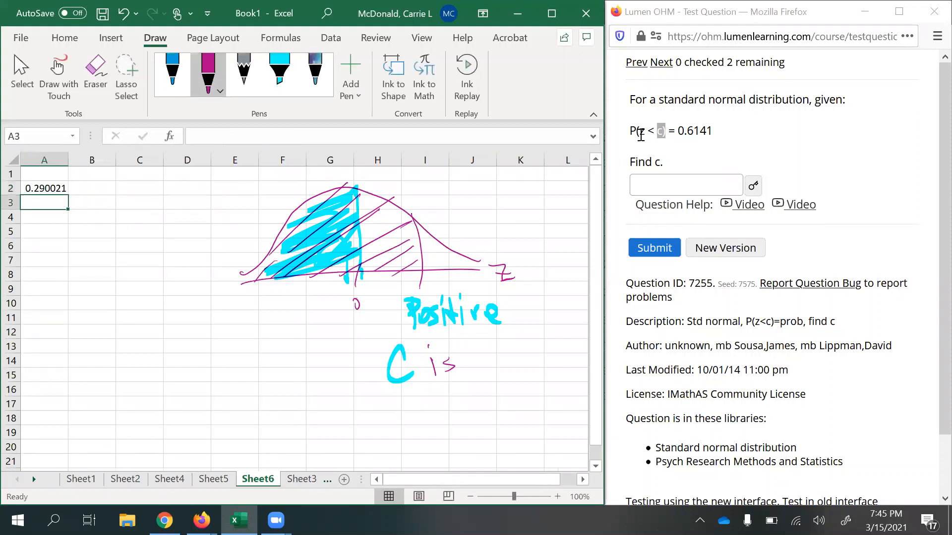
{"action": "left_click", "coordinate": [46, 186]}
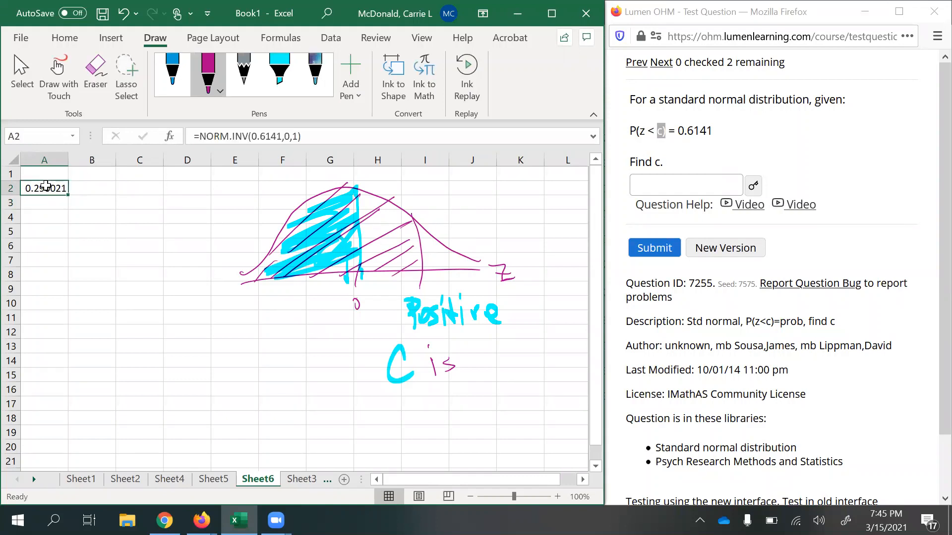
Answer the question with c = 0.29 and submit it for scoring
{"action": "left_click", "coordinate": [663, 189]}
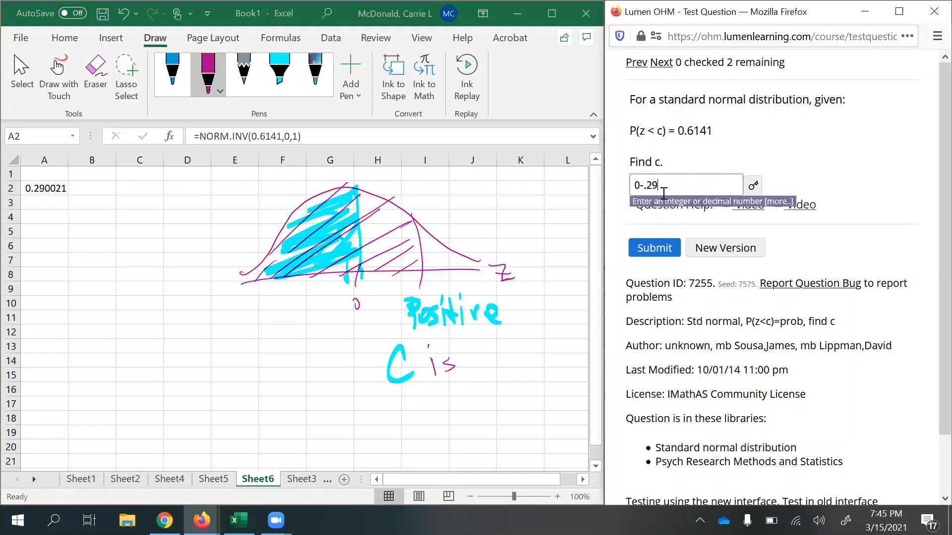
{"action": "type", "text": "0-.29"}
{"action": "key", "text": "Return"}
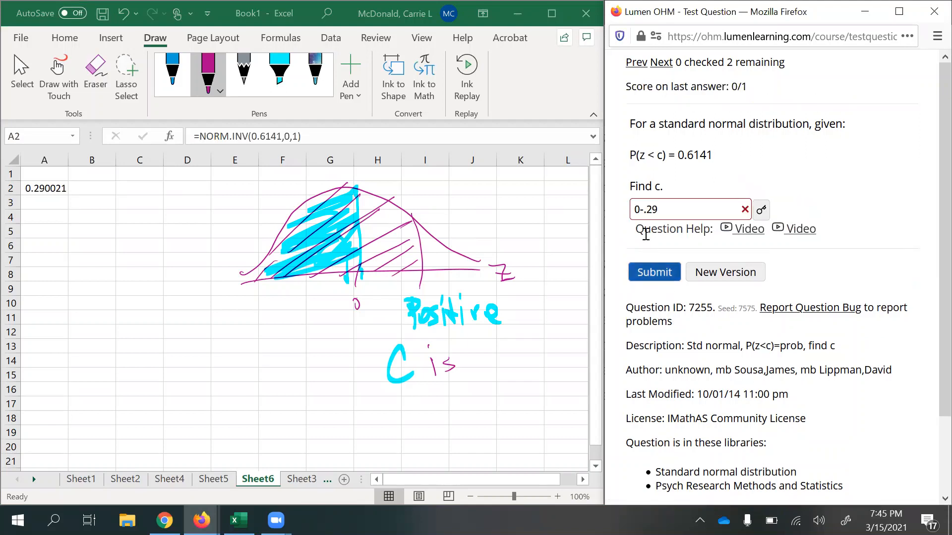
{"action": "left_click", "coordinate": [642, 214]}
{"action": "key", "text": "BackSpace"}
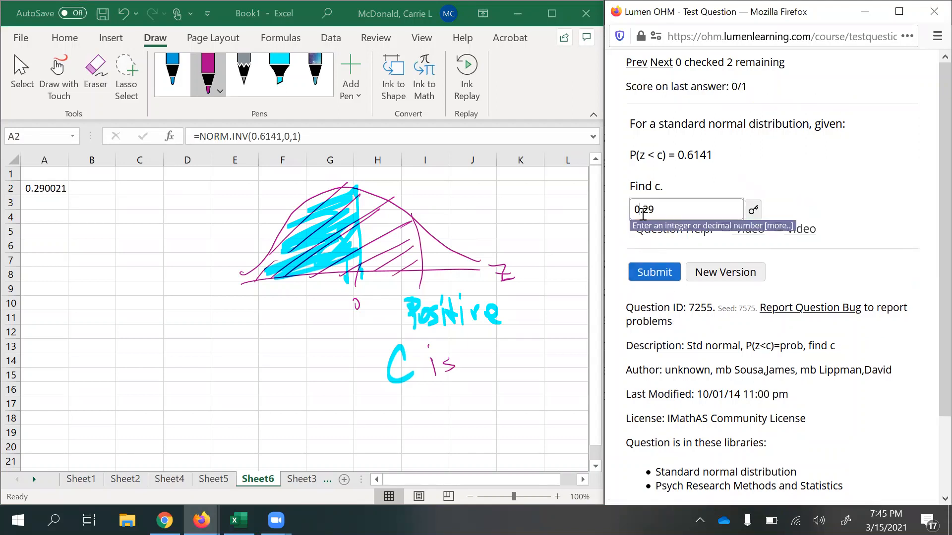
{"action": "key", "text": "Return"}
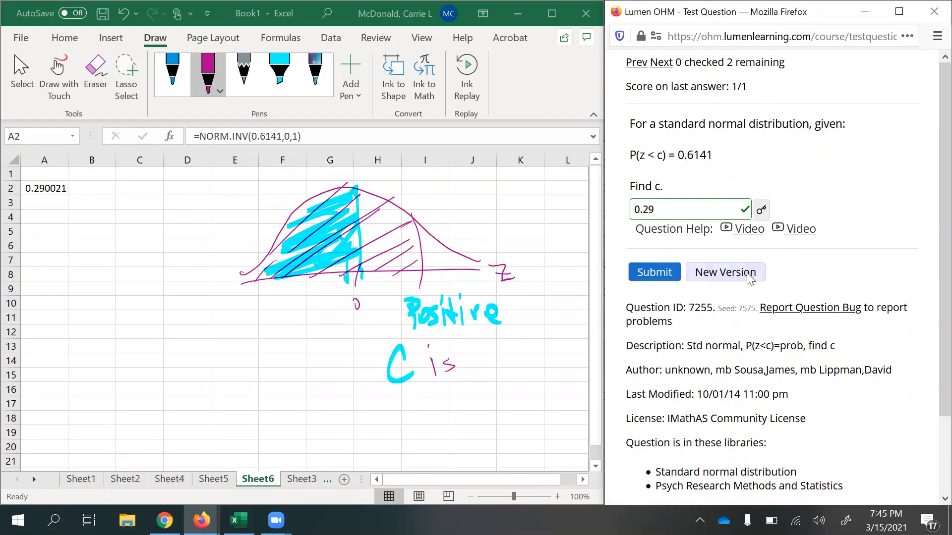
Go to the next question, about the 26th percentile of thermometer readings, and add a blank worksheet for it
{"action": "left_click", "coordinate": [662, 64]}
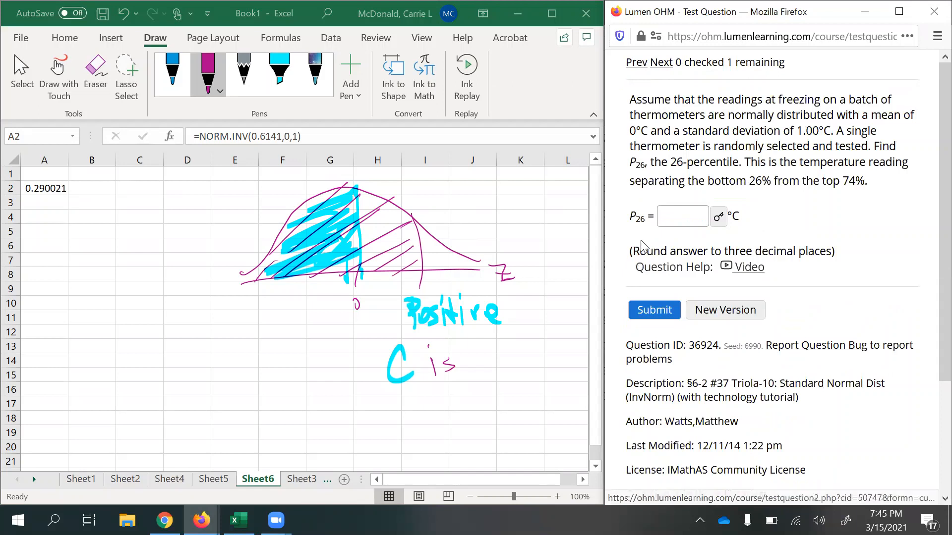
{"action": "left_click_drag", "start_coordinate": [645, 221], "coordinate": [630, 219]}
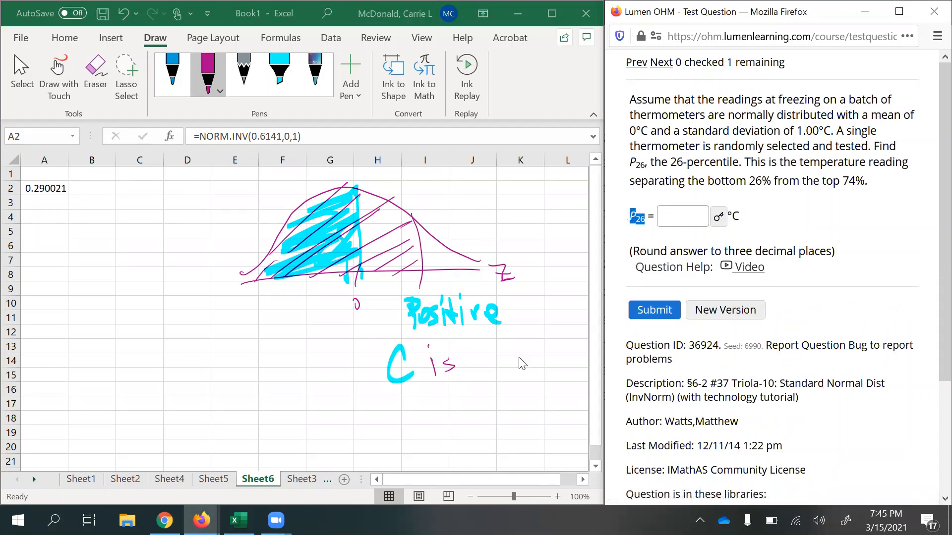
{"action": "left_click", "coordinate": [342, 480]}
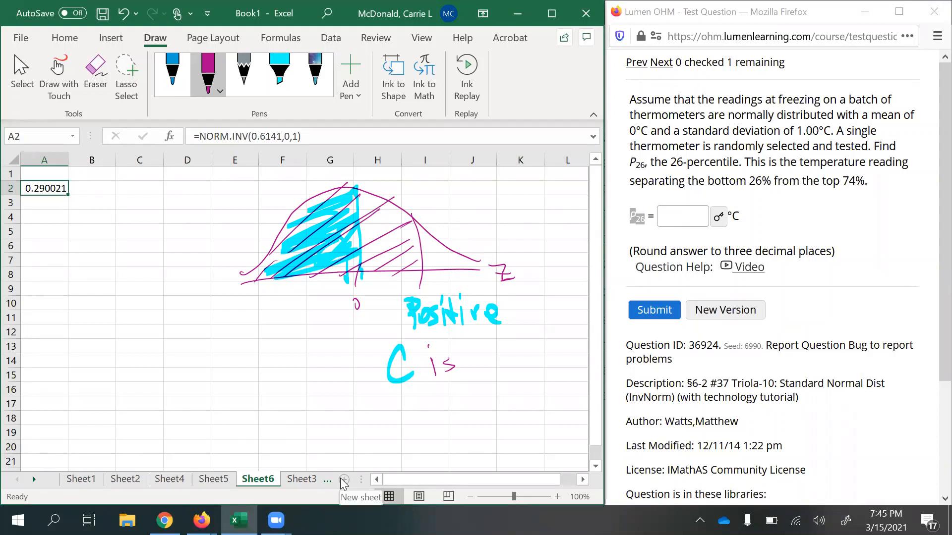
{"action": "left_click", "coordinate": [344, 479]}
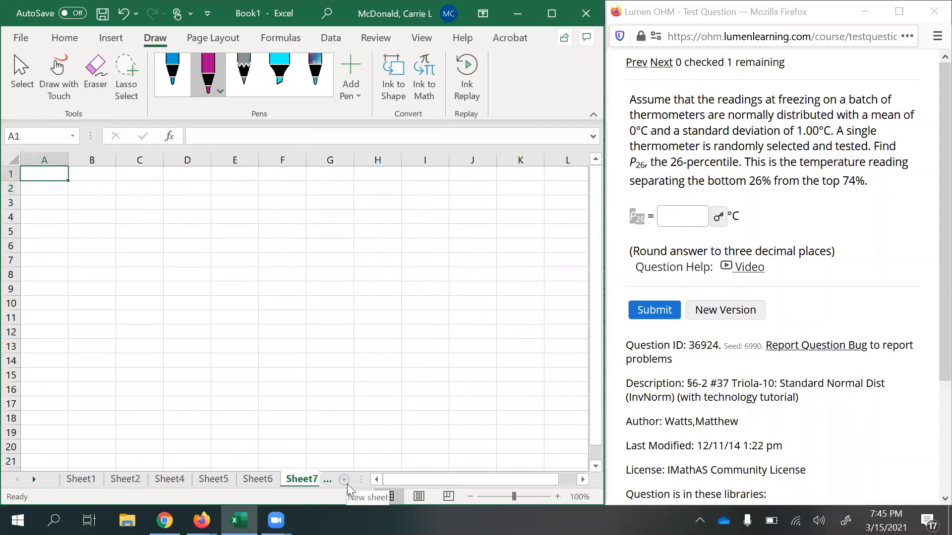
Draw a purple bell curve with a baseline beneath it and a short tick marking its center
{"action": "left_click", "coordinate": [198, 79]}
{"action": "mouse_move", "coordinate": [115, 295]}
{"action": "left_mouse_down"}
{"action": "mouse_move", "coordinate": [372, 286]}
{"action": "mouse_move", "coordinate": [429, 310]}
{"action": "left_mouse_up"}
{"action": "left_click_drag", "start_coordinate": [129, 307], "coordinate": [424, 322]}
{"action": "left_click_drag", "start_coordinate": [267, 299], "coordinate": [268, 320]}
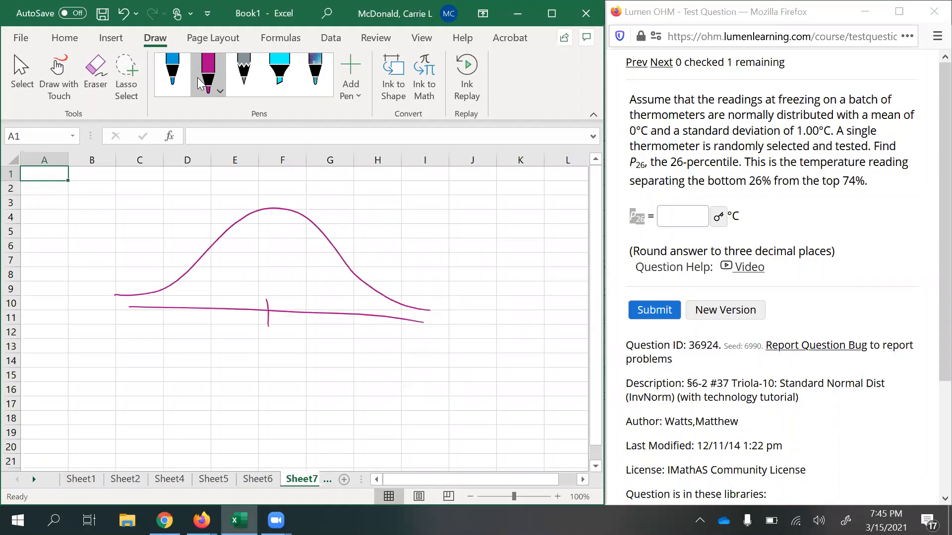
{"action": "left_click", "coordinate": [197, 83]}
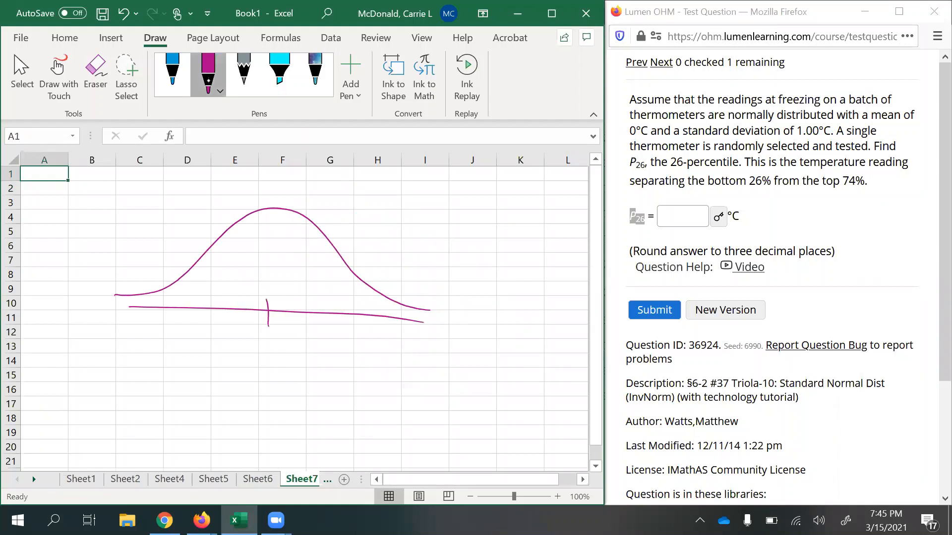
Write "P26 = 26th percentile" in purple ink across the top of the bell curve
{"action": "left_click", "coordinate": [638, 168]}
{"action": "scroll", "coordinate": [639, 167], "scroll_direction": "down", "scroll_amount": 1}
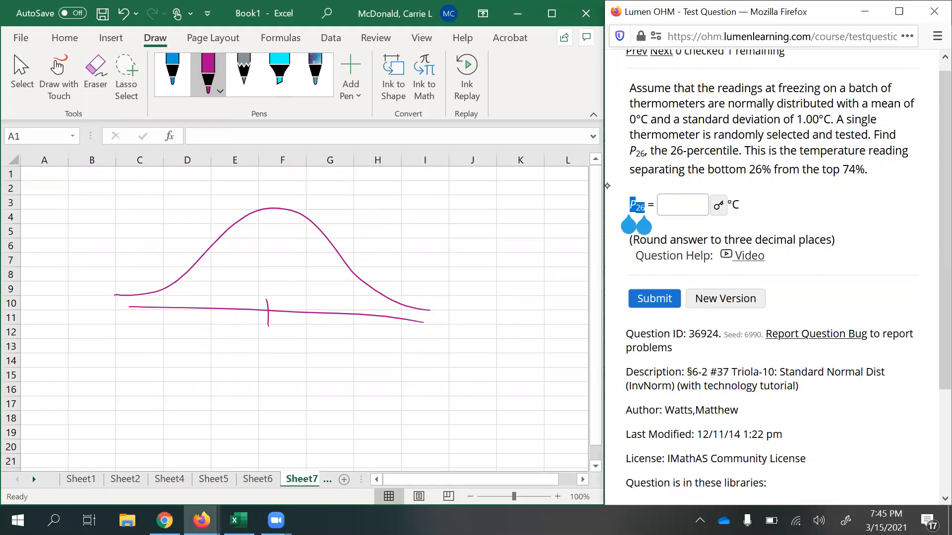
{"action": "left_click", "coordinate": [35, 238]}
{"action": "left_click_drag", "start_coordinate": [31, 208], "coordinate": [80, 251]}
{"action": "left_click_drag", "start_coordinate": [81, 214], "coordinate": [96, 211]}
{"action": "left_click_drag", "start_coordinate": [87, 226], "coordinate": [99, 223]}
{"action": "mouse_move", "coordinate": [119, 200]}
{"action": "left_mouse_down"}
{"action": "mouse_move", "coordinate": [121, 241]}
{"action": "mouse_move", "coordinate": [155, 225]}
{"action": "left_mouse_up"}
{"action": "mouse_move", "coordinate": [147, 200]}
{"action": "left_mouse_down"}
{"action": "mouse_move", "coordinate": [152, 235]}
{"action": "mouse_move", "coordinate": [175, 208]}
{"action": "left_mouse_up"}
{"action": "mouse_move", "coordinate": [171, 189]}
{"action": "left_mouse_down"}
{"action": "mouse_move", "coordinate": [175, 214]}
{"action": "mouse_move", "coordinate": [201, 211]}
{"action": "left_mouse_up"}
{"action": "mouse_move", "coordinate": [221, 187]}
{"action": "left_mouse_down"}
{"action": "mouse_move", "coordinate": [237, 212]}
{"action": "mouse_move", "coordinate": [349, 171]}
{"action": "mouse_move", "coordinate": [359, 197]}
{"action": "mouse_move", "coordinate": [403, 197]}
{"action": "left_mouse_up"}
Continue the percentile note with "= divider for lower 26%" and "= 0.26" in purple ink beside the curve
{"action": "mouse_move", "coordinate": [407, 190]}
{"action": "left_mouse_down"}
{"action": "mouse_move", "coordinate": [430, 189]}
{"action": "mouse_move", "coordinate": [422, 200]}
{"action": "left_mouse_up"}
{"action": "mouse_move", "coordinate": [451, 173]}
{"action": "left_mouse_down"}
{"action": "mouse_move", "coordinate": [443, 198]}
{"action": "mouse_move", "coordinate": [467, 200]}
{"action": "left_mouse_up"}
{"action": "left_click_drag", "start_coordinate": [474, 184], "coordinate": [496, 200]}
{"action": "mouse_move", "coordinate": [512, 188]}
{"action": "left_mouse_down"}
{"action": "mouse_move", "coordinate": [503, 199]}
{"action": "mouse_move", "coordinate": [516, 199]}
{"action": "left_mouse_up"}
{"action": "left_click_drag", "start_coordinate": [530, 184], "coordinate": [561, 182]}
{"action": "mouse_move", "coordinate": [466, 213]}
{"action": "left_mouse_down"}
{"action": "mouse_move", "coordinate": [447, 228]}
{"action": "mouse_move", "coordinate": [517, 212]}
{"action": "left_mouse_up"}
{"action": "left_click_drag", "start_coordinate": [444, 242], "coordinate": [462, 262]}
{"action": "mouse_move", "coordinate": [477, 248]}
{"action": "left_mouse_down"}
{"action": "mouse_move", "coordinate": [521, 255]}
{"action": "mouse_move", "coordinate": [545, 242]}
{"action": "left_mouse_up"}
{"action": "mouse_move", "coordinate": [480, 271]}
{"action": "left_mouse_down"}
{"action": "mouse_move", "coordinate": [505, 291]}
{"action": "mouse_move", "coordinate": [541, 271]}
{"action": "mouse_move", "coordinate": [546, 295]}
{"action": "mouse_move", "coordinate": [557, 300]}
{"action": "left_mouse_up"}
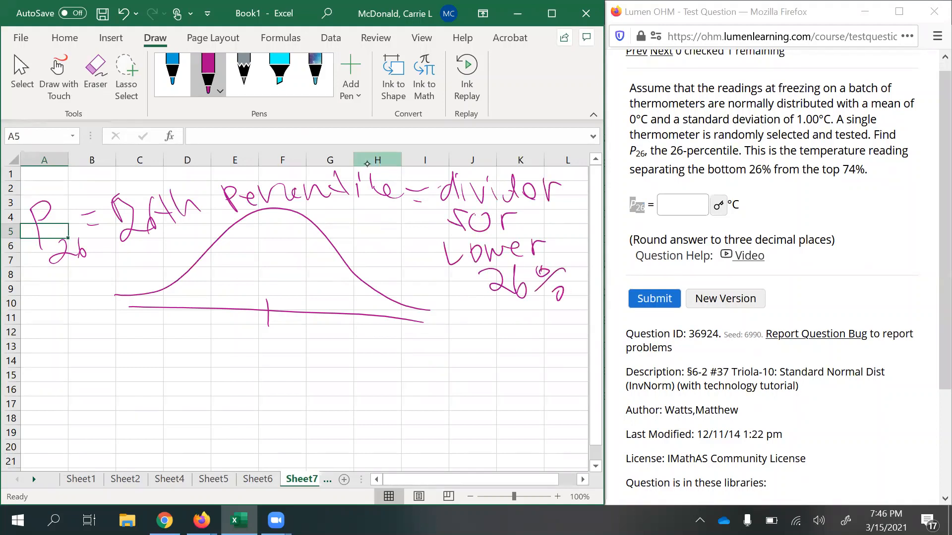
{"action": "left_click_drag", "start_coordinate": [480, 349], "coordinate": [496, 348]}
{"action": "mouse_move", "coordinate": [512, 335]}
{"action": "left_mouse_down"}
{"action": "mouse_move", "coordinate": [565, 353]}
{"action": "mouse_move", "coordinate": [570, 346]}
{"action": "left_mouse_up"}
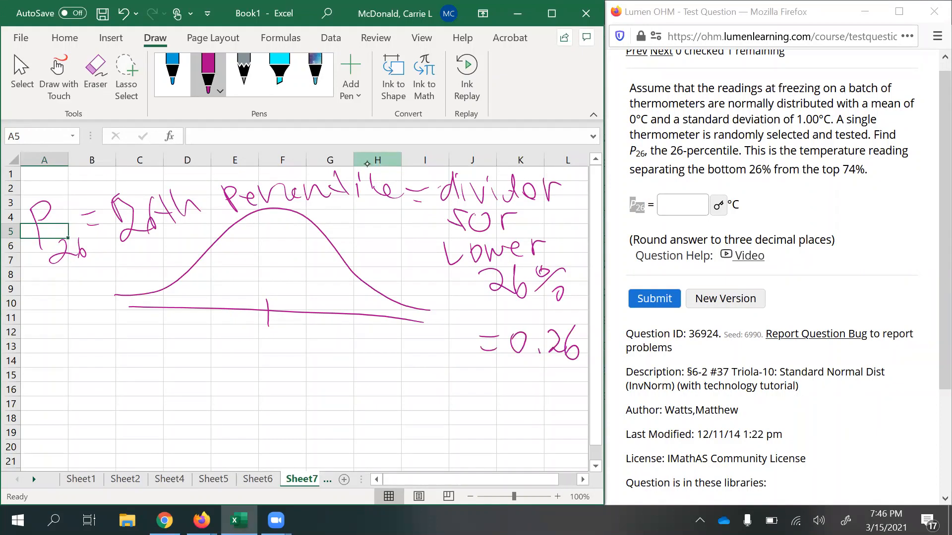
Draw a boundary line labeled X below the curve's center, hatch the tail area below it and label that area 0.26
{"action": "mouse_move", "coordinate": [220, 238]}
{"action": "left_mouse_down"}
{"action": "mouse_move", "coordinate": [227, 333]}
{"action": "mouse_move", "coordinate": [217, 374]}
{"action": "left_mouse_up"}
{"action": "left_click_drag", "start_coordinate": [210, 318], "coordinate": [231, 284]}
{"action": "mouse_move", "coordinate": [178, 309]}
{"action": "left_mouse_down"}
{"action": "mouse_move", "coordinate": [225, 276]}
{"action": "mouse_move", "coordinate": [222, 265]}
{"action": "left_mouse_up"}
{"action": "mouse_move", "coordinate": [154, 308]}
{"action": "left_mouse_down"}
{"action": "mouse_move", "coordinate": [216, 263]}
{"action": "mouse_move", "coordinate": [191, 300]}
{"action": "left_mouse_up"}
{"action": "mouse_move", "coordinate": [152, 254]}
{"action": "left_mouse_down"}
{"action": "mouse_move", "coordinate": [146, 274]}
{"action": "mouse_move", "coordinate": [172, 258]}
{"action": "left_mouse_up"}
{"action": "left_click", "coordinate": [95, 75]}
{"action": "left_click", "coordinate": [209, 75]}
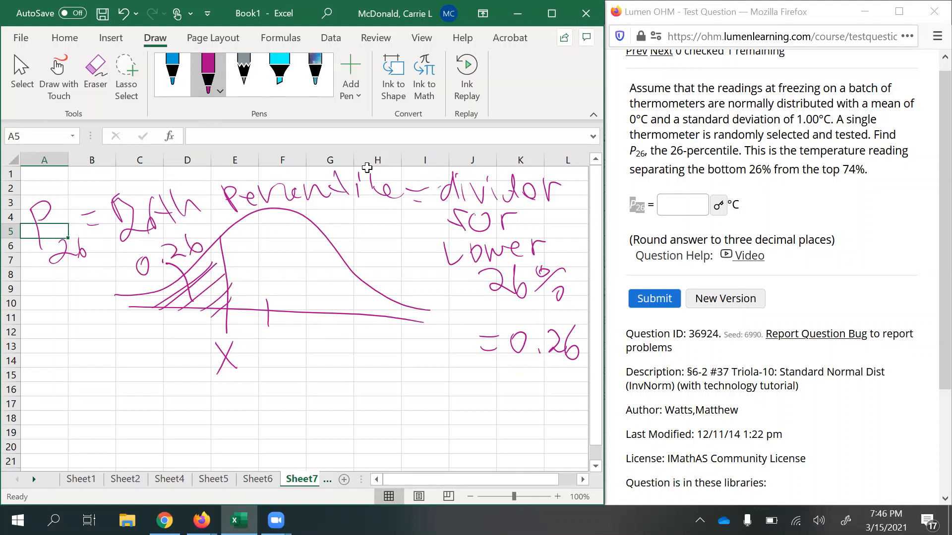
Enter the labels Mean, S, Bound and Left area in cells A16 to A19
{"action": "left_click", "coordinate": [42, 386]}
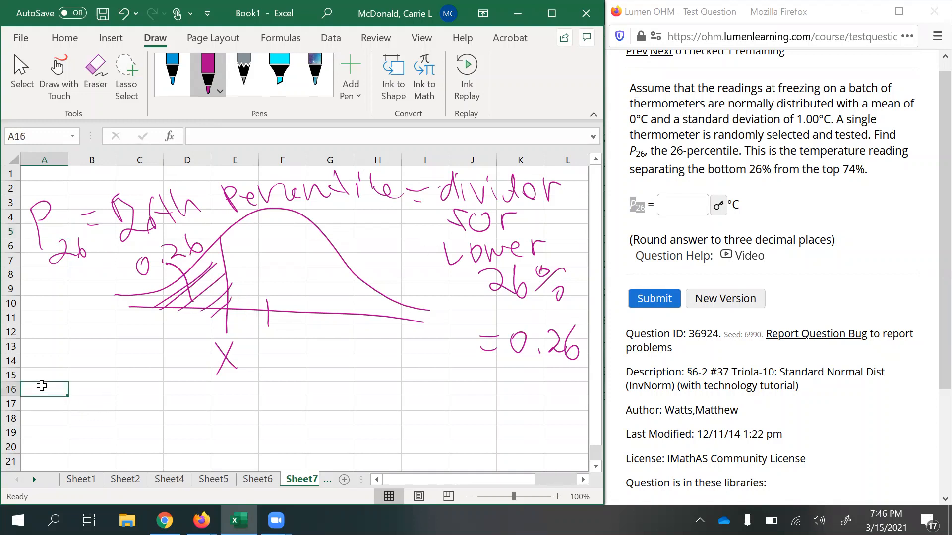
{"action": "type", "text": "Mean"}
{"action": "key", "text": "Return"}
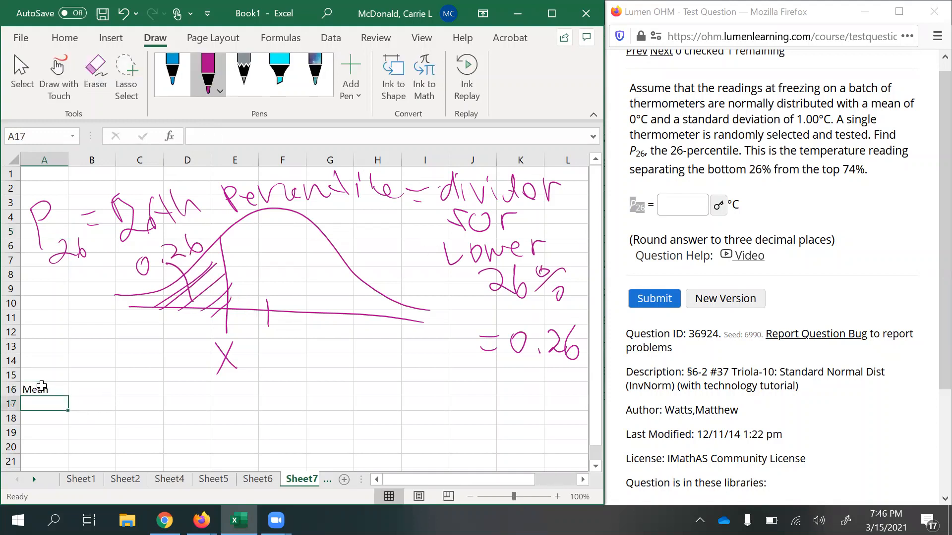
{"action": "type", "text": "St"}
{"action": "key", "text": "BackSpace"}
{"action": "key", "text": "Return"}
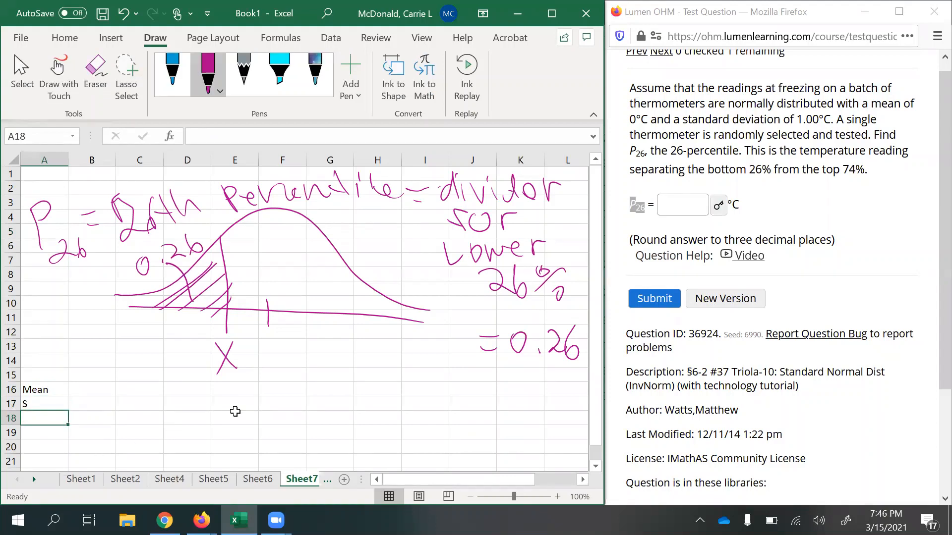
{"action": "type", "text": "Bound"}
{"action": "key", "text": "Return"}
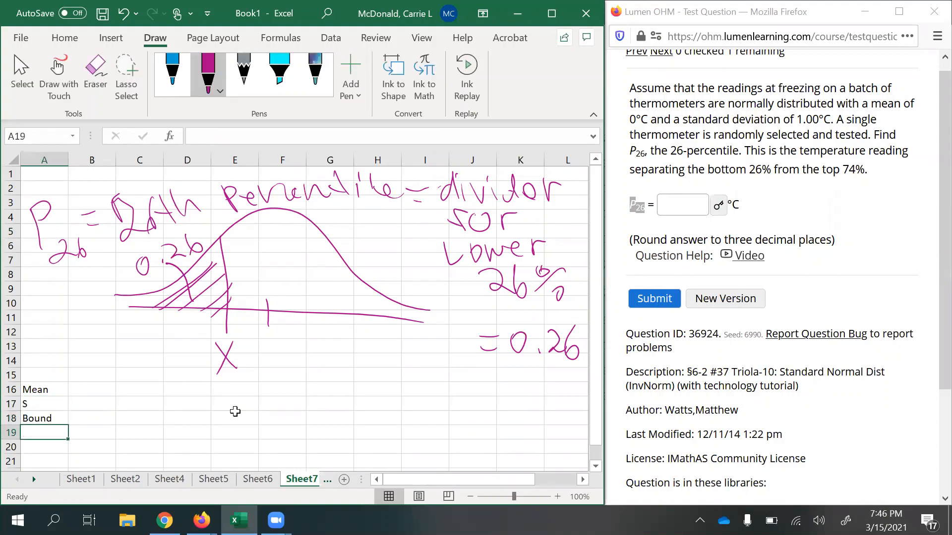
{"action": "type", "text": "Left area"}
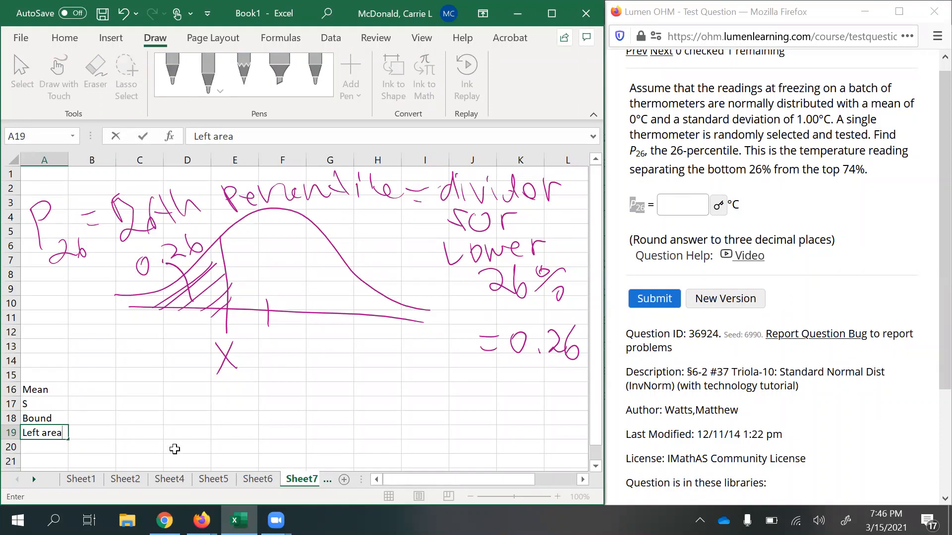
Swap the last two labels so that A18 reads Left area and A19 reads Bound
{"action": "left_click", "coordinate": [53, 420]}
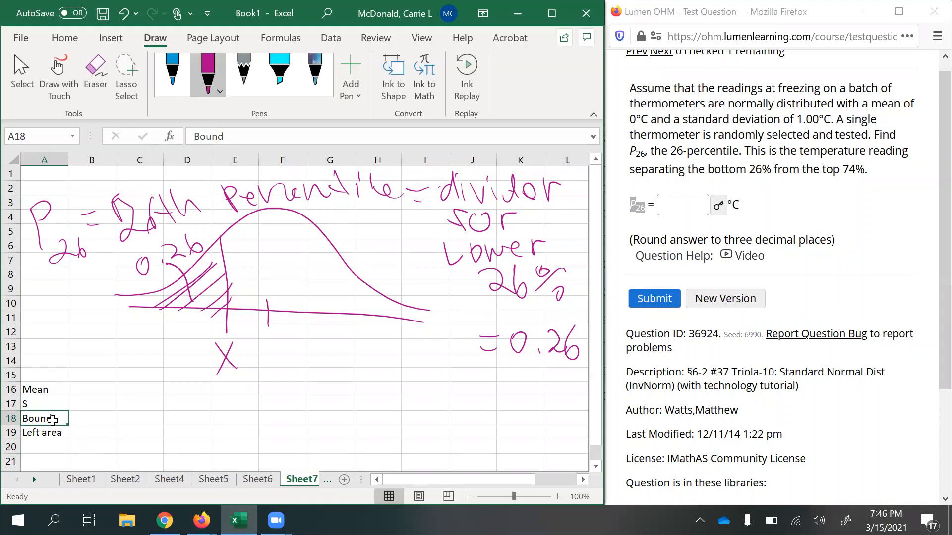
{"action": "type", "text": "Left area"}
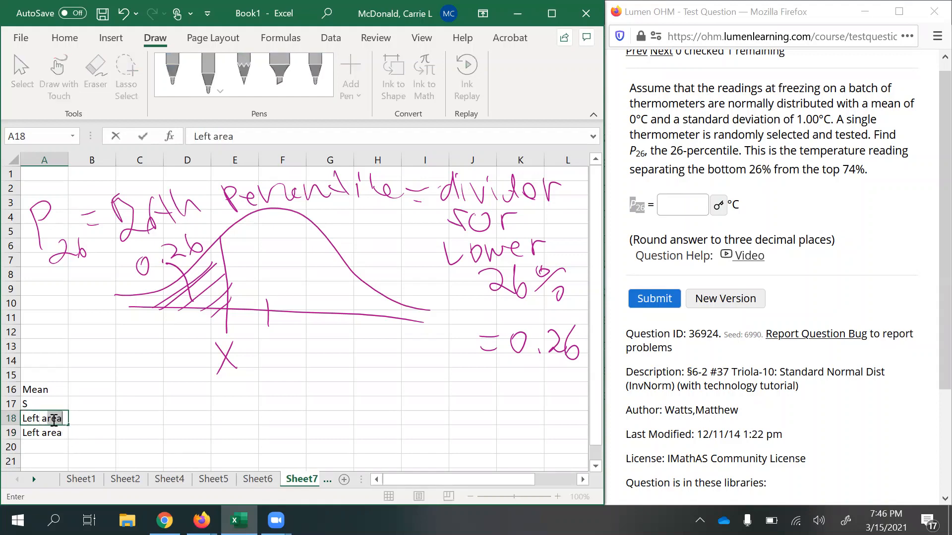
{"action": "key", "text": "Return"}
{"action": "type", "text": "Bound"}
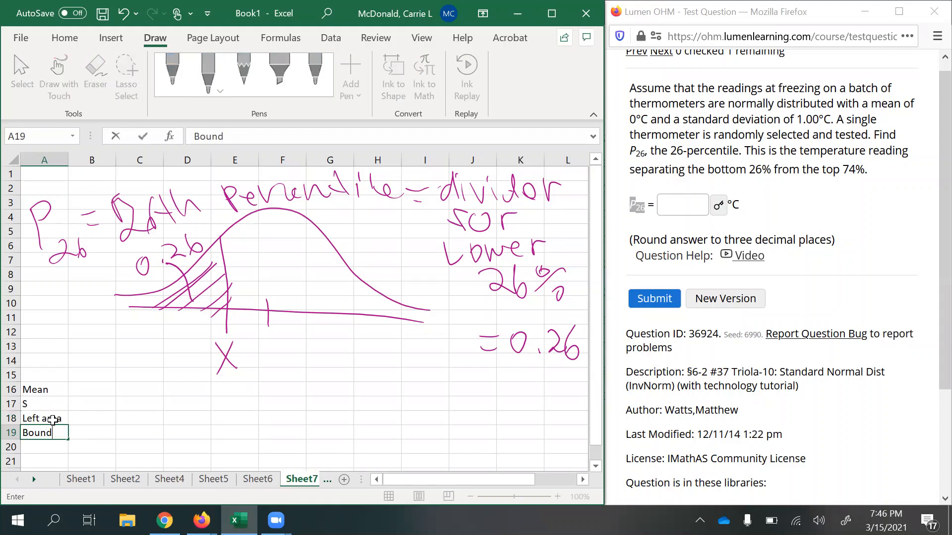
{"action": "key", "text": "Return"}
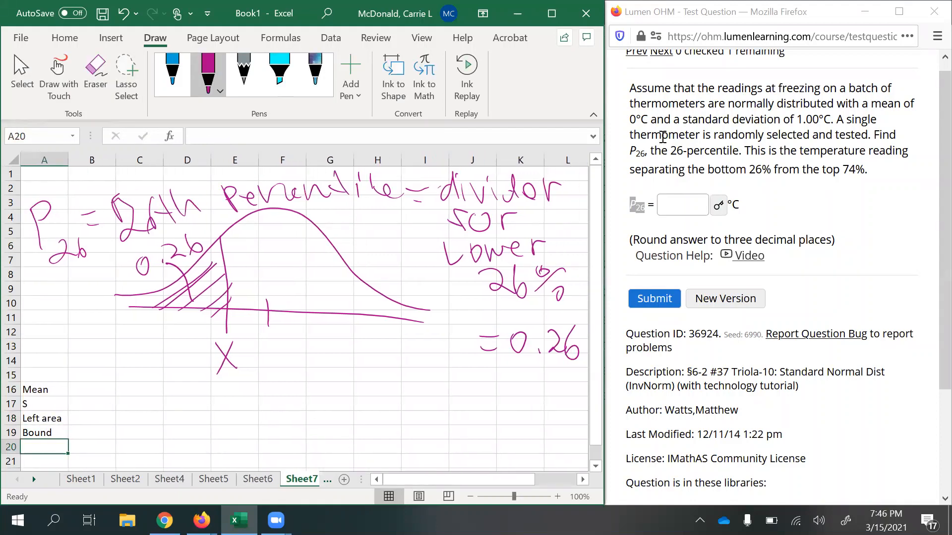
Enter the mean 0, standard deviation 1 and left area 0.26 beside their labels in cells B16 to B18
{"action": "left_click", "coordinate": [778, 171]}
{"action": "left_click_drag", "start_coordinate": [868, 104], "coordinate": [821, 122]}
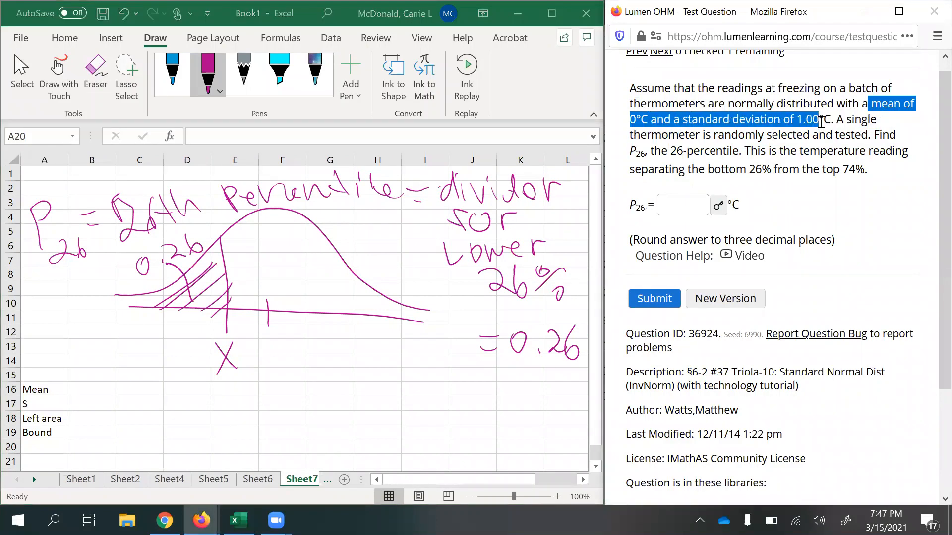
{"action": "left_click", "coordinate": [88, 385]}
{"action": "type", "text": "0-"}
{"action": "key", "text": "Return"}
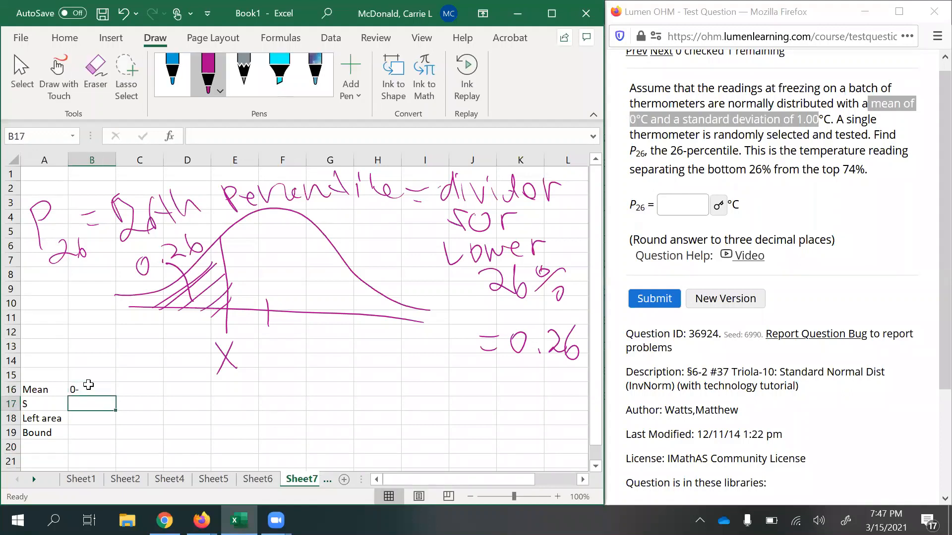
{"action": "double_click", "coordinate": [88, 385]}
{"action": "key", "text": "BackSpace"}
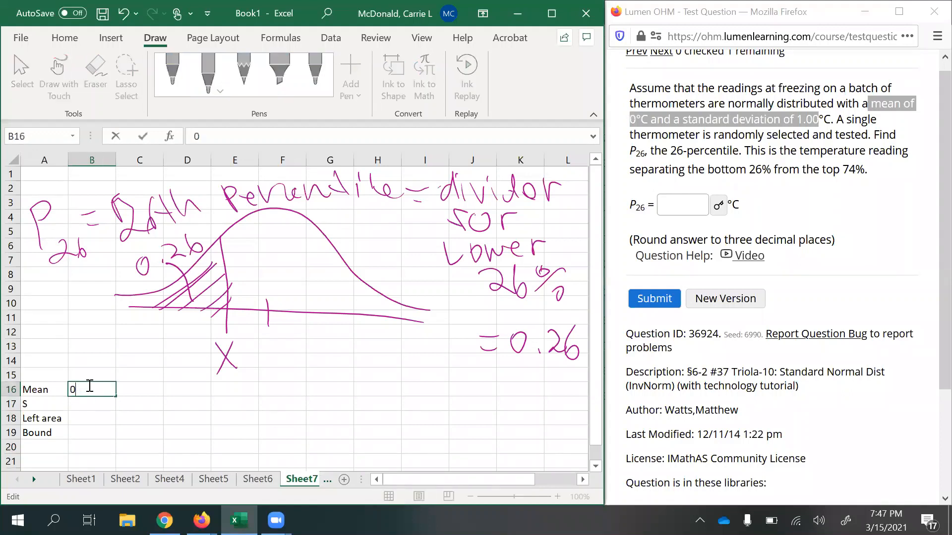
{"action": "key", "text": "Return"}
{"action": "type", "text": "1"}
{"action": "key", "text": "Return"}
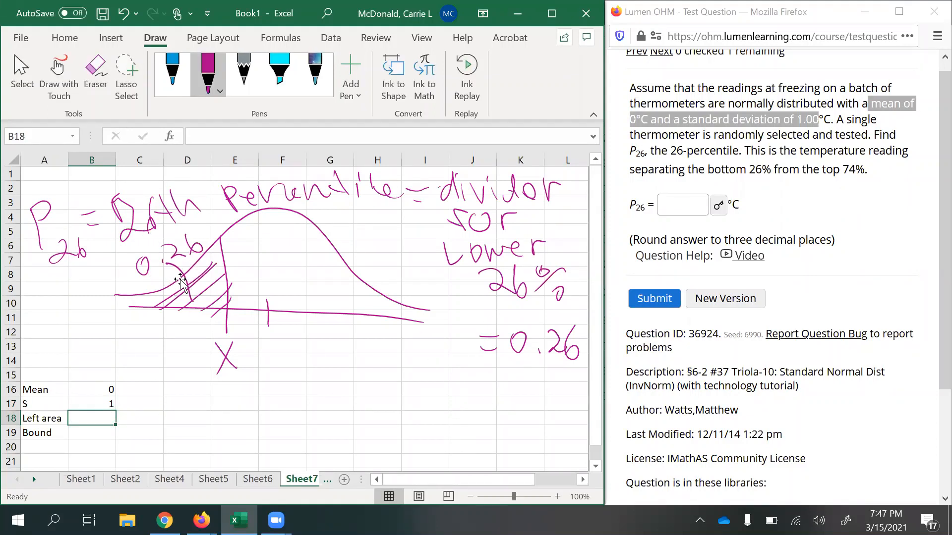
{"action": "type", "text": "0.26"}
{"action": "key", "text": "Return"}
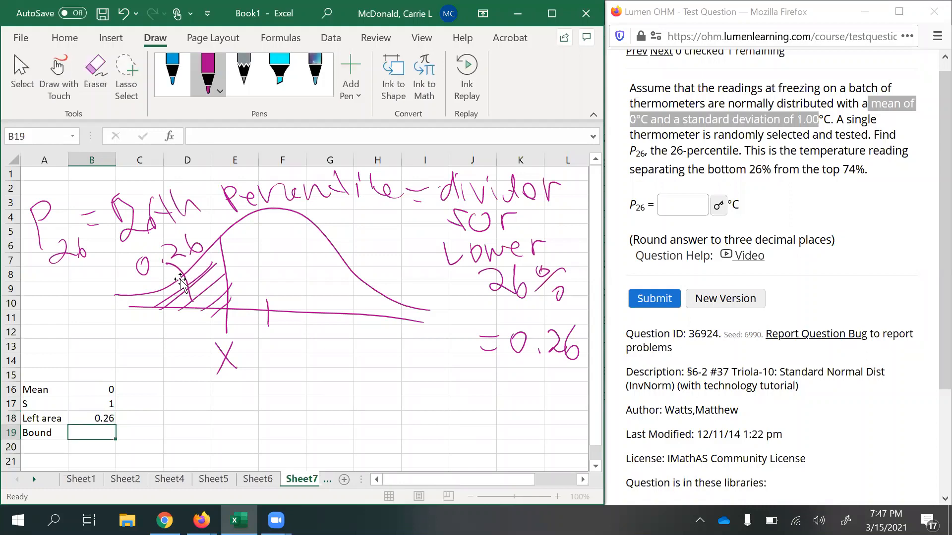
Calculate the bound in cell B19 with NORM.INV, using left area B18, mean B16 and standard deviation B17
{"action": "type", "text": "=norm.in"}
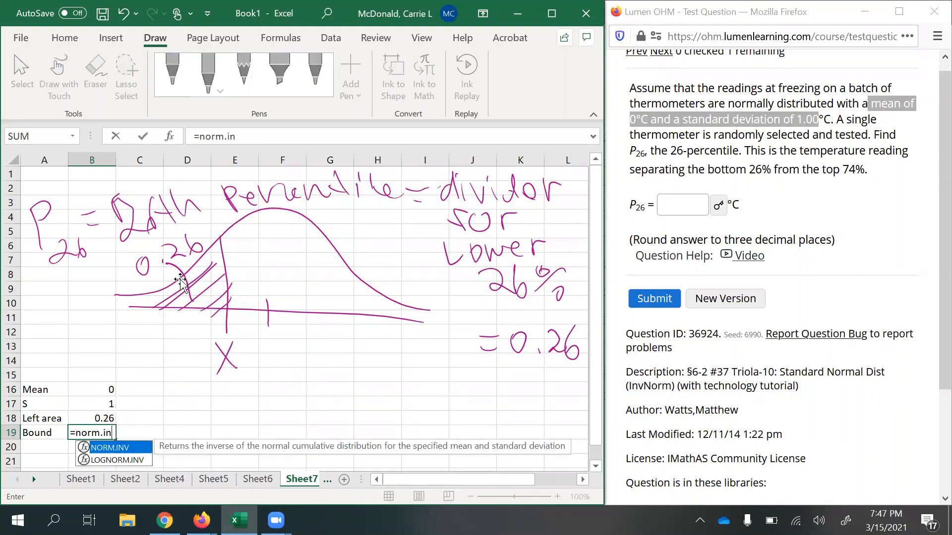
{"action": "type", "text": "v("}
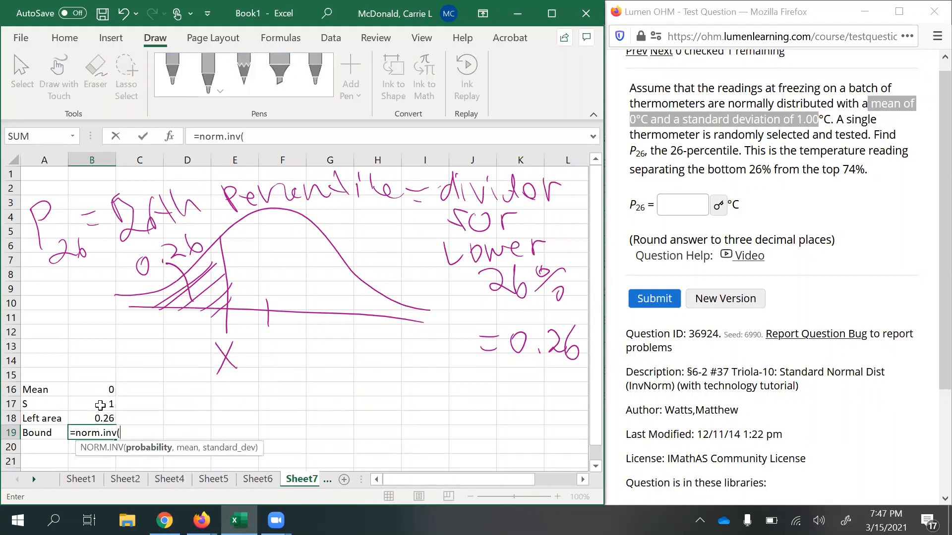
{"action": "left_click", "coordinate": [100, 420]}
{"action": "type", "text": ","}
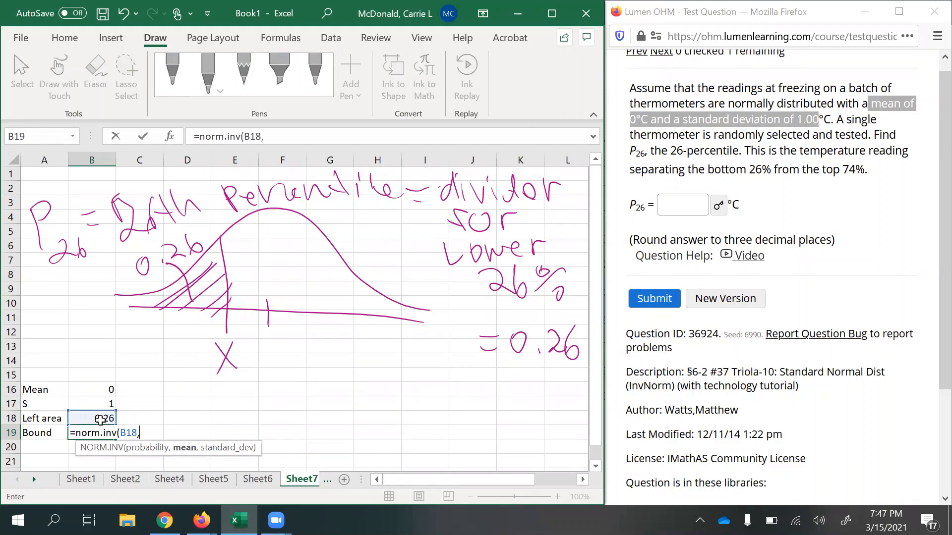
{"action": "left_click", "coordinate": [98, 391]}
{"action": "type", "text": ","}
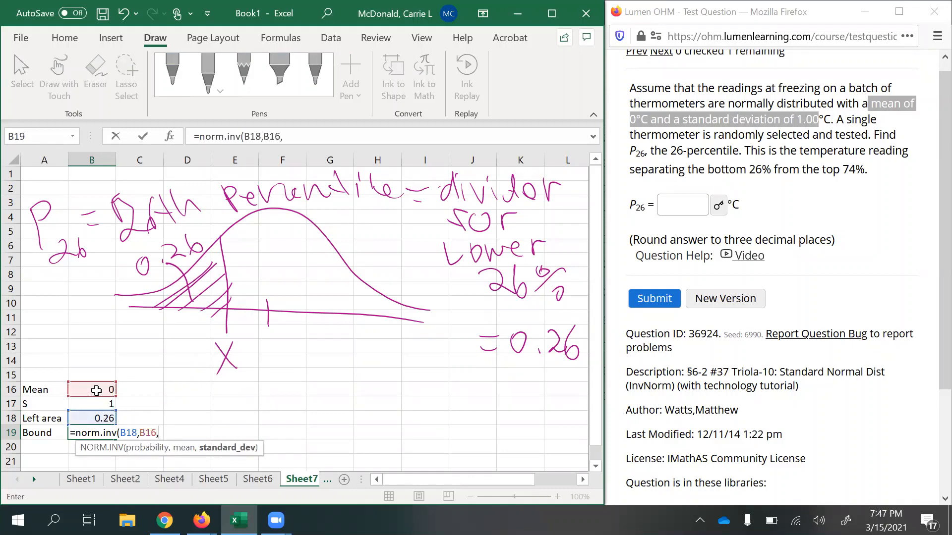
{"action": "left_click", "coordinate": [102, 402]}
{"action": "key", "text": "Return"}
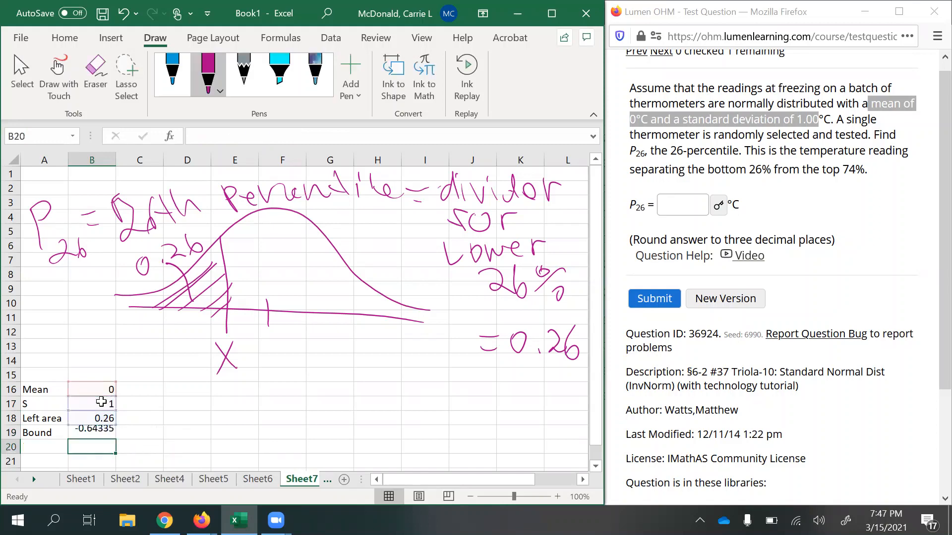
Copy the calculated bound from cell B19 into the P26 answer field of the test question
{"action": "left_click", "coordinate": [89, 433]}
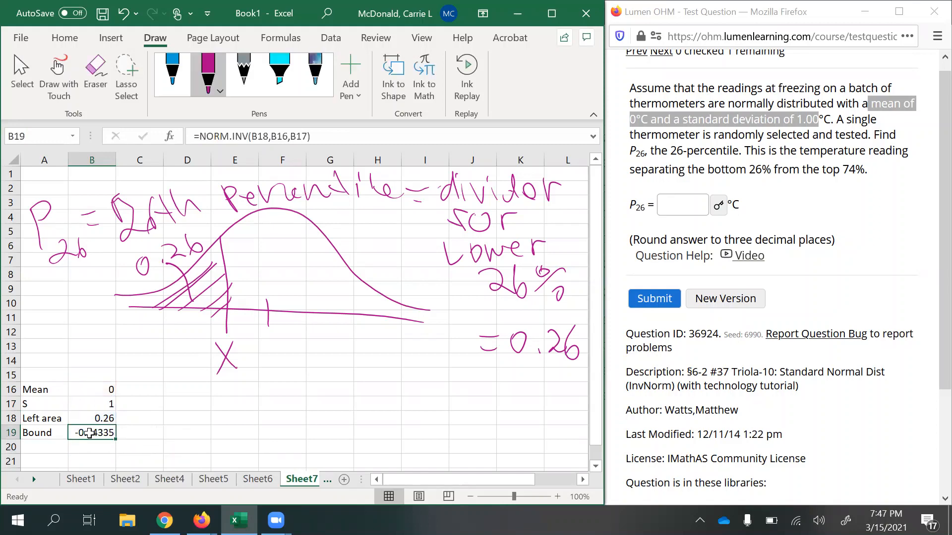
{"action": "key", "text": "ctrl+c"}
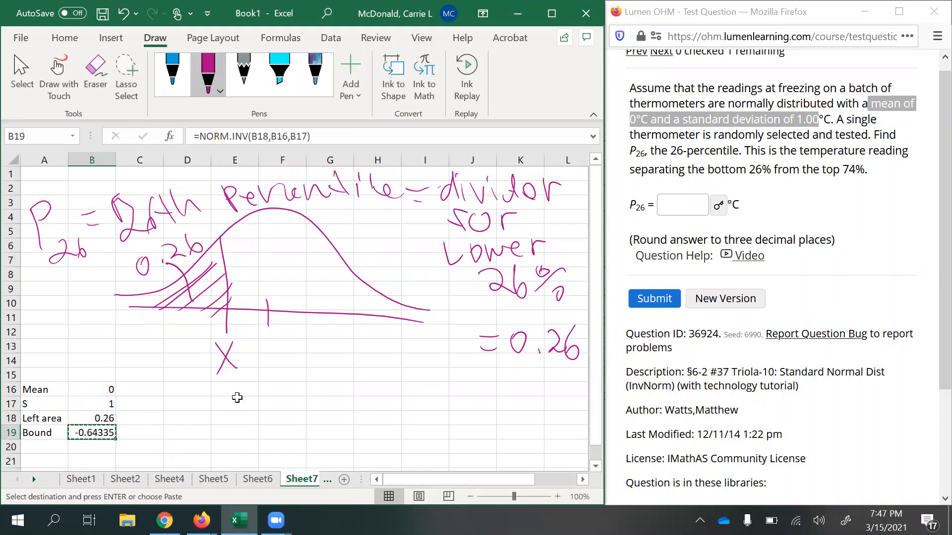
{"action": "left_click", "coordinate": [679, 204]}
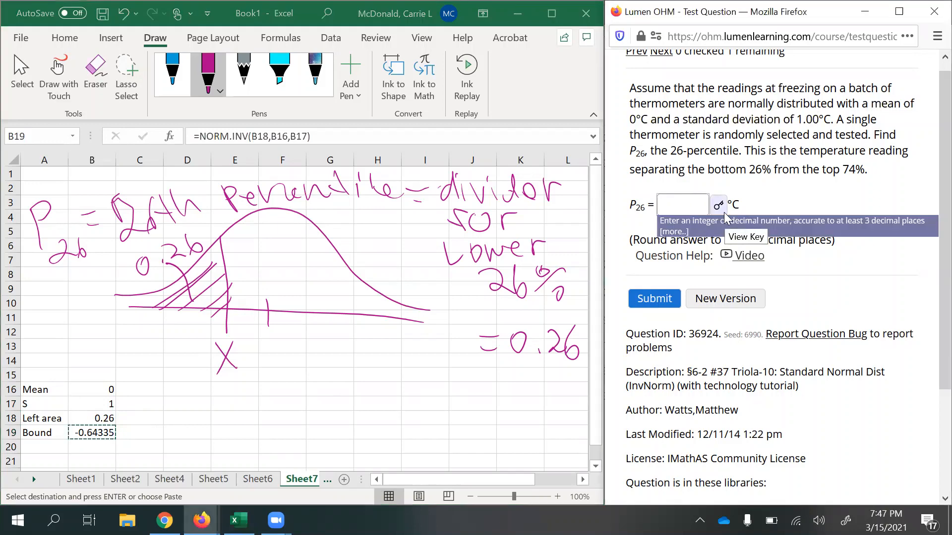
{"action": "key", "text": "ctrl+v"}
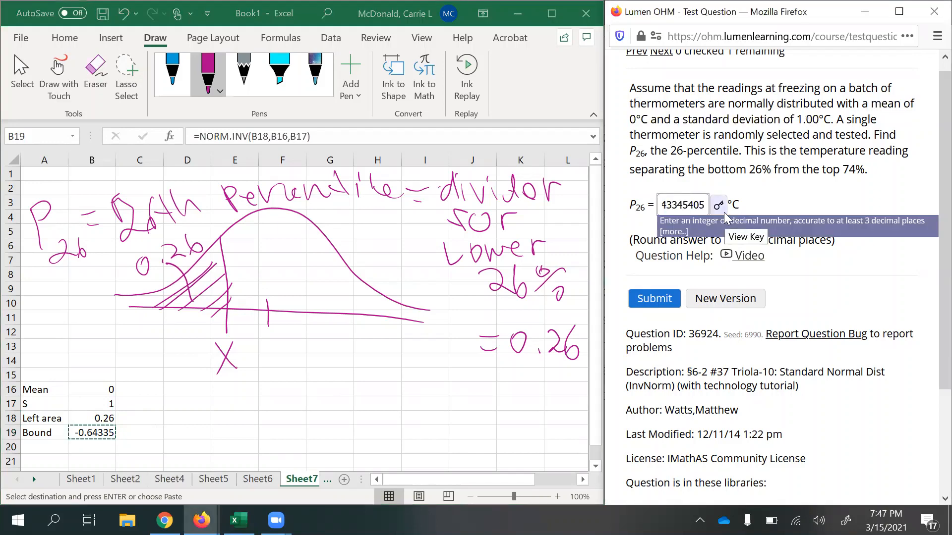
{"action": "left_click", "coordinate": [816, 266]}
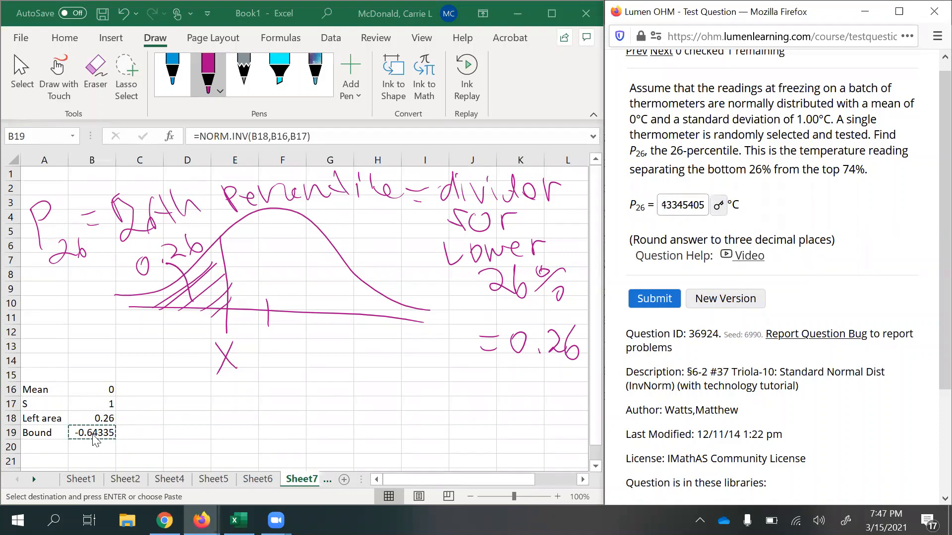
Shorten the P26 answer to three decimal places, -0.643, and submit it
{"action": "left_click", "coordinate": [703, 205]}
{"action": "key", "text": "BackSpace"}
{"action": "key", "text": "BackSpace"}
{"action": "key", "text": "BackSpace"}
{"action": "key", "text": "BackSpace"}
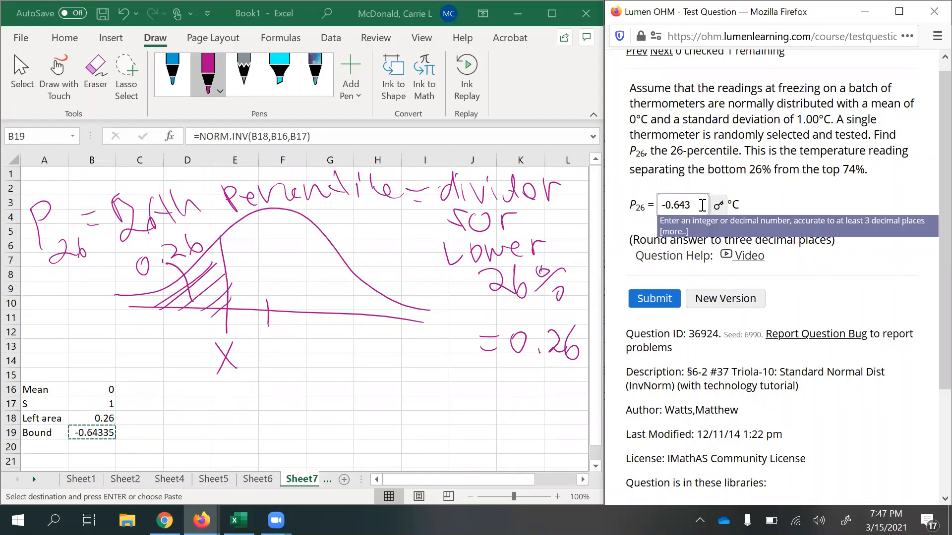
{"action": "key", "text": "Return"}
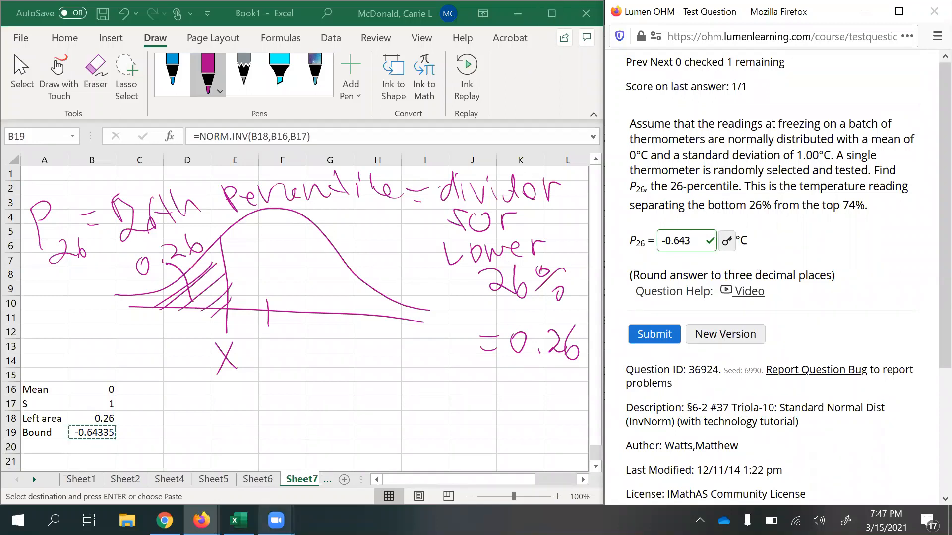
Switch to the Blackboard course in Chrome and look through the Lesson 7 - Continuous Probability Distributions folder for videos
{"action": "left_click", "coordinate": [276, 520]}
{"action": "left_click", "coordinate": [413, 282]}
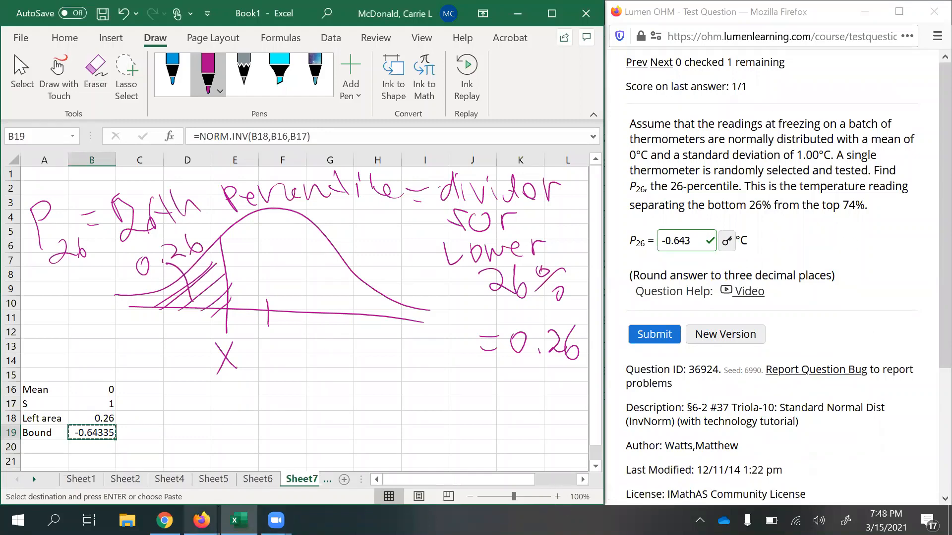
{"action": "left_click", "coordinate": [164, 520]}
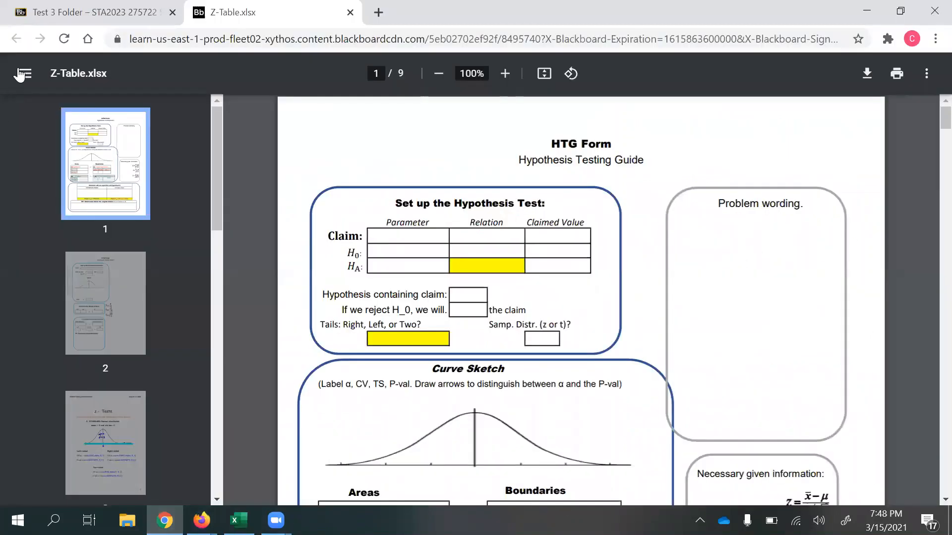
{"action": "left_click", "coordinate": [44, 14]}
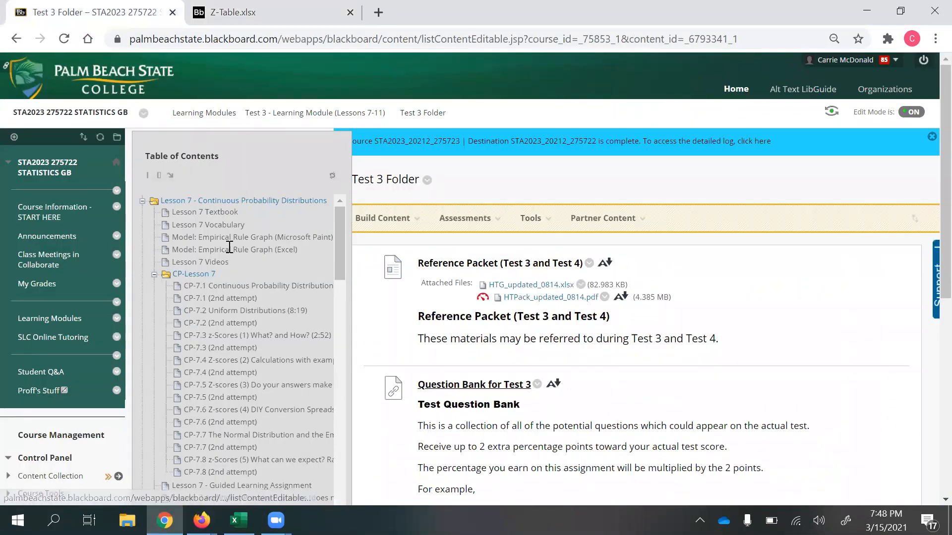
{"action": "left_click", "coordinate": [189, 205]}
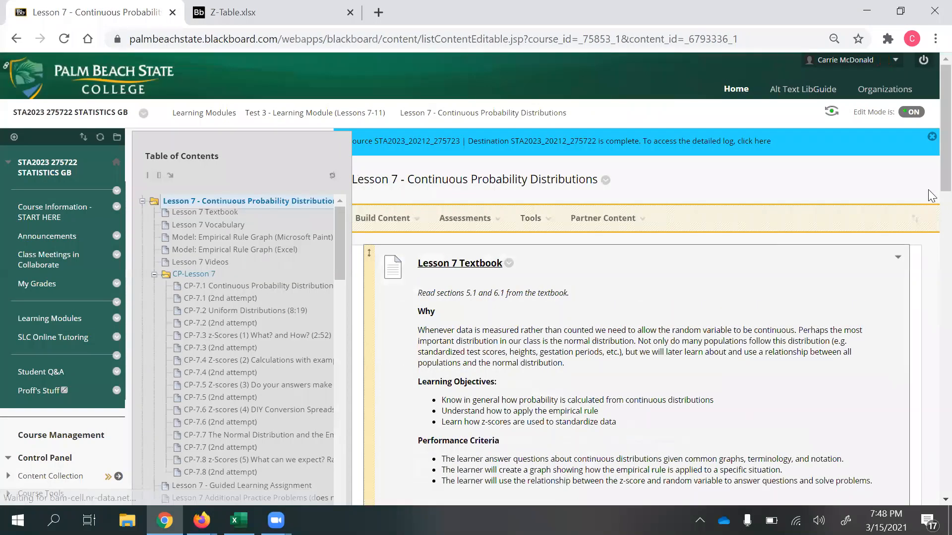
{"action": "left_click_drag", "start_coordinate": [931, 195], "coordinate": [930, 307]}
{"action": "scroll", "coordinate": [430, 297], "scroll_direction": "down", "scroll_amount": 1}
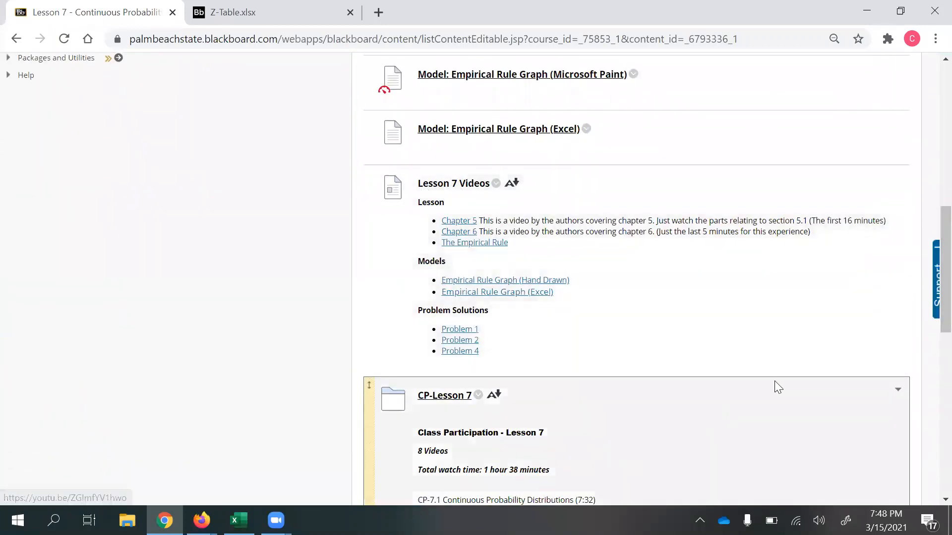
{"action": "left_click_drag", "start_coordinate": [944, 268], "coordinate": [932, 218]}
{"action": "scroll", "coordinate": [928, 212], "scroll_direction": "up", "scroll_amount": 5}
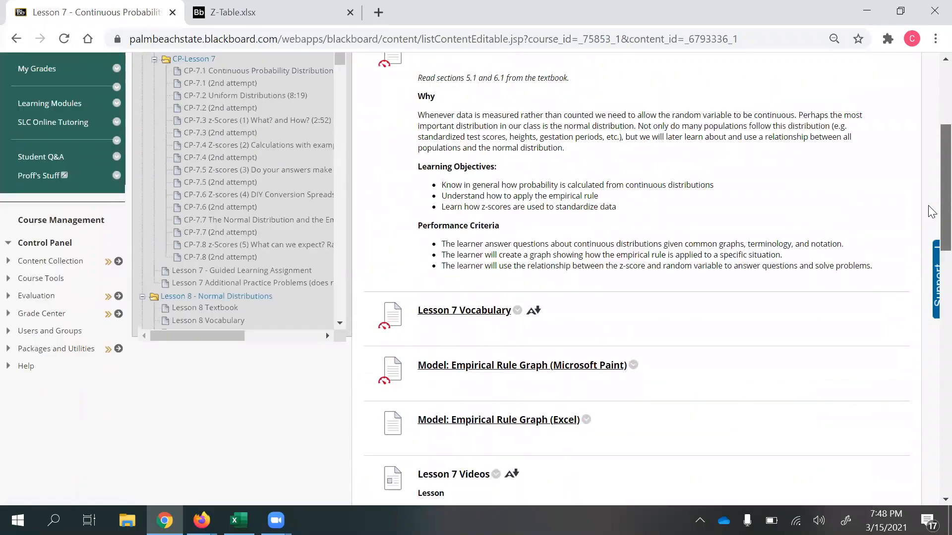
Open the L8-Videos folder inside Lesson 8 - Normal Distributions
{"action": "left_click", "coordinate": [221, 449]}
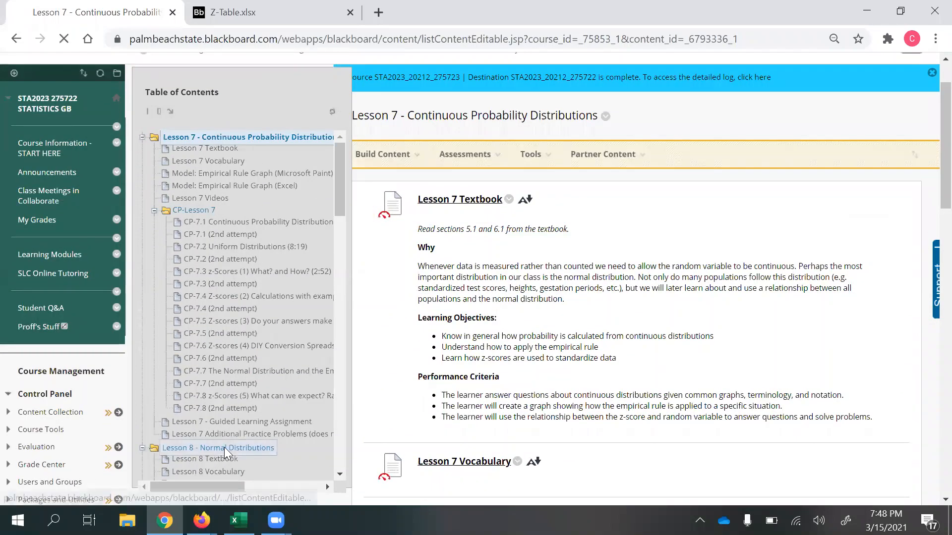
{"action": "scroll", "coordinate": [927, 238], "scroll_direction": "down", "scroll_amount": 15}
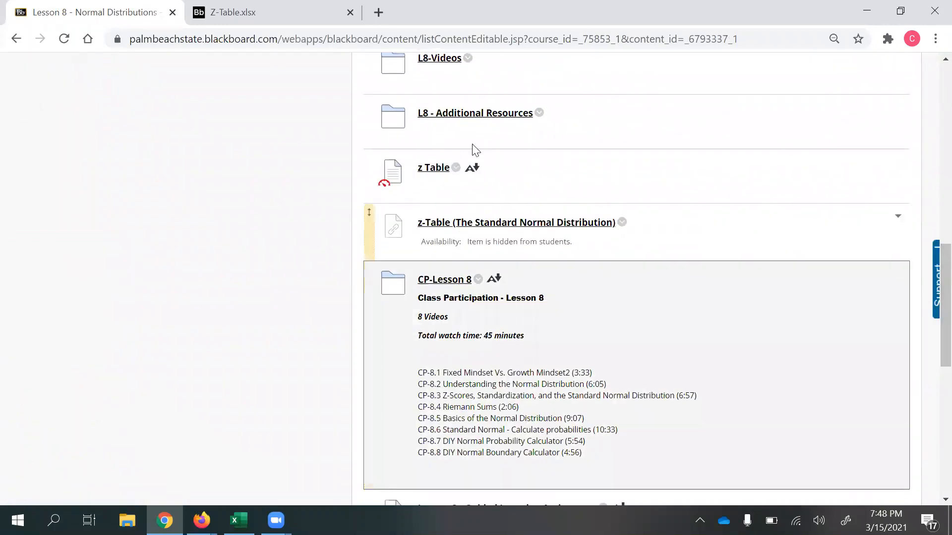
{"action": "left_click", "coordinate": [444, 59]}
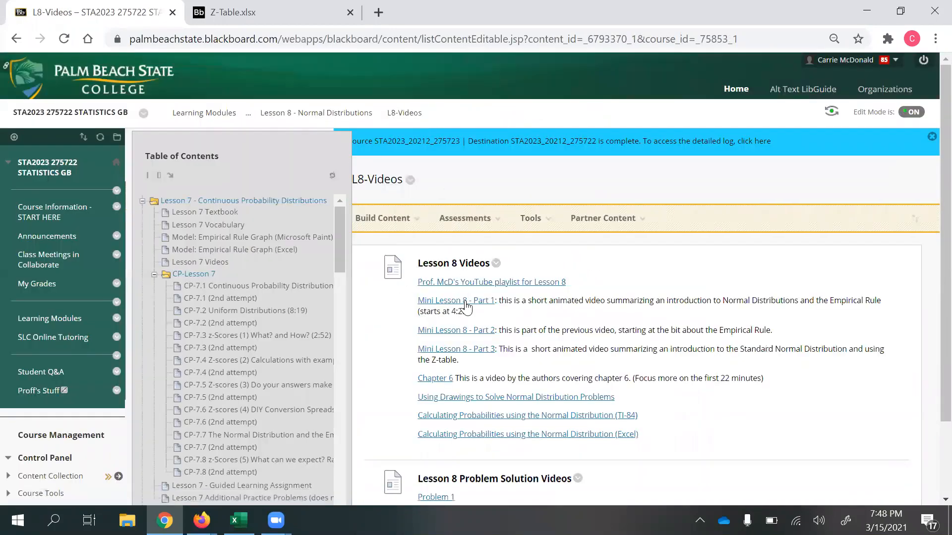
Open the professor's YouTube playlist for Lesson 8, pause its first video and look through the playlist to its end
{"action": "left_click", "coordinate": [468, 219]}
{"action": "left_click", "coordinate": [564, 292]}
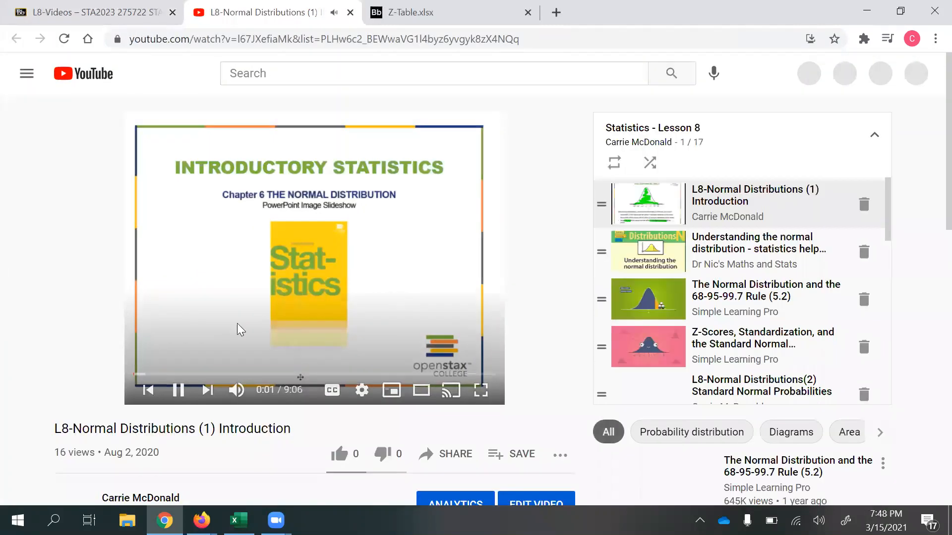
{"action": "left_click", "coordinate": [172, 398]}
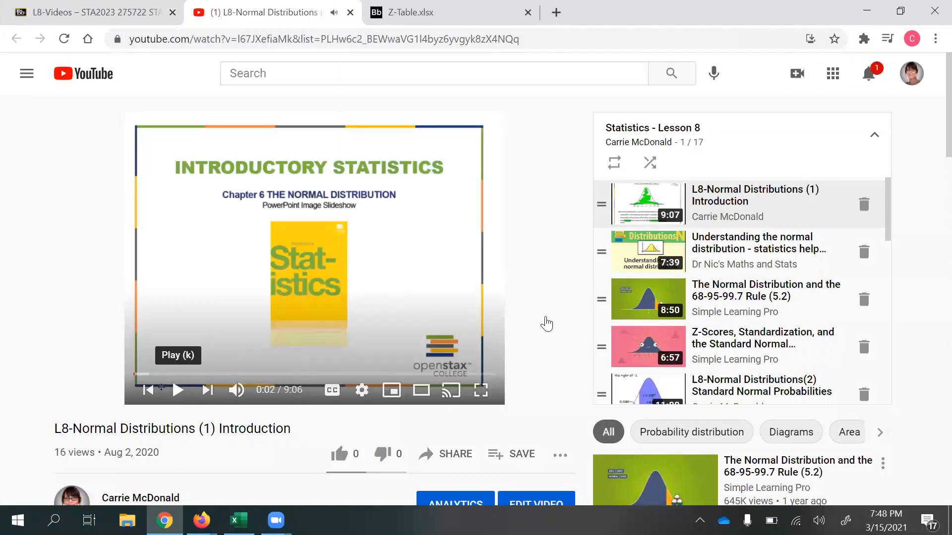
{"action": "triple_click", "coordinate": [892, 242]}
{"action": "left_click_drag", "start_coordinate": [887, 228], "coordinate": [926, 444]}
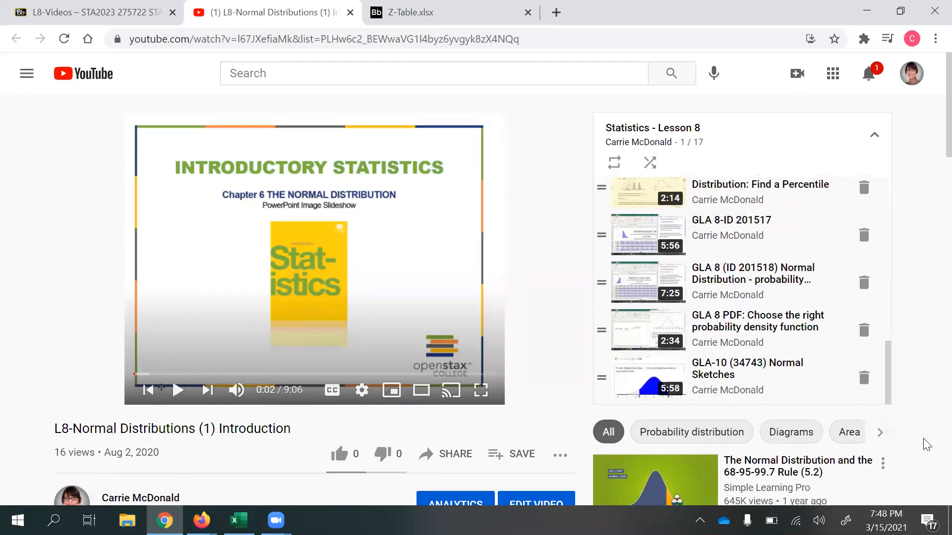